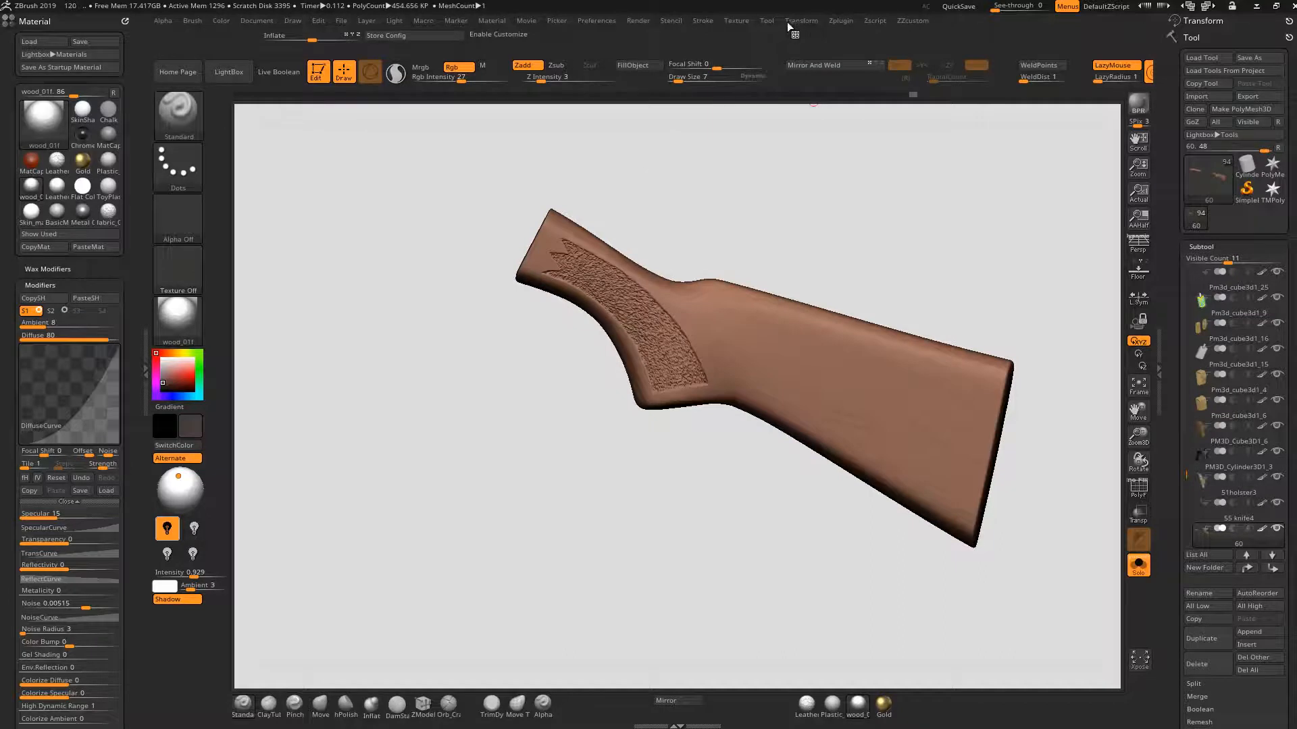
# - Add the orange frontend-large wood texture to Spotlight and move, scale and rotate it so its grain follows the shotgun stock
pyautogui.click(738, 20)
pyautogui.click(757, 190)
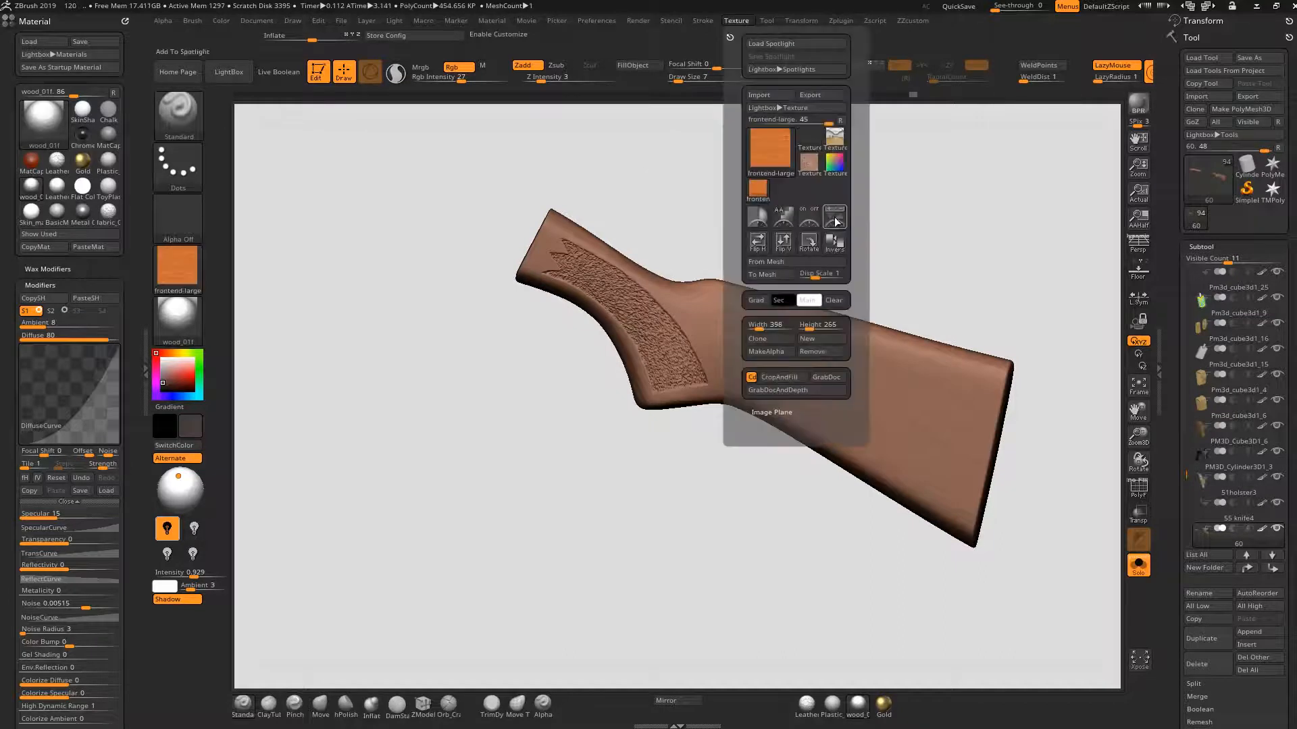
pyautogui.click(834, 216)
pyautogui.moveTo(707, 298); pyautogui.dragTo(655, 302)
pyautogui.moveTo(688, 345); pyautogui.dragTo(719, 380)
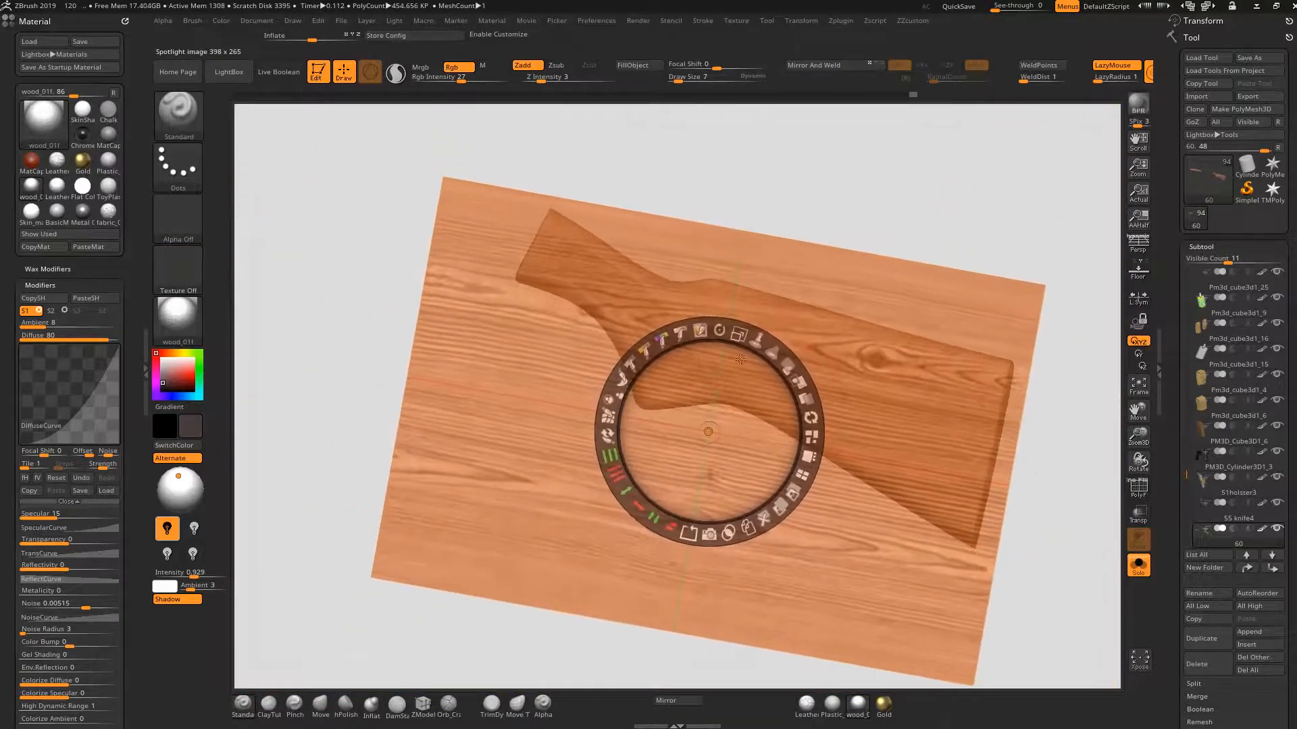
pyautogui.moveTo(719, 331); pyautogui.dragTo(723, 336)
pyautogui.press('z')
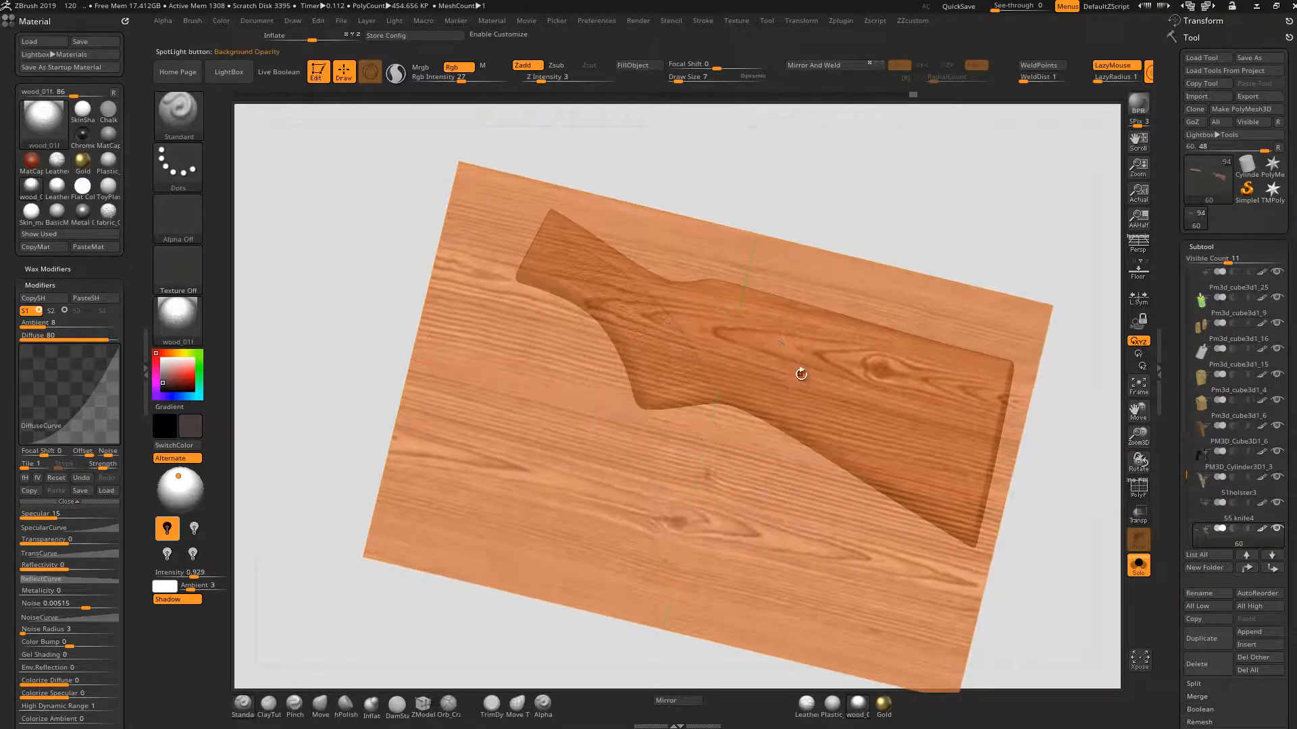
# - Paint the wood texture over the side of the stock using the Alpha brush at draw size 74 and leave Spotlight
pyautogui.press(']')
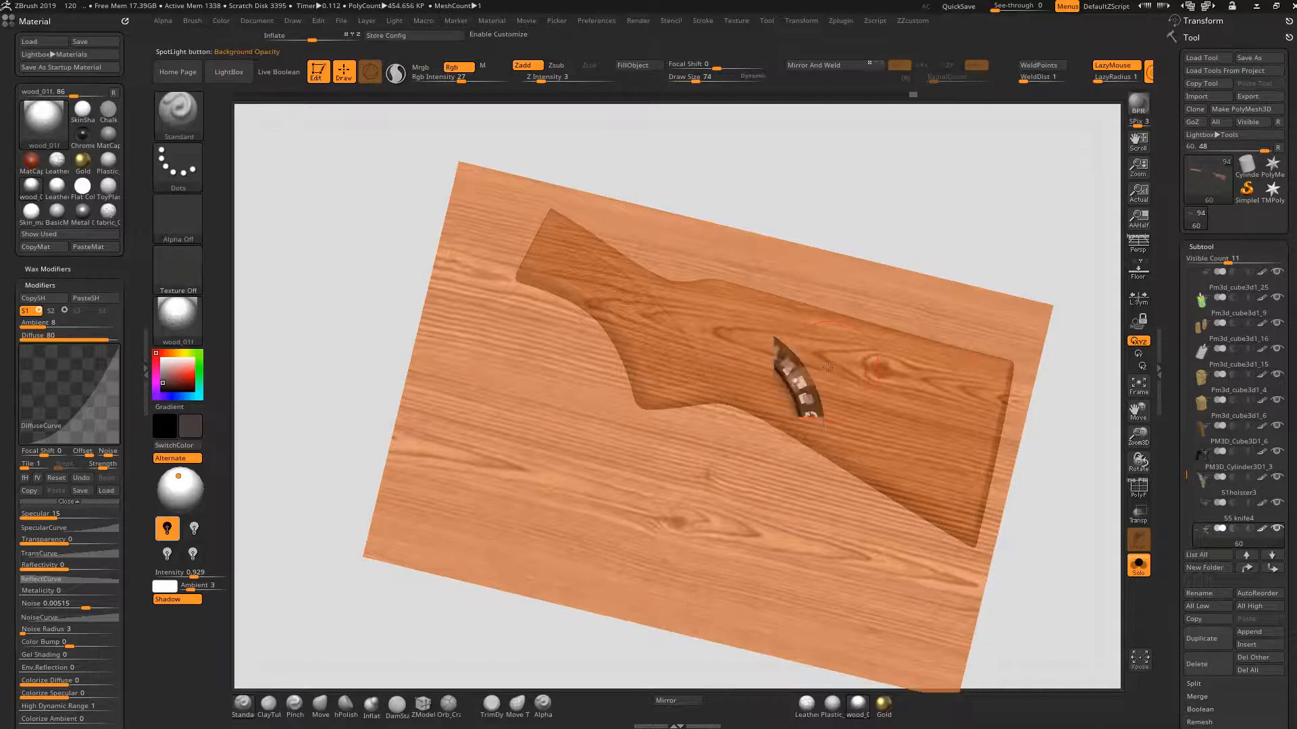
pyautogui.press('z')
pyautogui.press('z')
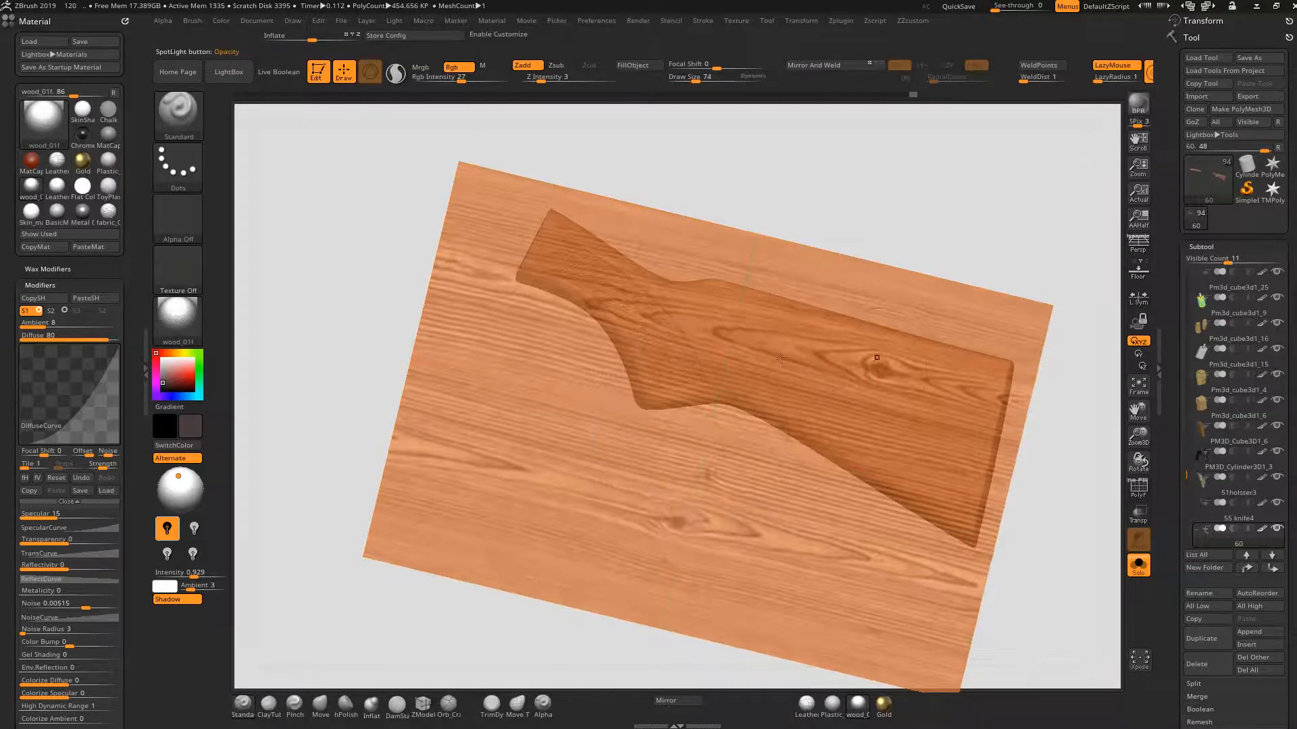
pyautogui.click(543, 703)
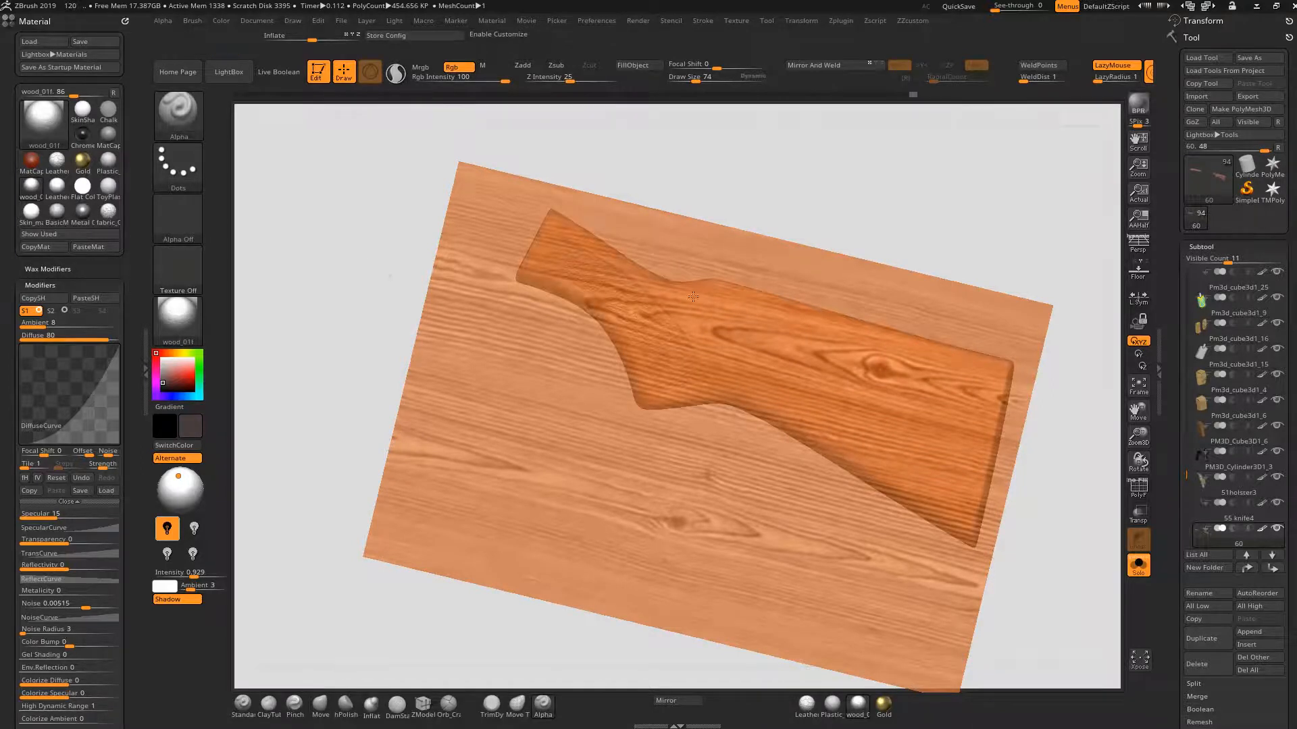
pyautogui.press('z')
pyautogui.hotkey('shift', 'z')
# - Shift the Spotlight wood texture from orange to a duller, darker reddish brown by adjusting its saturation, hue and intensity
pyautogui.moveTo(992, 266); pyautogui.dragTo(946, 287)
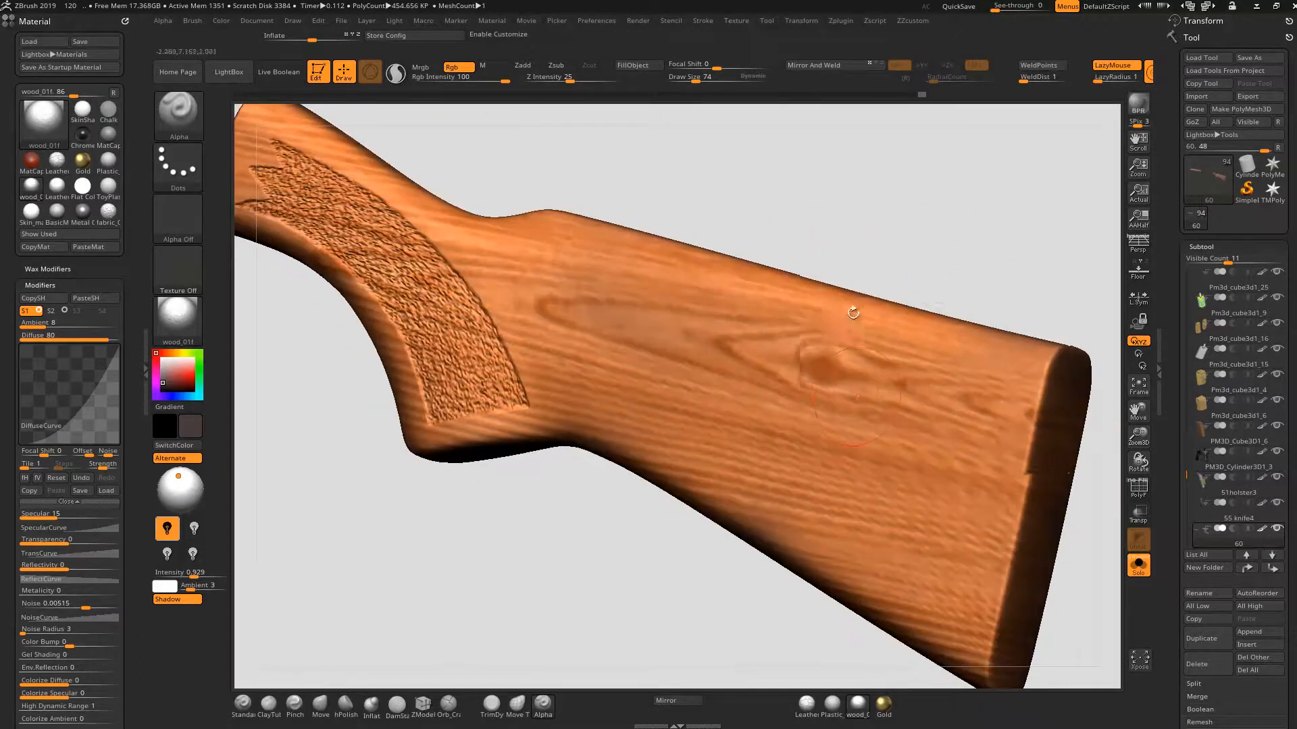
pyautogui.keyDown('alt'); pyautogui.moveTo(859, 284); pyautogui.dragTo(821, 258); pyautogui.keyUp('alt')
pyautogui.moveTo(963, 284); pyautogui.dragTo(679, 288)
pyautogui.hotkey('shift', 'z')
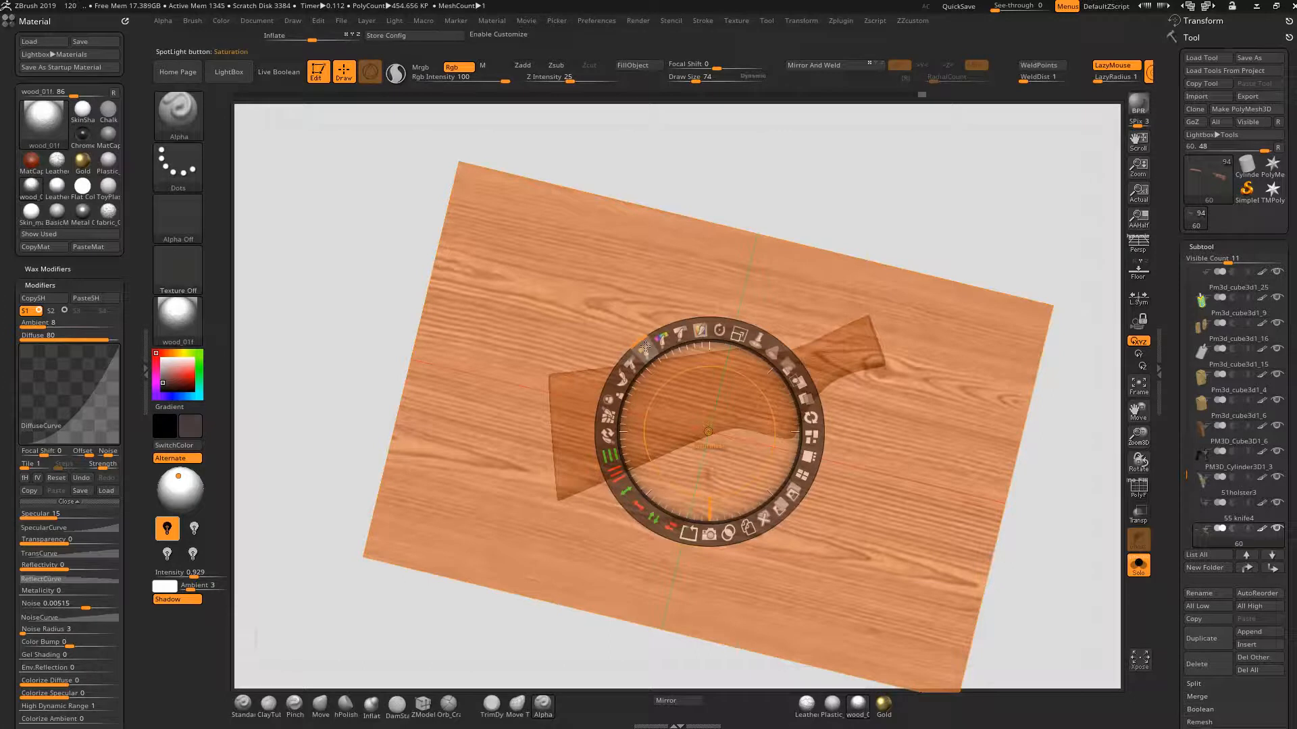
pyautogui.moveTo(636, 336)
pyautogui.mouseDown()
pyautogui.moveTo(625, 329)
pyautogui.moveTo(584, 373)
pyautogui.moveTo(667, 329)
pyautogui.moveTo(661, 316)
pyautogui.moveTo(637, 330)
pyautogui.mouseUp()
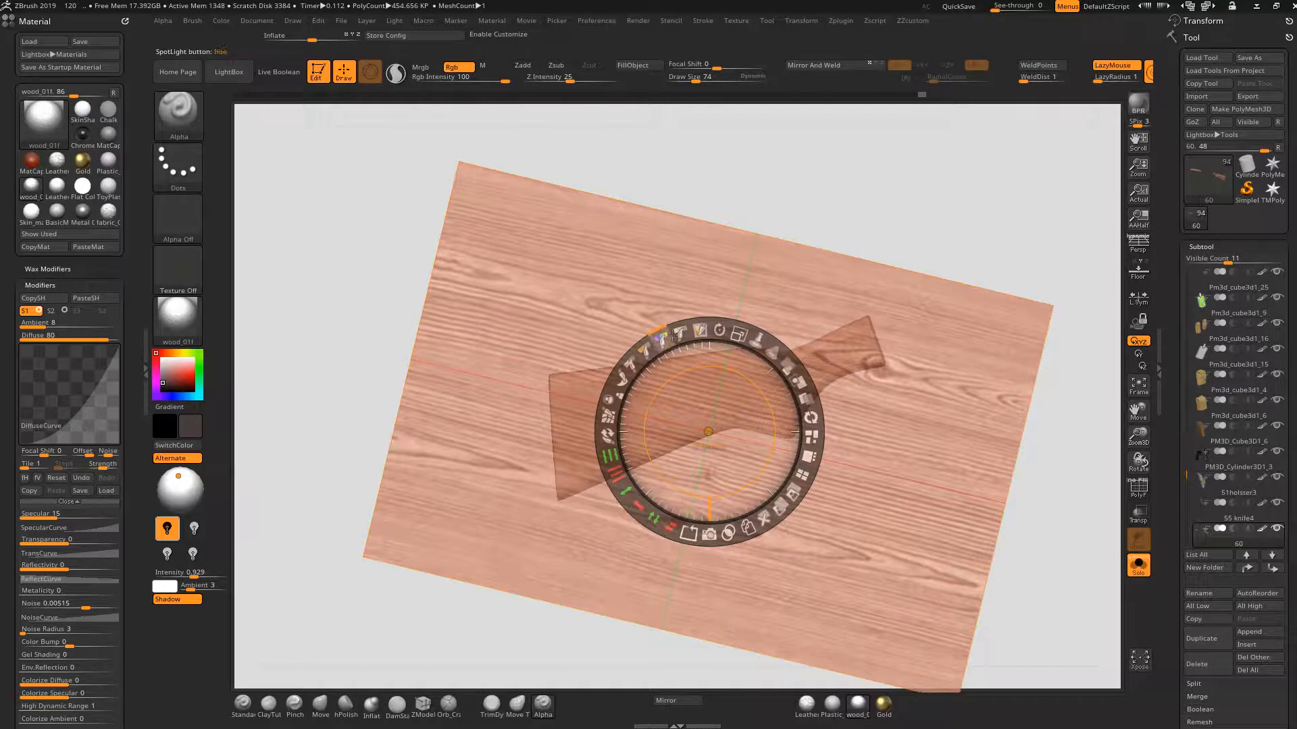
pyautogui.moveTo(675, 324); pyautogui.dragTo(639, 342)
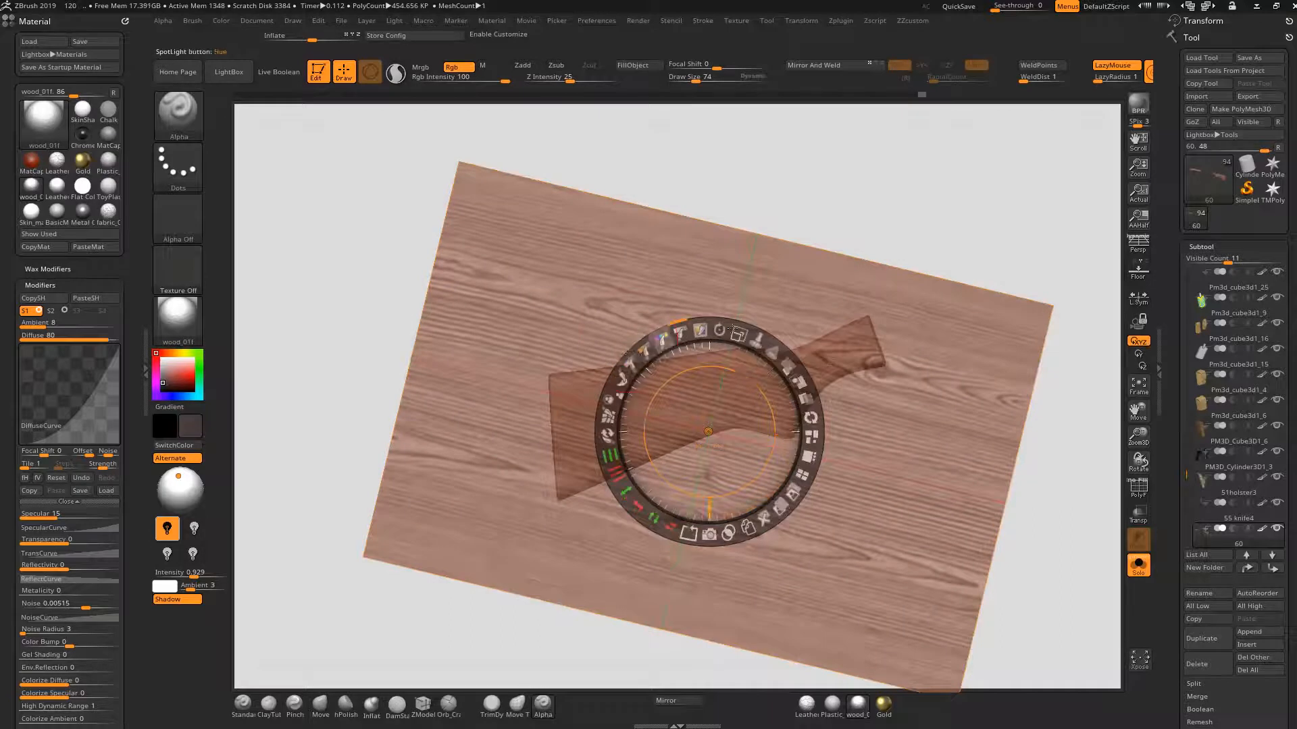
# - Rotate and move the brown wood texture to follow the stock's other side and paint the grain onto it
pyautogui.moveTo(736, 335); pyautogui.dragTo(727, 419)
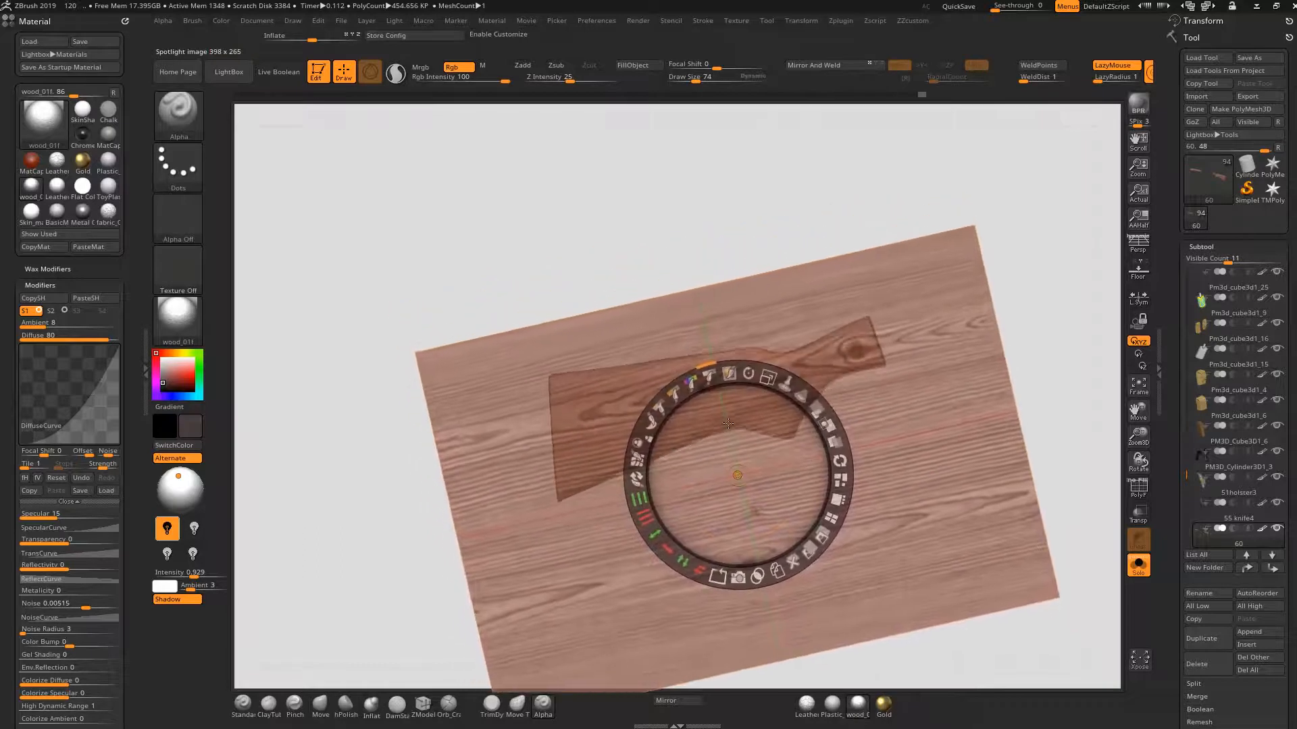
pyautogui.press('z')
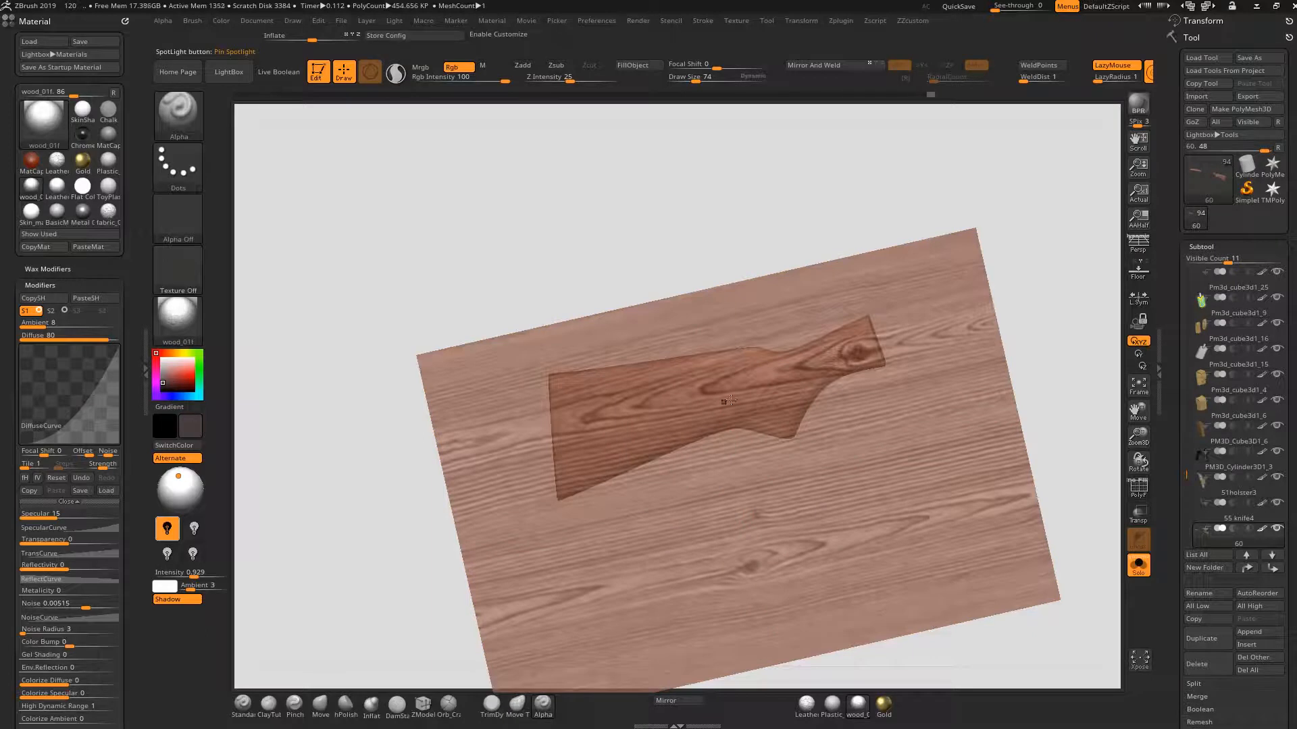
pyautogui.moveTo(726, 402); pyautogui.dragTo(737, 395)
pyautogui.hotkey('shift', 'z')
# - Realign the brown wood texture with the stock's first side and repaint the orange grain there
pyautogui.moveTo(762, 494)
pyautogui.mouseDown()
pyautogui.moveTo(851, 518)
pyautogui.moveTo(682, 559)
pyautogui.mouseUp()
pyautogui.hotkey('shift', 'z')
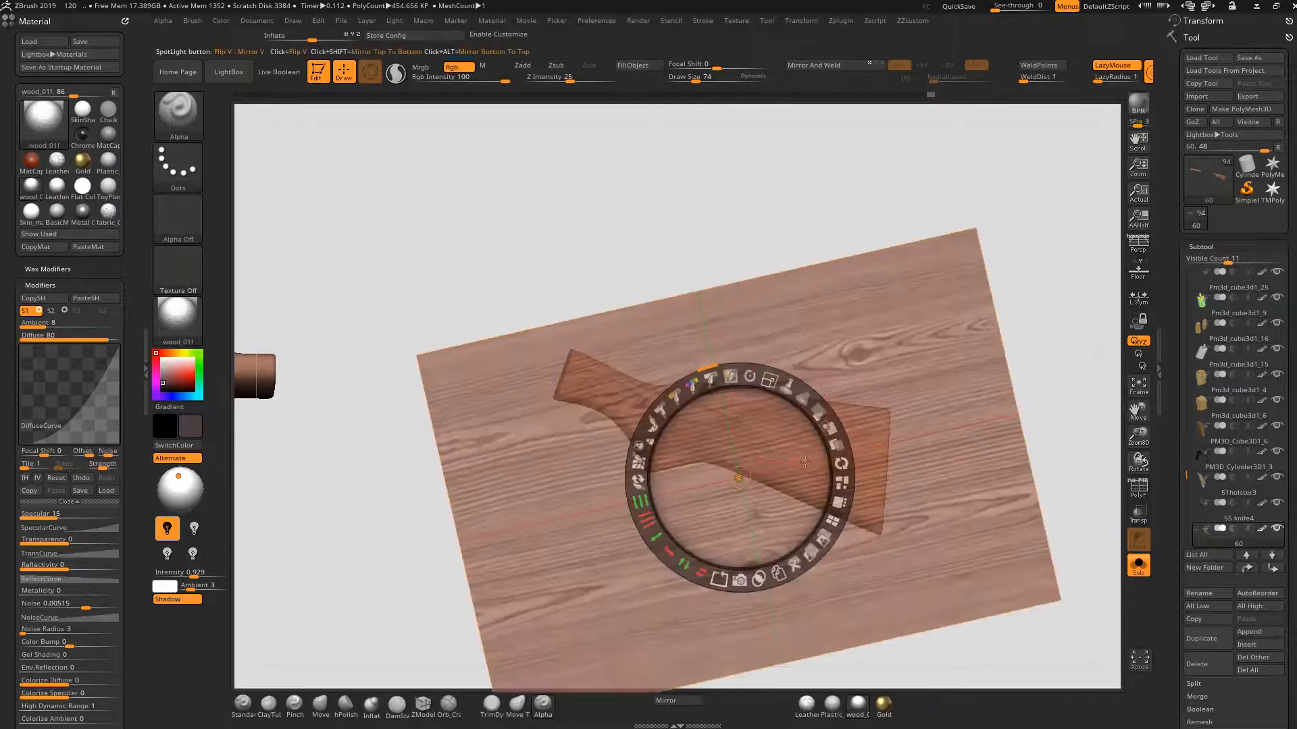
pyautogui.moveTo(750, 376); pyautogui.dragTo(786, 387)
pyautogui.moveTo(772, 448); pyautogui.dragTo(762, 491)
pyautogui.press('z')
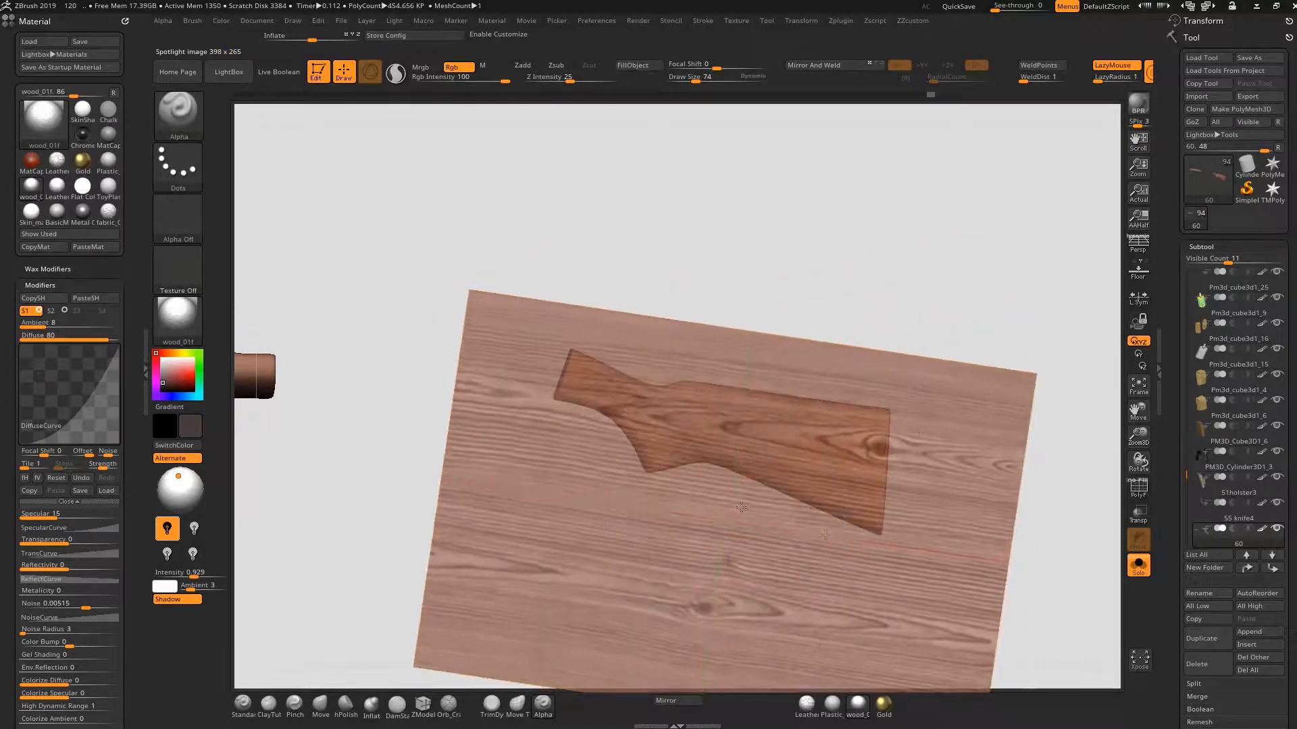
pyautogui.press('z')
pyautogui.hotkey('shift', 'z')
# - Rotate and move the wood texture along the shotgun's forend and paint the grain on its first side
pyautogui.moveTo(567, 520); pyautogui.dragTo(581, 590)
pyautogui.keyDown('alt'); pyautogui.moveTo(581, 590); pyautogui.dragTo(886, 579); pyautogui.keyUp('alt')
pyautogui.hotkey('shift', 'z')
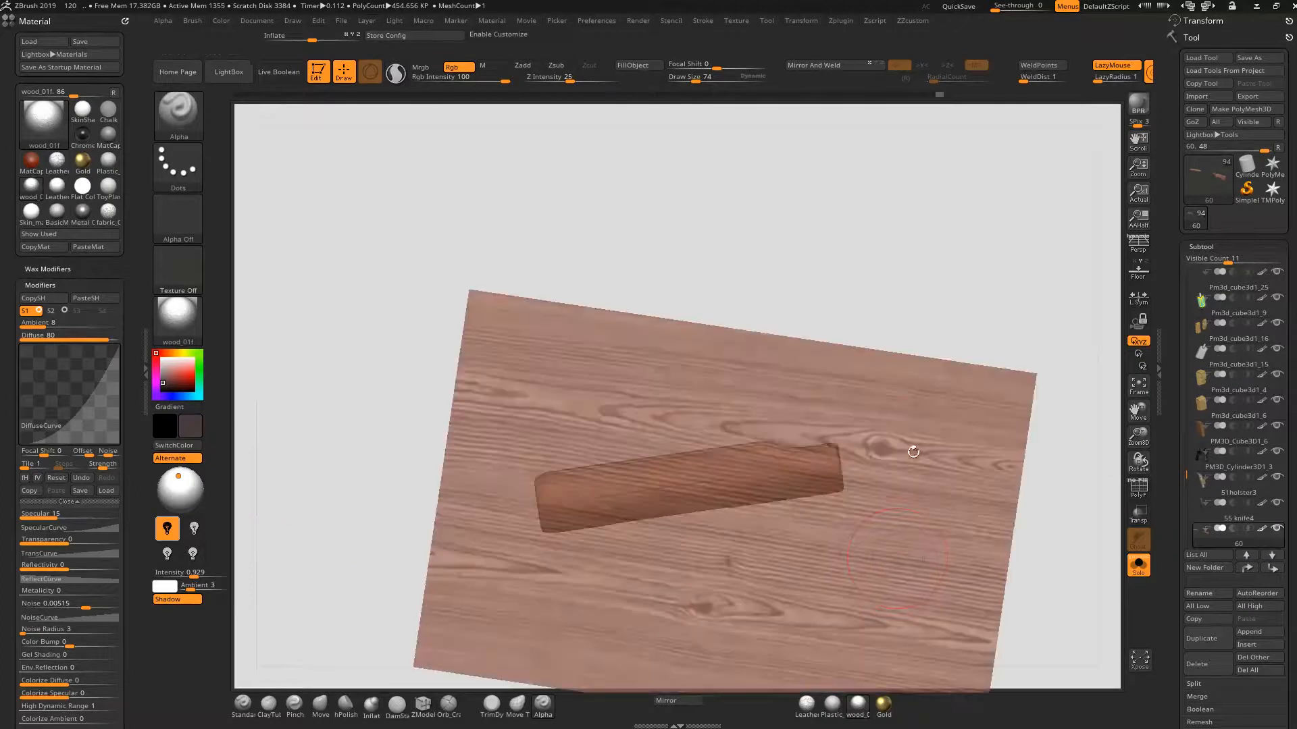
pyautogui.moveTo(734, 420); pyautogui.dragTo(709, 416)
pyautogui.moveTo(733, 468)
pyautogui.mouseDown()
pyautogui.moveTo(727, 509)
pyautogui.moveTo(774, 512)
pyautogui.mouseUp()
pyautogui.press('z')
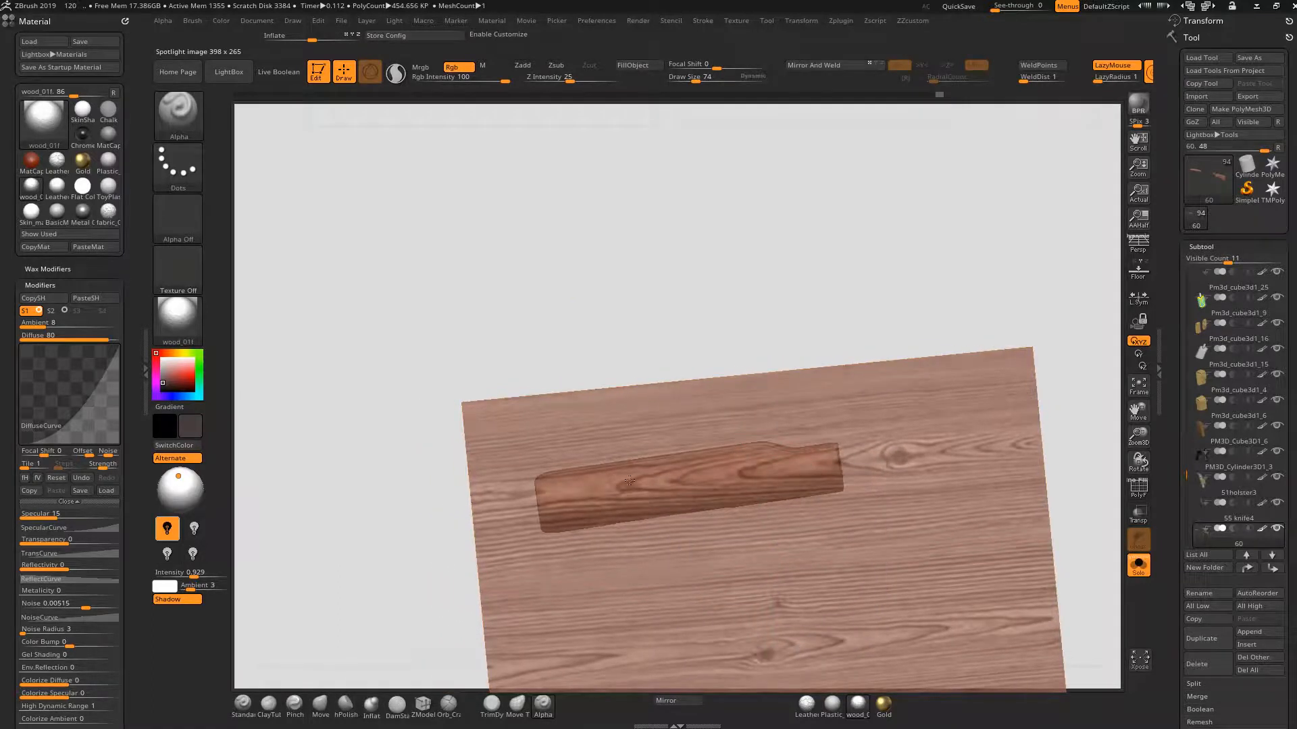
pyautogui.moveTo(677, 497); pyautogui.dragTo(749, 488)
pyautogui.press('z')
pyautogui.hotkey('shift', 'z')
# - Reposition the wood texture over the opposite side of the forend and paint the grain there
pyautogui.moveTo(789, 555); pyautogui.dragTo(625, 599)
pyautogui.hotkey('shift', 'z')
pyautogui.moveTo(787, 575); pyautogui.dragTo(759, 516)
pyautogui.press('z')
pyautogui.press('z')
pyautogui.hotkey('shift', 'z')
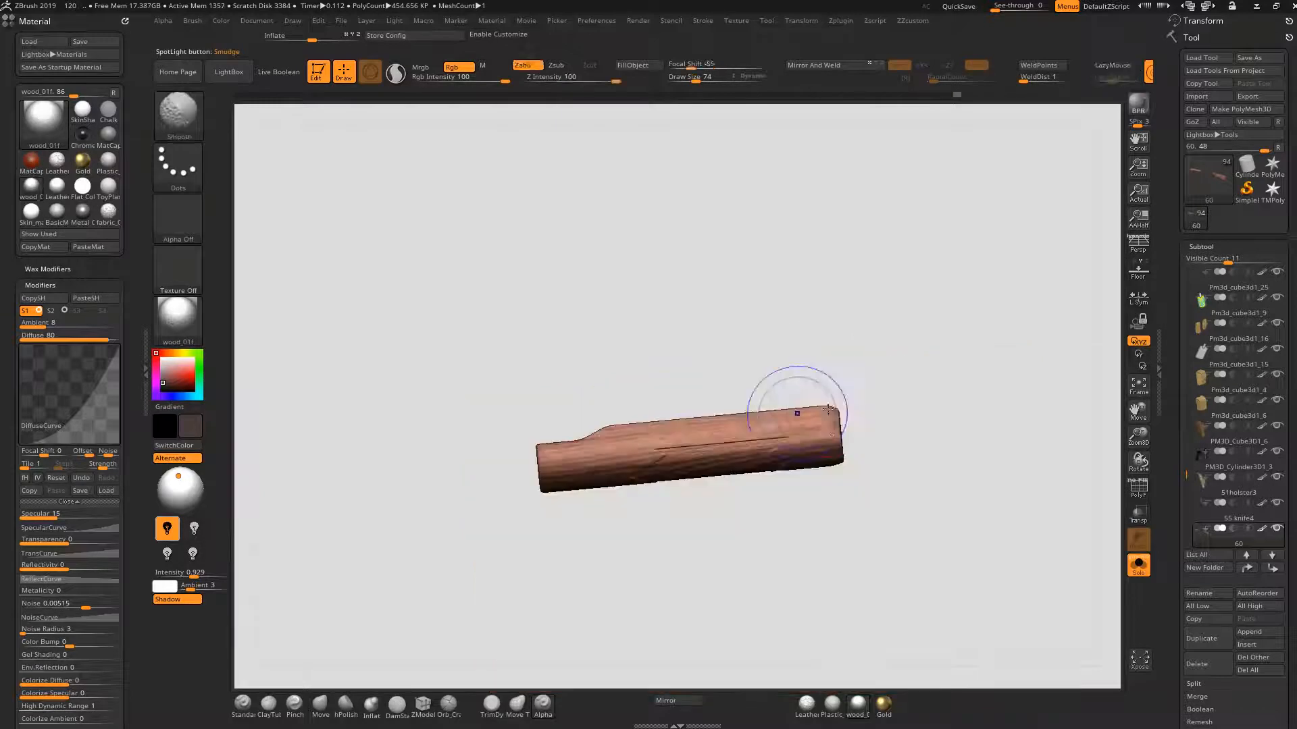
# - Align the wood texture along the narrow edge of the stock and paint the grain at draw size 46
pyautogui.moveTo(883, 530); pyautogui.dragTo(749, 578)
pyautogui.hotkey('shift', 'z')
pyautogui.moveTo(795, 469)
pyautogui.mouseDown()
pyautogui.moveTo(782, 465)
pyautogui.moveTo(820, 473)
pyautogui.mouseUp()
pyautogui.moveTo(776, 524); pyautogui.dragTo(739, 536)
pyautogui.moveTo(740, 475); pyautogui.dragTo(728, 476)
pyautogui.press('z')
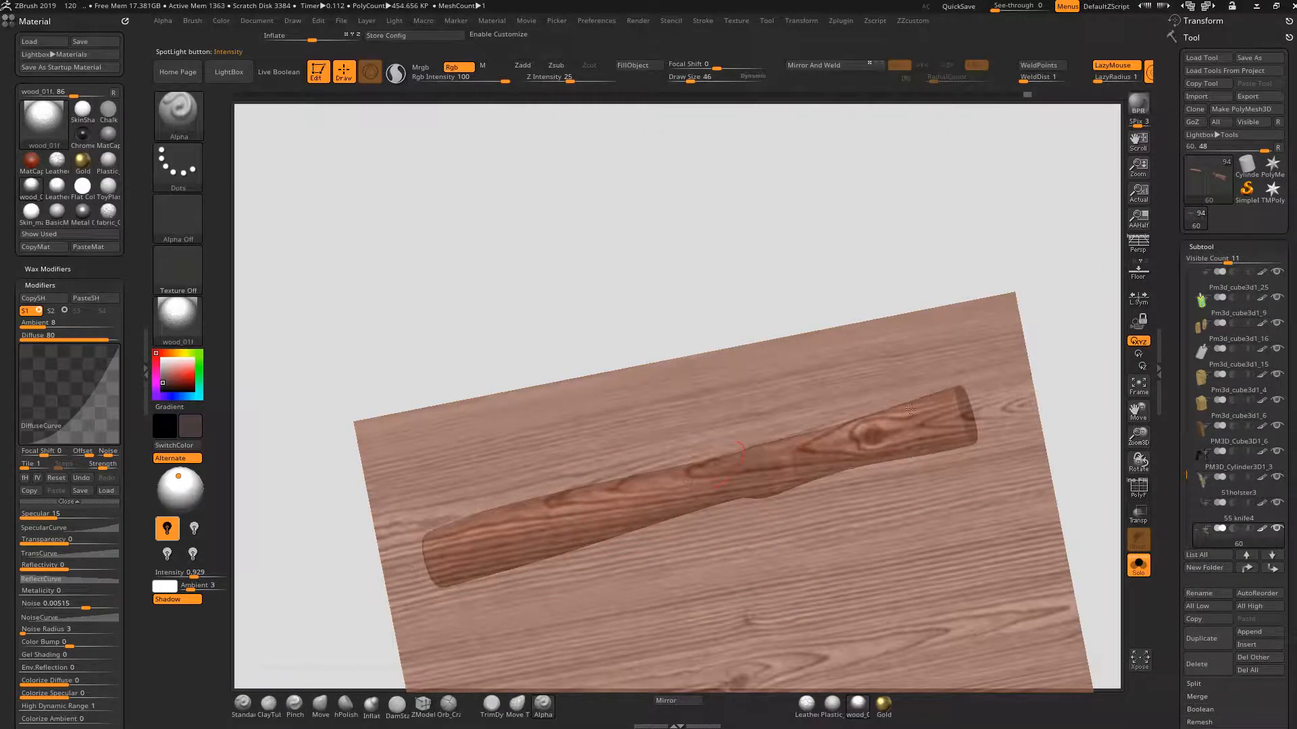
pyautogui.moveTo(796, 464); pyautogui.dragTo(945, 436)
pyautogui.hotkey('shift', 'z')
# - Shift the wood texture over the stock's opposite narrow edge and paint that surface
pyautogui.moveTo(987, 500)
pyautogui.mouseDown()
pyautogui.moveTo(984, 568)
pyautogui.moveTo(943, 559)
pyautogui.moveTo(895, 720)
pyautogui.moveTo(935, 662)
pyautogui.moveTo(903, 643)
pyautogui.mouseUp()
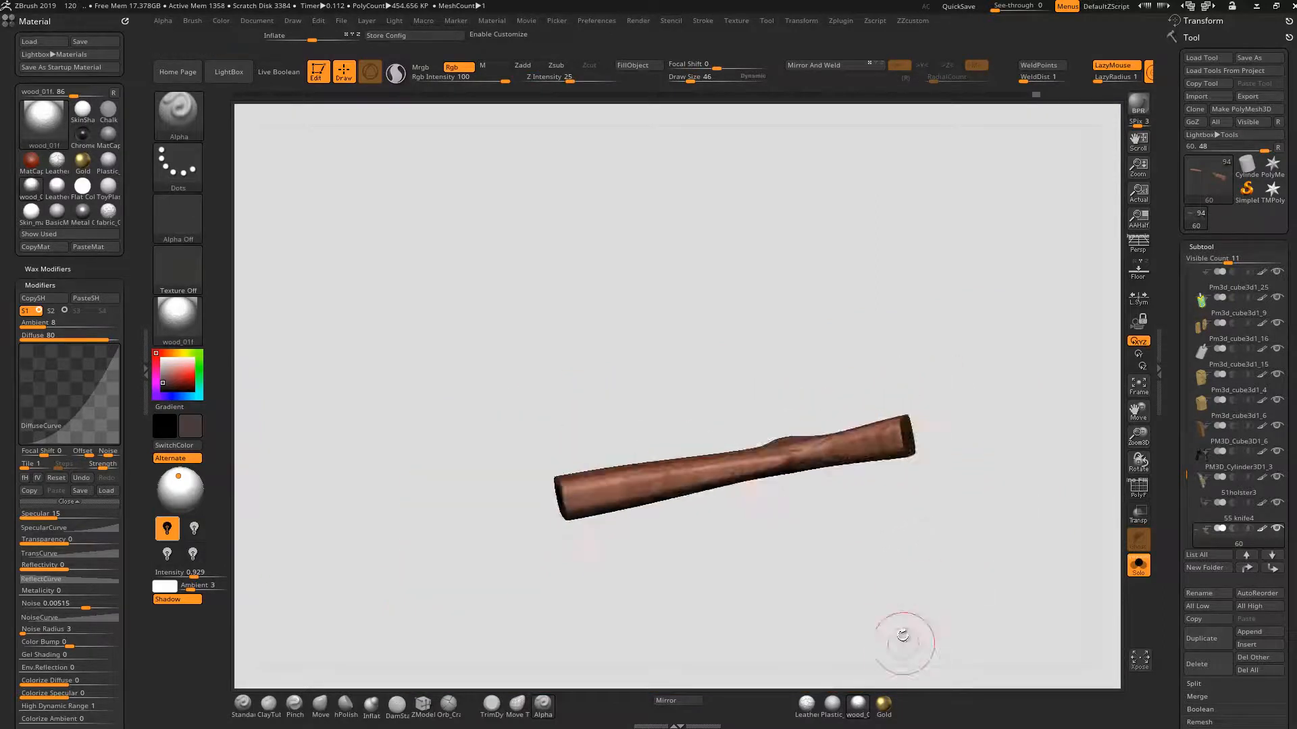
pyautogui.hotkey('shift', 'z')
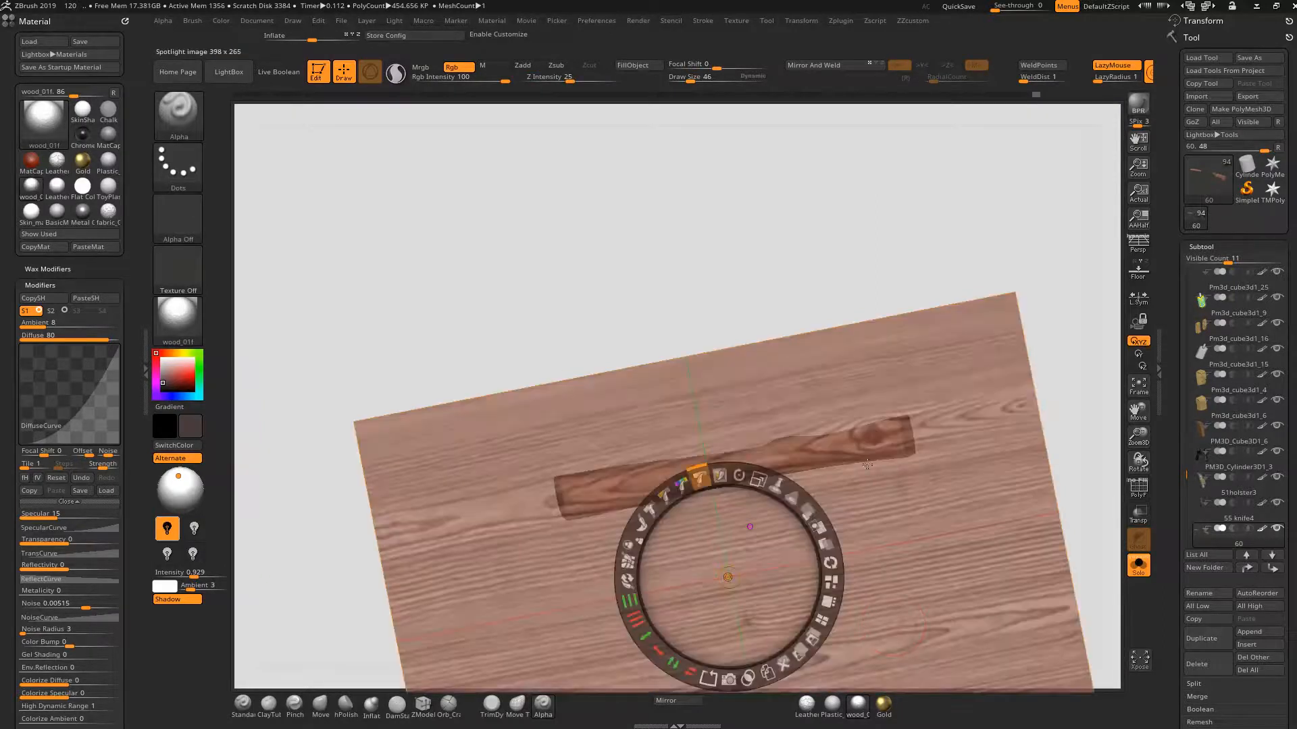
pyautogui.moveTo(1060, 421); pyautogui.dragTo(1081, 402)
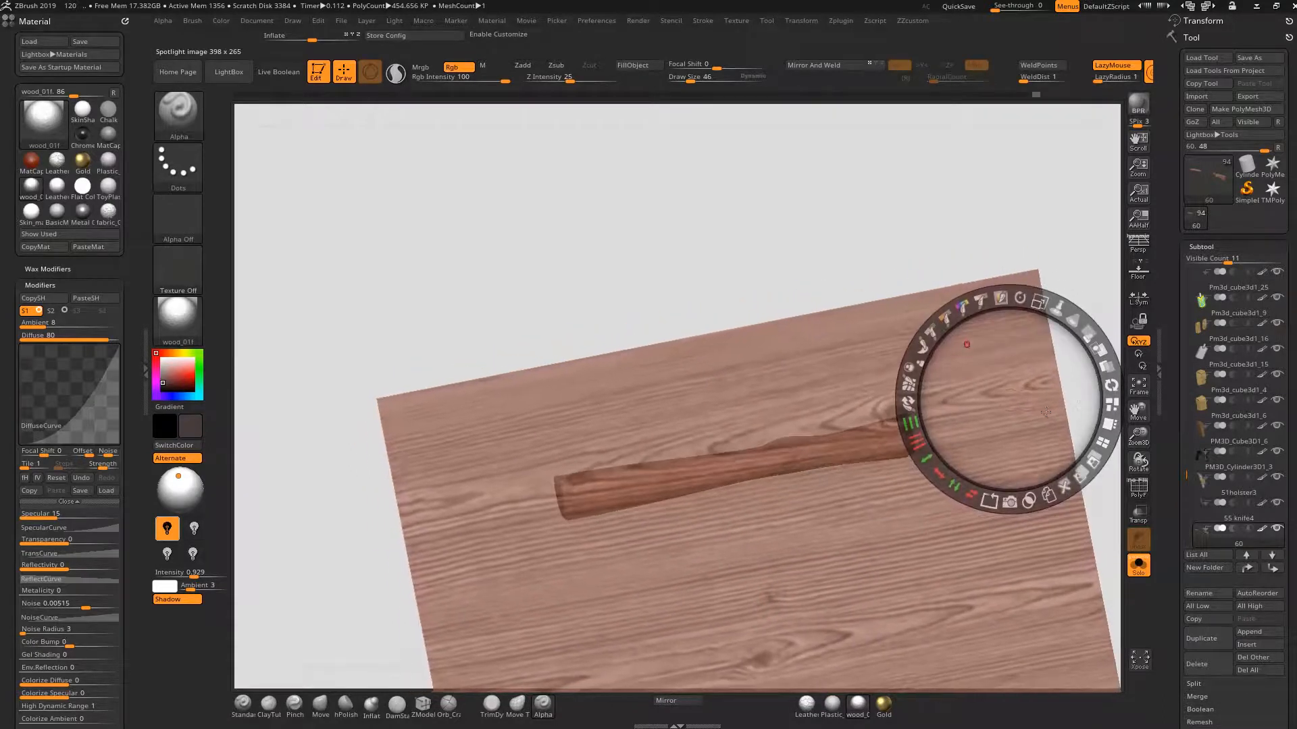
pyautogui.press('z')
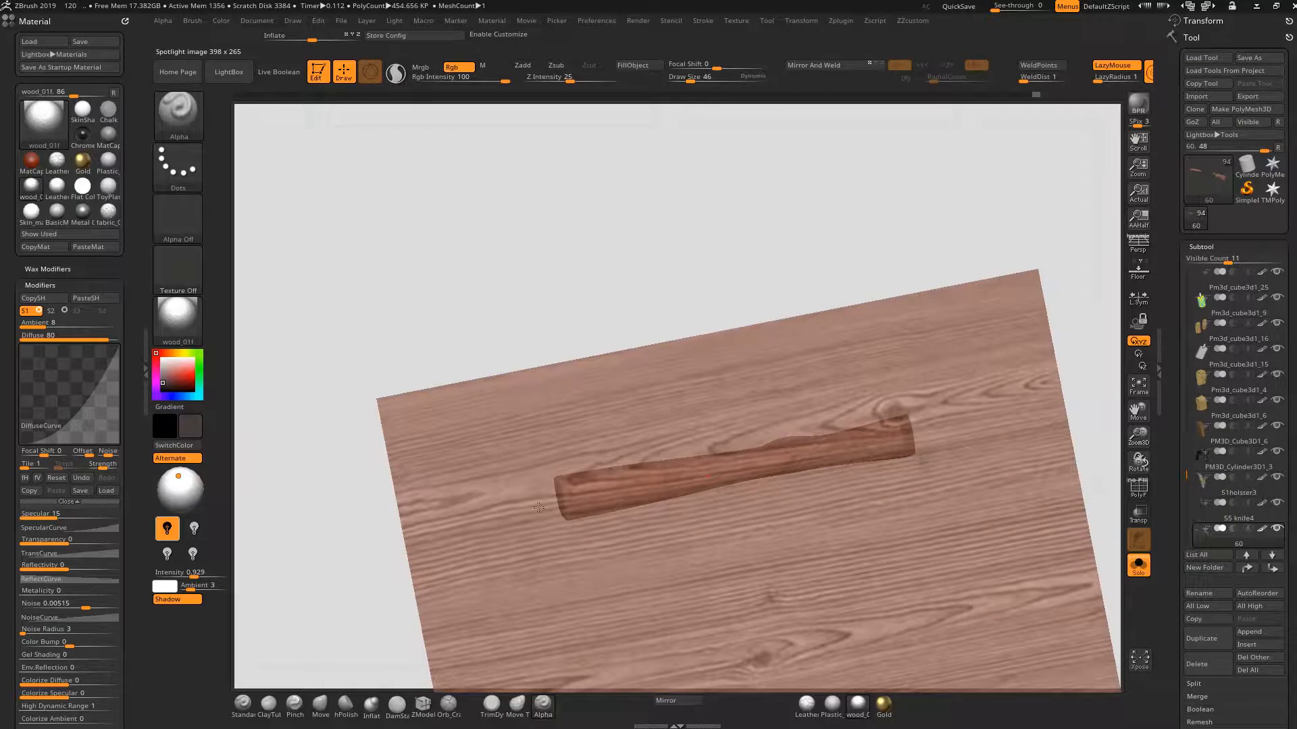
pyautogui.hotkey('shift', 'z')
# - Enlarge and move the wood texture over the remaining unpainted face of the forend and paint the grain on it
pyautogui.moveTo(767, 561); pyautogui.dragTo(750, 640)
pyautogui.hotkey('shift', 'z')
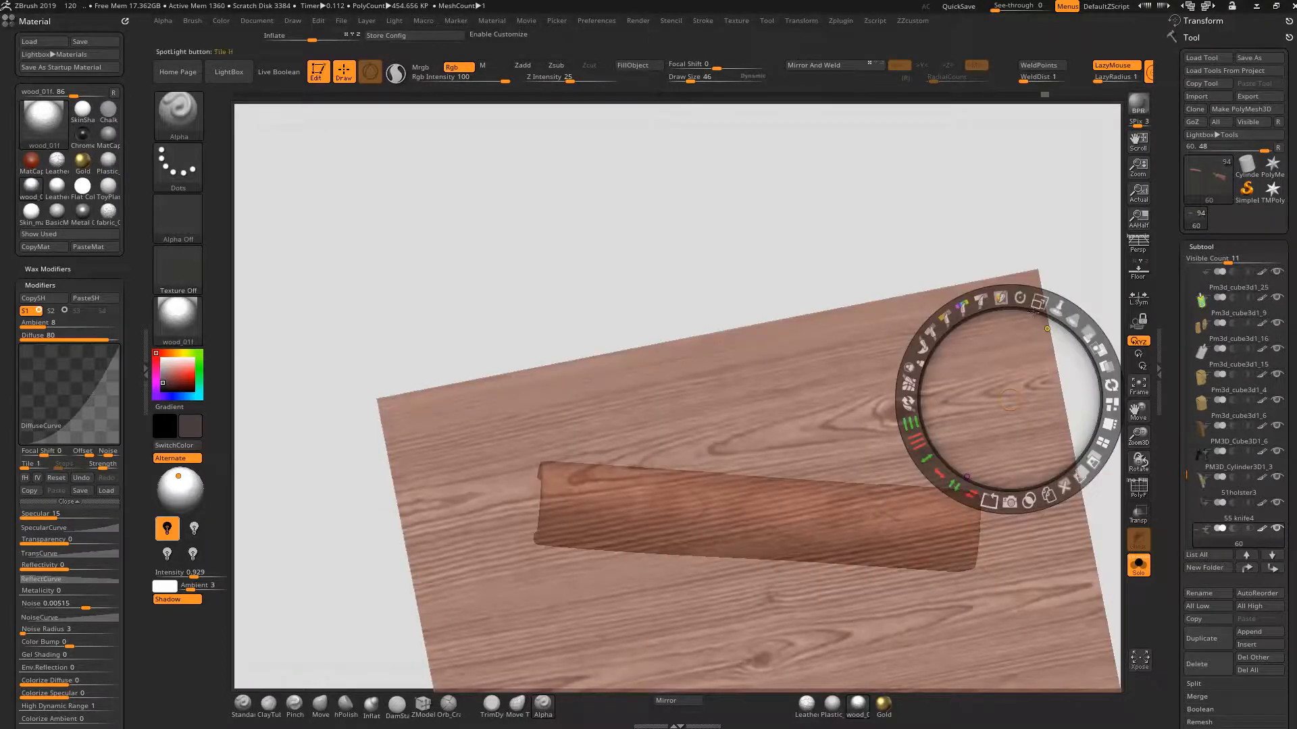
pyautogui.moveTo(1044, 302)
pyautogui.mouseDown()
pyautogui.moveTo(1054, 340)
pyautogui.moveTo(1035, 327)
pyautogui.mouseUp()
pyautogui.moveTo(1023, 385); pyautogui.dragTo(1028, 278)
pyautogui.press('z')
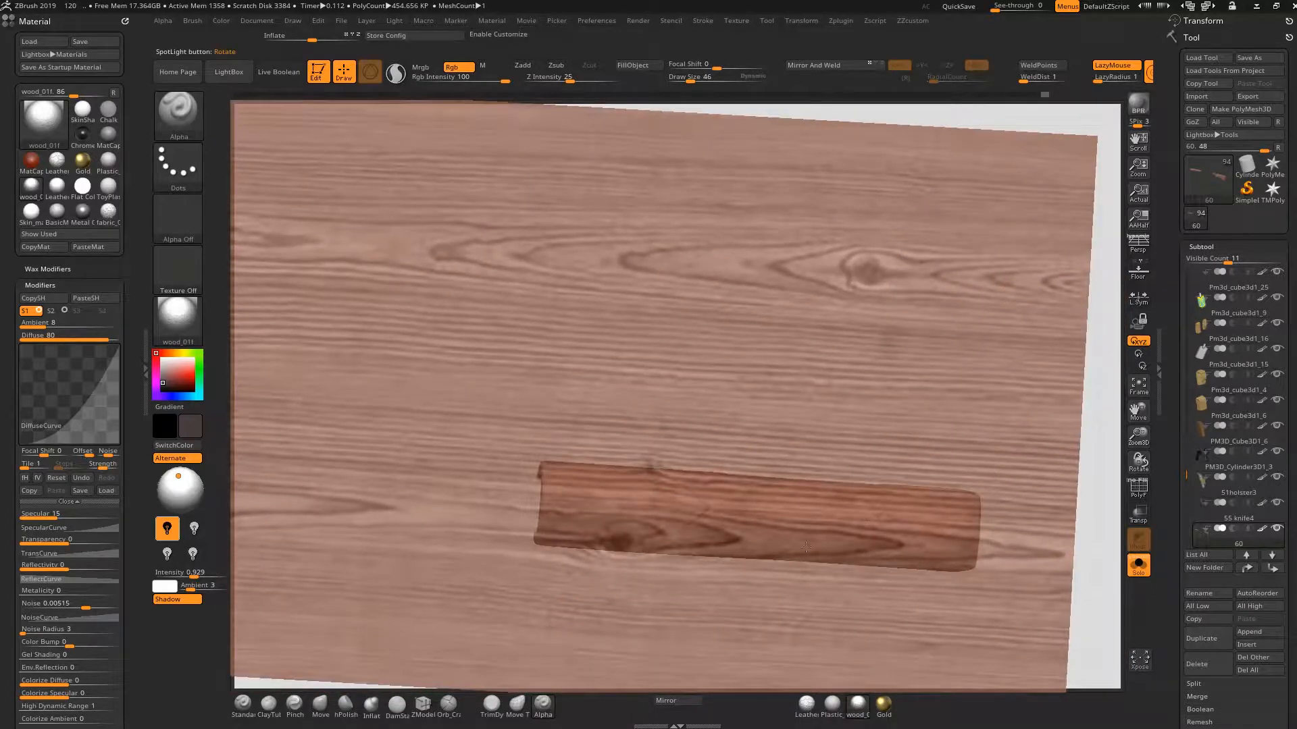
pyautogui.press('z')
pyautogui.hotkey('shift', 'z')
# - Unhide the rest of the shotgun and leave Solo mode to show the complete character
pyautogui.moveTo(912, 440)
pyautogui.mouseDown()
pyautogui.moveTo(874, 406)
pyautogui.moveTo(811, 669)
pyautogui.moveTo(767, 500)
pyautogui.moveTo(969, 486)
pyautogui.moveTo(881, 511)
pyautogui.mouseUp()
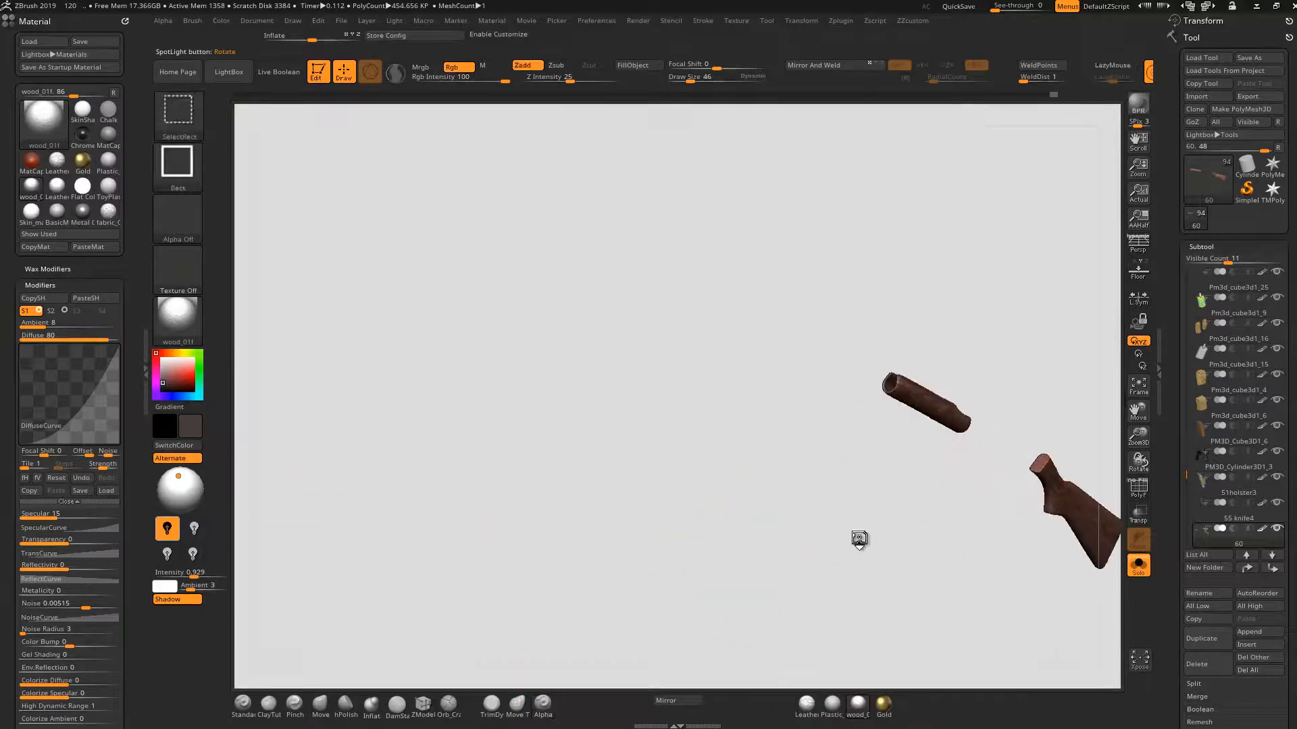
pyautogui.keyDown('ctrl'); pyautogui.keyDown('shift'); pyautogui.click(910, 451); pyautogui.keyUp('shift'); pyautogui.keyUp('ctrl')
pyautogui.moveTo(906, 423)
pyautogui.mouseDown()
pyautogui.moveTo(833, 512)
pyautogui.moveTo(839, 538)
pyautogui.moveTo(664, 512)
pyautogui.moveTo(633, 564)
pyautogui.moveTo(617, 550)
pyautogui.mouseUp()
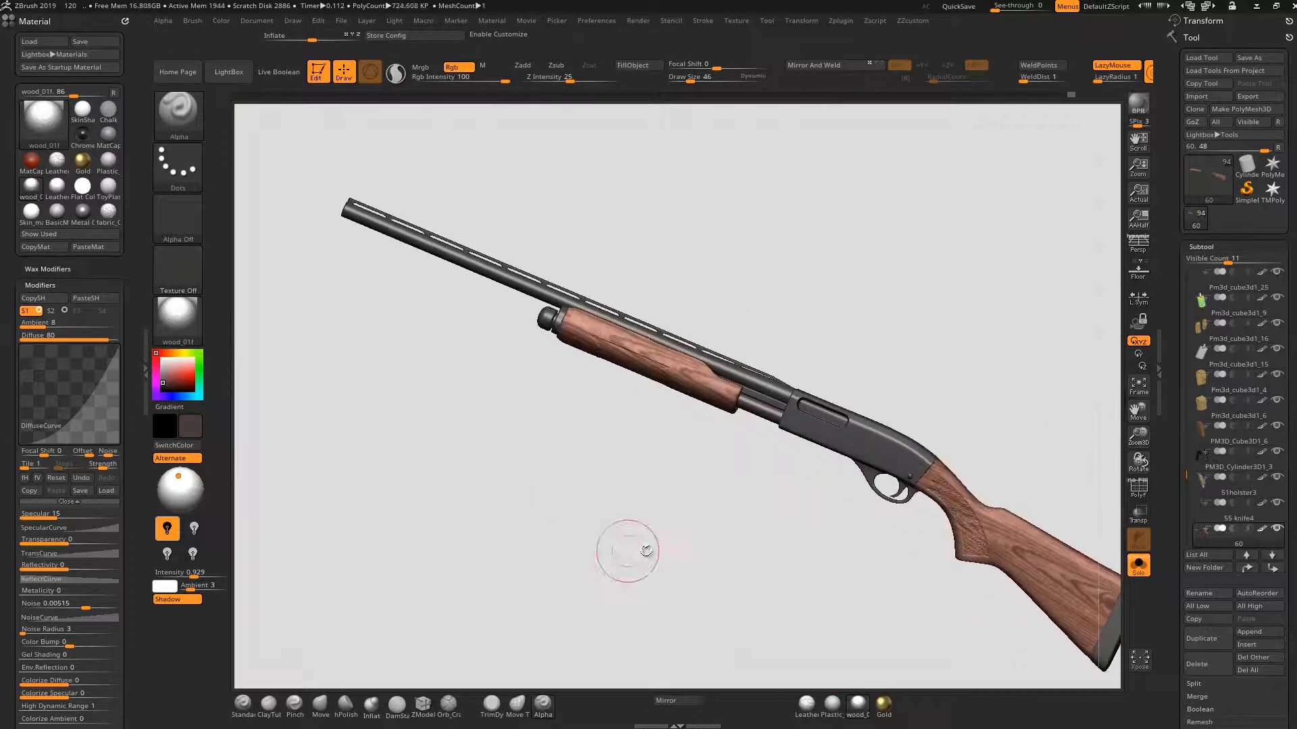
pyautogui.moveTo(701, 541); pyautogui.dragTo(746, 540)
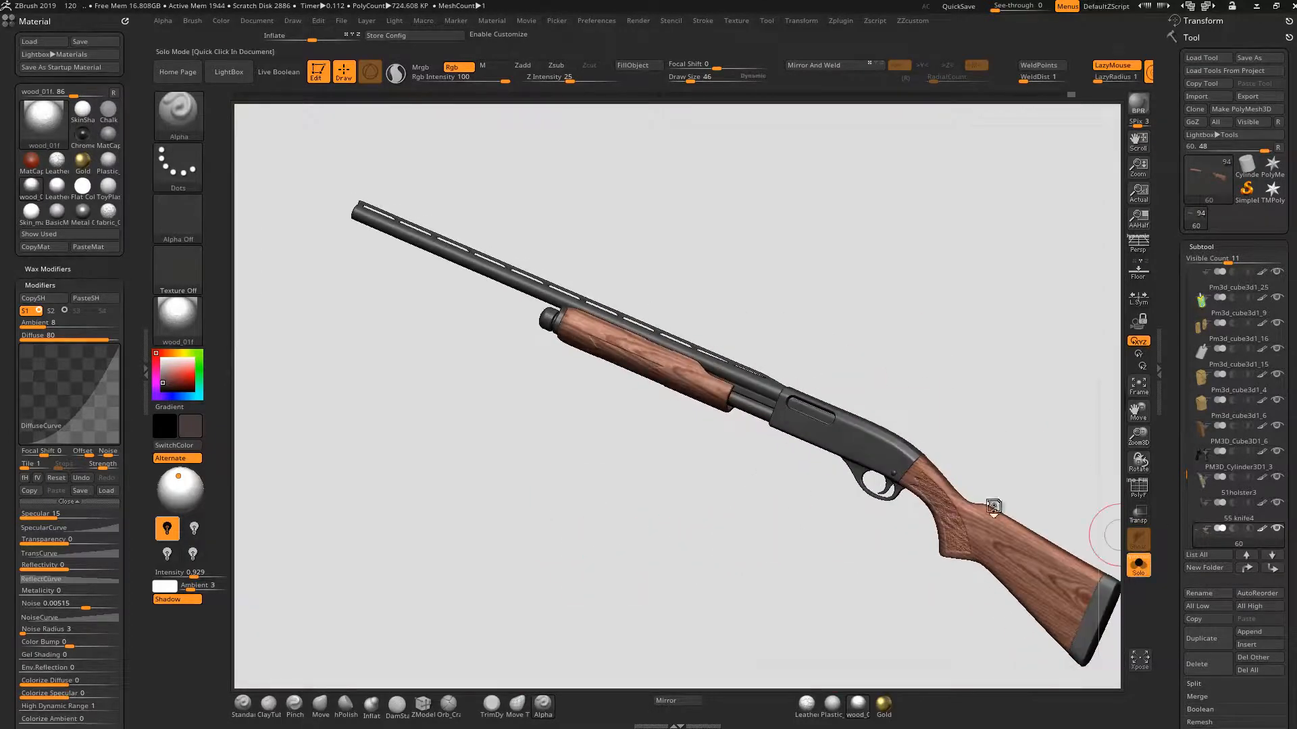
pyautogui.click(814, 393)
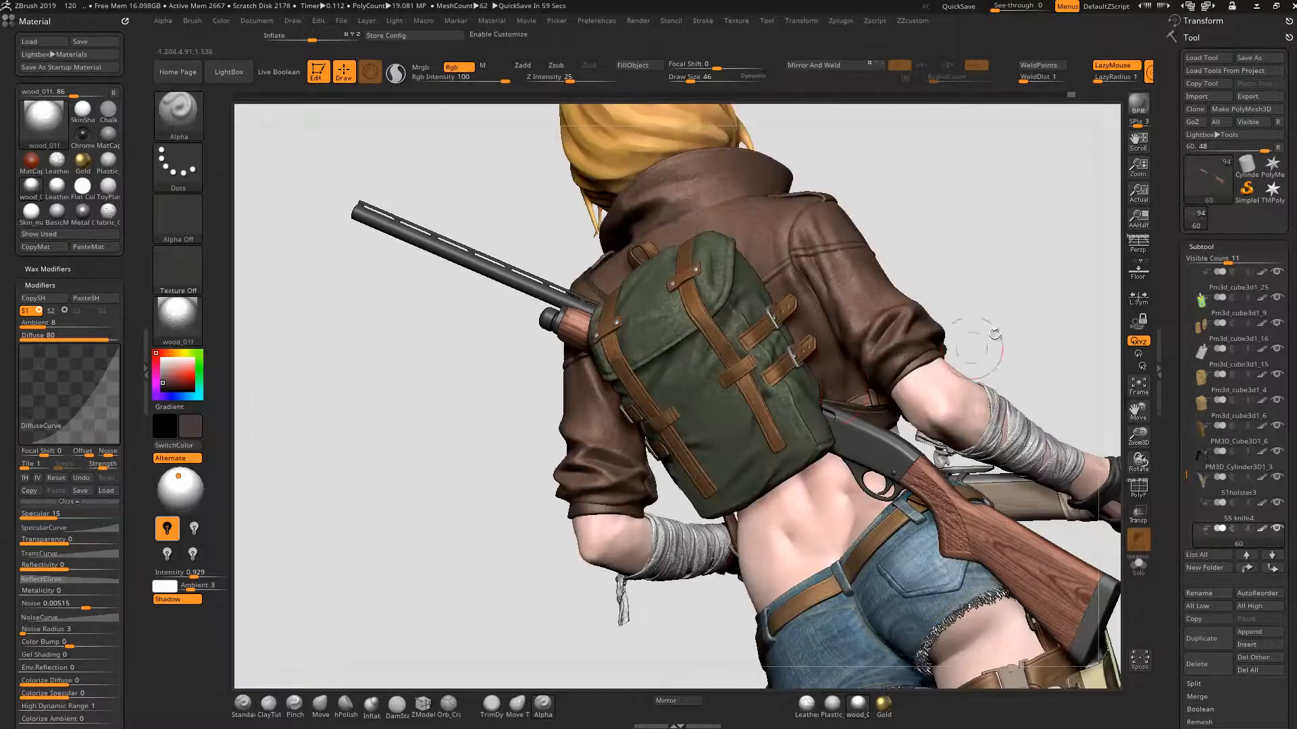
# - Isolate the Pm3d_cube3d1_21 wooden board subtool in Solo mode and assign its polygroups with Auto Groups
pyautogui.moveTo(1019, 324); pyautogui.dragTo(1069, 487)
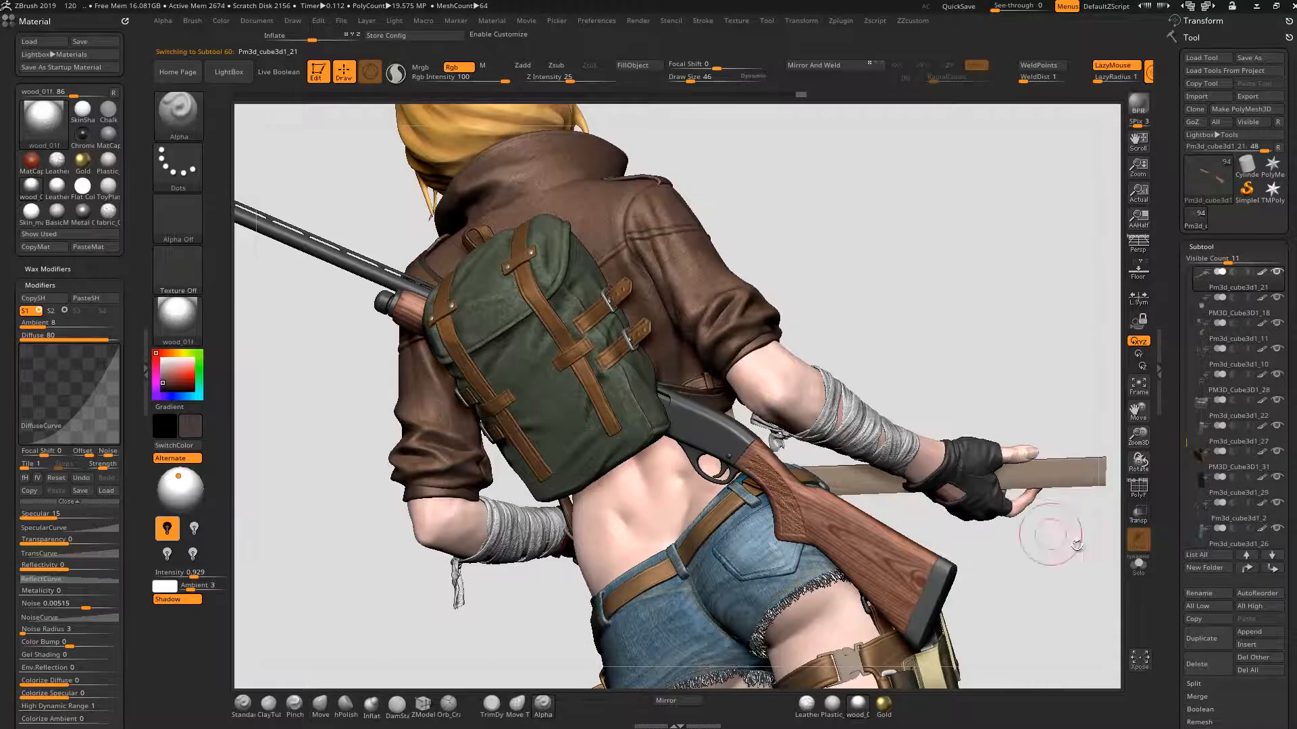
pyautogui.click(1138, 564)
pyautogui.press('space')
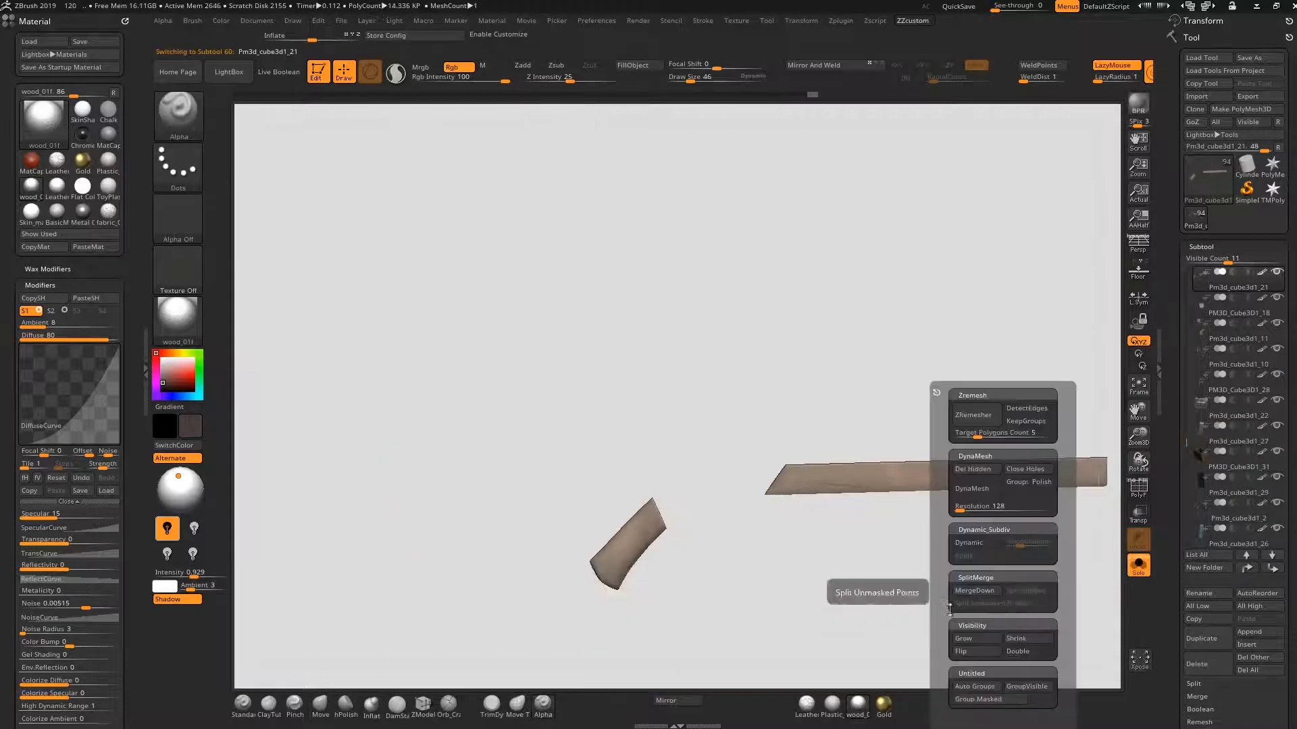
pyautogui.moveTo(898, 599); pyautogui.dragTo(761, 610)
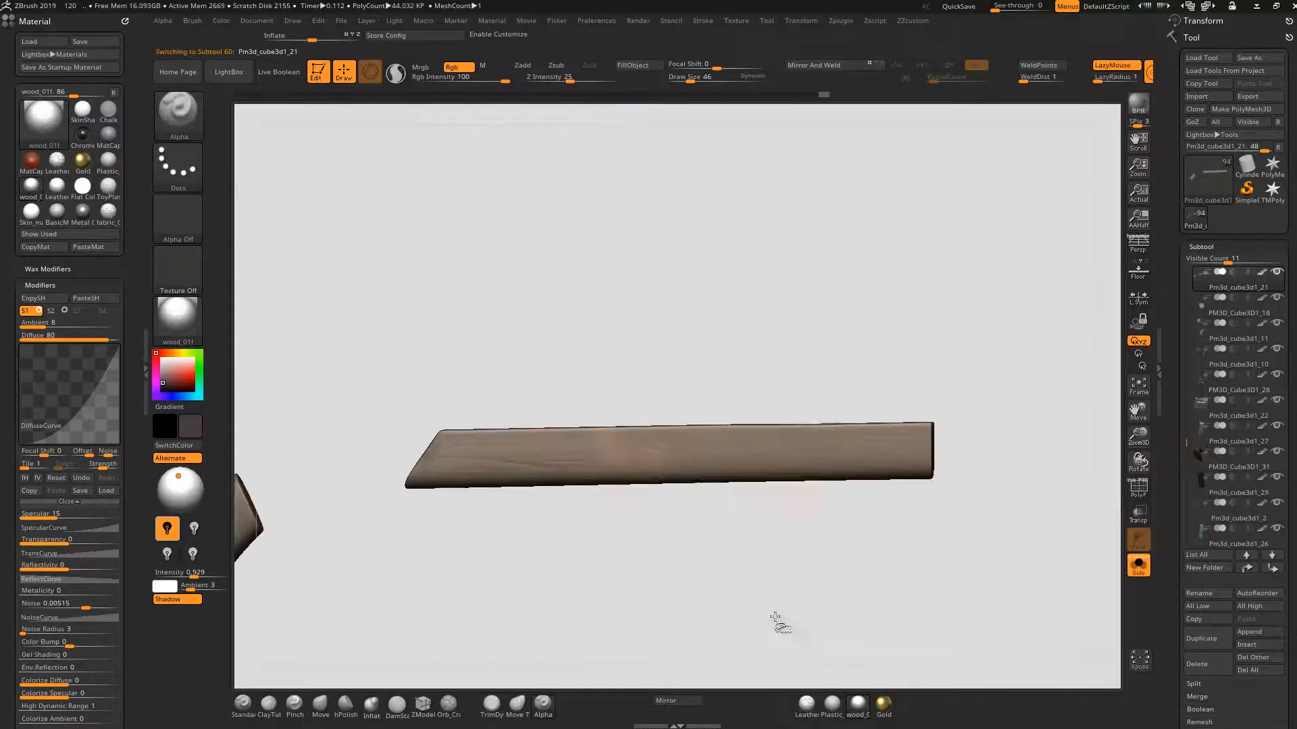
pyautogui.press('space')
pyautogui.click(748, 686)
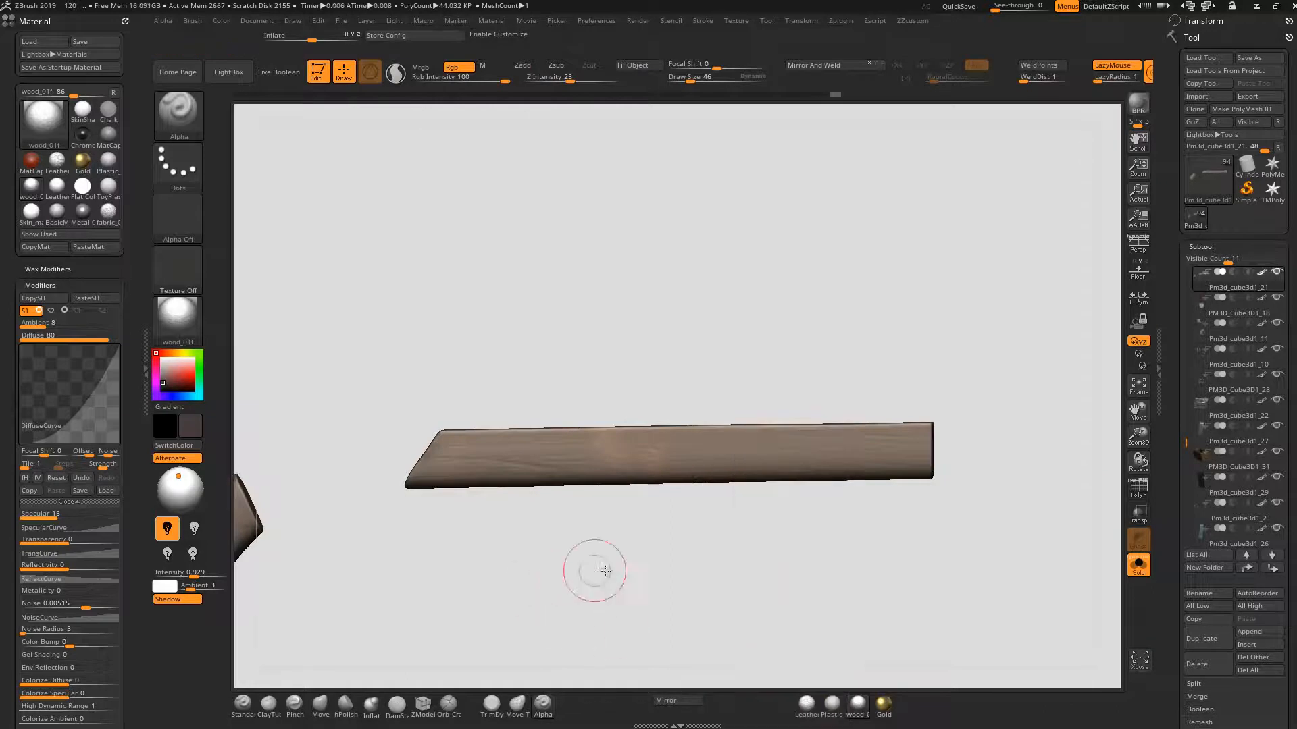
# - Try to fit the existing Spotlight wood image over the shotgun's wooden parts by scaling it down and repositioning it
pyautogui.moveTo(568, 570); pyautogui.dragTo(712, 570)
pyautogui.hotkey('shift', 'z')
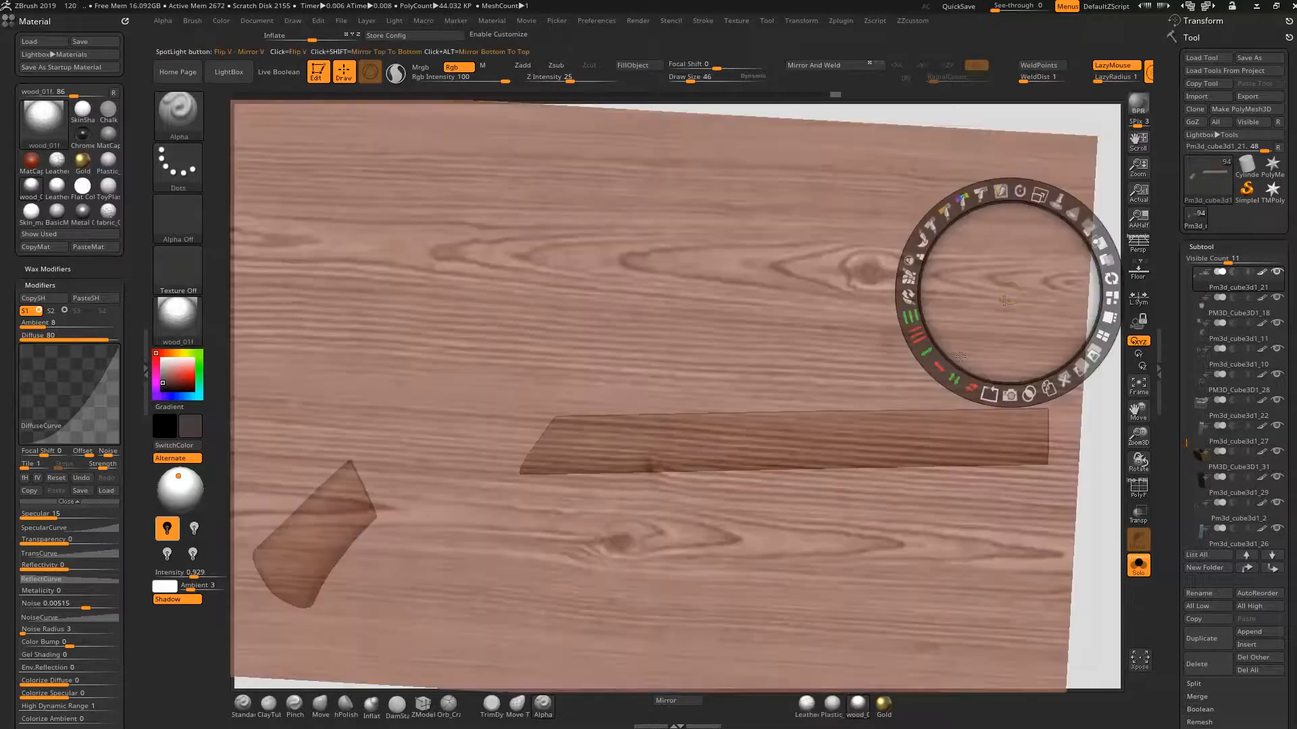
pyautogui.moveTo(1008, 197); pyautogui.dragTo(1007, 198)
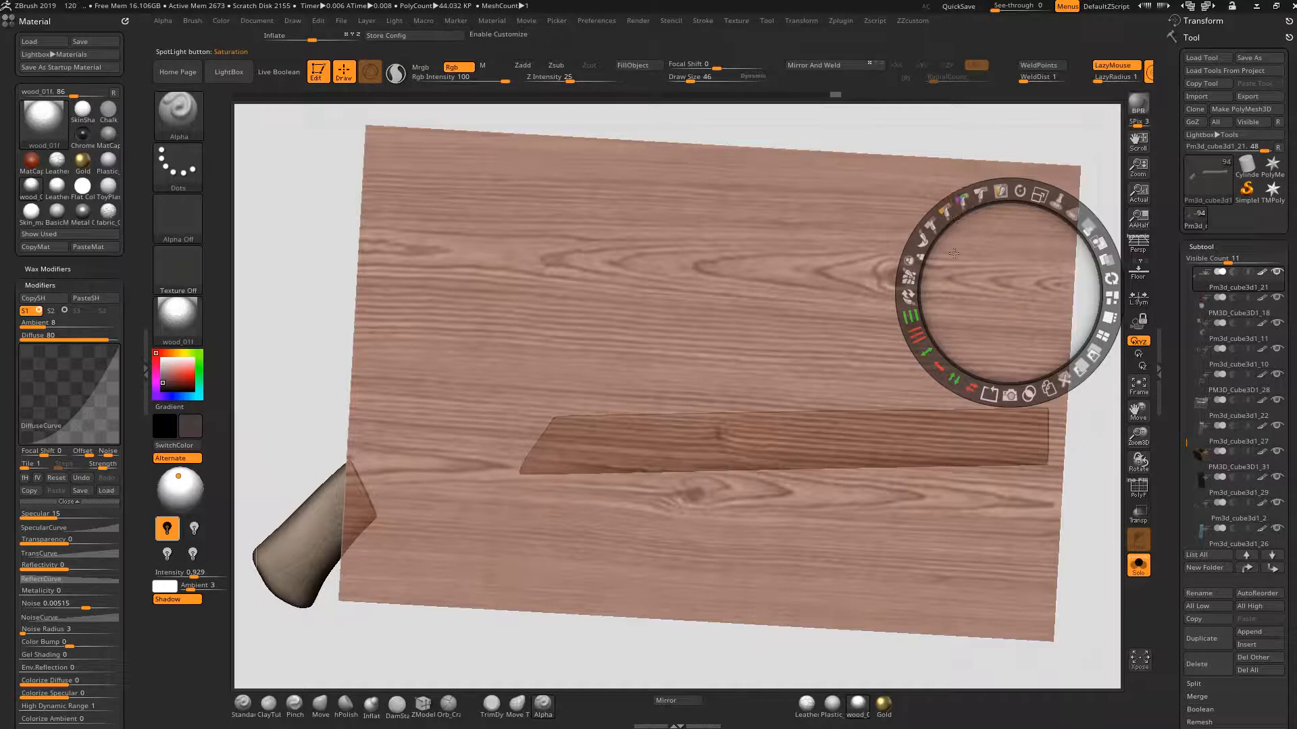
pyautogui.press('z')
pyautogui.moveTo(946, 268); pyautogui.dragTo(659, 266)
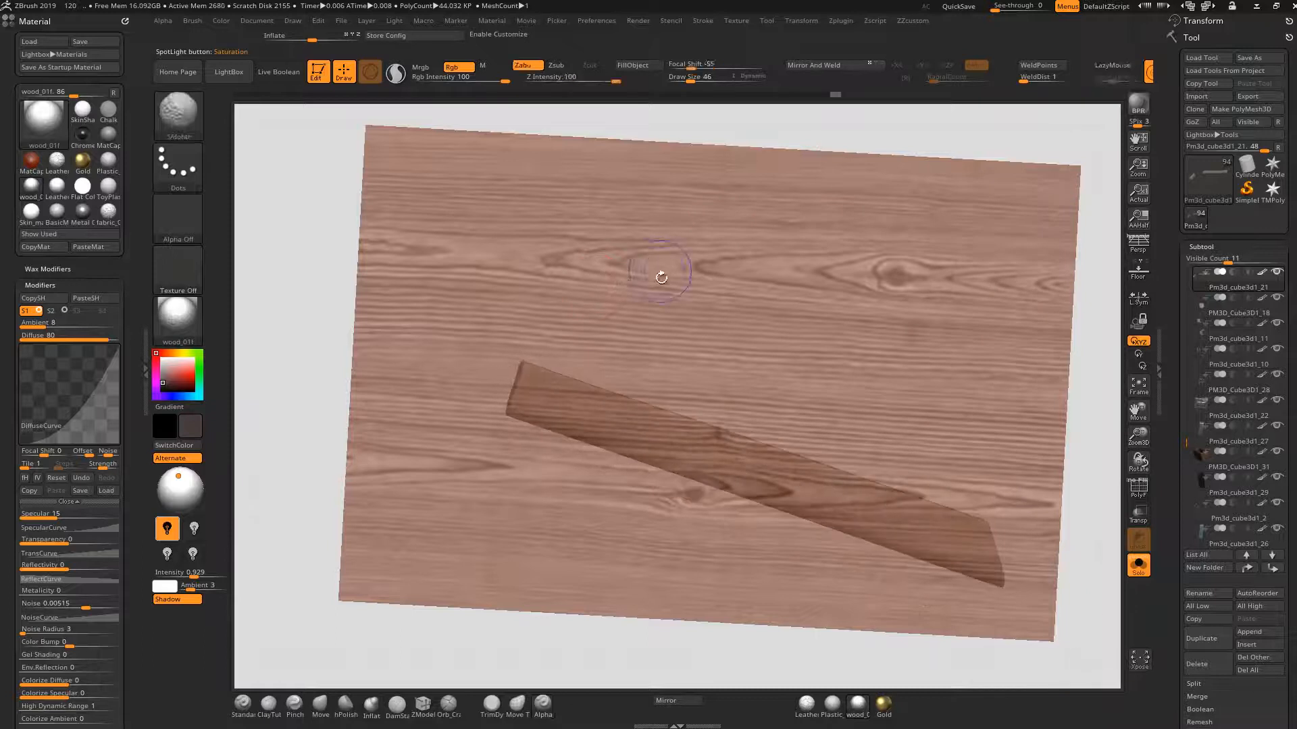
pyautogui.press('z')
pyautogui.moveTo(1009, 262); pyautogui.dragTo(791, 395)
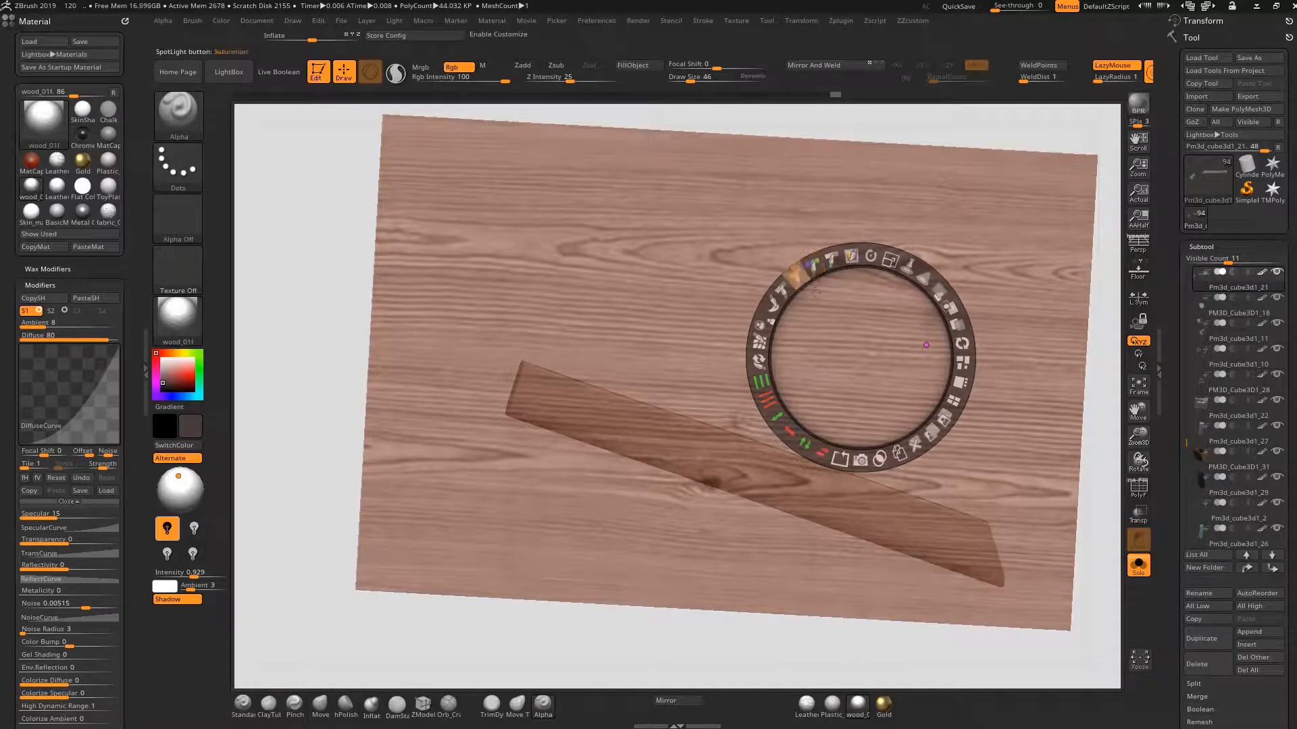
pyautogui.moveTo(893, 333); pyautogui.dragTo(987, 263)
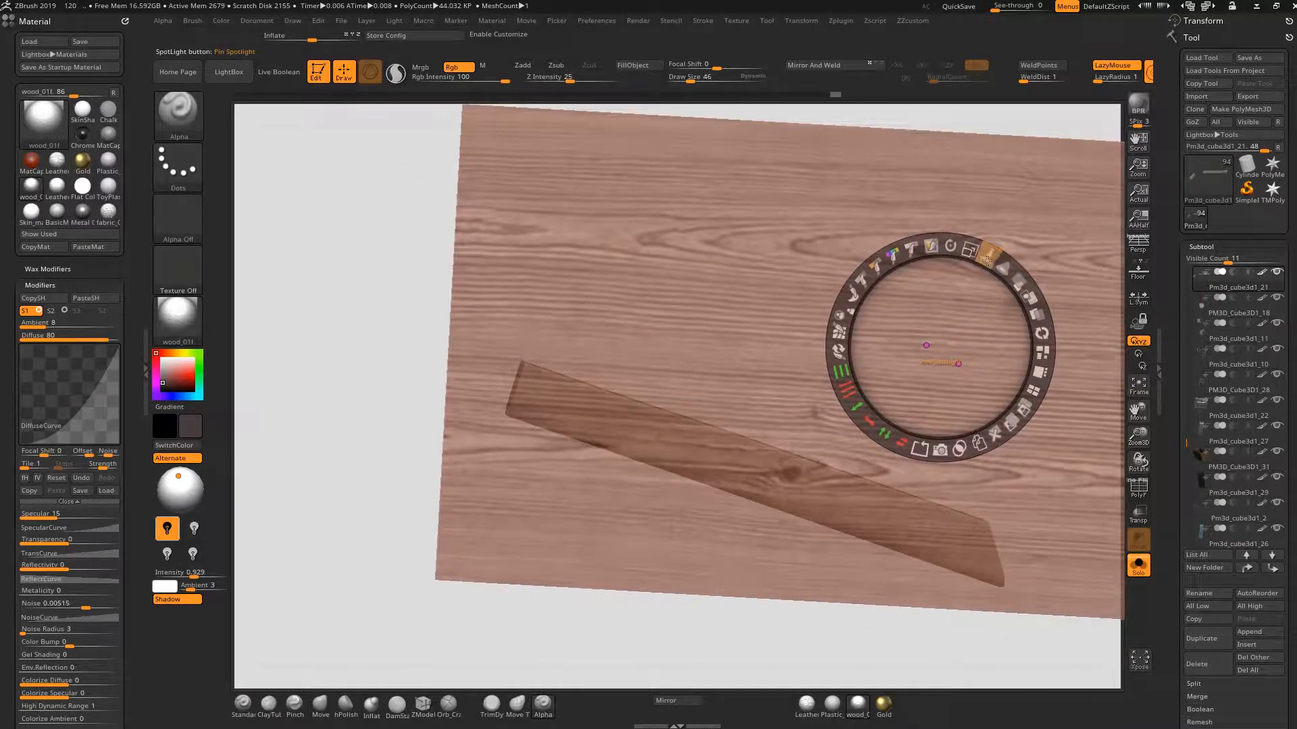
pyautogui.moveTo(988, 266); pyautogui.dragTo(944, 317)
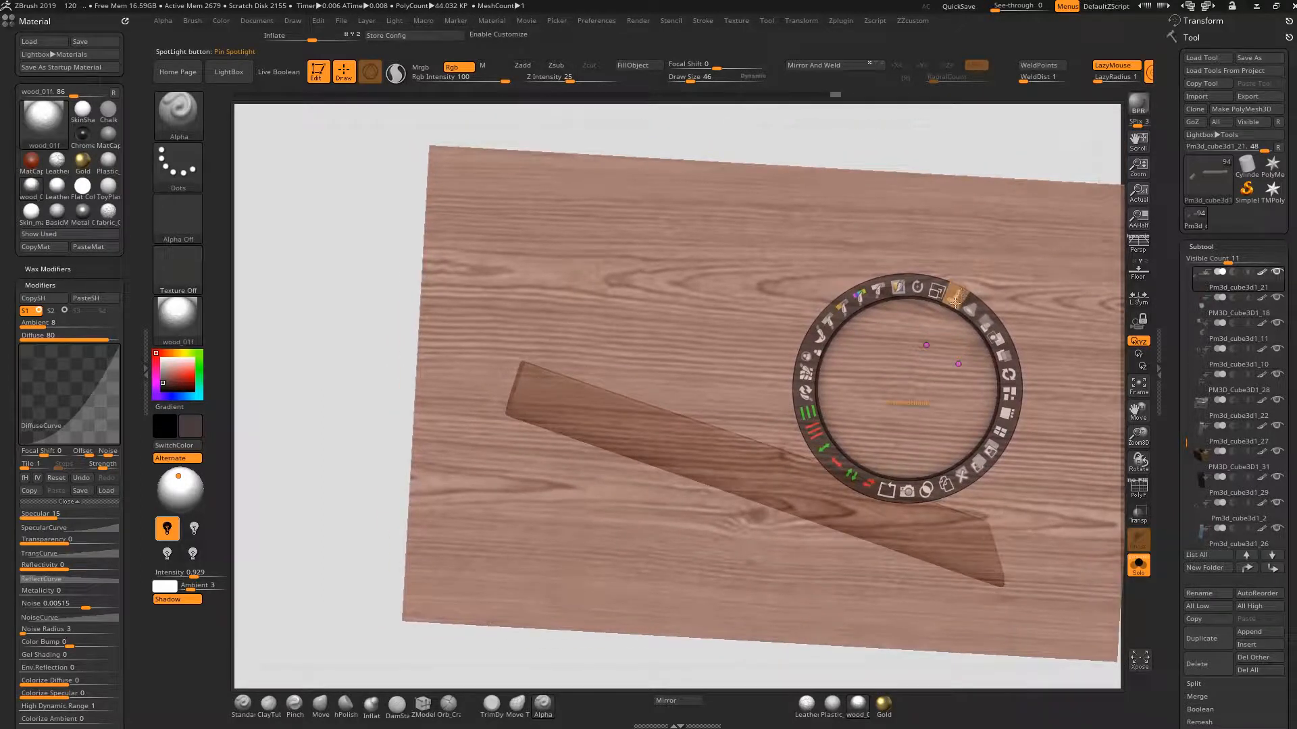
pyautogui.click(926, 344)
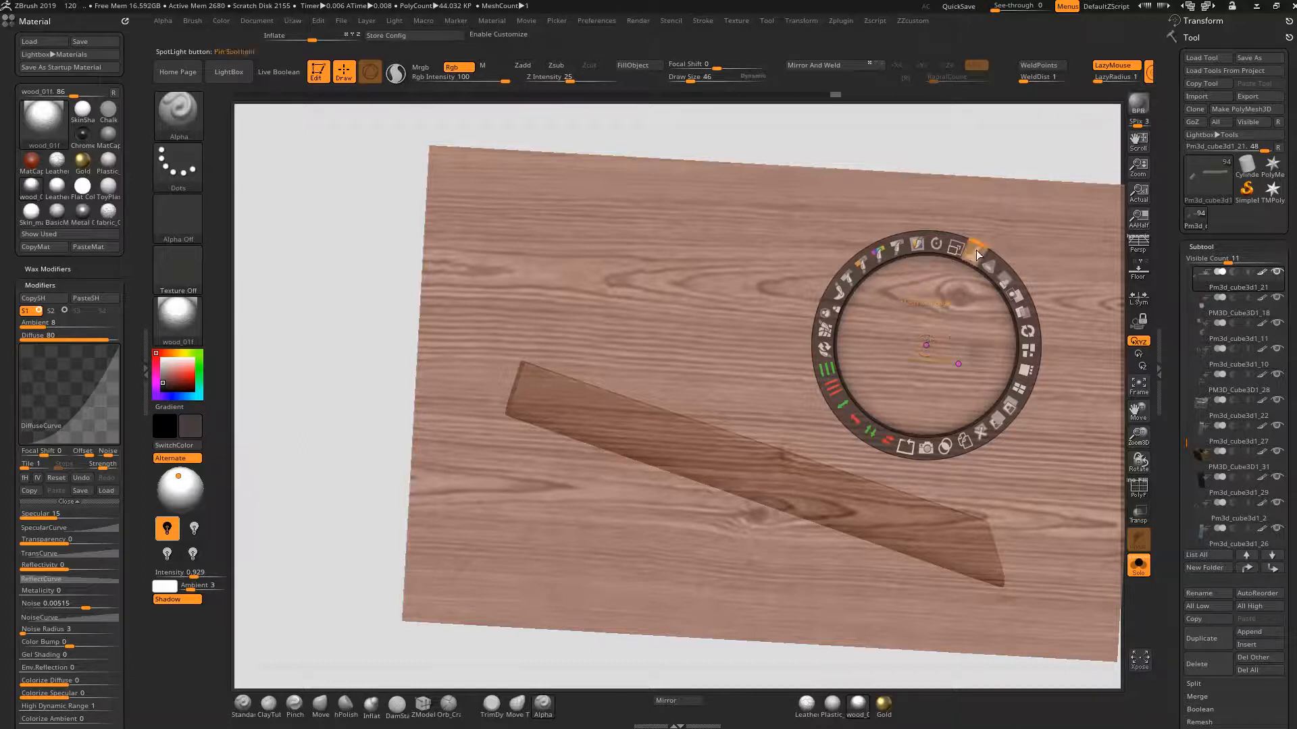
# - Add the frontend-large wood texture to Spotlight, then shrink it and place it over the forend
pyautogui.click(740, 20)
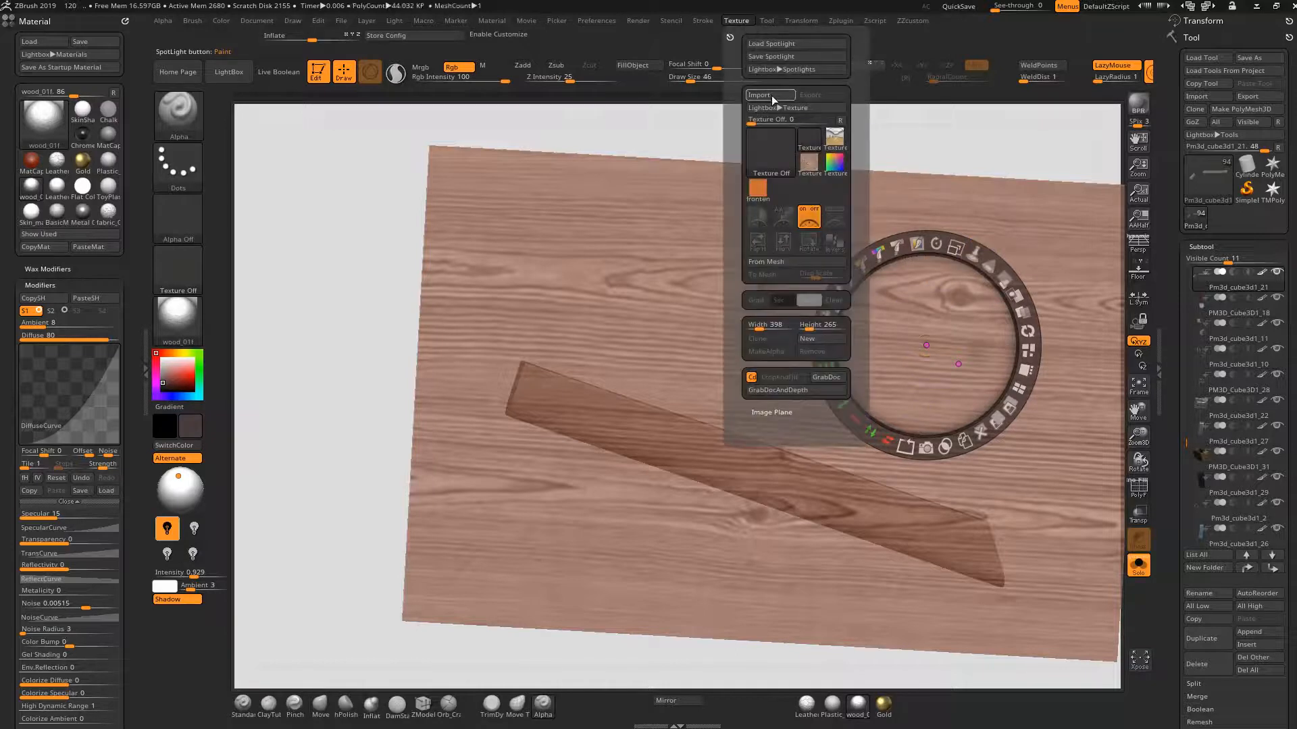
pyautogui.click(764, 186)
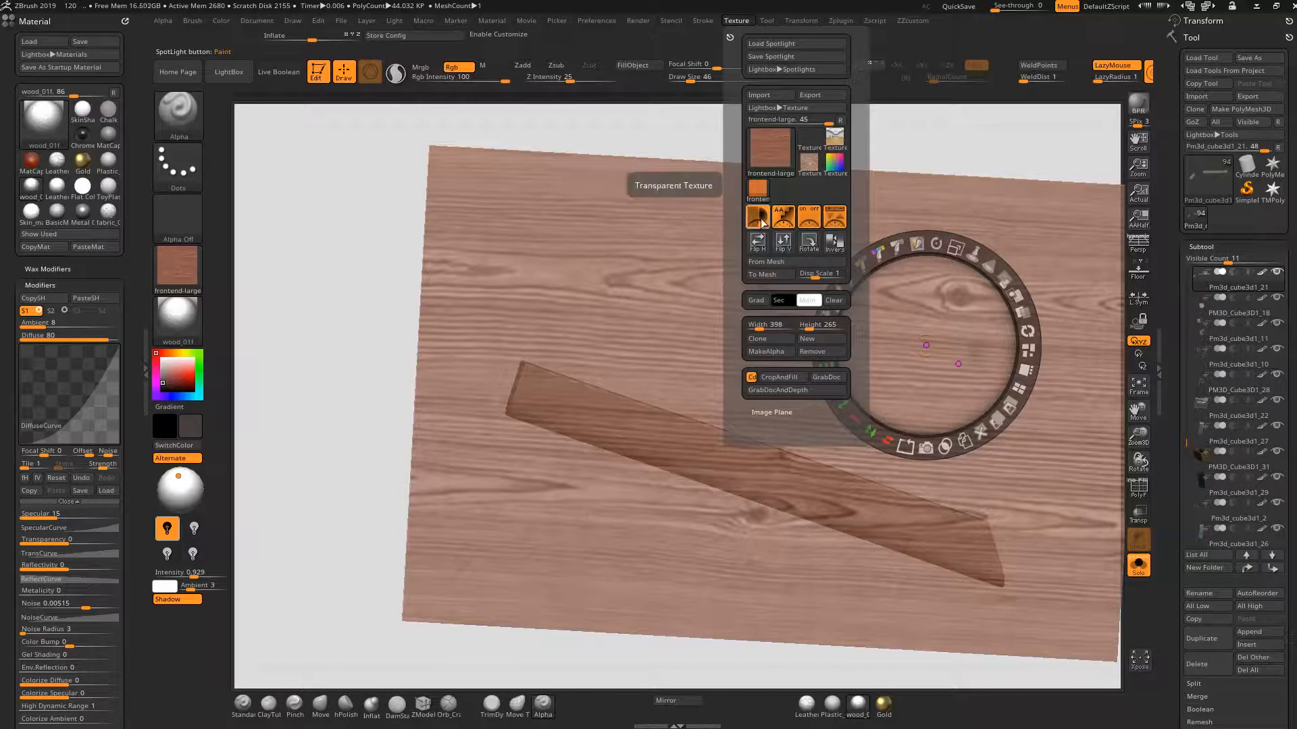
pyautogui.click(836, 219)
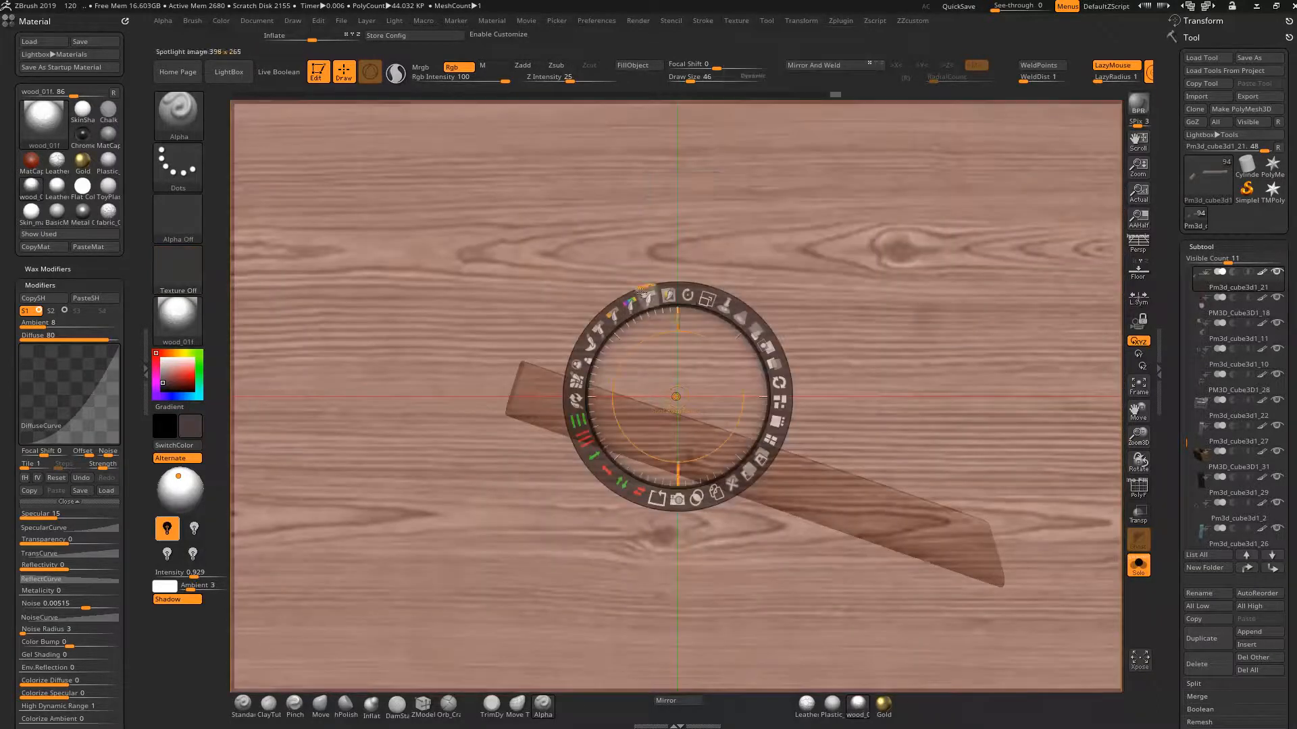
pyautogui.moveTo(645, 297)
pyautogui.mouseDown()
pyautogui.moveTo(698, 296)
pyautogui.moveTo(586, 319)
pyautogui.moveTo(670, 314)
pyautogui.moveTo(664, 294)
pyautogui.moveTo(644, 299)
pyautogui.mouseUp()
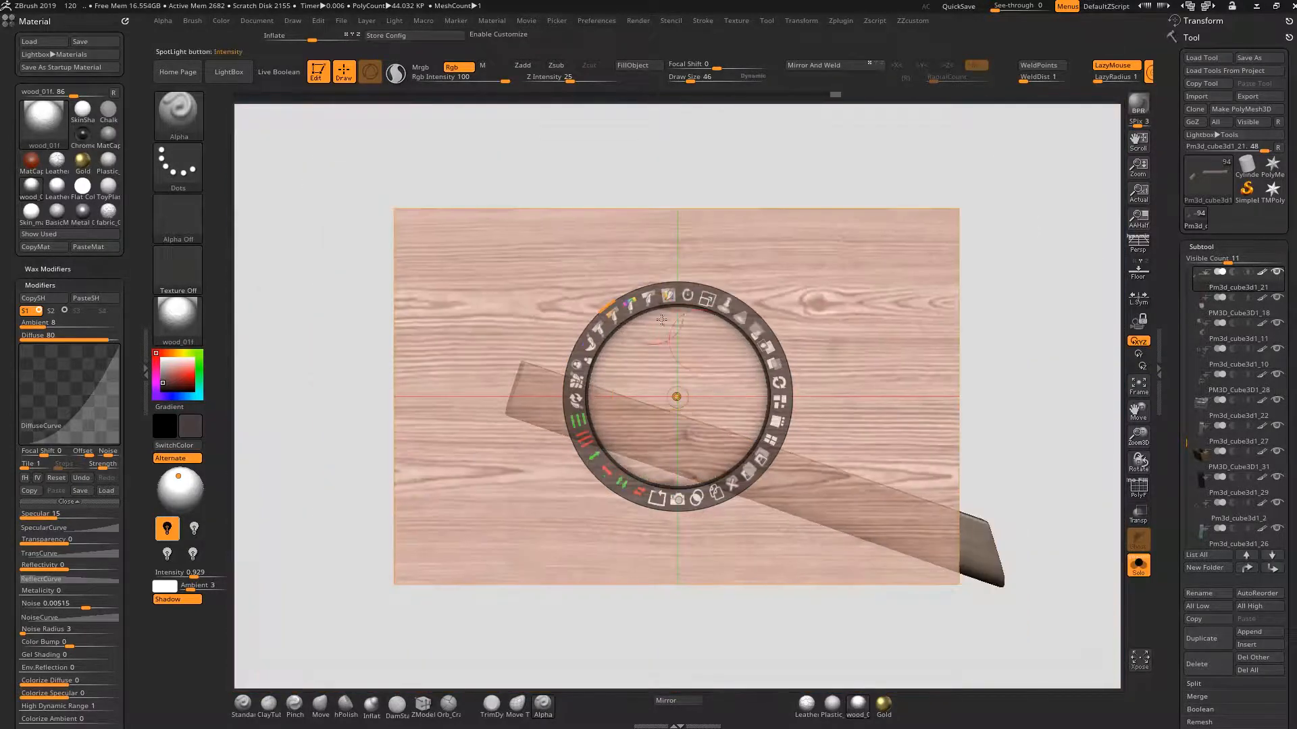
pyautogui.moveTo(725, 353); pyautogui.dragTo(746, 387)
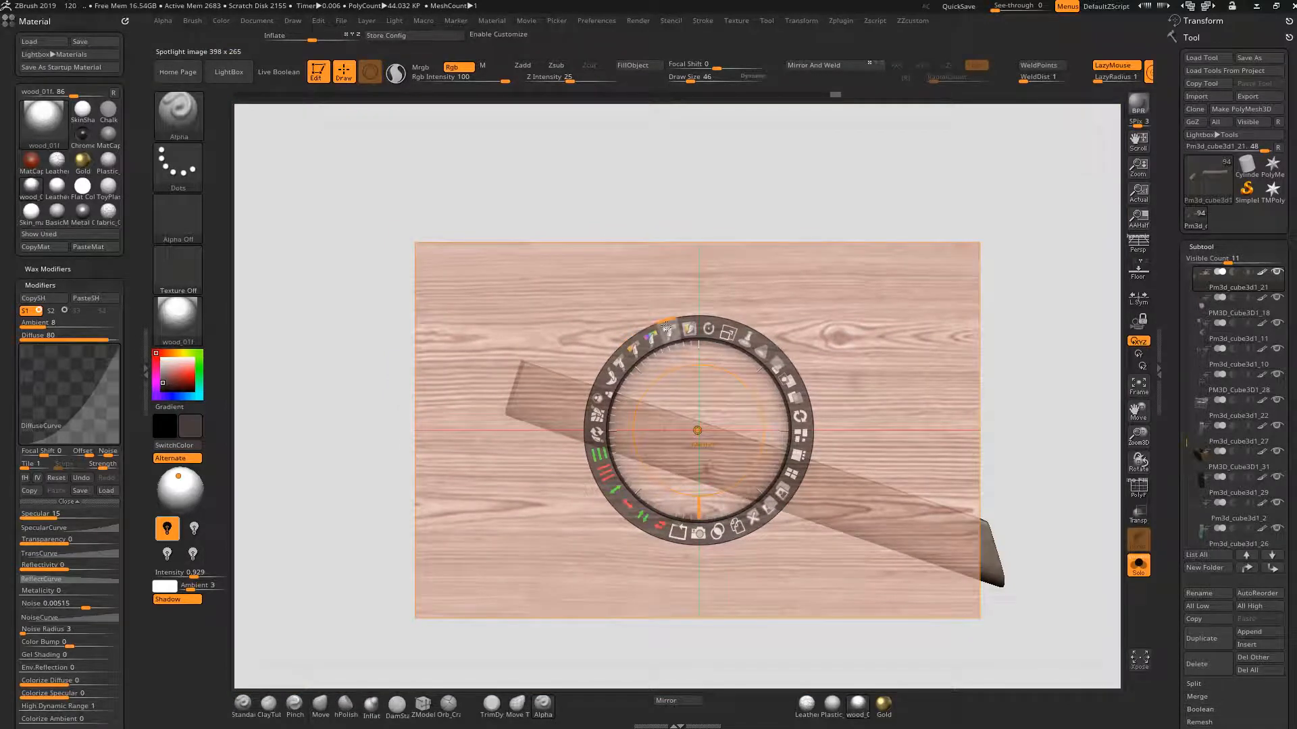
# - Adjust the Spotlight wood texture's colour and intensity to a darker, more muted brown
pyautogui.moveTo(672, 341); pyautogui.dragTo(632, 347)
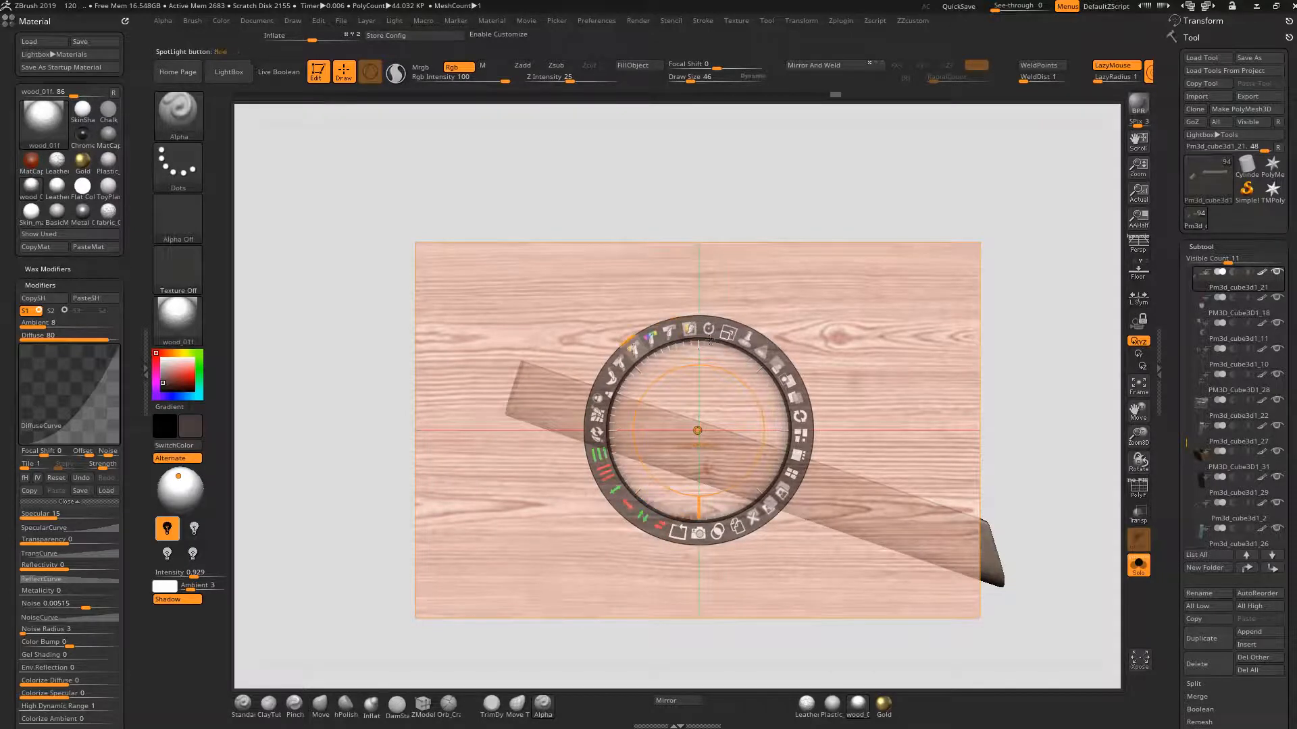
pyautogui.moveTo(780, 370); pyautogui.dragTo(727, 354)
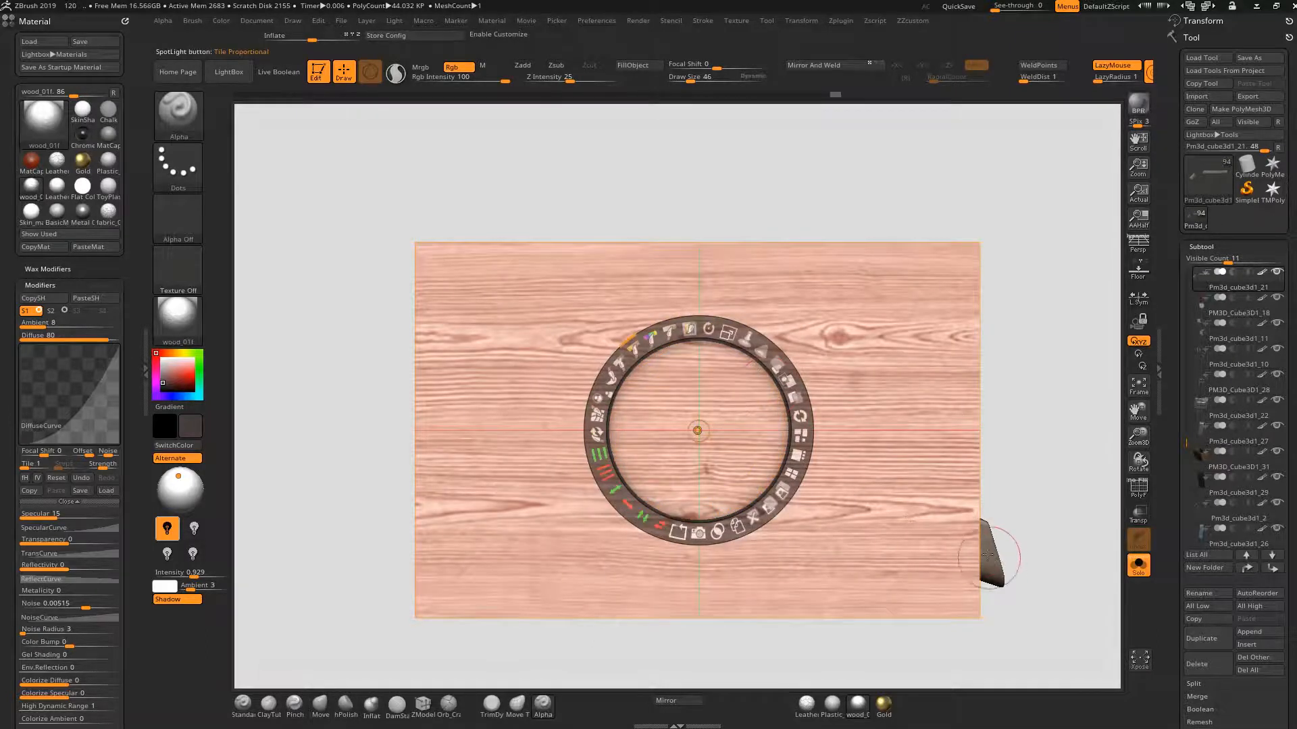
pyautogui.moveTo(619, 363)
pyautogui.mouseDown()
pyautogui.moveTo(638, 352)
pyautogui.moveTo(711, 399)
pyautogui.moveTo(703, 354)
pyautogui.moveTo(625, 358)
pyautogui.moveTo(611, 379)
pyautogui.moveTo(603, 346)
pyautogui.moveTo(669, 326)
pyautogui.moveTo(624, 347)
pyautogui.moveTo(617, 365)
pyautogui.moveTo(622, 354)
pyautogui.mouseUp()
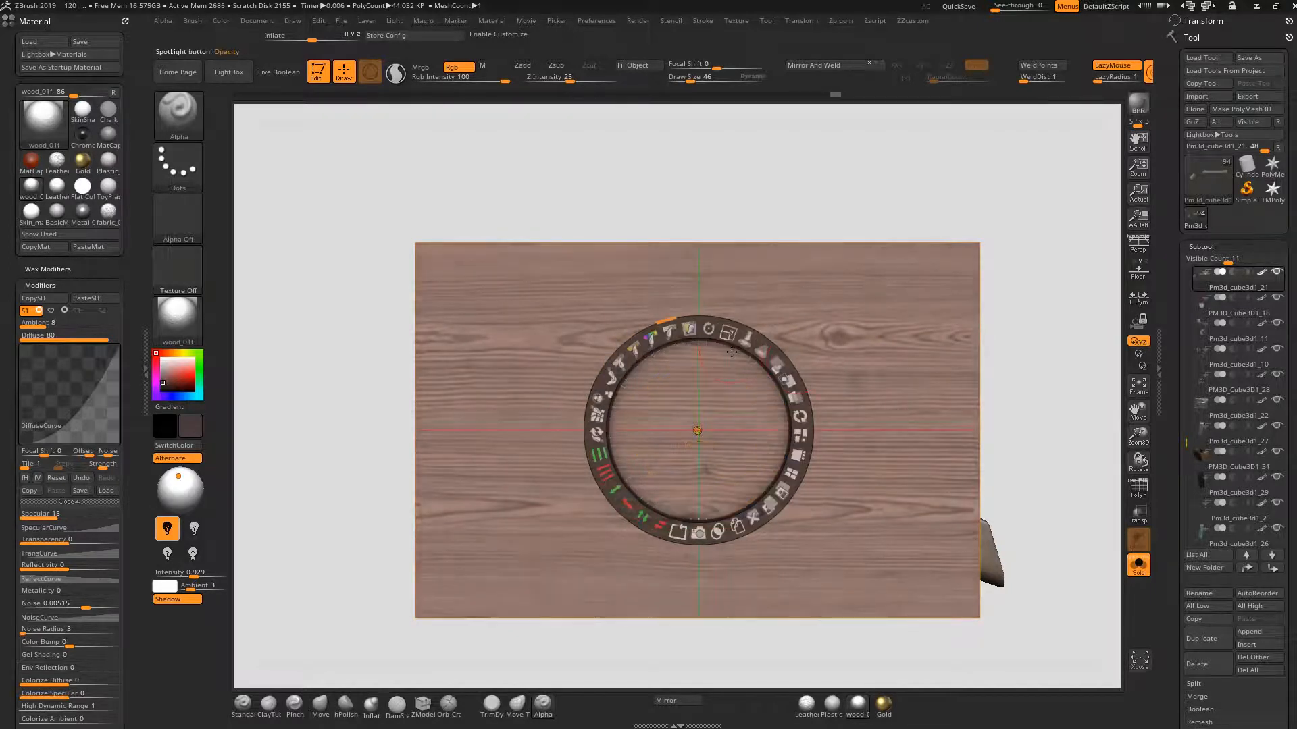
pyautogui.moveTo(780, 366); pyautogui.dragTo(751, 354)
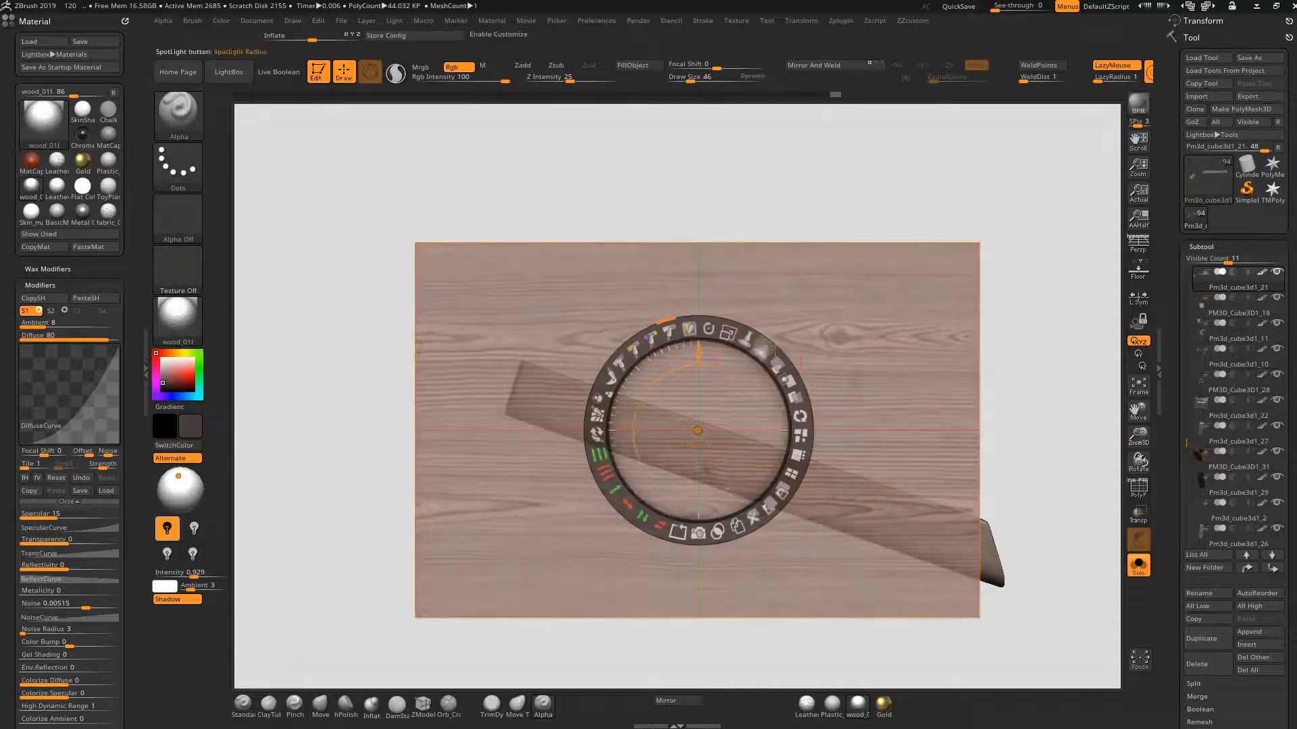
# - Paint the wood grain onto the forend's broad sides and narrow edge, turning and aligning each face under the texture
pyautogui.press('z')
pyautogui.moveTo(1046, 394); pyautogui.dragTo(1079, 164)
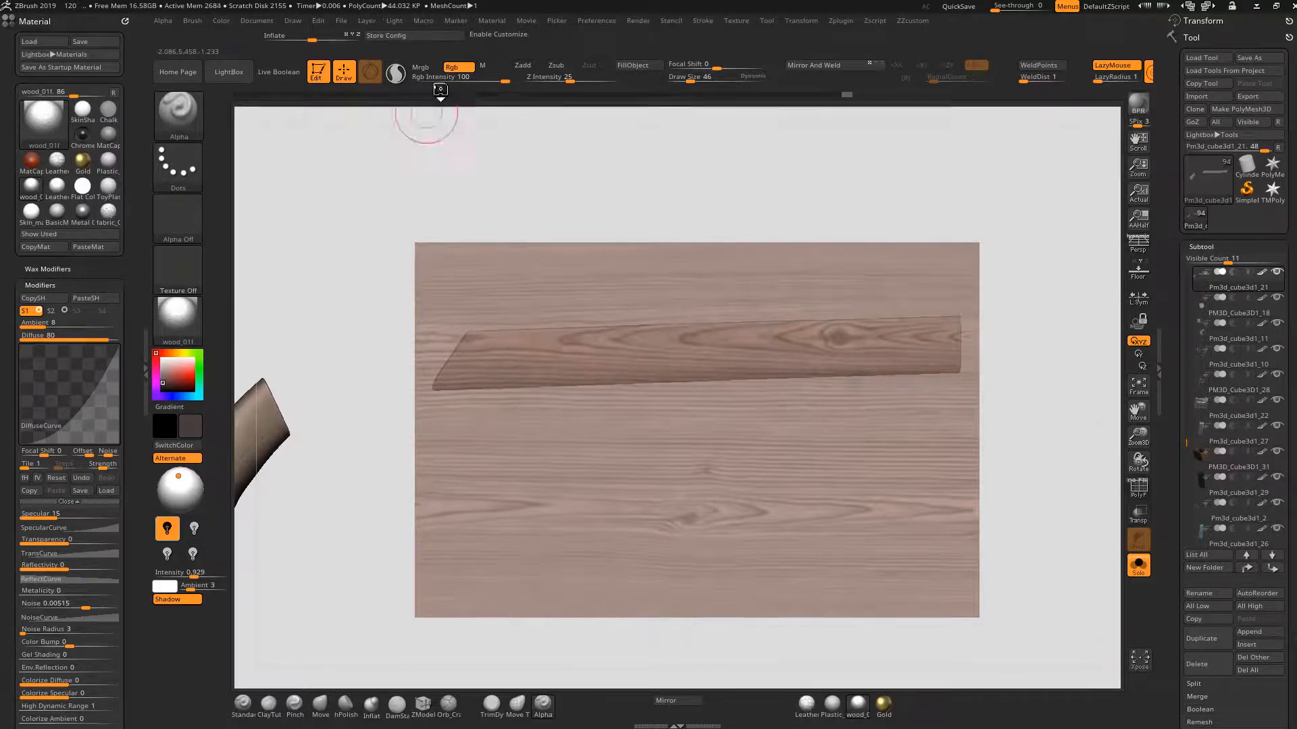
pyautogui.moveTo(630, 162); pyautogui.dragTo(470, 201)
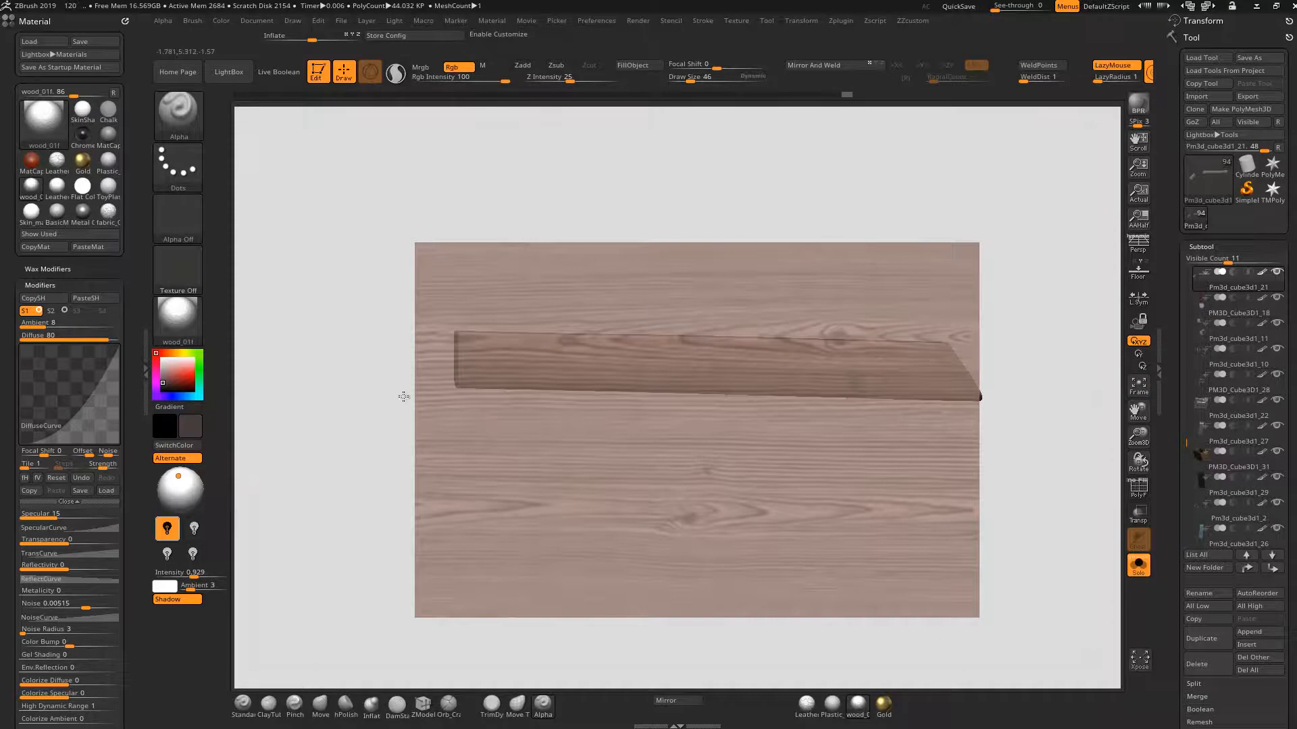
pyautogui.keyDown('alt'); pyautogui.moveTo(764, 469); pyautogui.dragTo(764, 595); pyautogui.keyUp('alt')
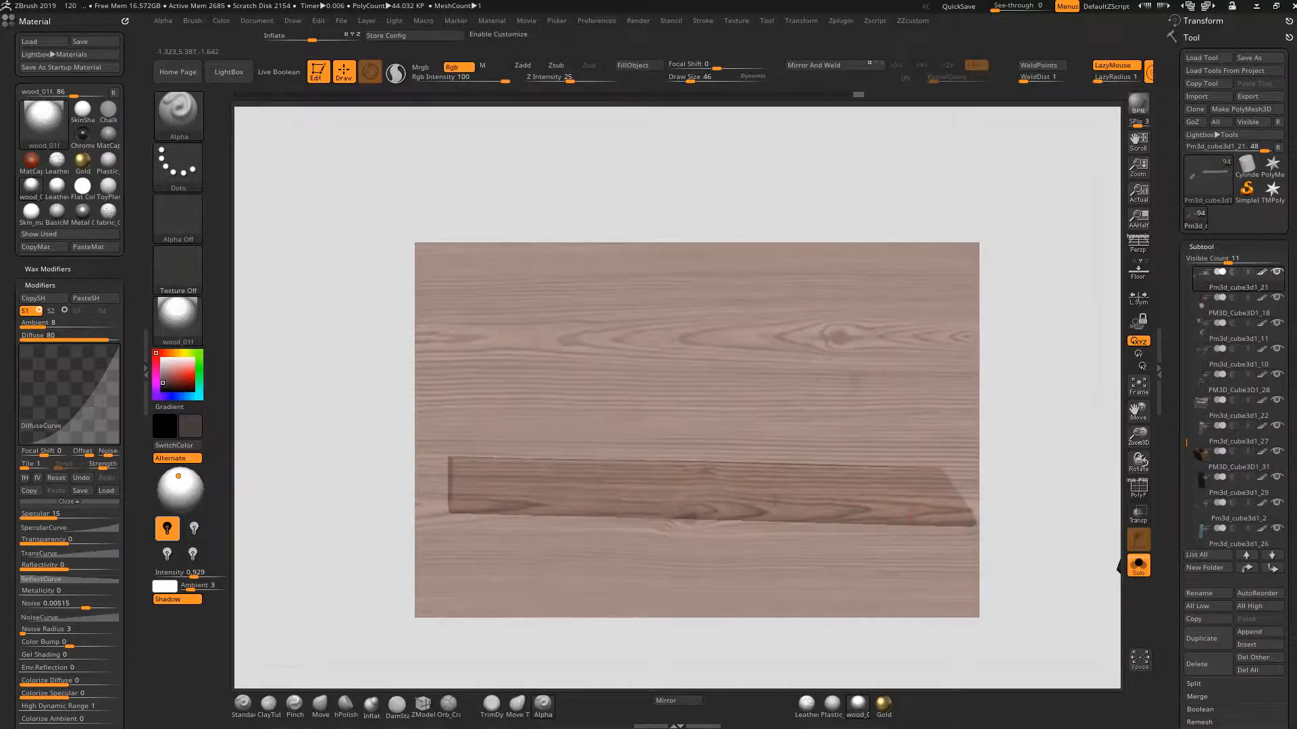
pyautogui.moveTo(844, 550); pyautogui.dragTo(934, 524)
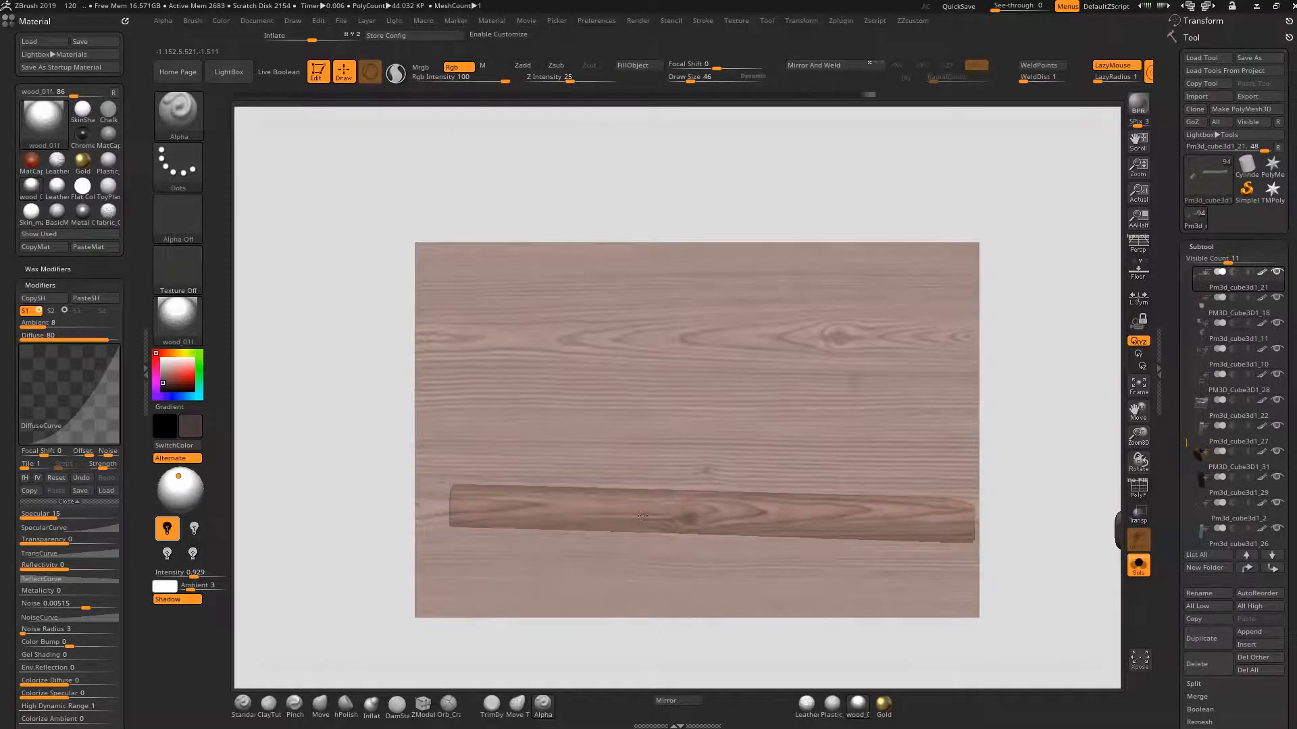
# - Rotate and move the wood texture so its grain runs along the stock, and paint it onto the stock's visible side
pyautogui.press('z')
pyautogui.moveTo(1056, 414); pyautogui.dragTo(770, 187)
pyautogui.press('z')
pyautogui.moveTo(1010, 377); pyautogui.dragTo(1027, 493)
pyautogui.keyDown('alt'); pyautogui.moveTo(1019, 439); pyautogui.dragTo(658, 429); pyautogui.keyUp('alt')
pyautogui.moveTo(859, 365); pyautogui.dragTo(1009, 453)
pyautogui.press('z')
pyautogui.moveTo(977, 297); pyautogui.dragTo(1044, 335)
pyautogui.moveTo(966, 398)
pyautogui.mouseDown()
pyautogui.moveTo(712, 252)
pyautogui.moveTo(771, 445)
pyautogui.moveTo(748, 474)
pyautogui.mouseUp()
pyautogui.press('z')
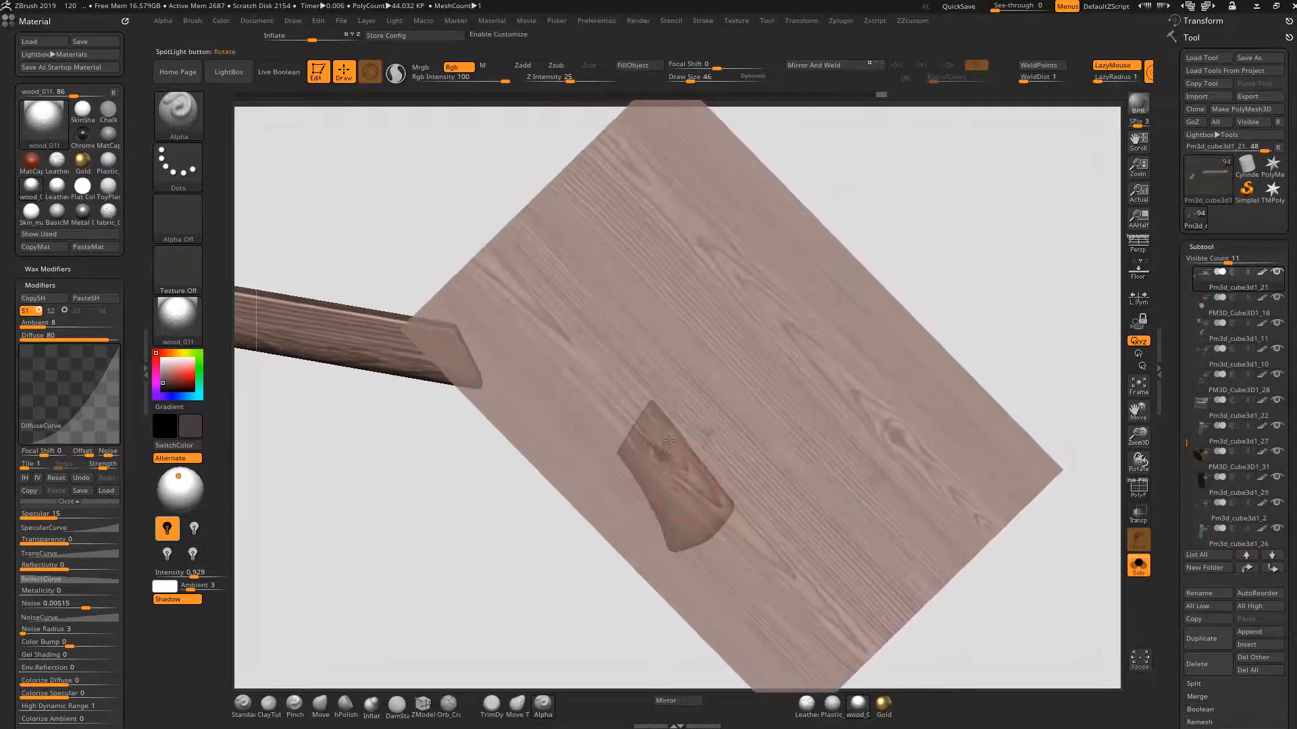
# - Paint the stock's remaining surfaces with the wood texture, then turn off Spotlight and unhide the rest of the shotgun
pyautogui.press('z')
pyautogui.moveTo(843, 419)
pyautogui.mouseDown()
pyautogui.moveTo(799, 476)
pyautogui.moveTo(836, 423)
pyautogui.mouseUp()
pyautogui.press('z')
pyautogui.moveTo(969, 352); pyautogui.dragTo(710, 433)
pyautogui.moveTo(889, 346); pyautogui.dragTo(967, 393)
pyautogui.hotkey('shift', 'z')
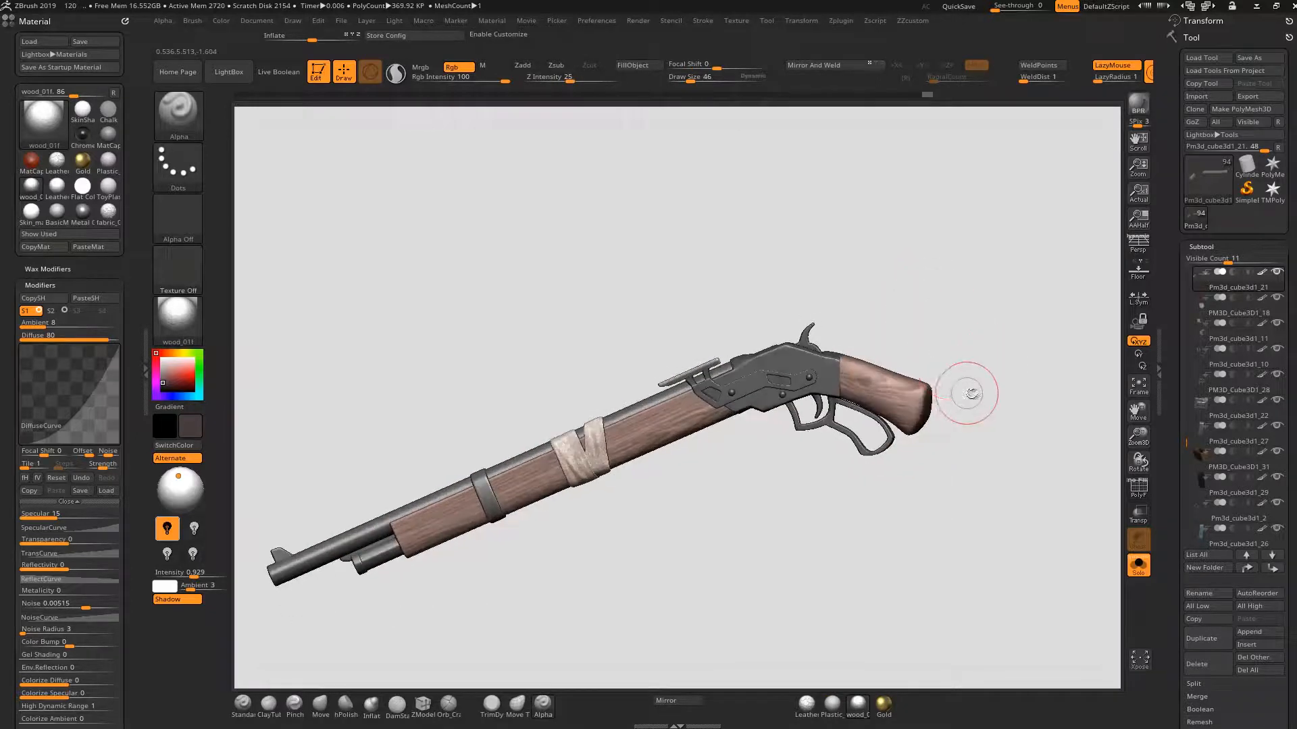
# - Try lowering Color Bump to slightly below zero in the wood material's second shader
pyautogui.keyDown('alt'); pyautogui.moveTo(810, 528); pyautogui.dragTo(975, 593); pyautogui.keyUp('alt')
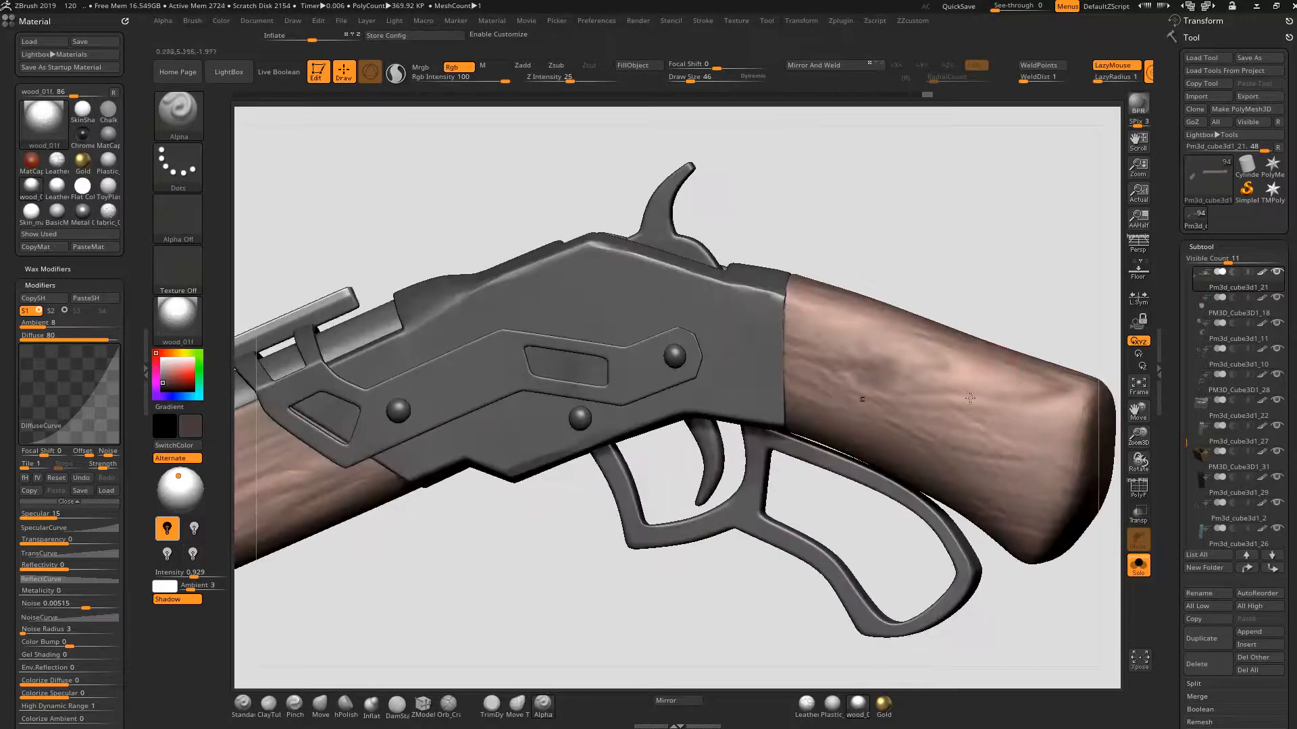
pyautogui.keyDown('alt'); pyautogui.moveTo(439, 554); pyautogui.dragTo(857, 474); pyautogui.keyUp('alt')
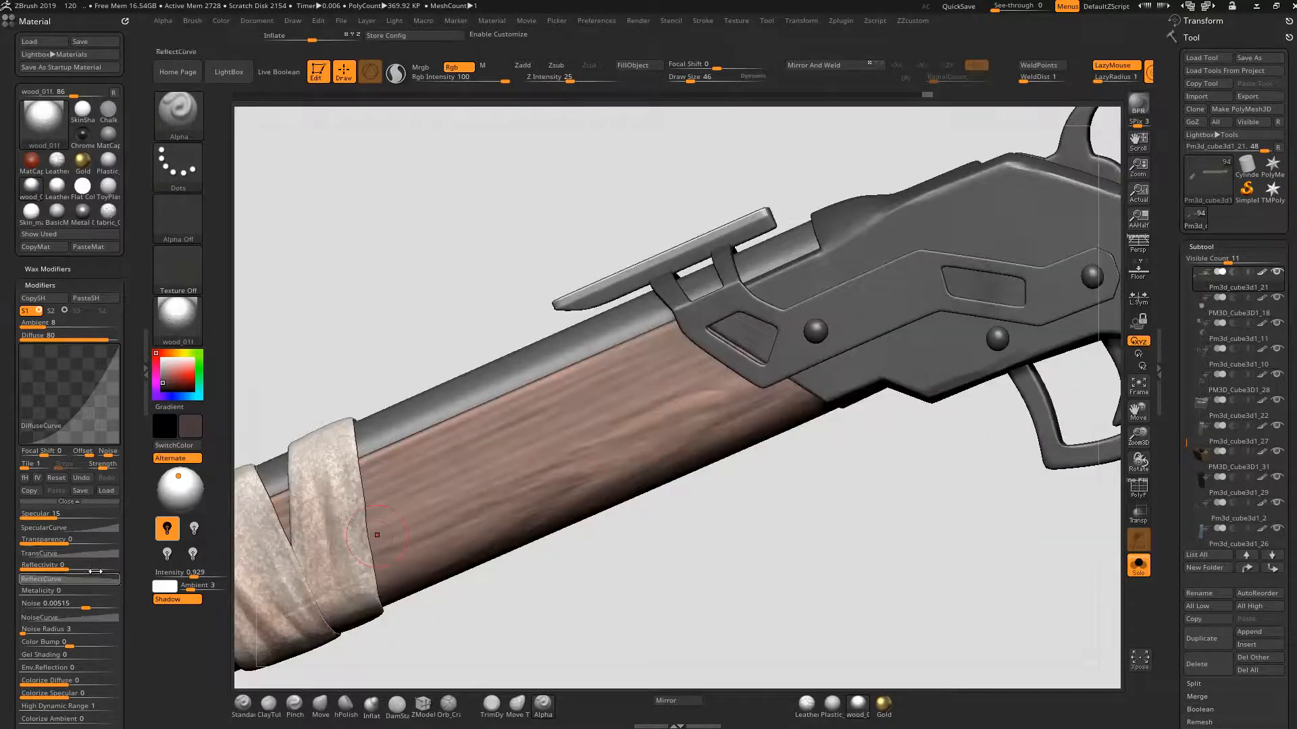
pyautogui.scroll(-2, 135, 496)
pyautogui.scroll(-1, 135, 496)
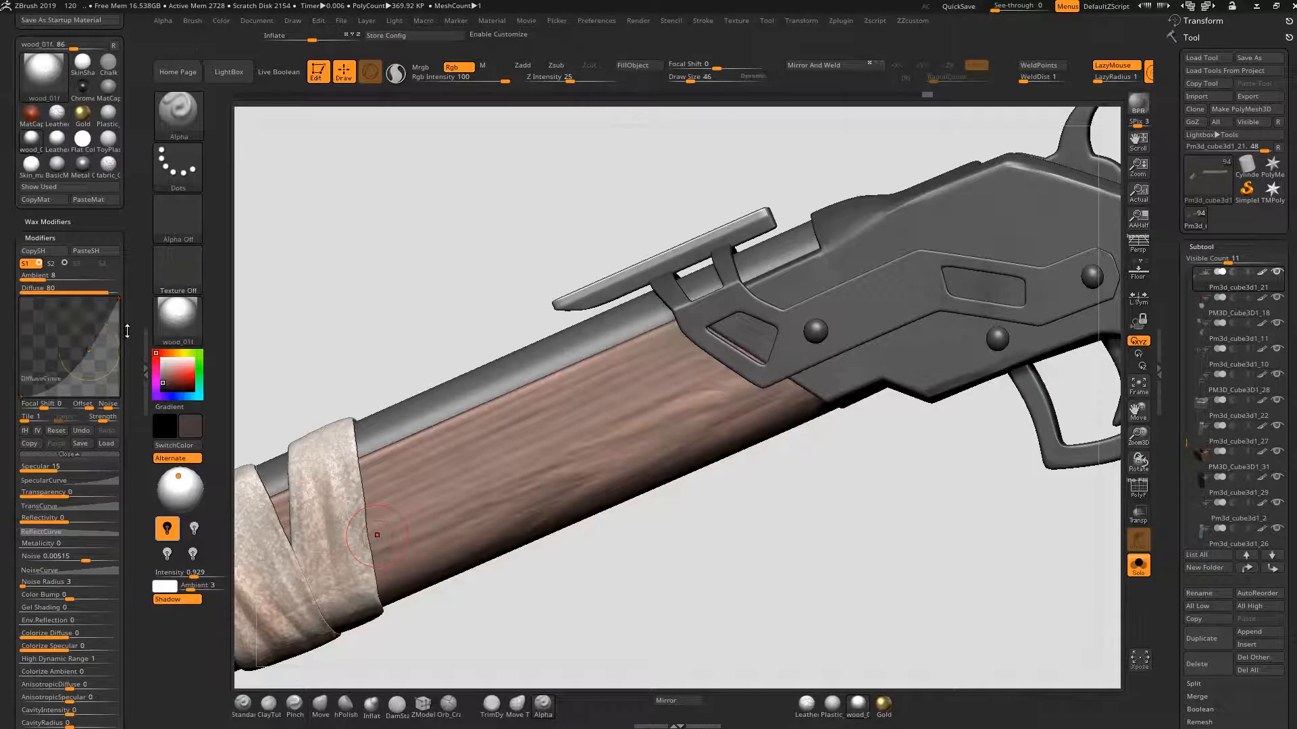
pyautogui.click(51, 263)
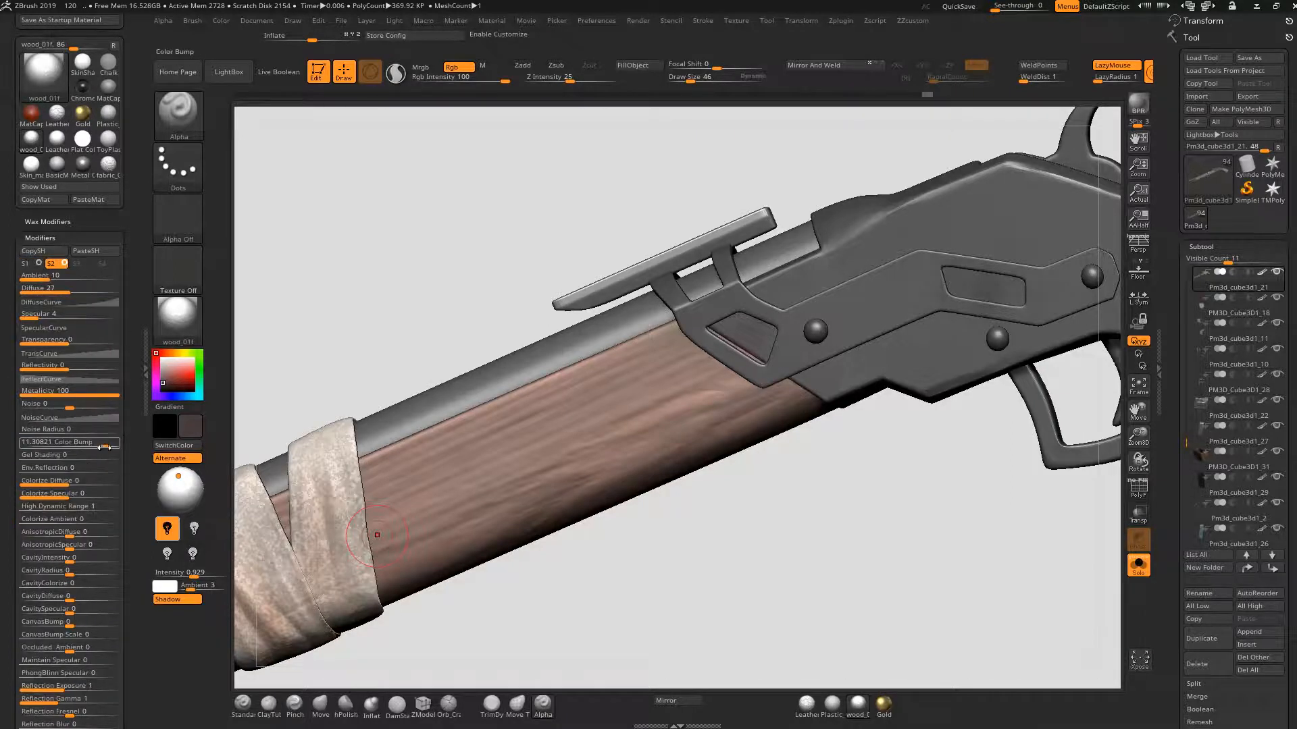
pyautogui.moveTo(103, 447); pyautogui.dragTo(61, 443)
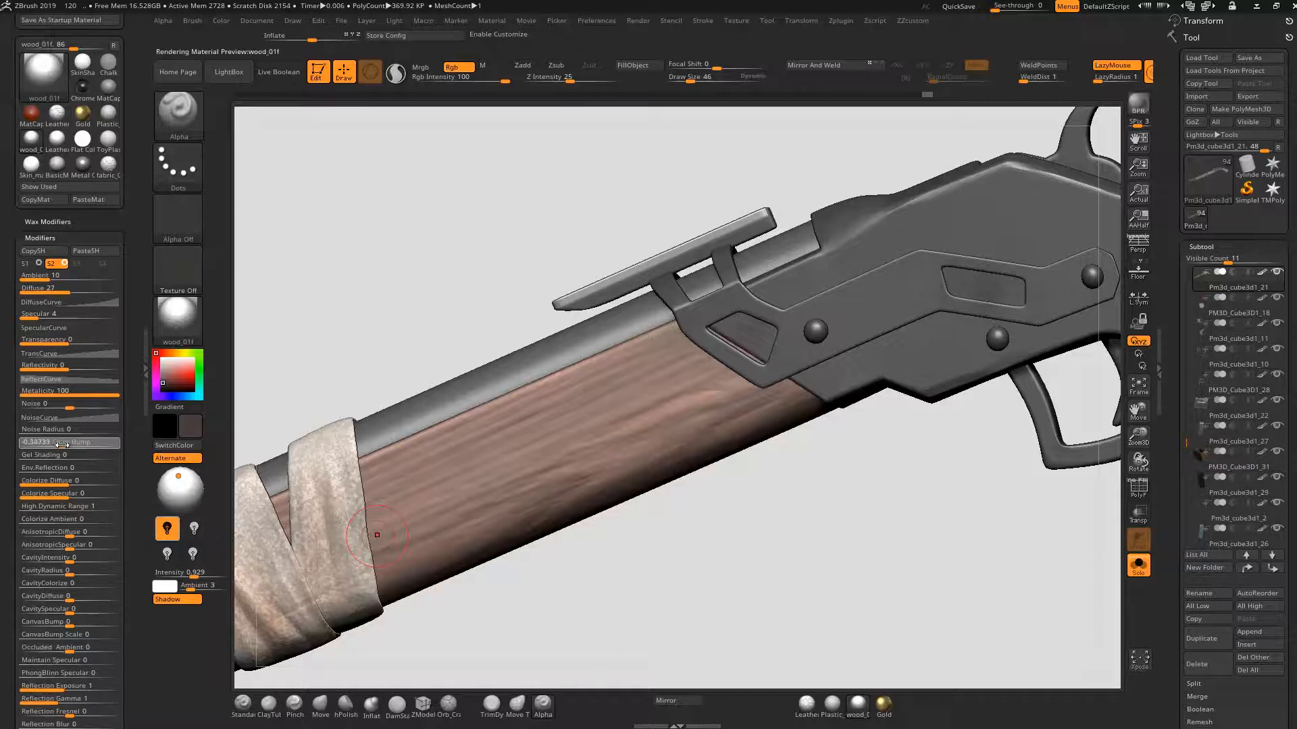
# - Compare the bump effect on the stock and restore the second shader's Color Bump to 11.30821
pyautogui.moveTo(428, 281)
pyautogui.mouseDown()
pyautogui.moveTo(422, 260)
pyautogui.moveTo(409, 272)
pyautogui.mouseUp()
pyautogui.keyDown('alt'); pyautogui.moveTo(750, 517); pyautogui.dragTo(292, 614); pyautogui.keyUp('alt')
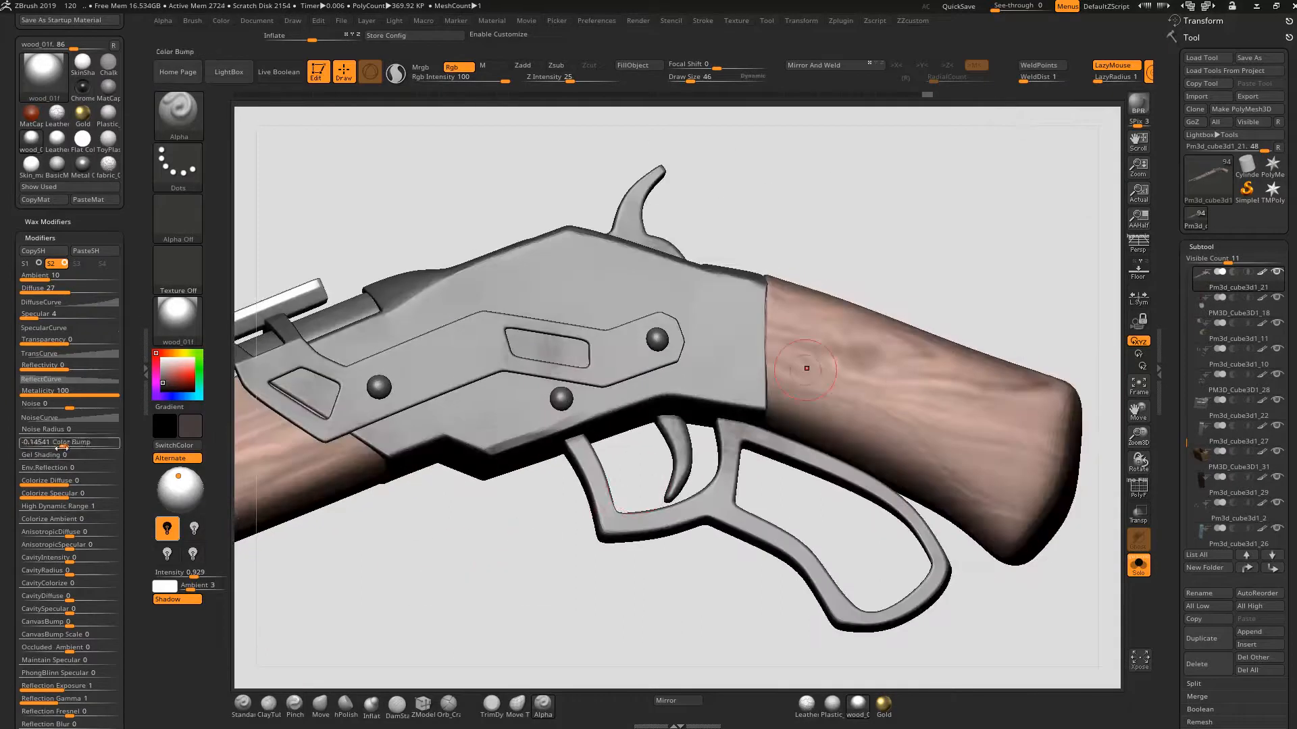
pyautogui.moveTo(71, 444); pyautogui.dragTo(83, 444)
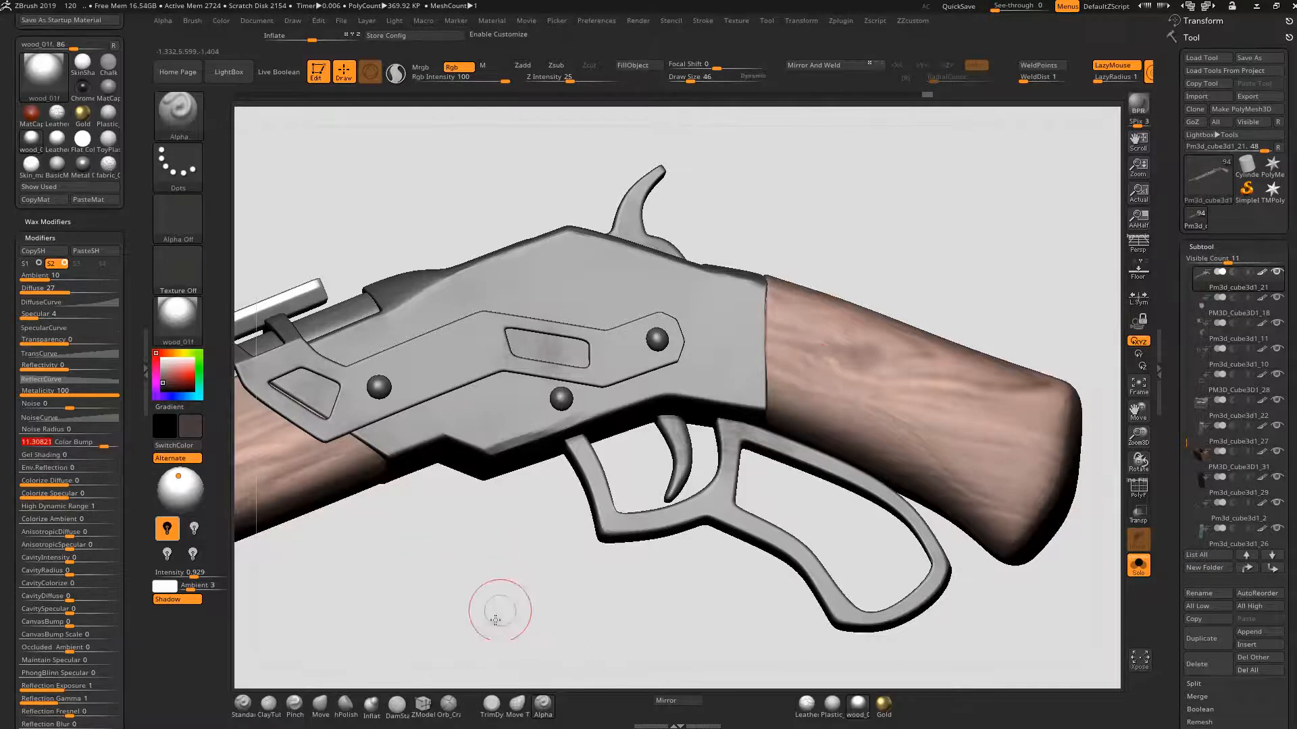
# - Leave Solo mode to bring back the full character and frame her with the shotgun
pyautogui.moveTo(499, 612); pyautogui.dragTo(546, 560)
pyautogui.moveTo(434, 568); pyautogui.dragTo(710, 553)
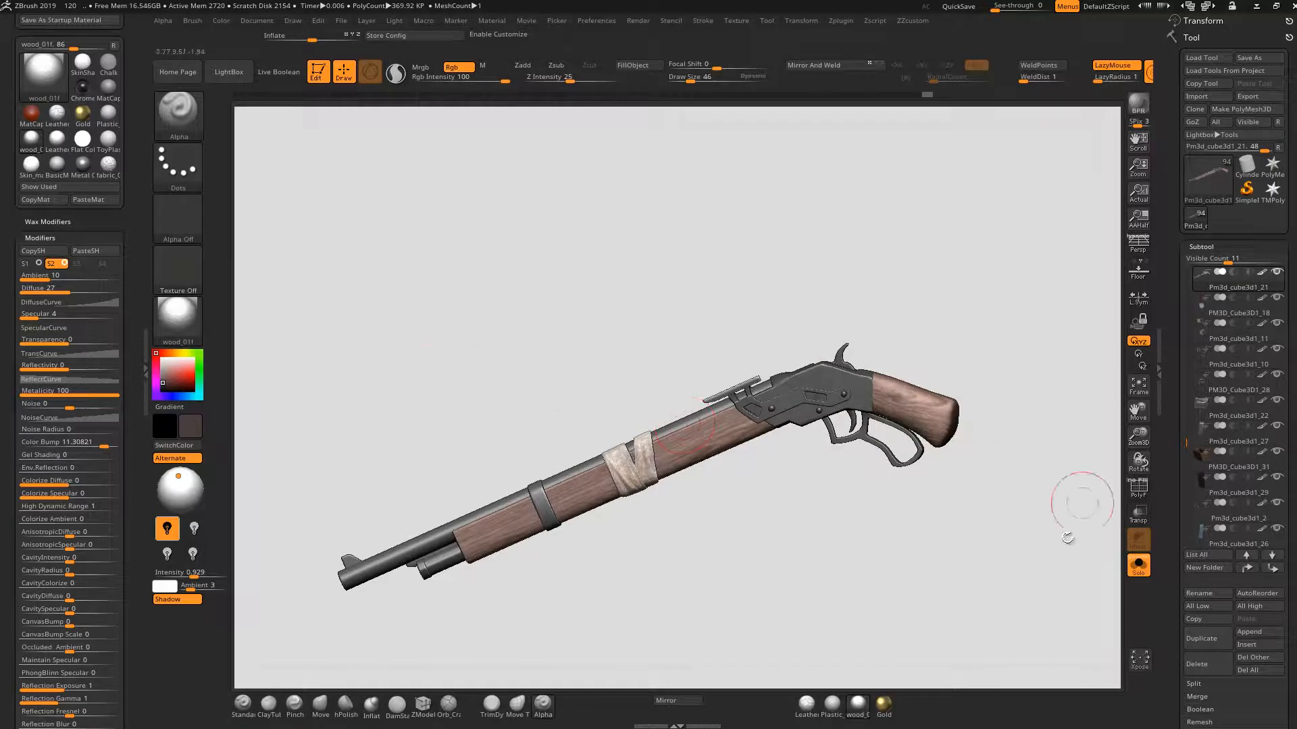
pyautogui.click(1138, 566)
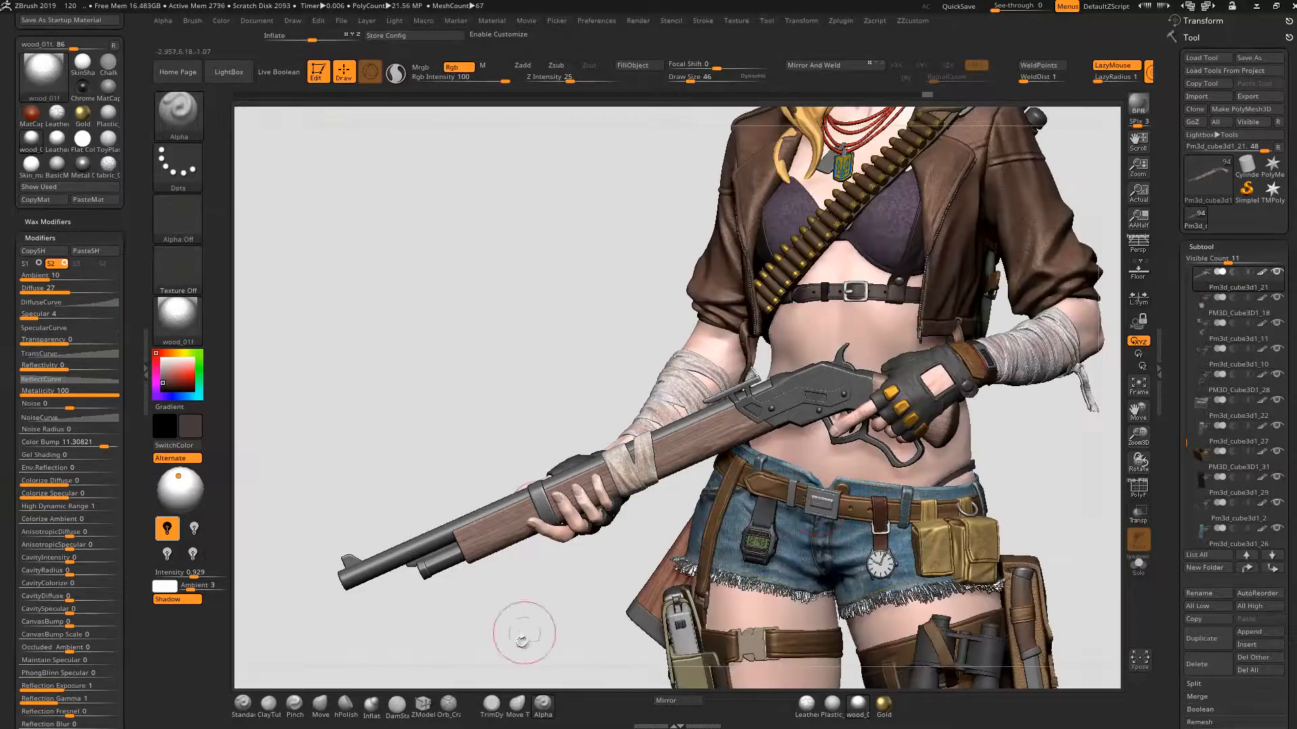
pyautogui.press('f')
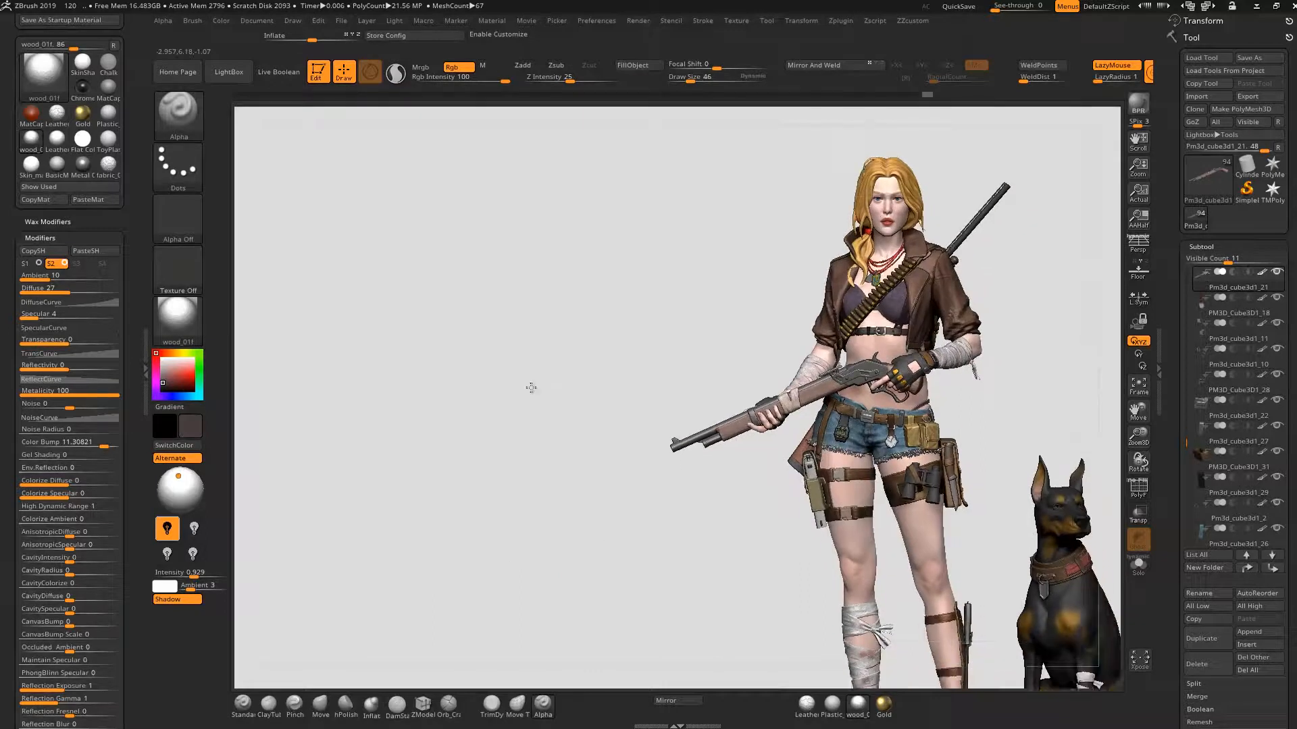
# - Make the tan belt pouch subtool Pm3d_cube3d1_4 at the character's hip the active subtool
pyautogui.moveTo(614, 401); pyautogui.dragTo(608, 497)
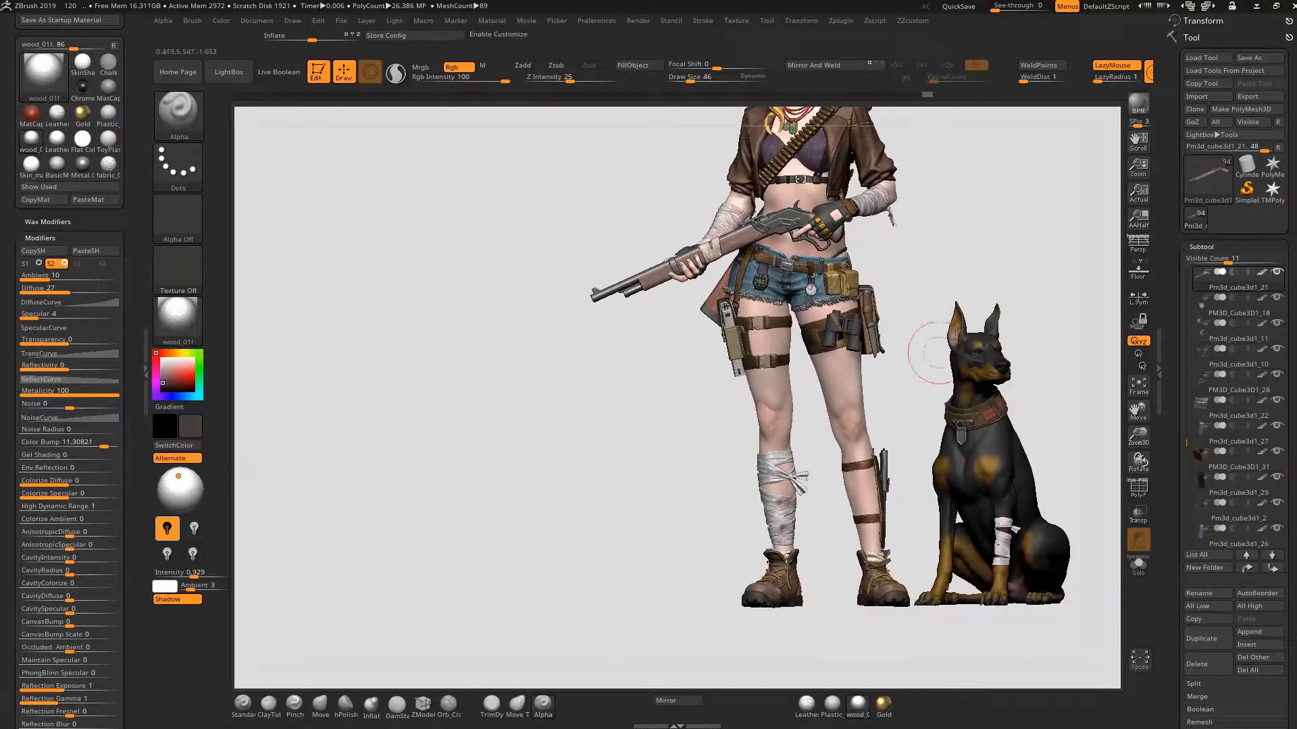
pyautogui.keyDown('alt'); pyautogui.moveTo(964, 271); pyautogui.dragTo(902, 488); pyautogui.keyUp('alt')
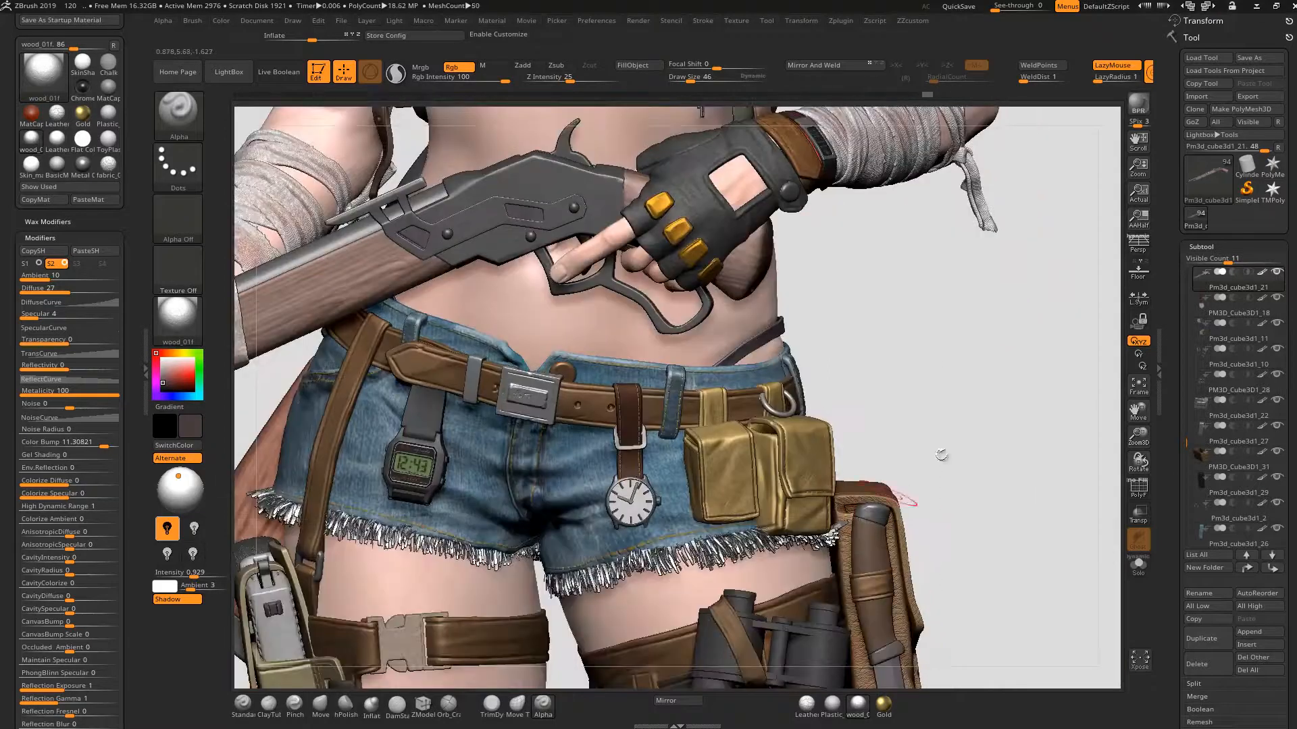
pyautogui.keyDown('alt'); pyautogui.moveTo(975, 471); pyautogui.dragTo(897, 548); pyautogui.keyUp('alt')
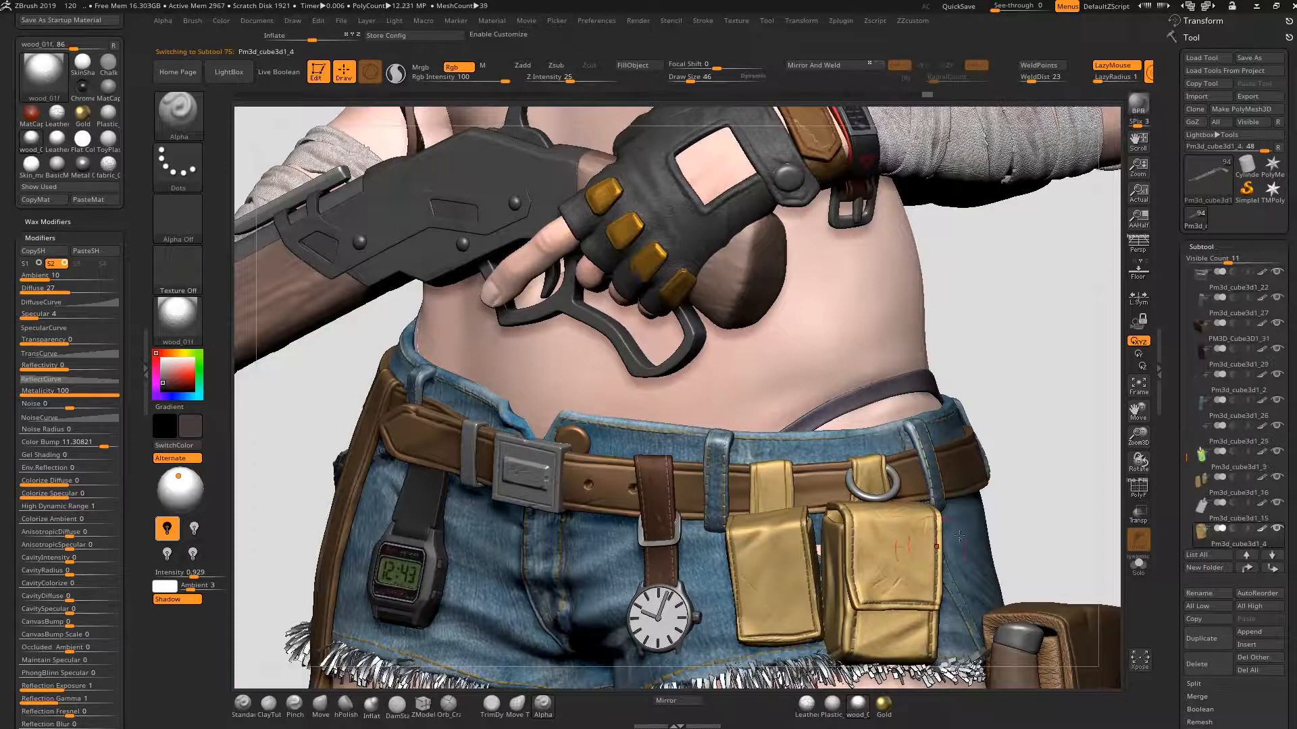
# - Fill the two tan belt pouches and their belt loops with the leather material, applying material only without colour
pyautogui.click(808, 708)
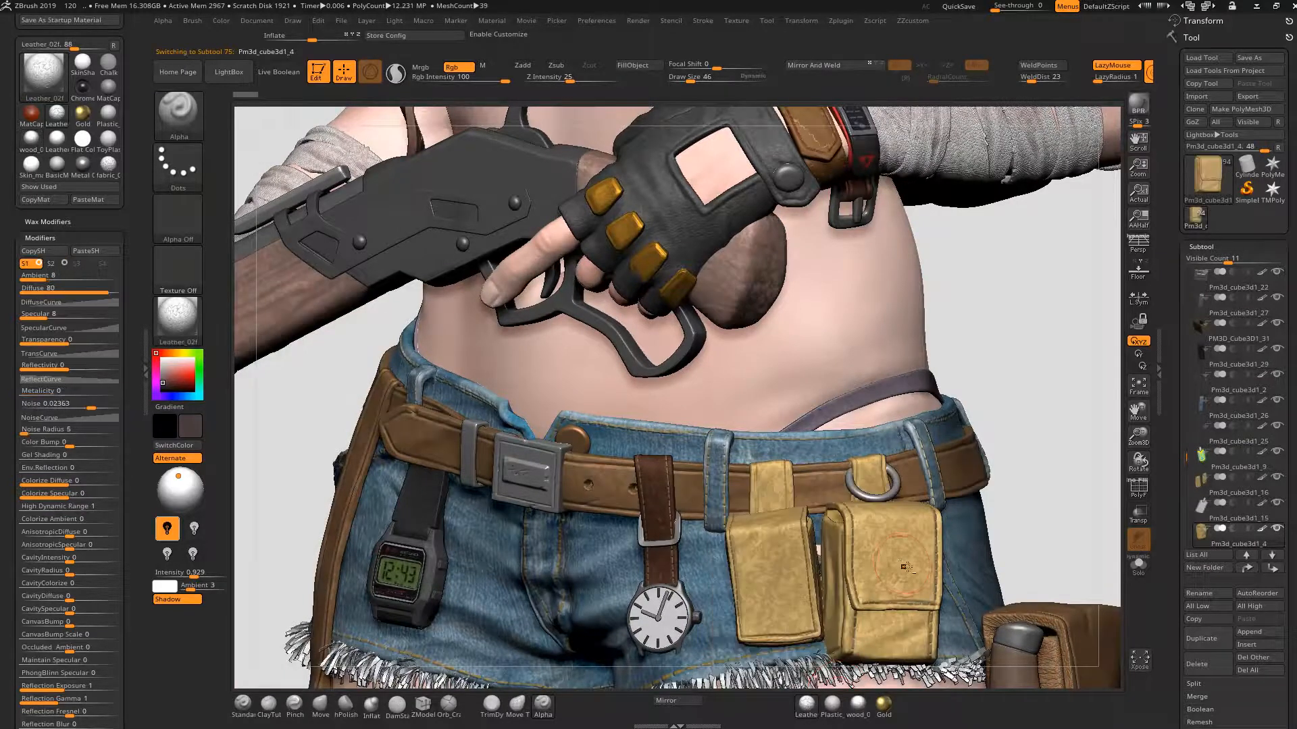
pyautogui.click(500, 67)
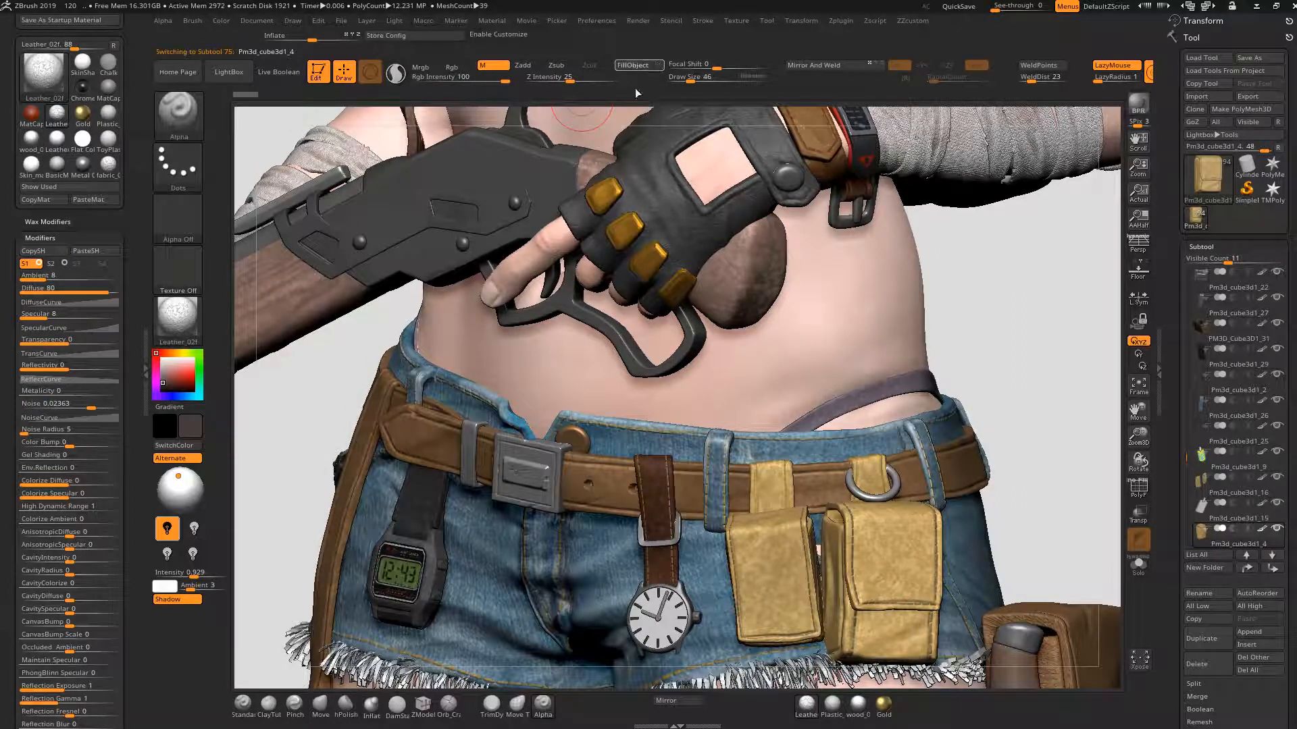
pyautogui.click(633, 67)
pyautogui.keyDown('alt'); pyautogui.click(795, 562); pyautogui.keyUp('alt')
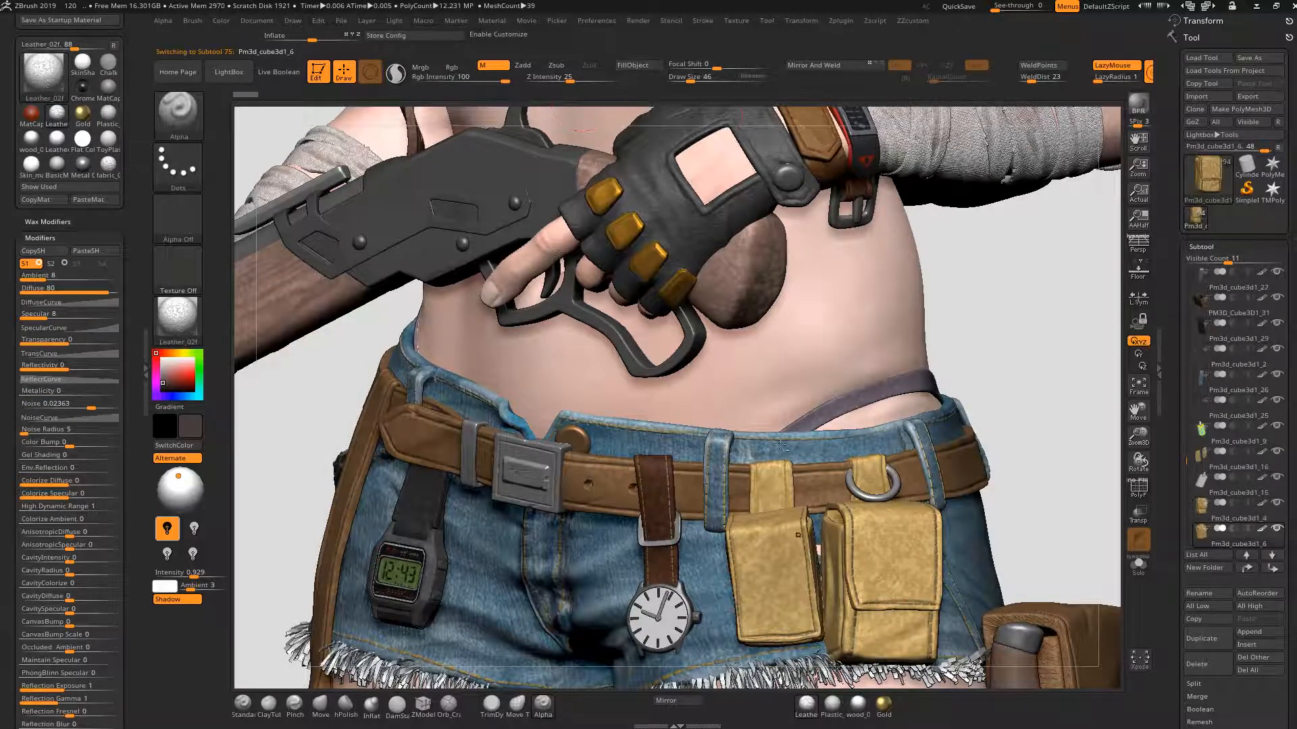
pyautogui.click(658, 65)
pyautogui.keyDown('alt'); pyautogui.click(748, 255); pyautogui.keyUp('alt')
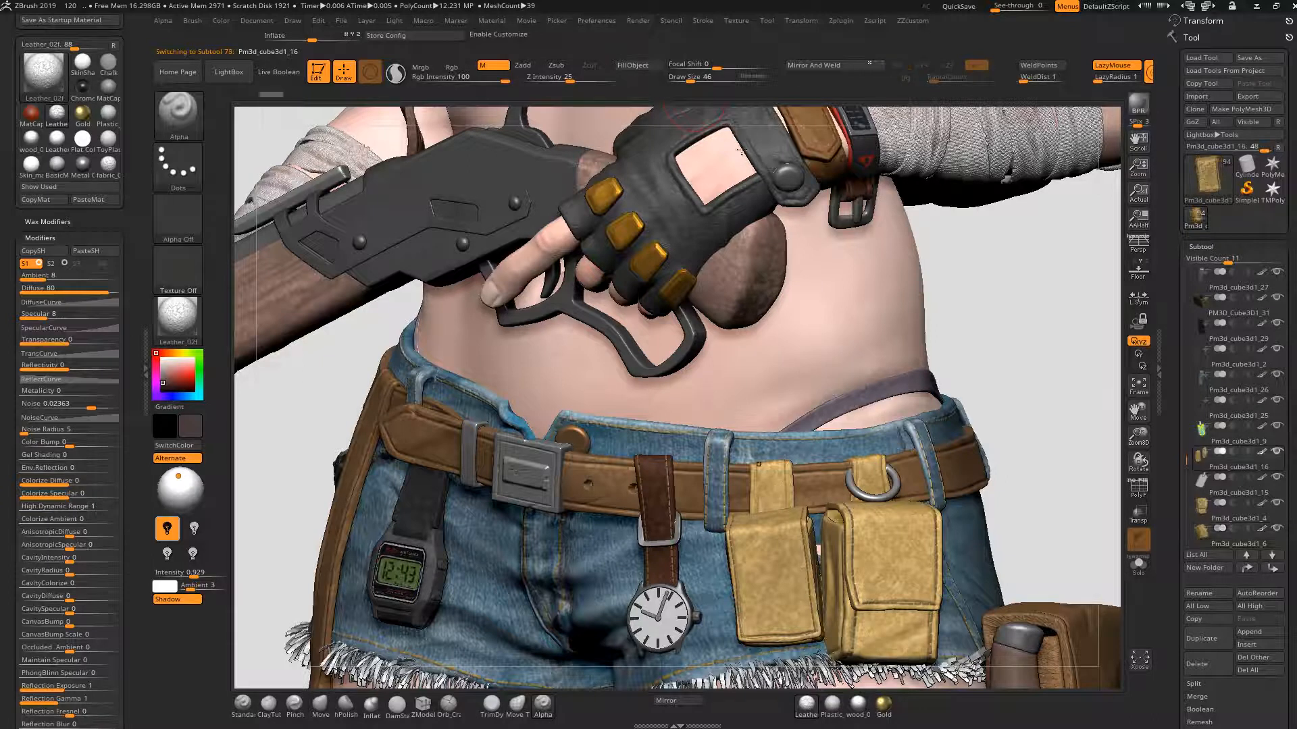
pyautogui.click(639, 65)
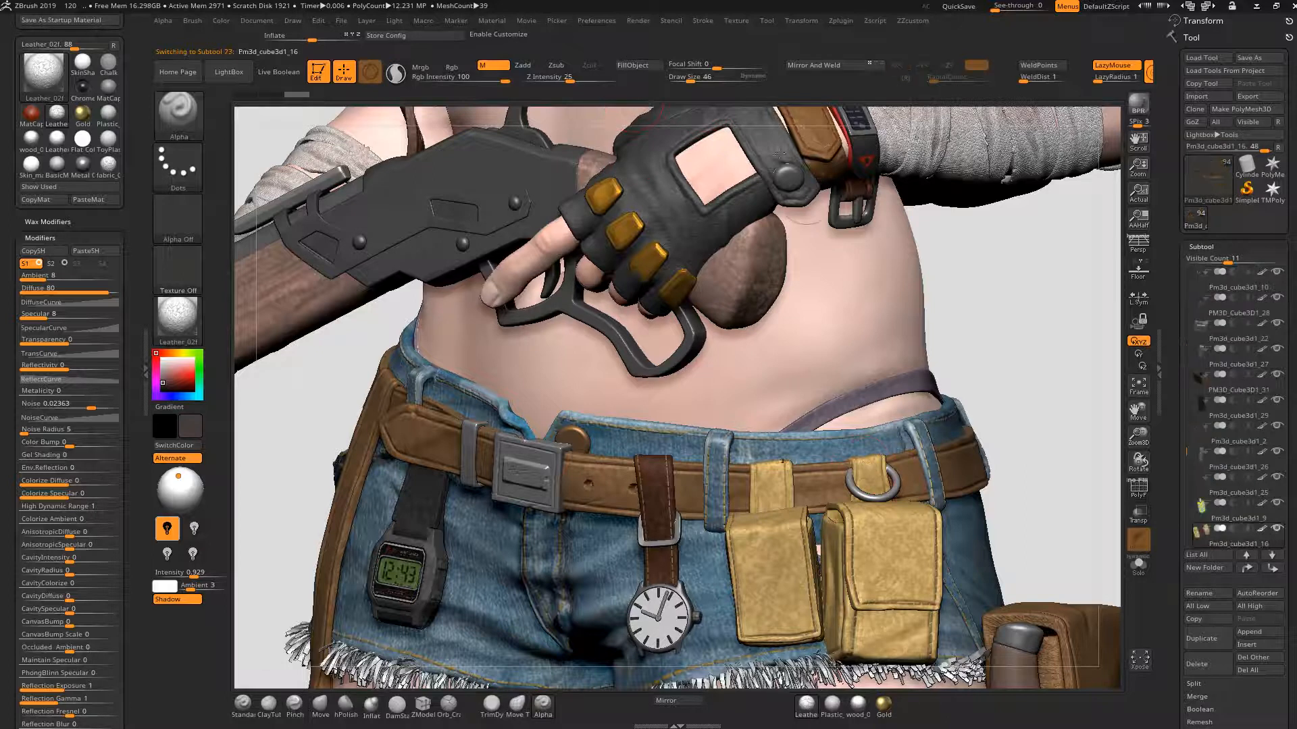
# - Examine the leather pouches and shotgun together on the whole character from several distances and angles
pyautogui.moveTo(1013, 292); pyautogui.dragTo(897, 465)
pyautogui.keyDown('ctrl'); pyautogui.moveTo(881, 452); pyautogui.dragTo(732, 403, button='right'); pyautogui.keyUp('ctrl')
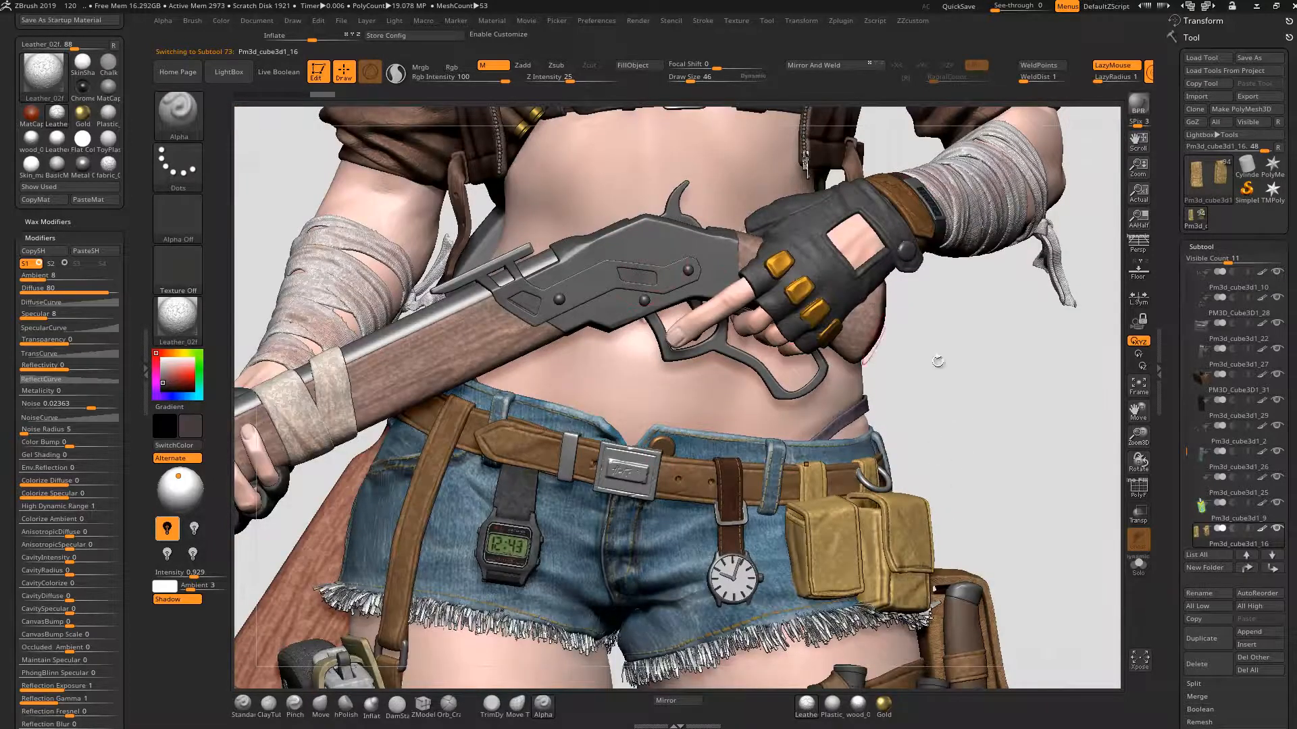
pyautogui.moveTo(994, 389); pyautogui.dragTo(985, 397)
pyautogui.keyDown('ctrl'); pyautogui.moveTo(931, 377); pyautogui.dragTo(944, 378, button='right'); pyautogui.keyUp('ctrl')
pyautogui.keyDown('alt'); pyautogui.moveTo(952, 426); pyautogui.dragTo(952, 340, button='right'); pyautogui.keyUp('alt')
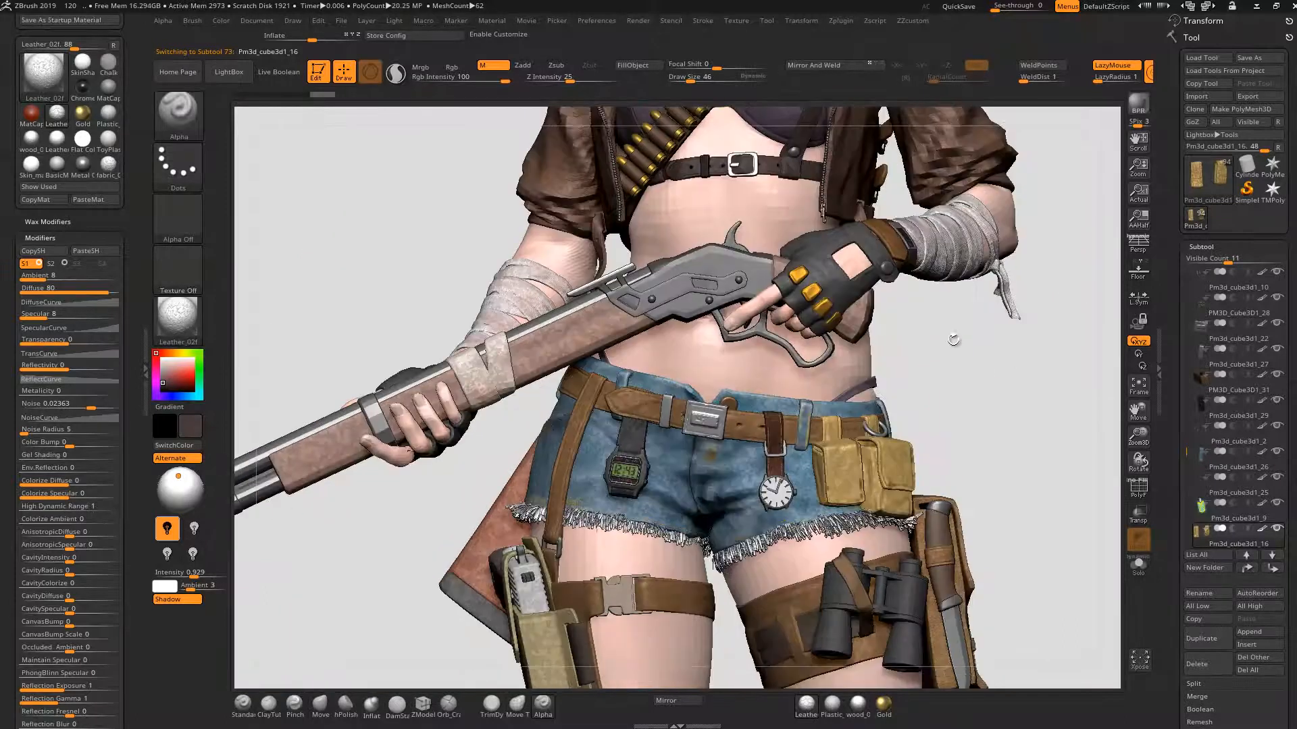
pyautogui.moveTo(864, 366)
pyautogui.keyDown('ctrl'); pyautogui.mouseDown(button='right')
pyautogui.moveTo(938, 358)
pyautogui.moveTo(959, 419)
pyautogui.mouseUp(button='right'); pyautogui.keyUp('ctrl')
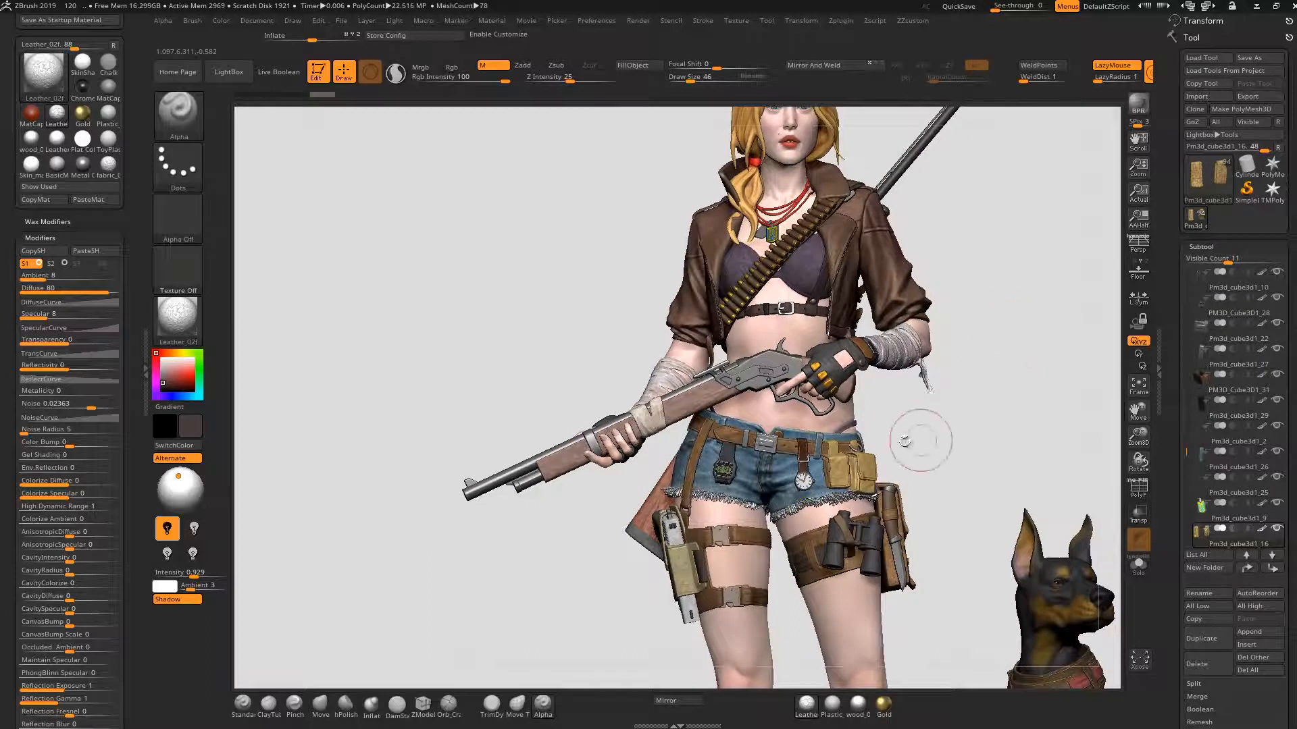
pyautogui.moveTo(911, 456)
pyautogui.keyDown('ctrl'); pyautogui.mouseDown(button='right')
pyautogui.moveTo(934, 480)
pyautogui.moveTo(1003, 500)
pyautogui.moveTo(1008, 488)
pyautogui.moveTo(1003, 477)
pyautogui.moveTo(984, 492)
pyautogui.moveTo(887, 470)
pyautogui.mouseUp(button='right'); pyautogui.keyUp('ctrl')
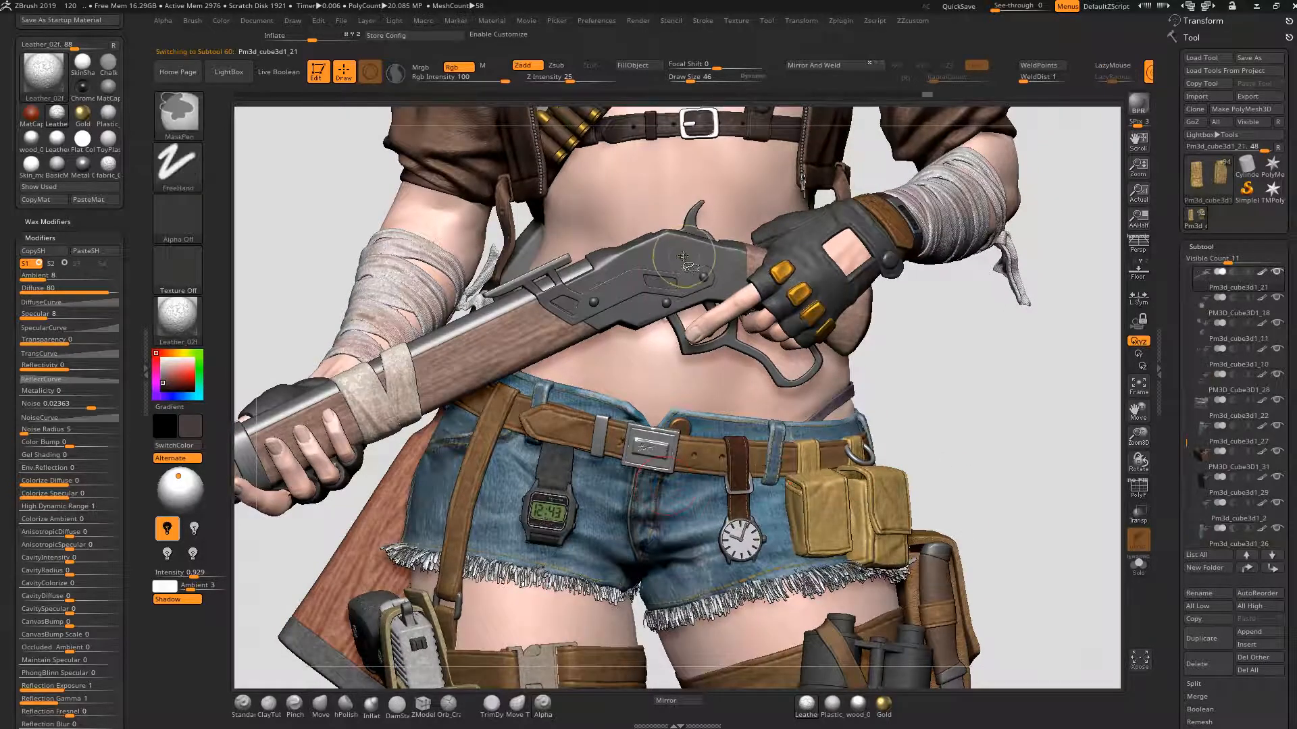
# - Hide the shotgun's wooden forend and the cloth wrap around it to expose the bare barrels
pyautogui.keyDown('ctrl'); pyautogui.keyDown('shift'); pyautogui.click(678, 270); pyautogui.keyUp('shift'); pyautogui.keyUp('ctrl')
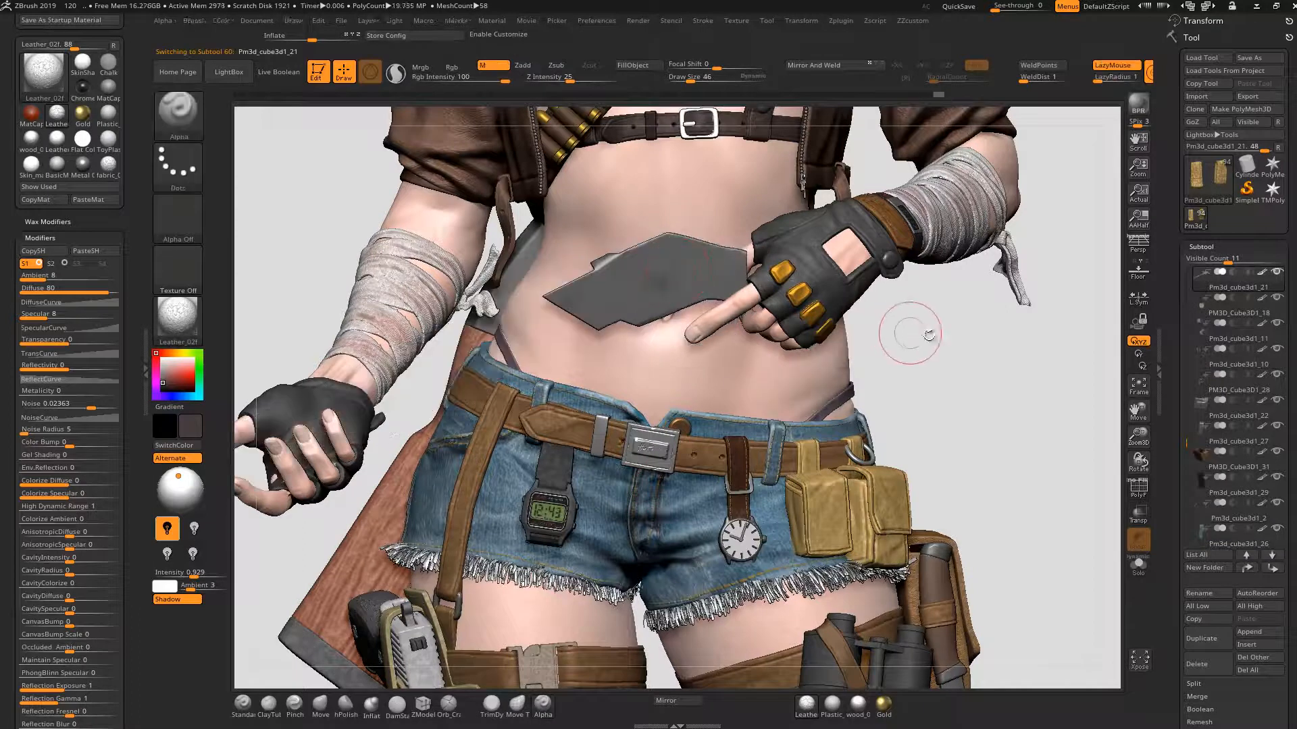
pyautogui.keyDown('ctrl'); pyautogui.keyDown('shift'); pyautogui.click(1005, 356); pyautogui.keyUp('shift'); pyautogui.keyUp('ctrl')
pyautogui.keyDown('ctrl'); pyautogui.keyDown('shift'); pyautogui.click(504, 358); pyautogui.keyUp('shift'); pyautogui.keyUp('ctrl')
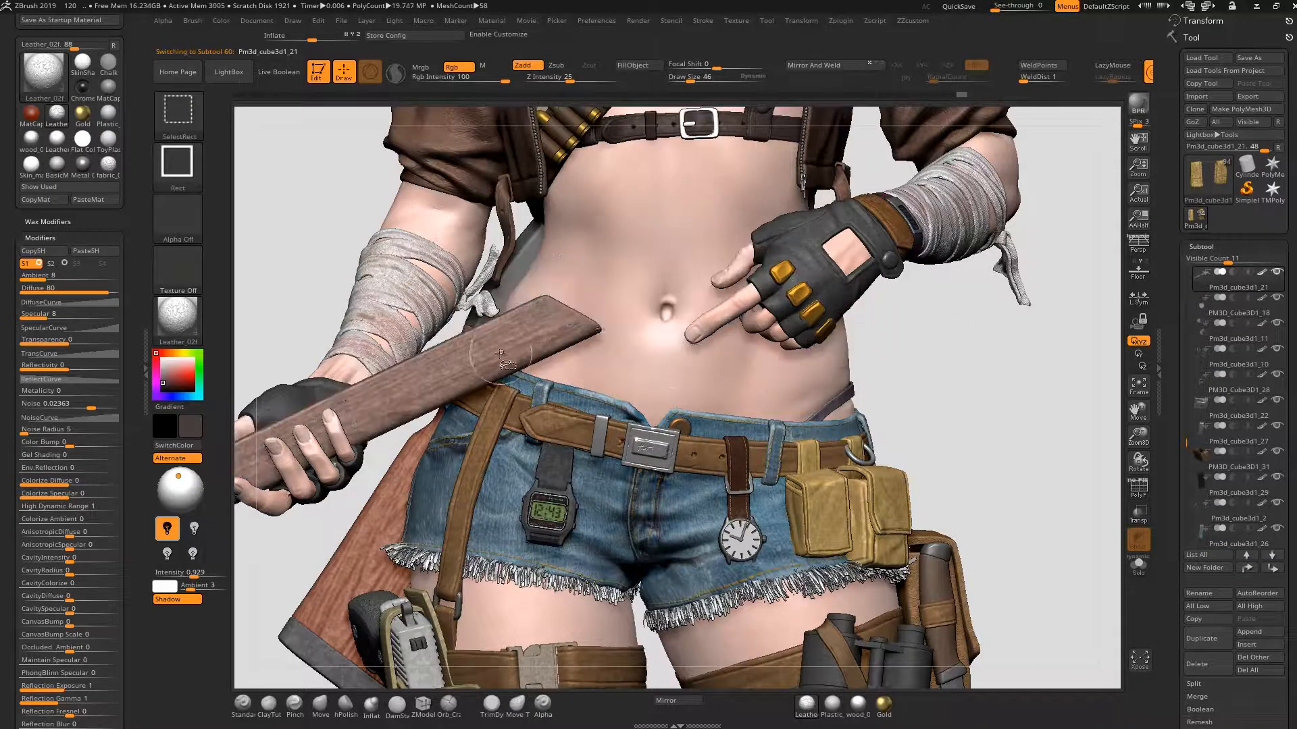
pyautogui.keyDown('ctrl'); pyautogui.keyDown('shift'); pyautogui.moveTo(993, 358); pyautogui.dragTo(972, 384); pyautogui.keyUp('shift'); pyautogui.keyUp('ctrl')
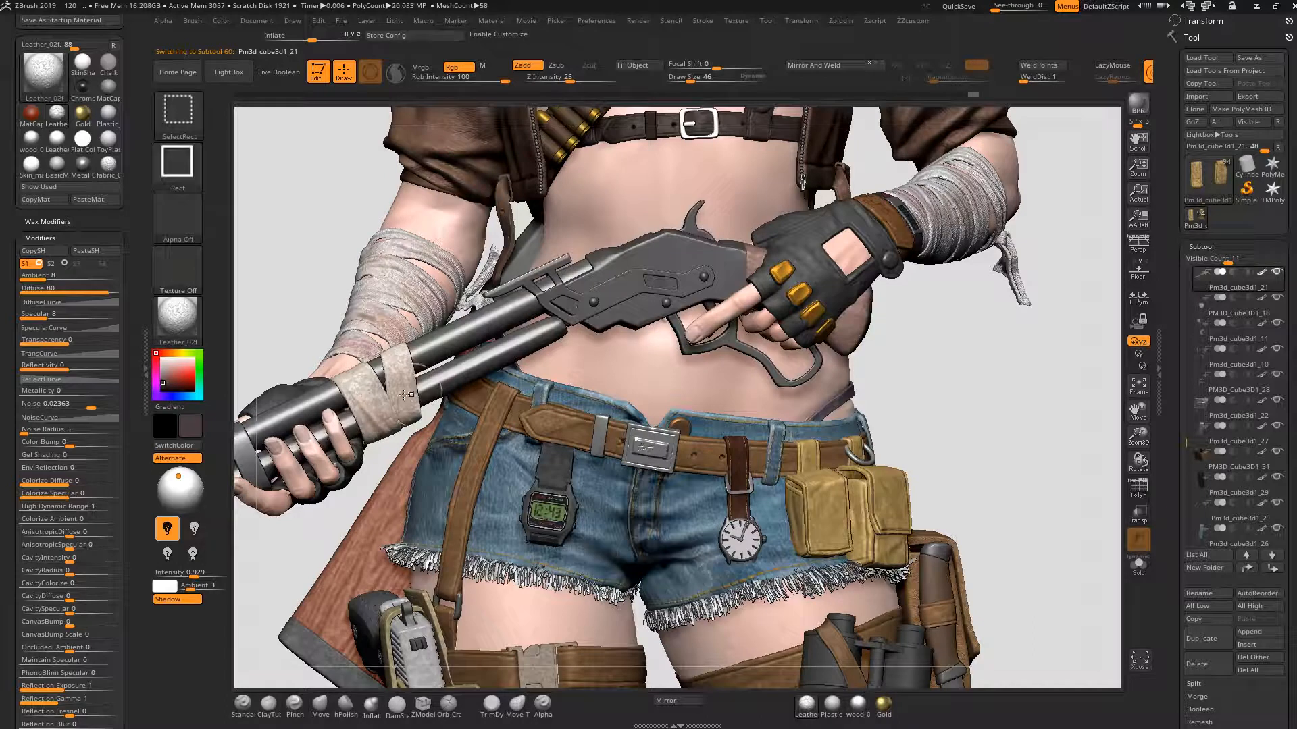
pyautogui.keyDown('ctrl'); pyautogui.keyDown('alt'); pyautogui.keyDown('shift'); pyautogui.click(407, 393); pyautogui.keyUp('shift'); pyautogui.keyUp('alt'); pyautogui.keyUp('ctrl')
pyautogui.keyDown('ctrl'); pyautogui.keyDown('shift'); pyautogui.click(863, 329); pyautogui.keyUp('shift'); pyautogui.keyUp('ctrl')
# - Isolate the body subtool in Solo mode, frame the fingers that hold the barrel and activate the Move brush
pyautogui.keyDown('alt'); pyautogui.moveTo(373, 386); pyautogui.dragTo(474, 338, button='right'); pyautogui.keyUp('alt')
pyautogui.keyDown('alt'); pyautogui.moveTo(358, 560); pyautogui.dragTo(571, 480, button='right'); pyautogui.keyUp('alt')
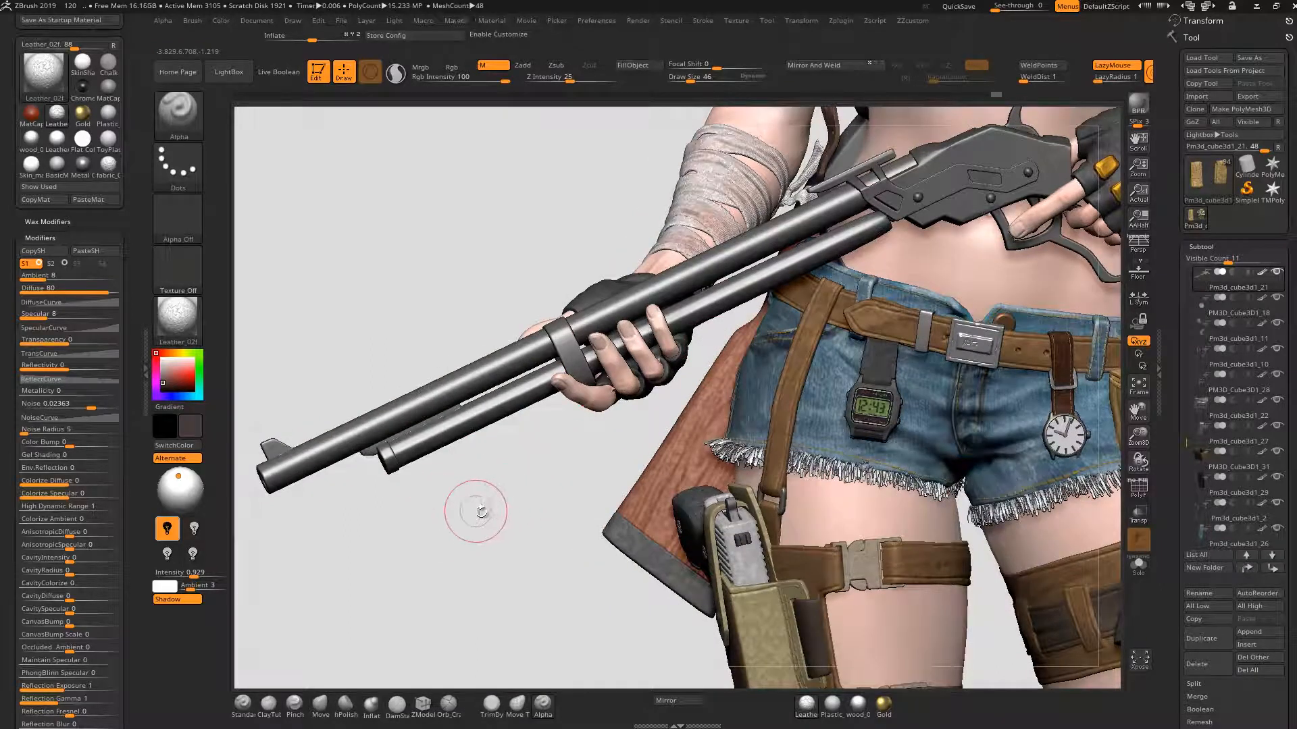
pyautogui.moveTo(498, 511); pyautogui.dragTo(483, 515)
pyautogui.moveTo(497, 565); pyautogui.dragTo(325, 468)
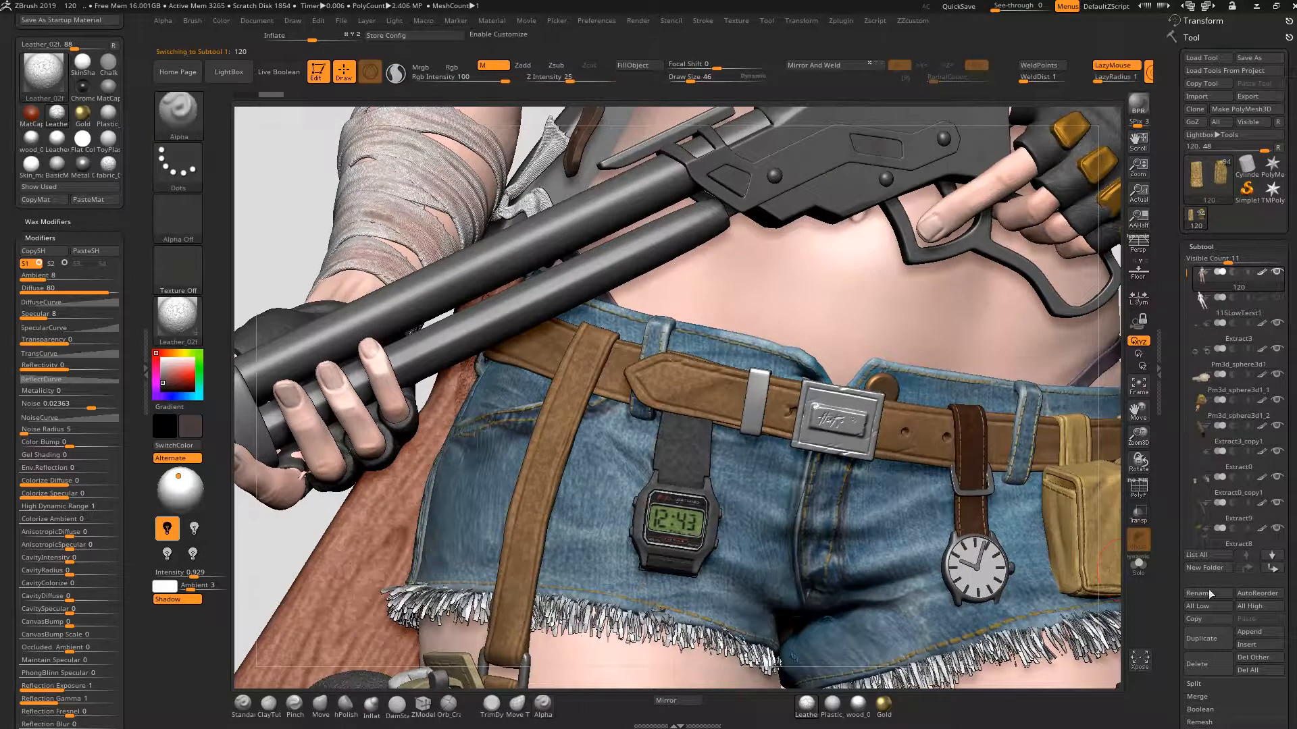
pyautogui.click(1130, 568)
pyautogui.moveTo(348, 579)
pyautogui.keyDown('alt'); pyautogui.mouseDown()
pyautogui.moveTo(758, 463)
pyautogui.moveTo(787, 535)
pyautogui.moveTo(906, 596)
pyautogui.moveTo(924, 647)
pyautogui.mouseUp(); pyautogui.keyUp('alt')
pyautogui.moveTo(778, 346)
pyautogui.keyDown('shift'); pyautogui.mouseDown()
pyautogui.moveTo(768, 366)
pyautogui.moveTo(774, 356)
pyautogui.mouseUp(); pyautogui.keyUp('shift')
pyautogui.moveTo(887, 478)
pyautogui.mouseDown()
pyautogui.moveTo(921, 559)
pyautogui.moveTo(905, 658)
pyautogui.mouseUp()
pyautogui.press('b')
pyautogui.press('m')
pyautogui.press('v')
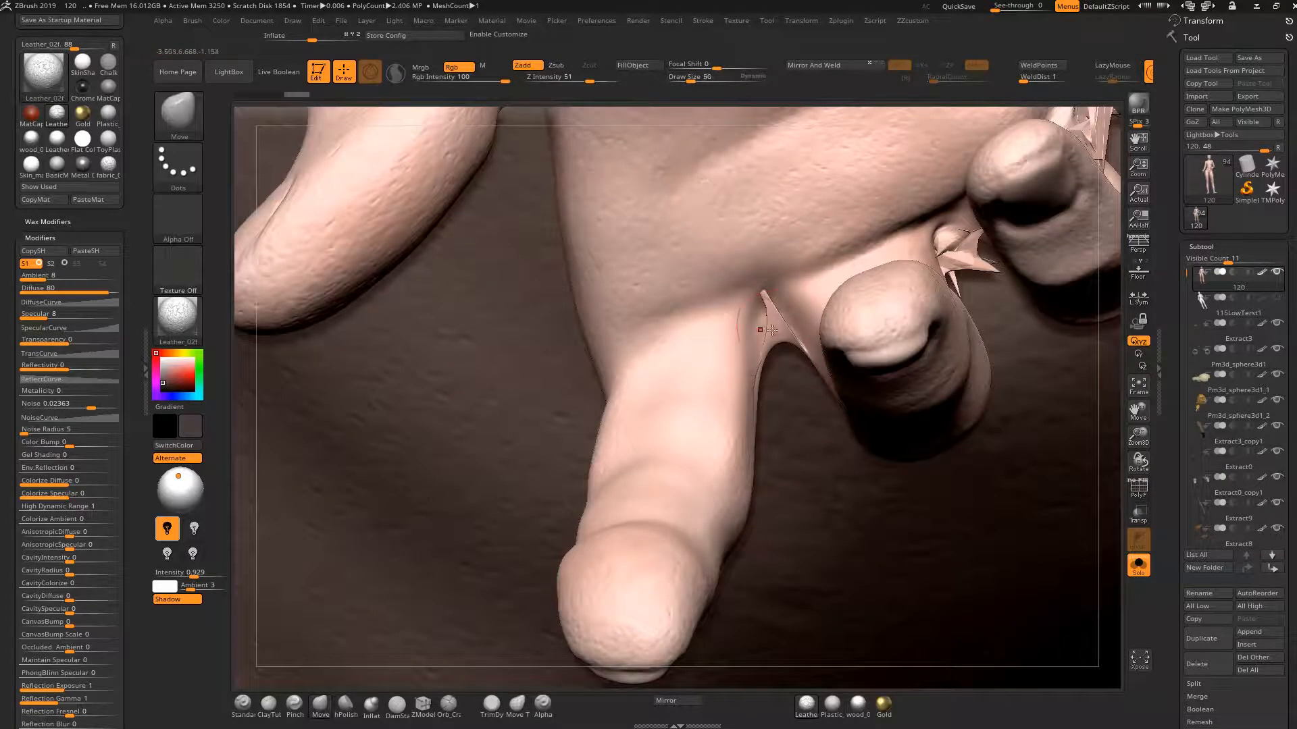
# - Smooth the spiky stretched skin between the body's fingers and leave Solo mode
pyautogui.moveTo(779, 343)
pyautogui.mouseDown()
pyautogui.moveTo(774, 315)
pyautogui.moveTo(768, 328)
pyautogui.mouseUp()
pyautogui.hotkey('ctrl', 'z')
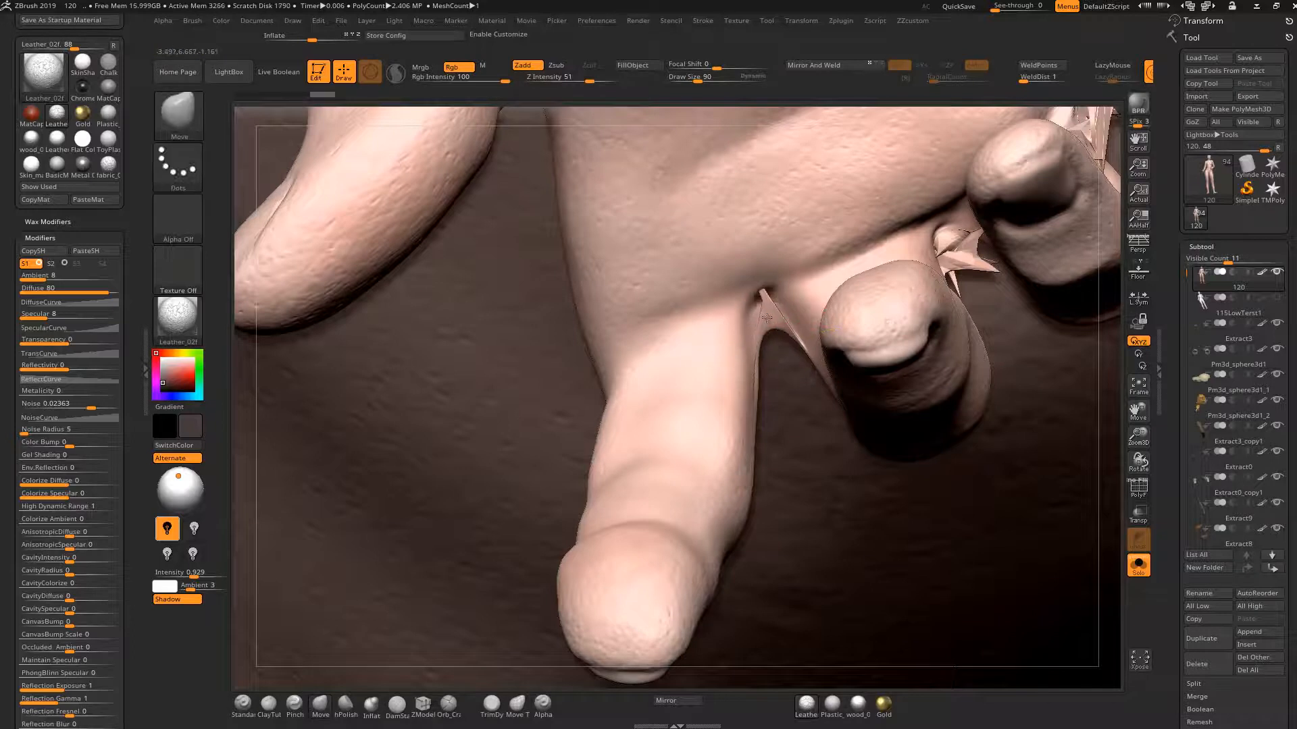
pyautogui.keyDown('shift'); pyautogui.moveTo(975, 266); pyautogui.dragTo(948, 224); pyautogui.keyUp('shift')
pyautogui.moveTo(1109, 337); pyautogui.dragTo(1096, 305)
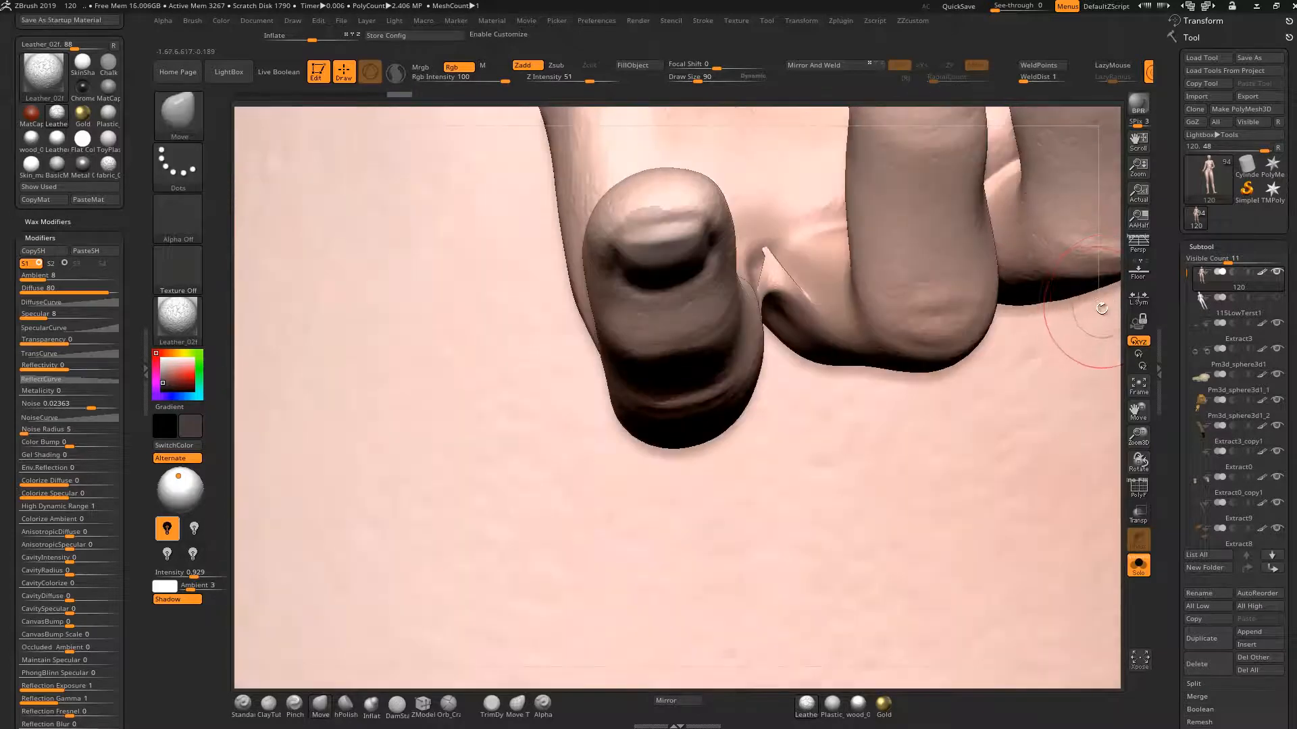
pyautogui.click(1126, 555)
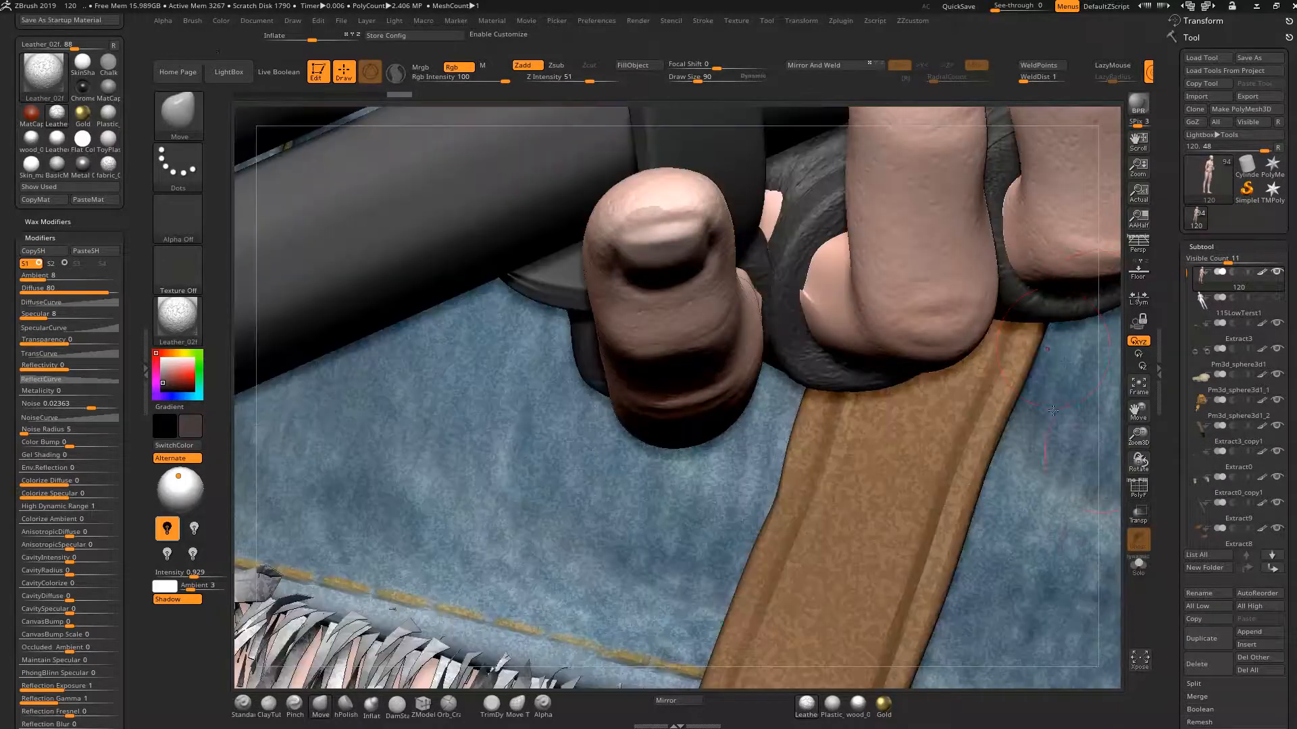
# - Push the skin poking through the glove between the fingers back under it with the Move brush
pyautogui.moveTo(1098, 376); pyautogui.dragTo(739, 247)
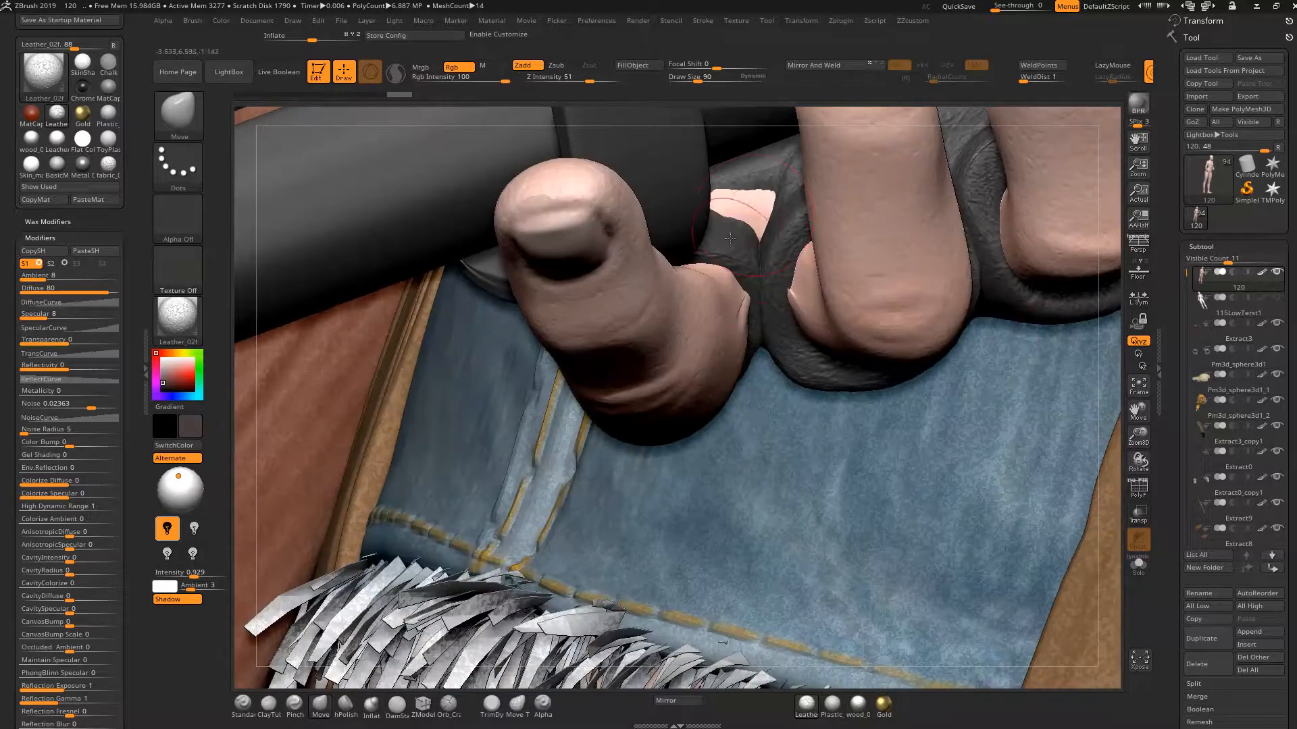
pyautogui.moveTo(744, 203); pyautogui.dragTo(733, 201)
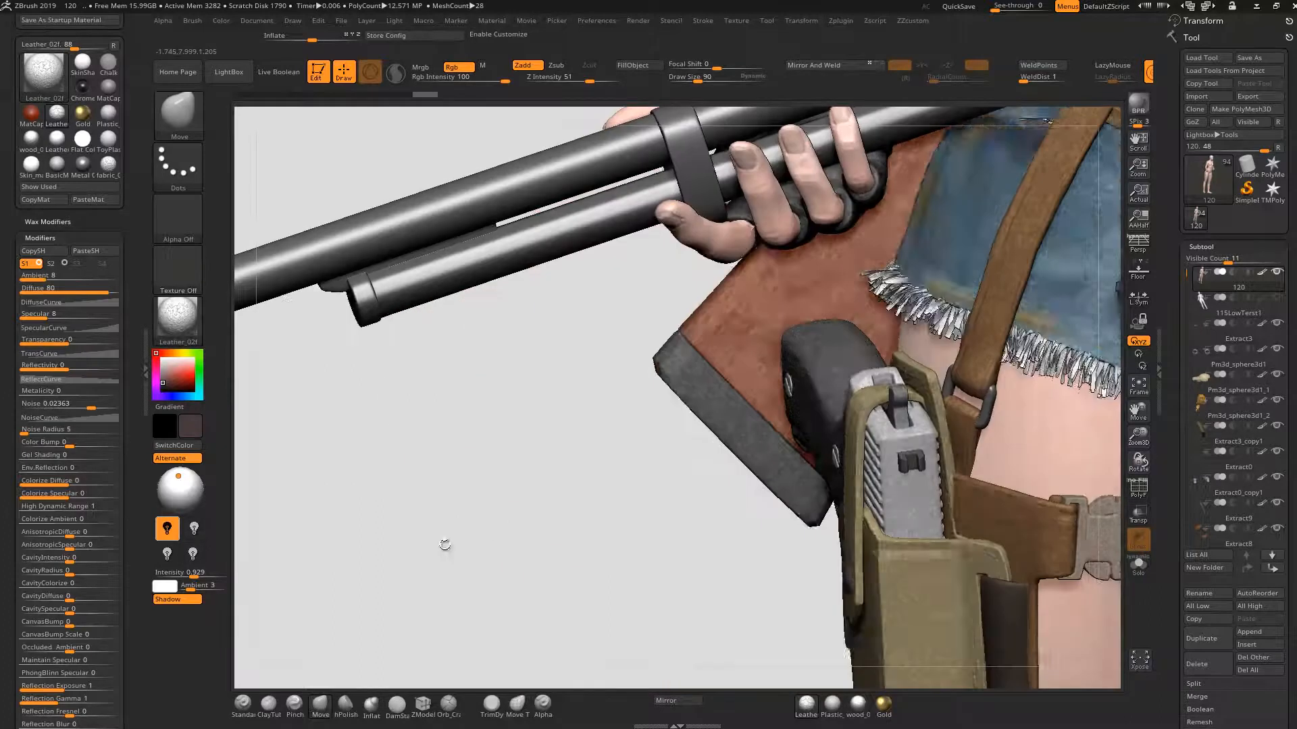
pyautogui.moveTo(445, 544); pyautogui.dragTo(576, 486)
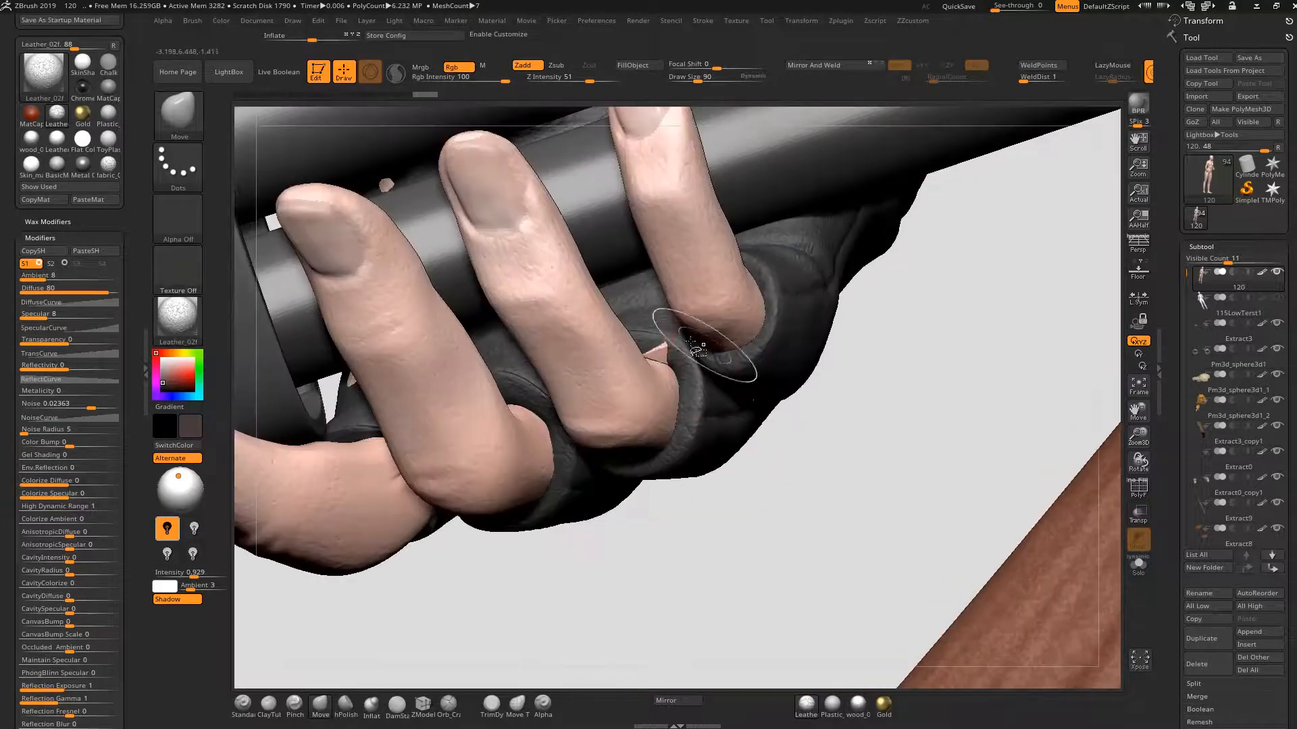
pyautogui.hotkey('ctrl', 'shift')
pyautogui.moveTo(684, 358)
pyautogui.keyDown('ctrl'); pyautogui.keyDown('shift'); pyautogui.mouseDown()
pyautogui.moveTo(692, 366)
pyautogui.moveTo(668, 355)
pyautogui.mouseUp(); pyautogui.keyUp('shift'); pyautogui.keyUp('ctrl')
pyautogui.hotkey('ctrl', 'z')
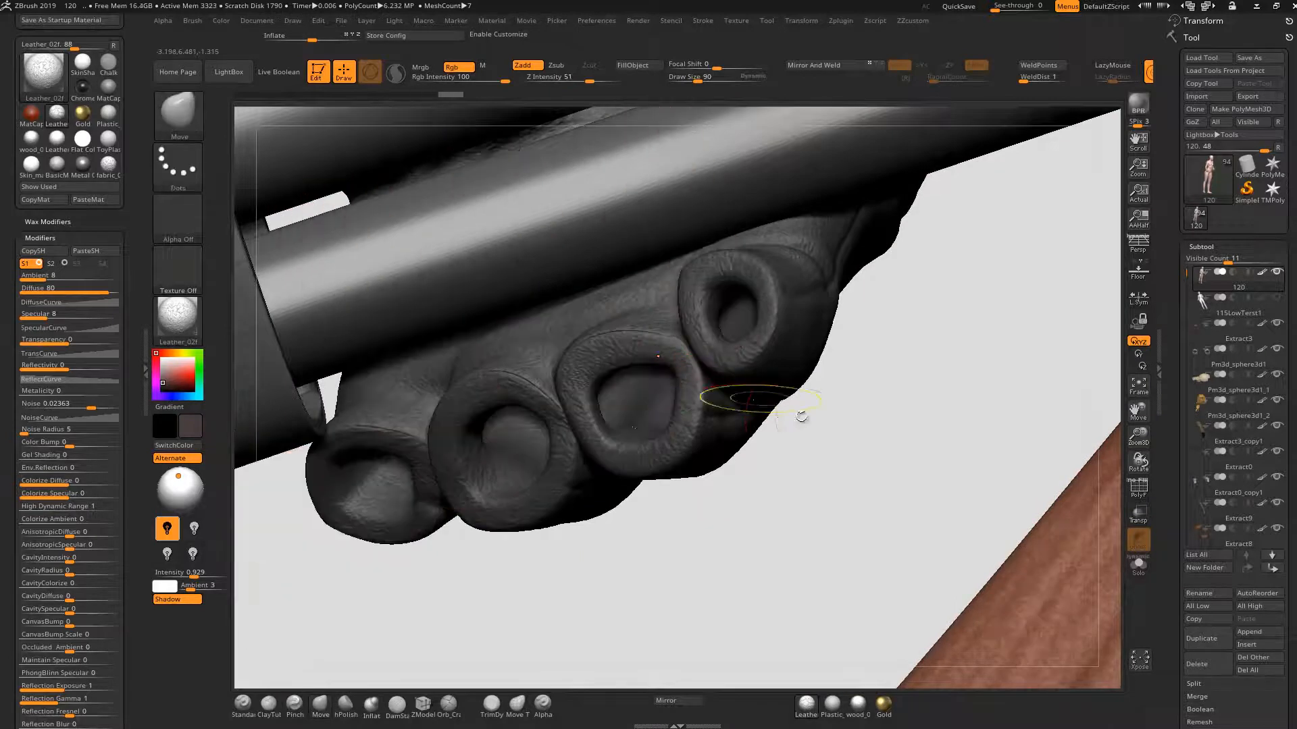
pyautogui.hotkey('ctrl', 'z')
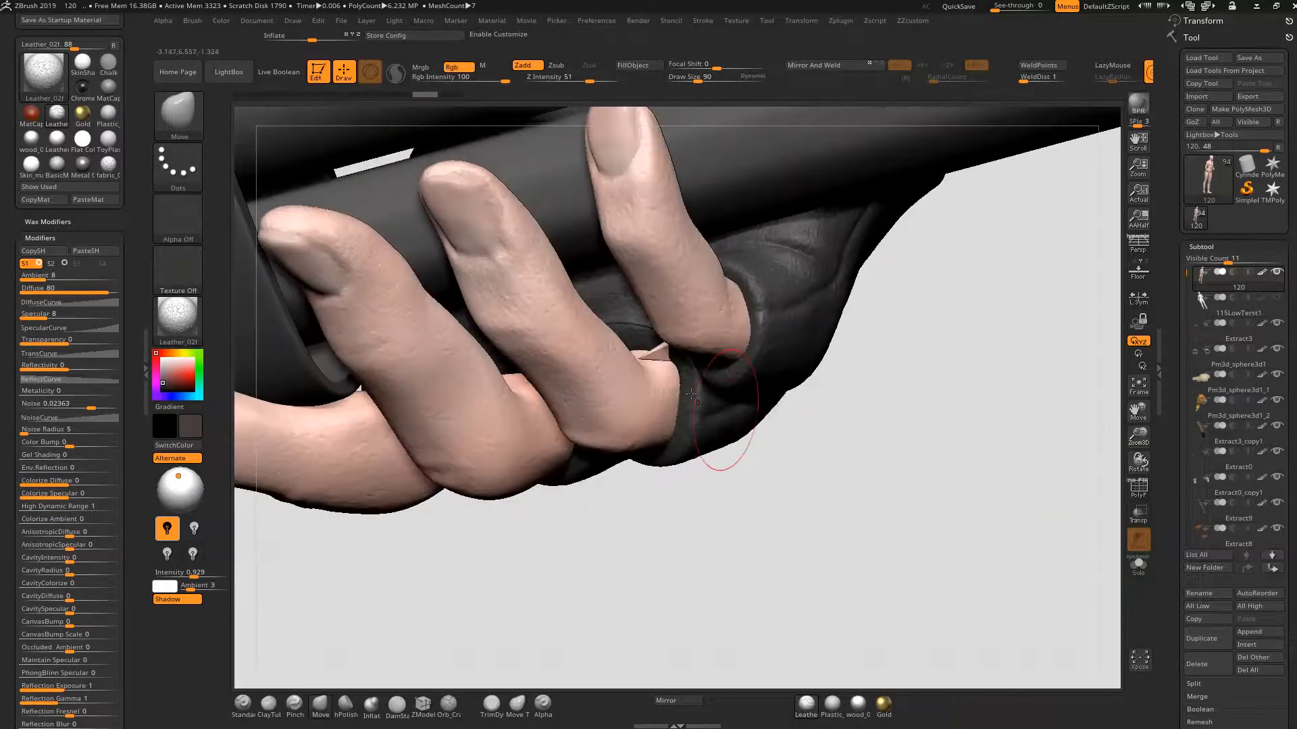
# - Reposition the fingers around the shotgun barrel with the Move Topological brush at a draw size of 298
pyautogui.press('shift')
pyautogui.moveTo(792, 446); pyautogui.dragTo(821, 436)
pyautogui.moveTo(736, 459)
pyautogui.keyDown('alt'); pyautogui.mouseDown()
pyautogui.moveTo(639, 514)
pyautogui.moveTo(565, 491)
pyautogui.moveTo(597, 530)
pyautogui.moveTo(607, 426)
pyautogui.mouseUp(); pyautogui.keyUp('alt')
pyautogui.moveTo(636, 570)
pyautogui.mouseDown()
pyautogui.moveTo(669, 374)
pyautogui.moveTo(702, 408)
pyautogui.moveTo(622, 617)
pyautogui.moveTo(747, 527)
pyautogui.moveTo(770, 492)
pyautogui.moveTo(764, 471)
pyautogui.moveTo(771, 480)
pyautogui.mouseUp()
pyautogui.moveTo(810, 544)
pyautogui.keyDown('alt'); pyautogui.mouseDown()
pyautogui.moveTo(721, 353)
pyautogui.moveTo(709, 357)
pyautogui.mouseUp(); pyautogui.keyUp('alt')
pyautogui.press('shift')
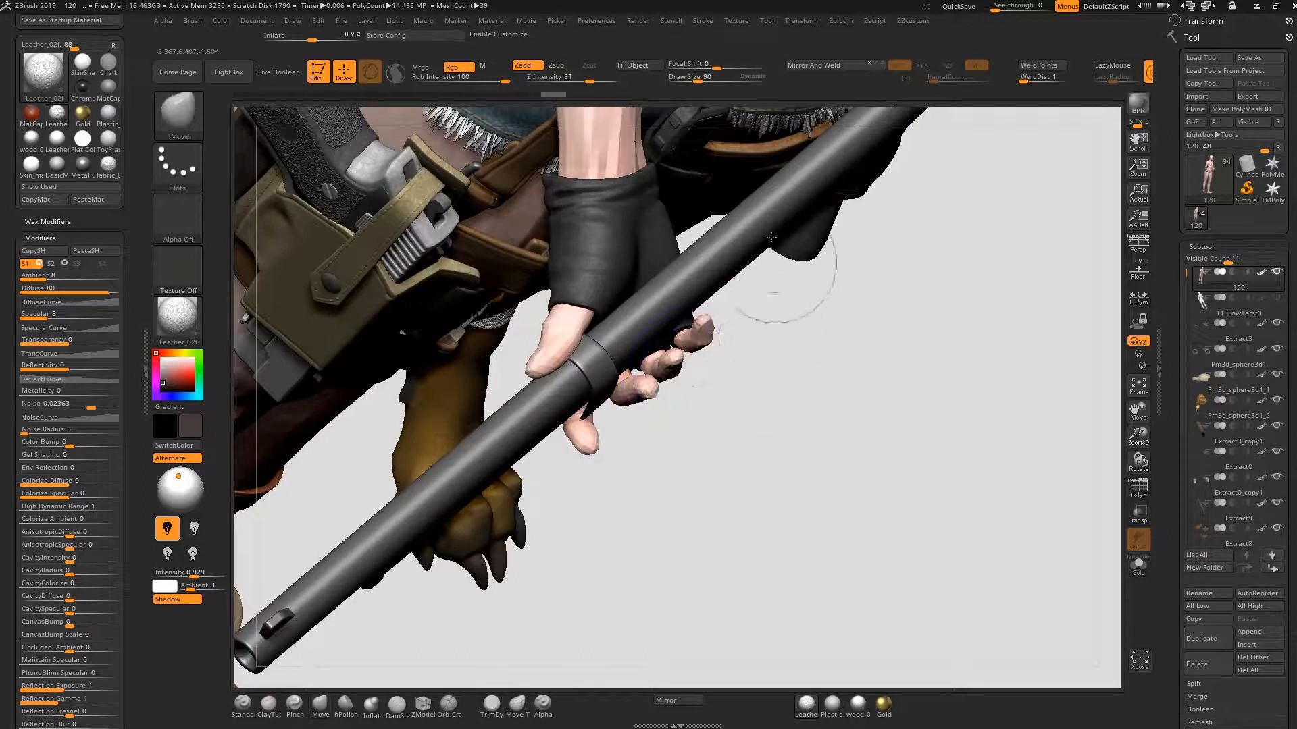
pyautogui.click(516, 703)
pyautogui.press(']')
pyautogui.press(']')
pyautogui.press(']')
pyautogui.press(']')
pyautogui.press(']')
pyautogui.press(']')
pyautogui.press(']')
pyautogui.press(']')
pyautogui.press(']')
pyautogui.press(']')
pyautogui.press(']')
pyautogui.press(']')
pyautogui.press(']')
pyautogui.press(']')
pyautogui.press(']')
pyautogui.press(']')
pyautogui.press(']')
pyautogui.press(']')
pyautogui.moveTo(648, 393)
pyautogui.mouseDown()
pyautogui.moveTo(667, 345)
pyautogui.moveTo(698, 321)
pyautogui.mouseUp()
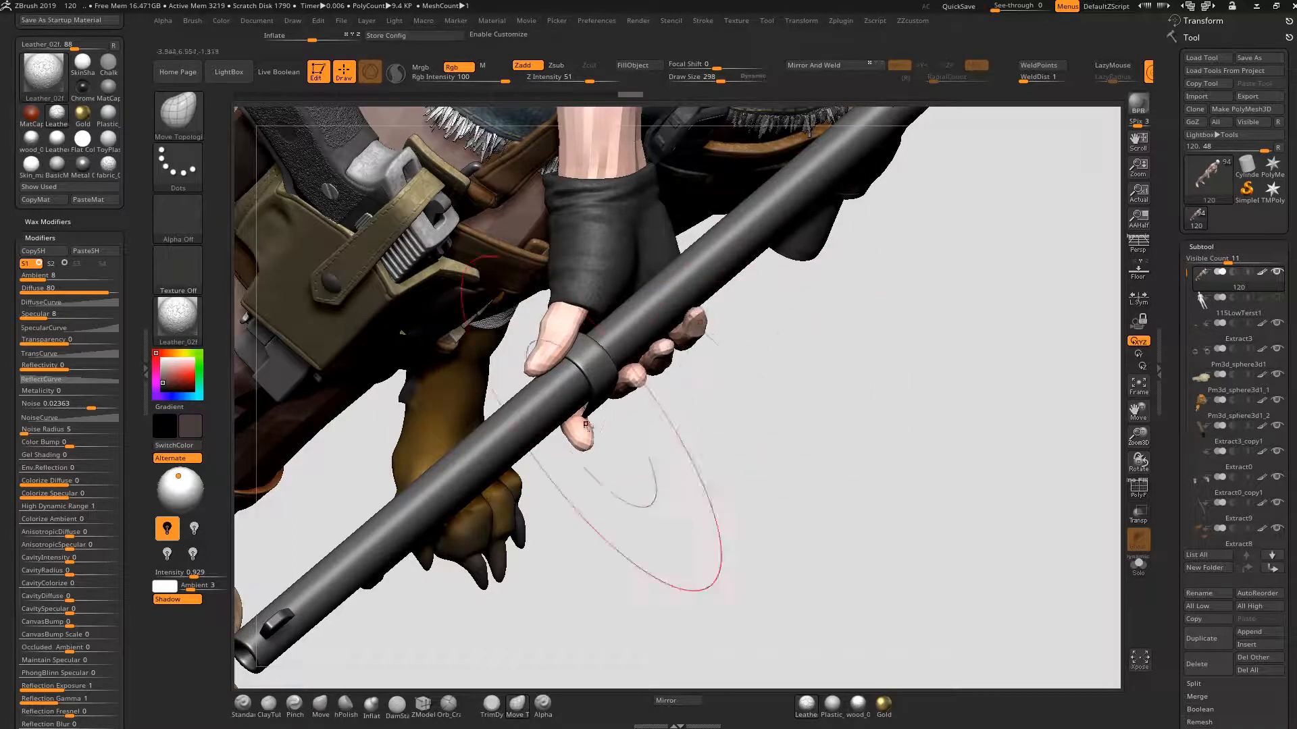
pyautogui.moveTo(630, 419)
pyautogui.mouseDown()
pyautogui.moveTo(595, 368)
pyautogui.moveTo(461, 306)
pyautogui.moveTo(534, 418)
pyautogui.mouseUp()
# - Bring back the hidden shotgun forend and wrap, and pull the fingertips to fit around the wood
pyautogui.moveTo(700, 439); pyautogui.dragTo(941, 455)
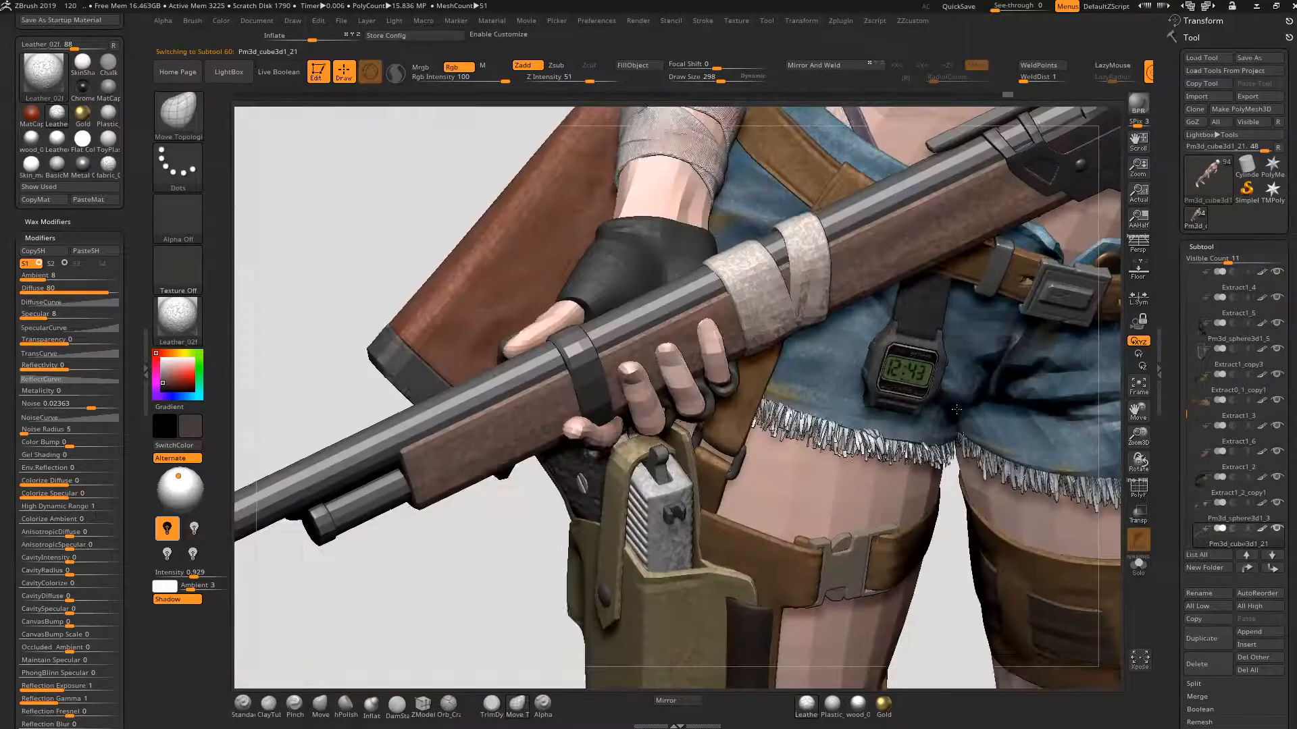
pyautogui.moveTo(932, 594); pyautogui.dragTo(878, 432)
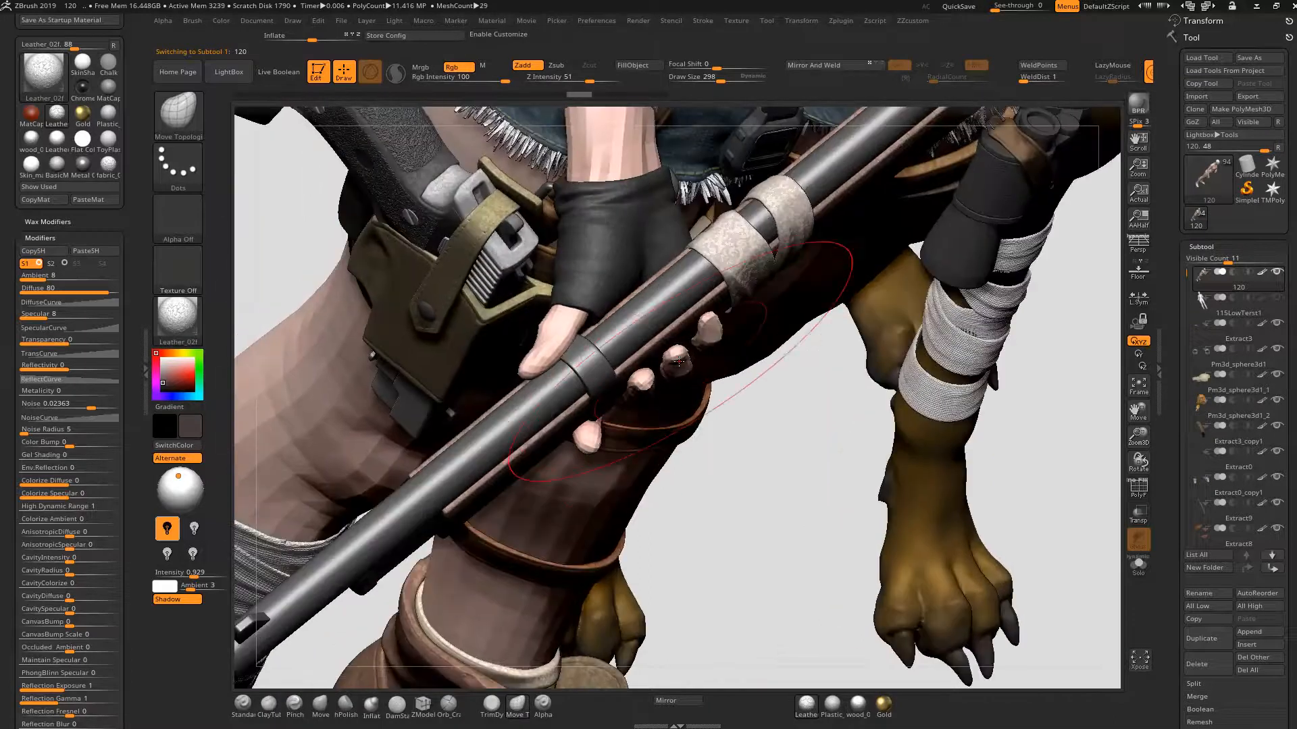
pyautogui.moveTo(679, 361)
pyautogui.mouseDown()
pyautogui.moveTo(712, 317)
pyautogui.moveTo(716, 329)
pyautogui.mouseUp()
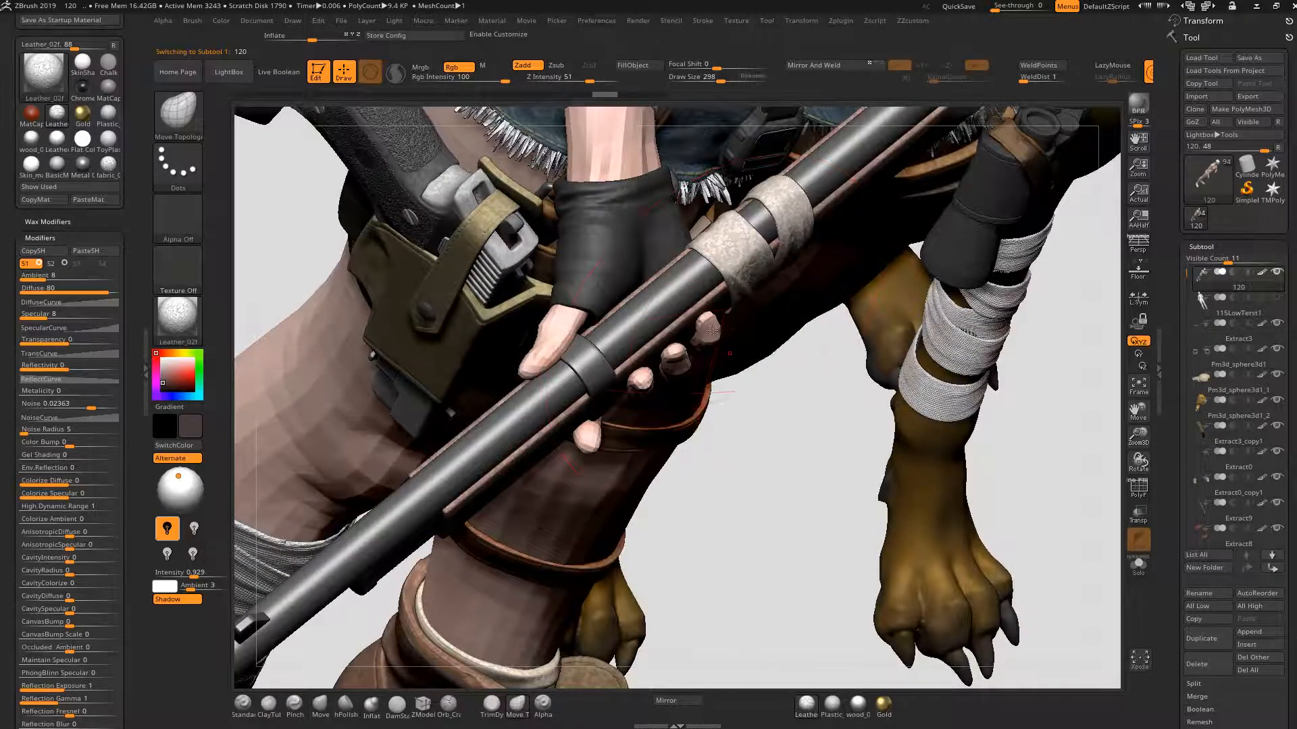
# - Return the body to its high subdivision level and compare it in Solo mode with the full character
pyautogui.hotkey('ctrl', 'd')
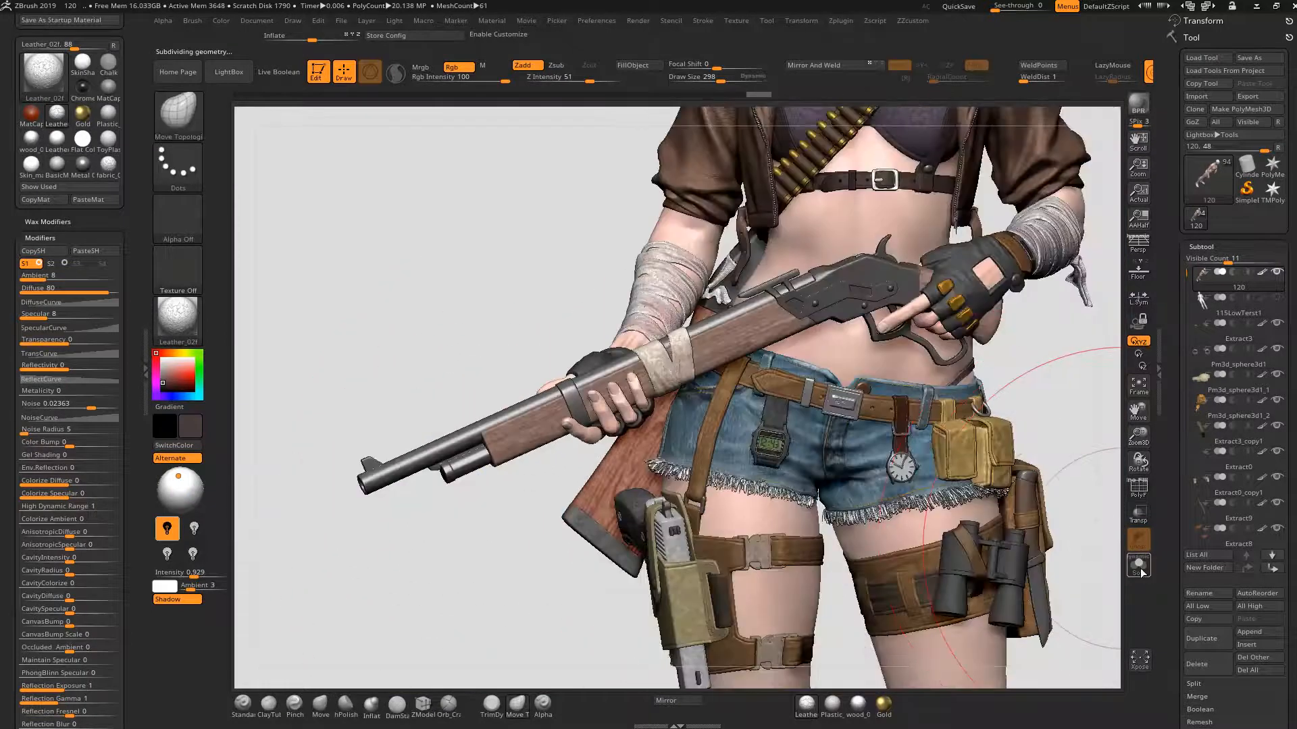
pyautogui.click(1138, 566)
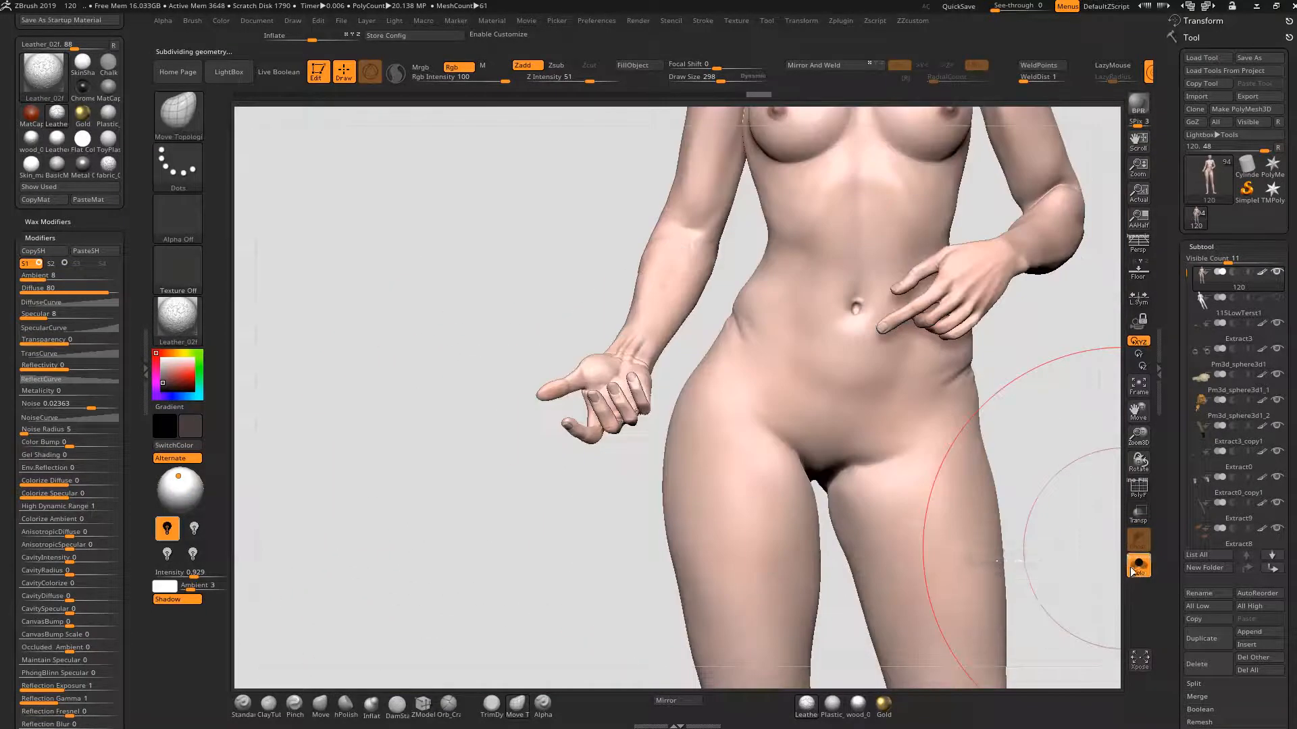
pyautogui.click(1142, 574)
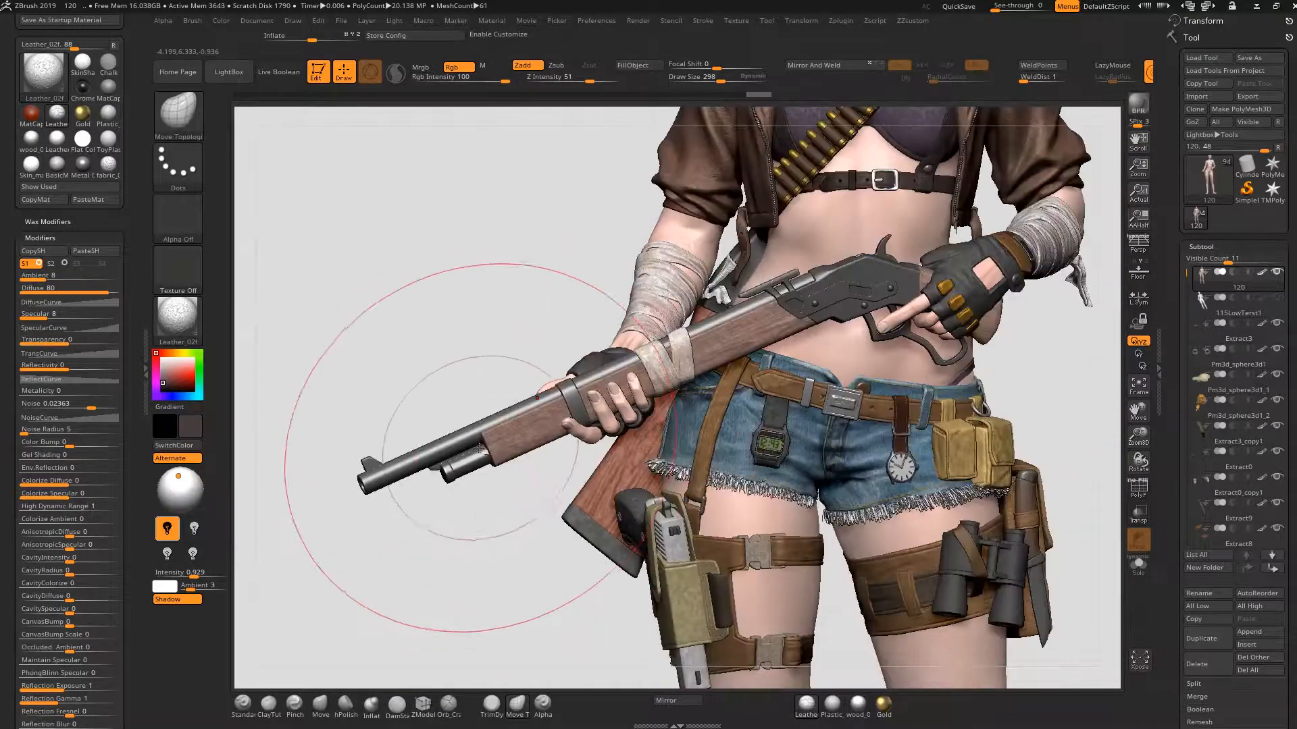
pyautogui.click(1140, 570)
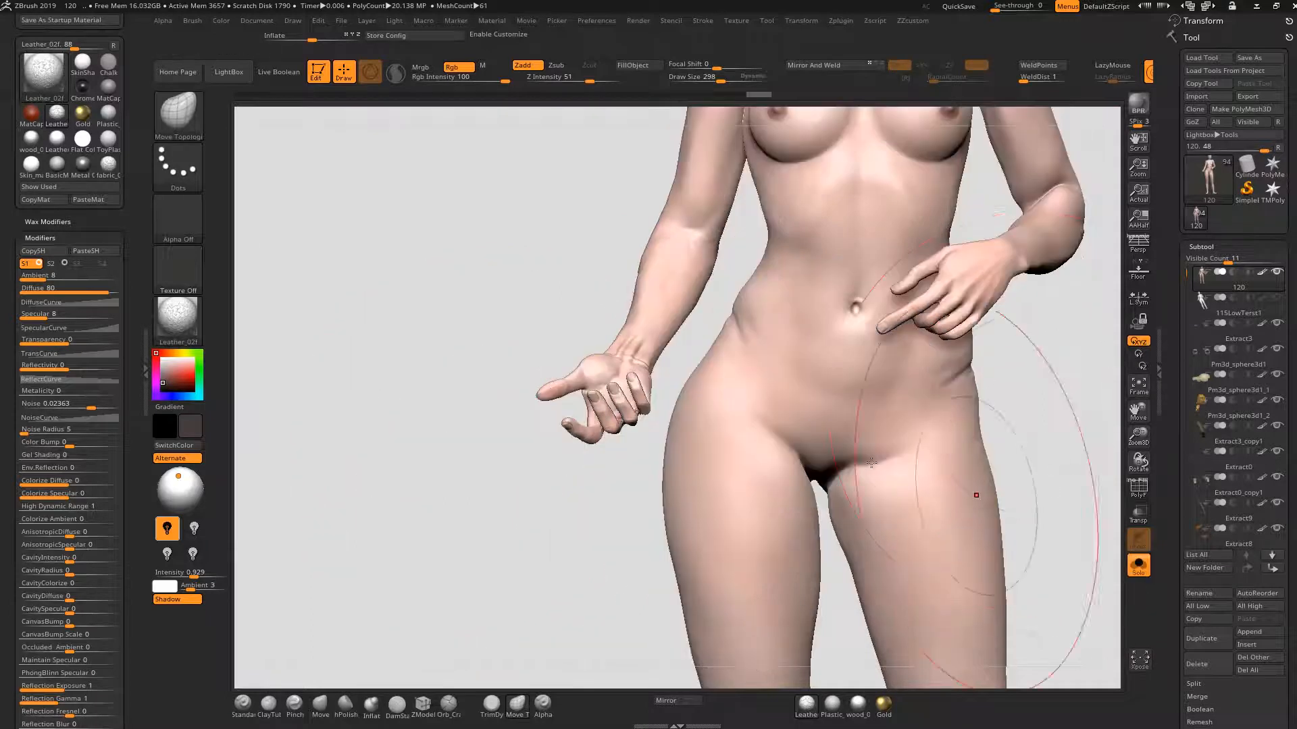
pyautogui.click(1139, 566)
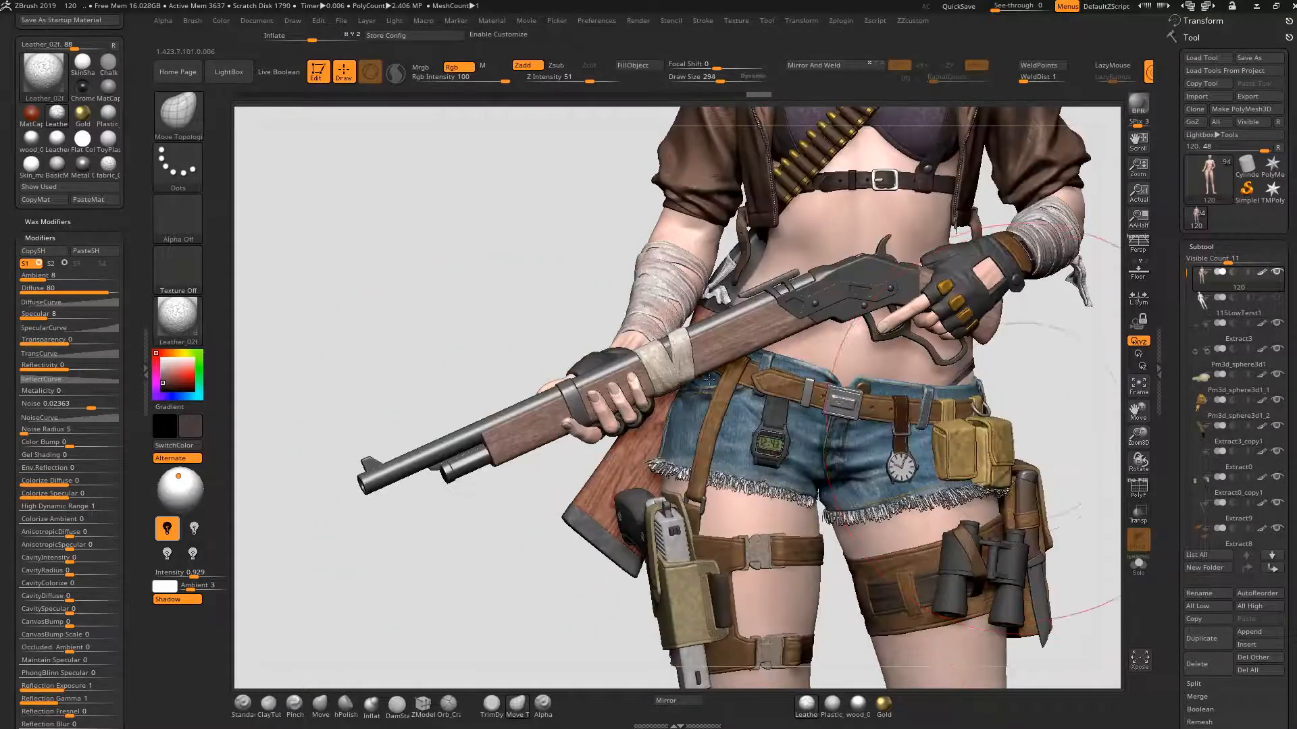
# - Reduce the draw size to 98 and make the shotgun subtool Pm3d_cube3d1_21 active
pyautogui.press('[')
pyautogui.press('[')
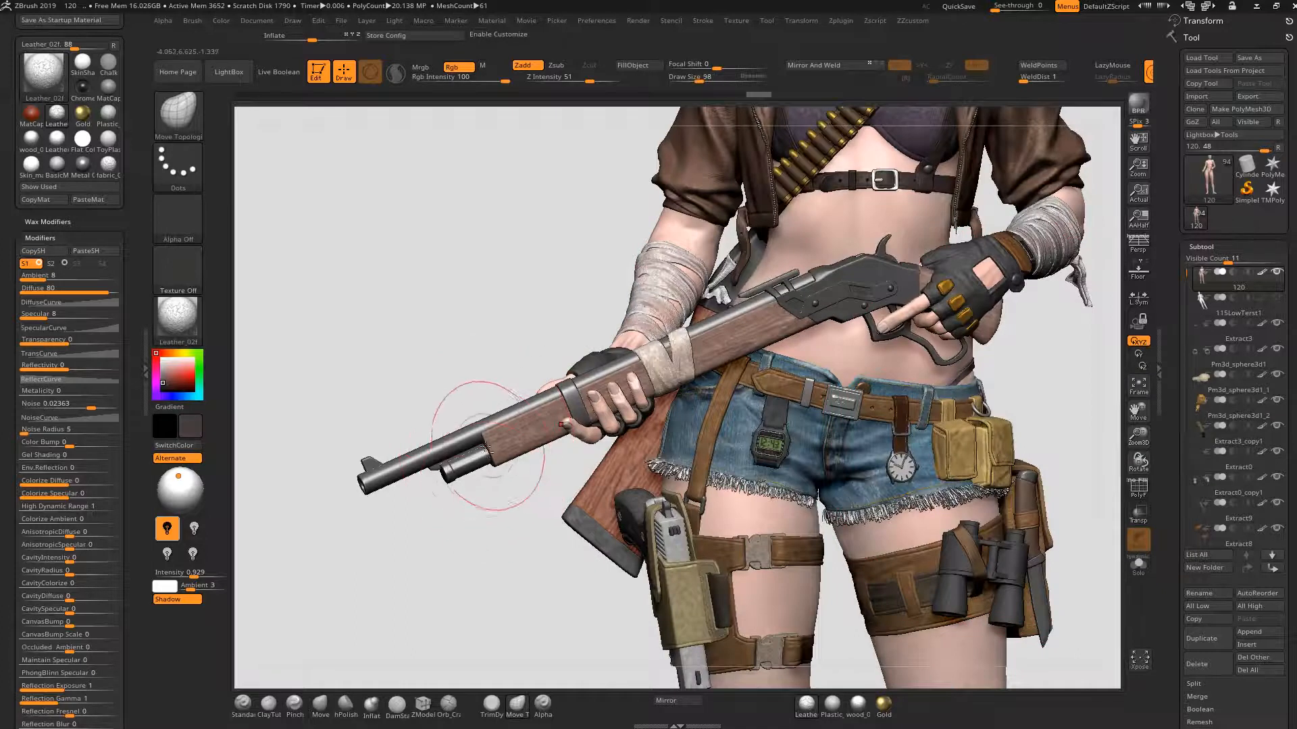
pyautogui.keyDown('alt'); pyautogui.click(478, 426); pyautogui.keyUp('alt')
pyautogui.moveTo(497, 362); pyautogui.dragTo(439, 358)
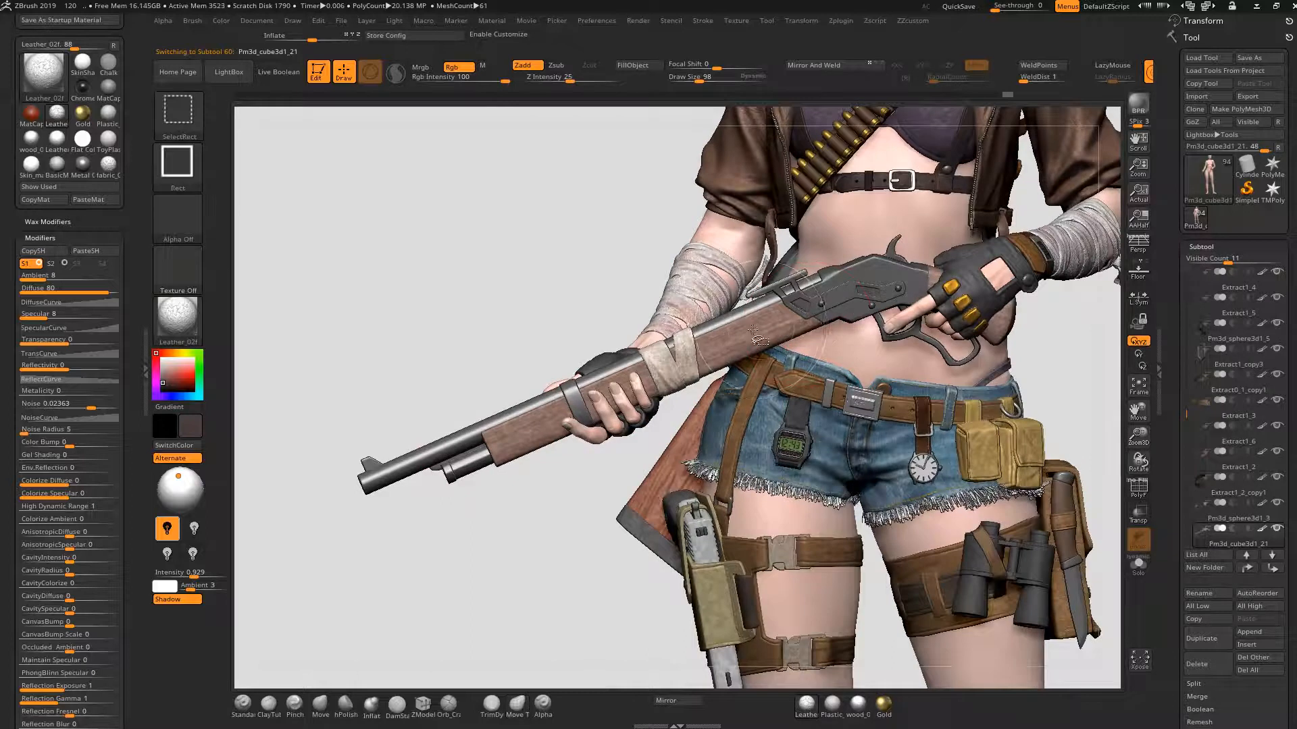
# - Hide the shotgun's wooden forend and cloth wrap so only its metal parts show, and pick the Metal 01 material
pyautogui.keyDown('ctrl'); pyautogui.keyDown('shift'); pyautogui.click(764, 326); pyautogui.keyUp('shift'); pyautogui.keyUp('ctrl')
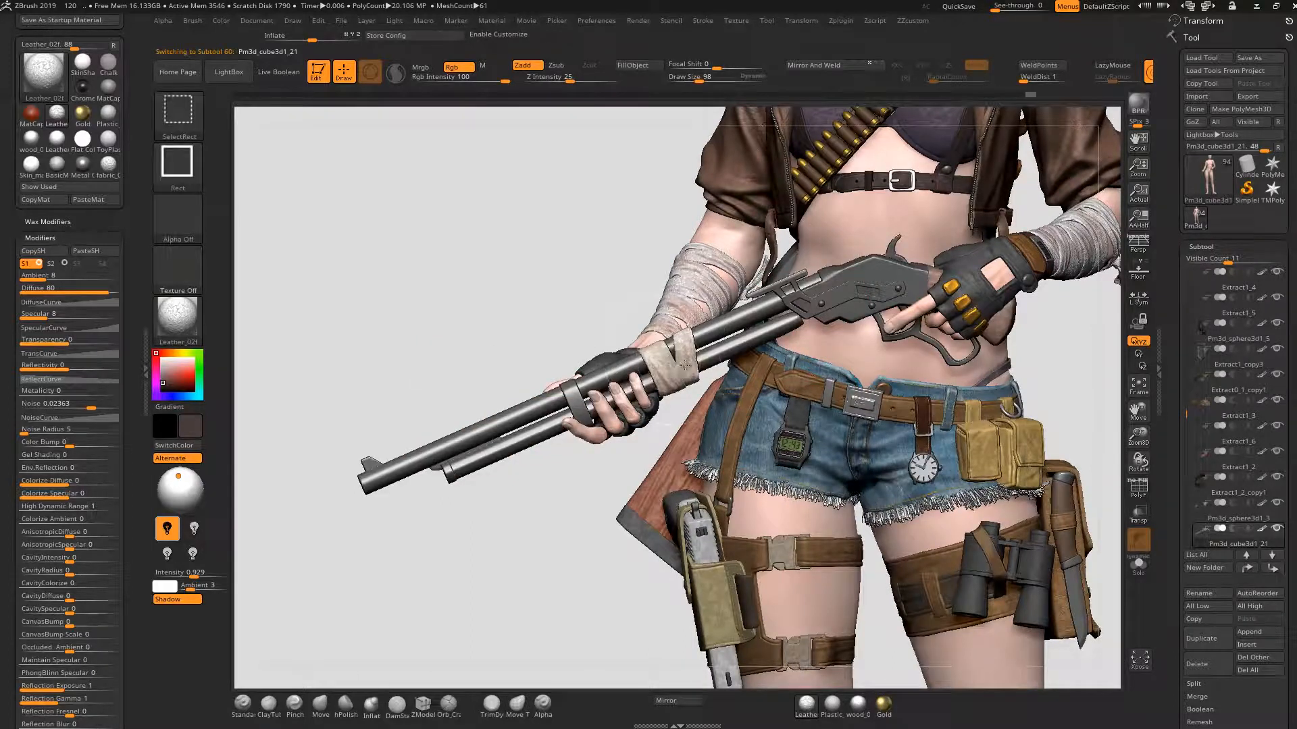
pyautogui.keyDown('ctrl'); pyautogui.keyDown('shift'); pyautogui.doubleClick(684, 364); pyautogui.keyUp('shift'); pyautogui.keyUp('ctrl')
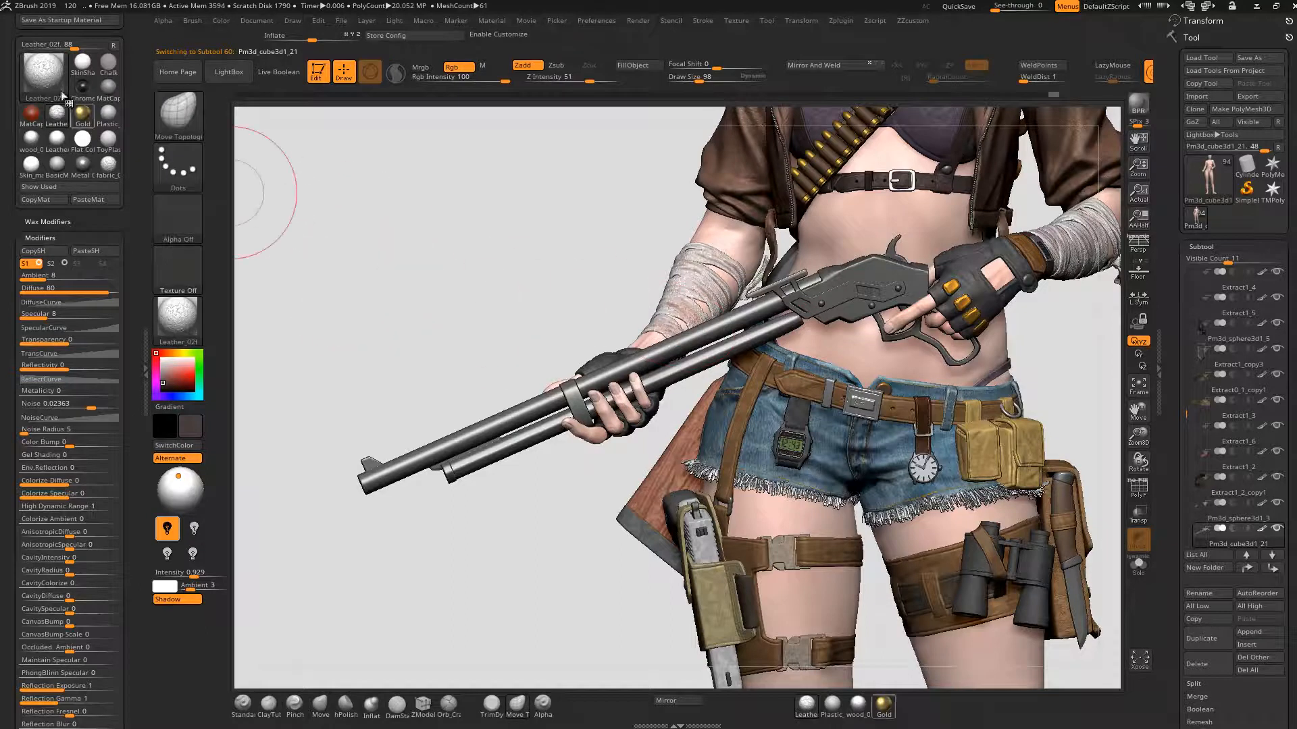
pyautogui.moveTo(219, 131); pyautogui.dragTo(747, 303)
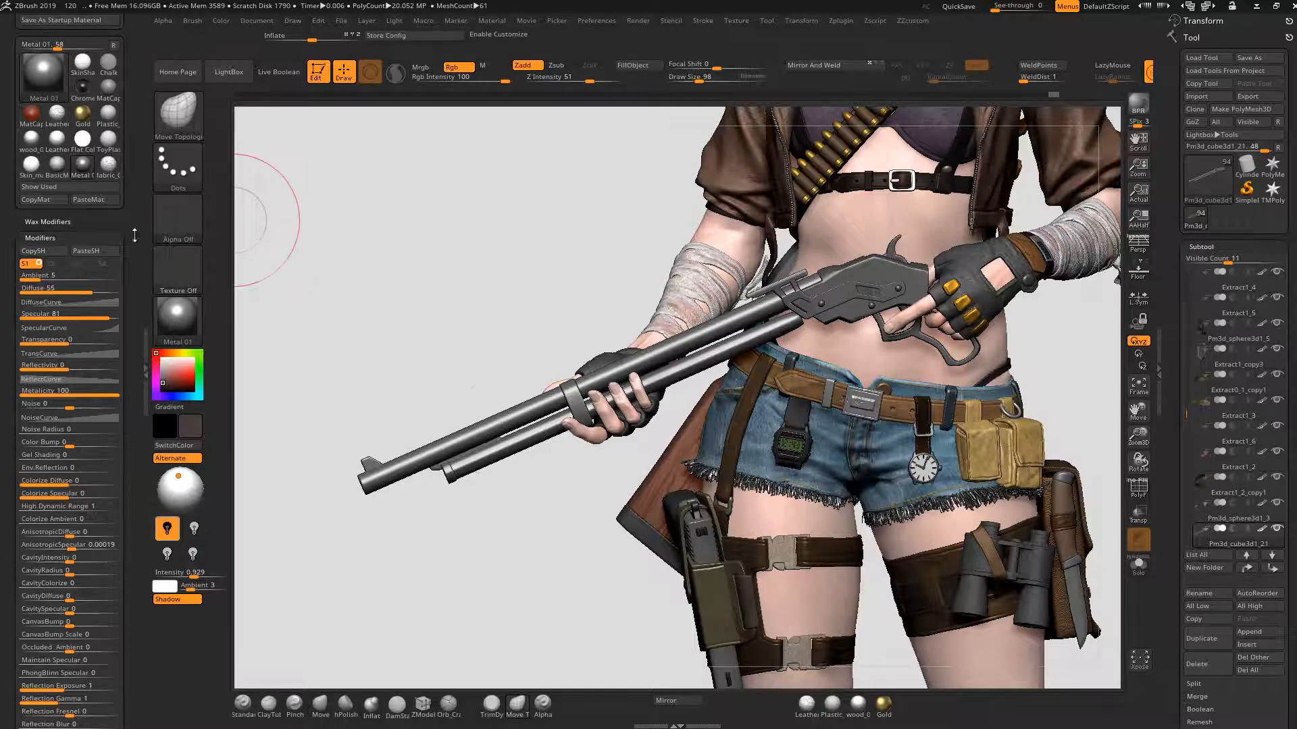
# - Copy the shader of Metal 01 and paste it into the Leather_02f material
pyautogui.click(808, 706)
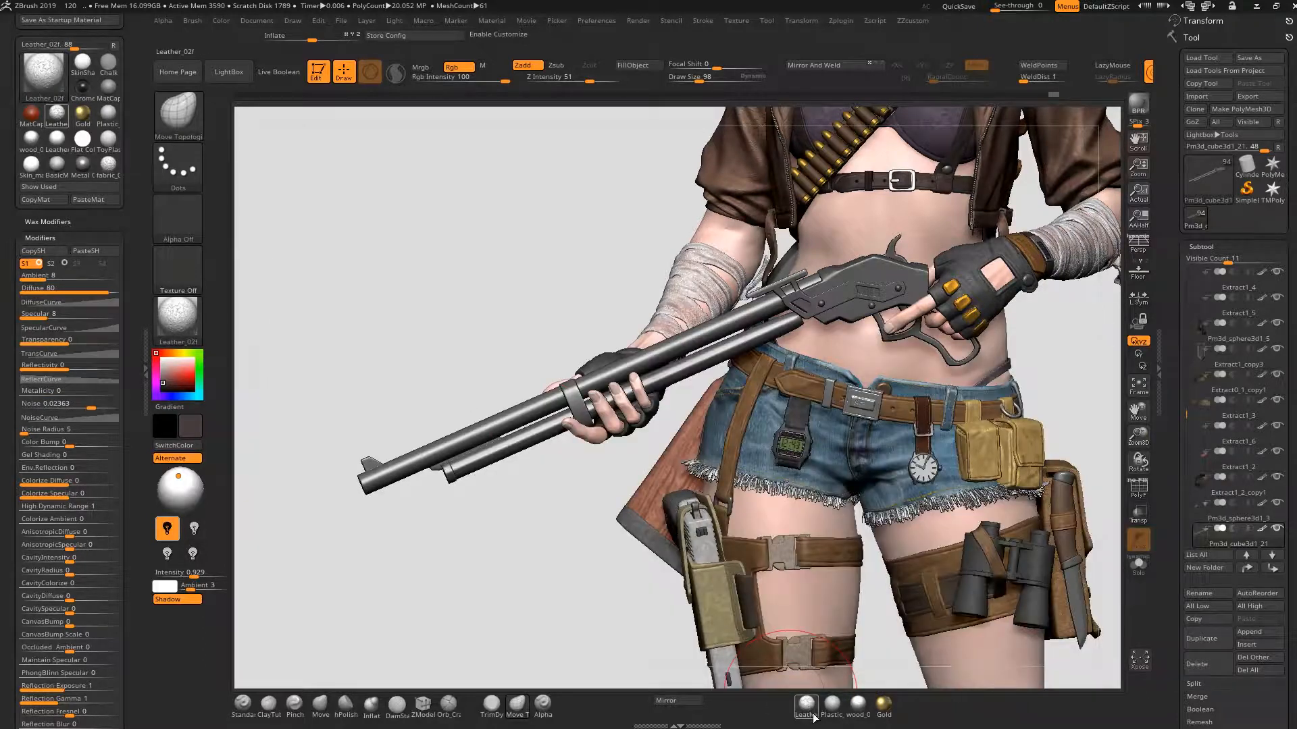
pyautogui.moveTo(815, 716)
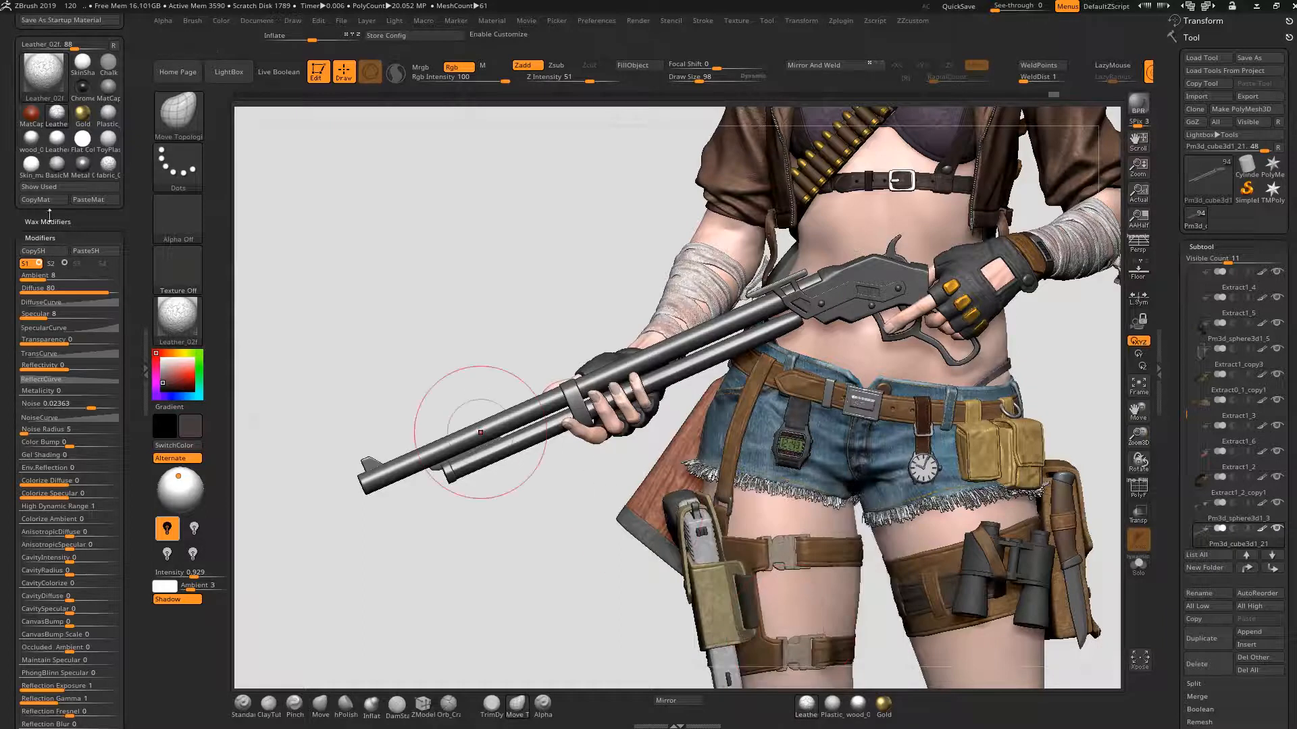
pyautogui.click(86, 200)
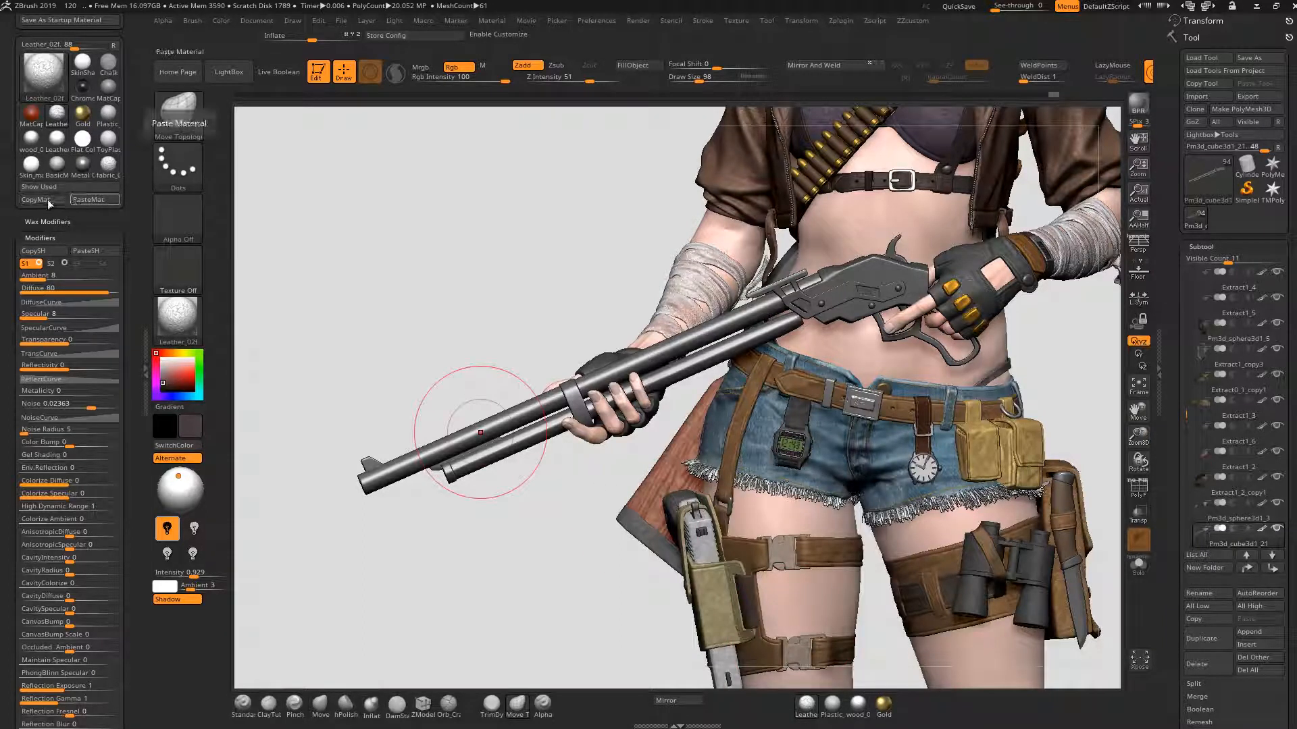
pyautogui.click(46, 251)
pyautogui.click(88, 250)
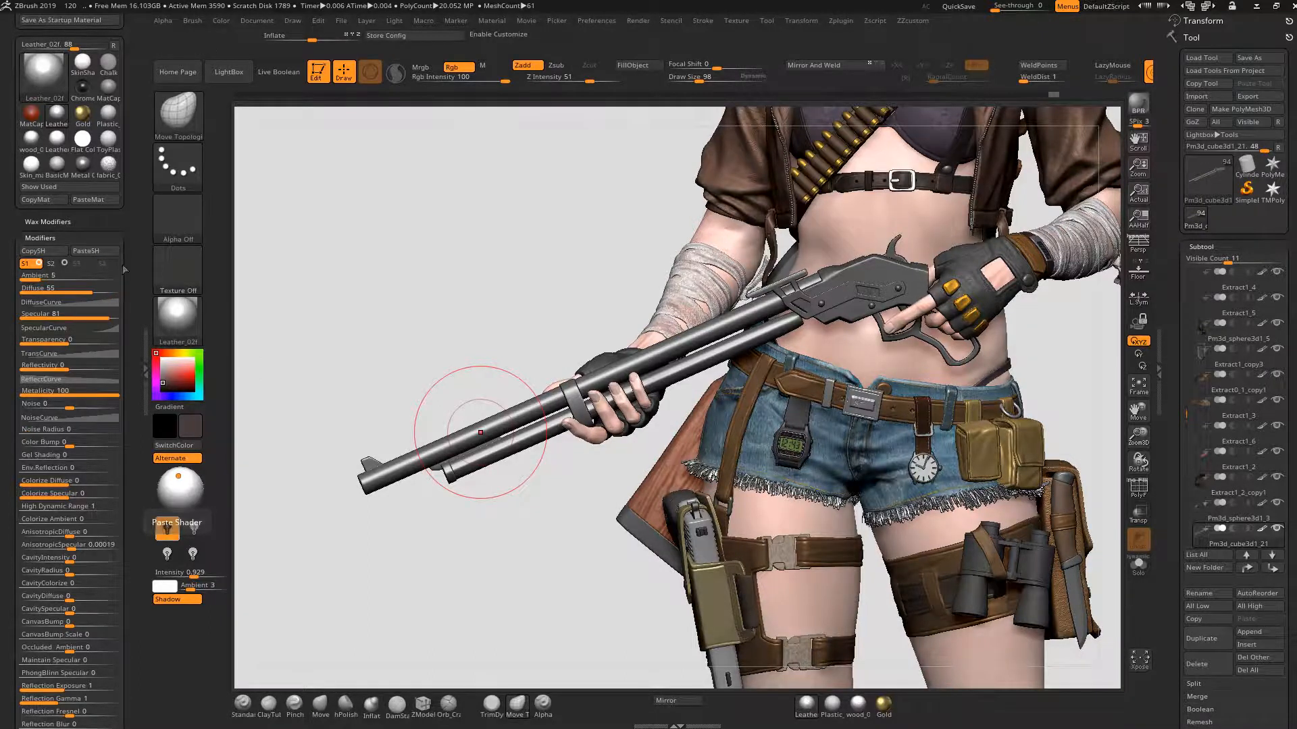
# - Copy the modified Leather_02f material and paste it over the bRogelio-clay 5 material
pyautogui.click(806, 710)
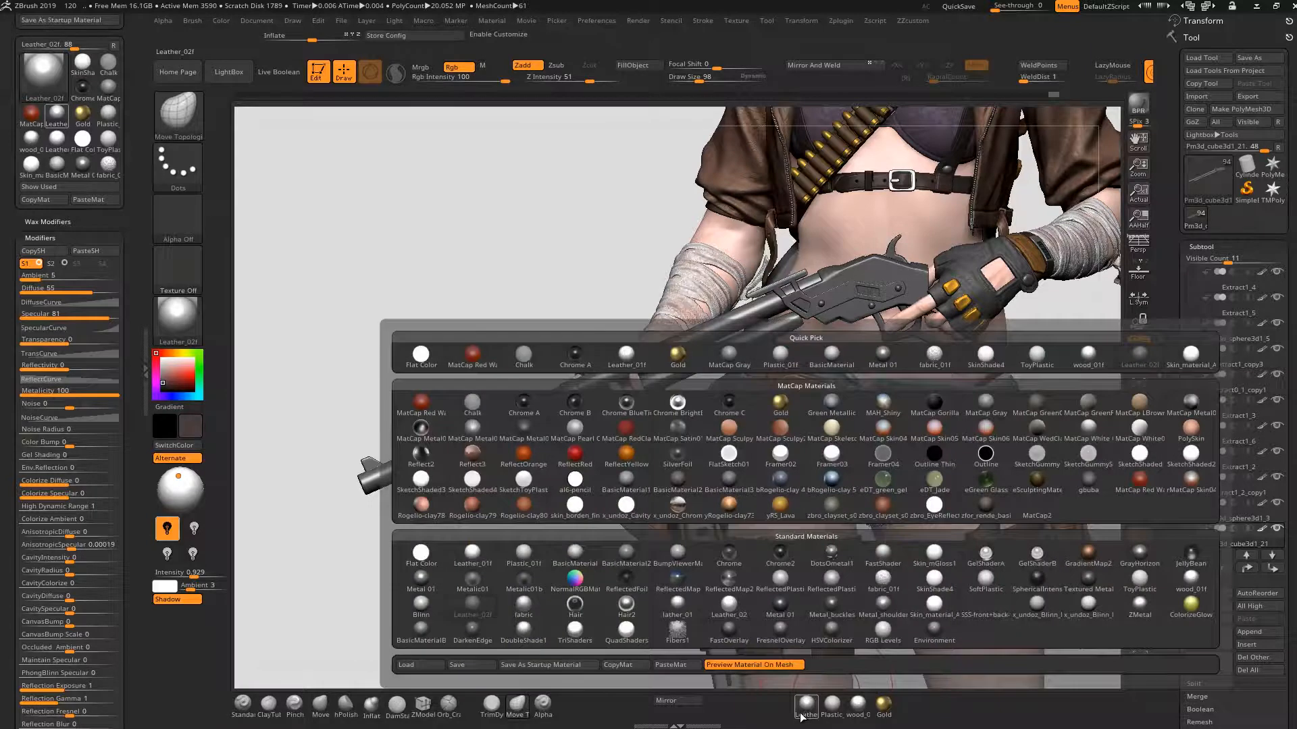
pyautogui.click(779, 500)
pyautogui.click(37, 200)
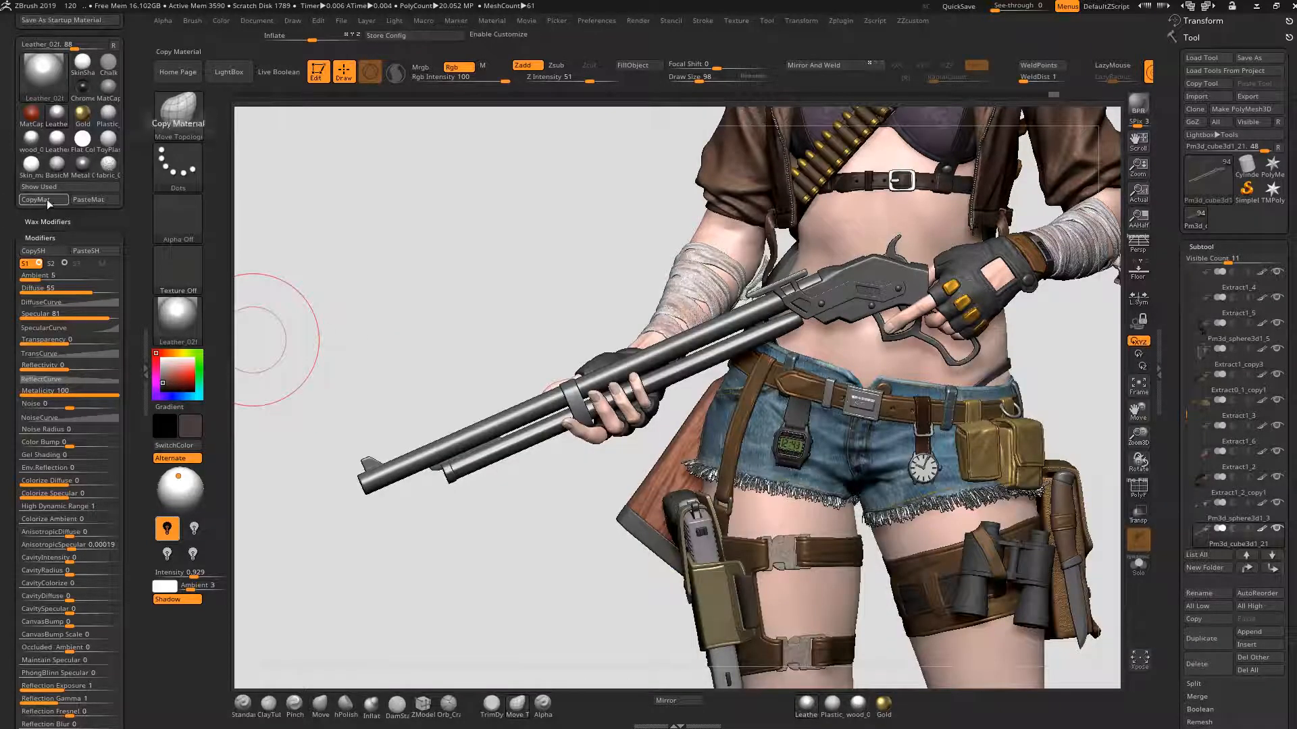
pyautogui.click(31, 139)
pyautogui.click(807, 709)
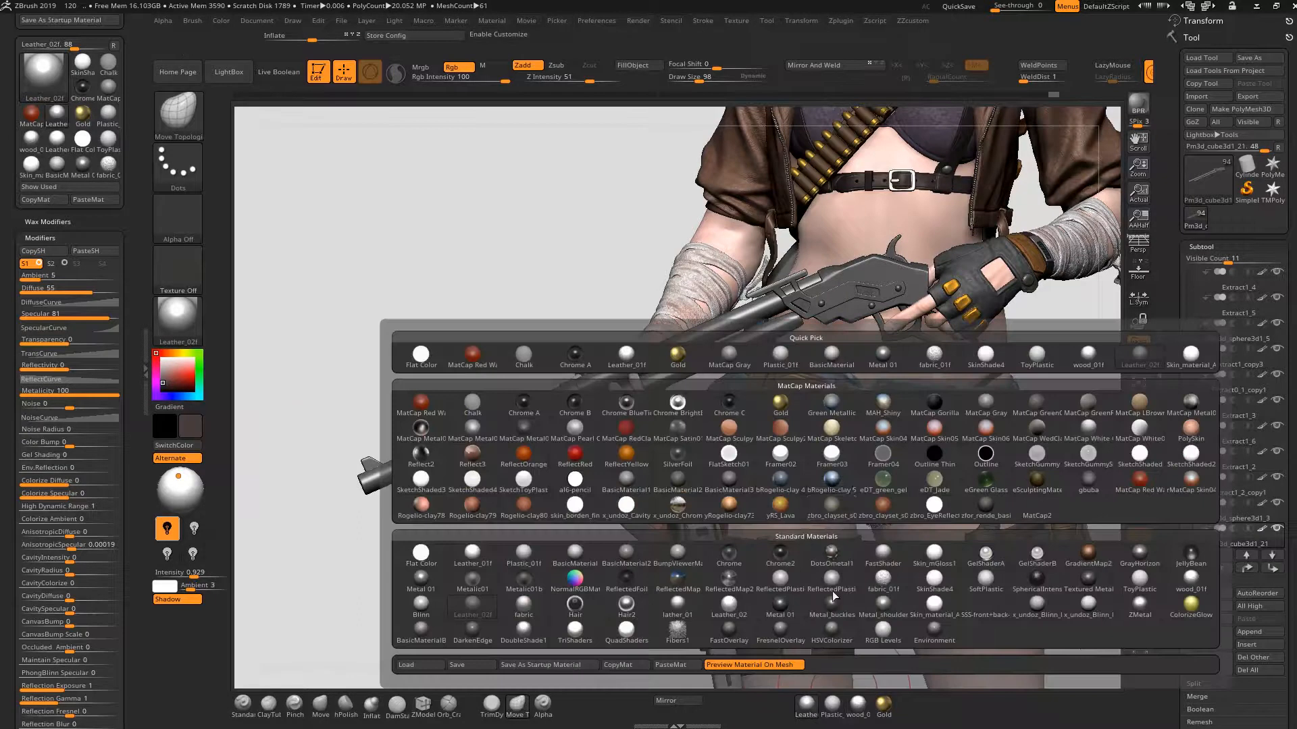
pyautogui.click(831, 477)
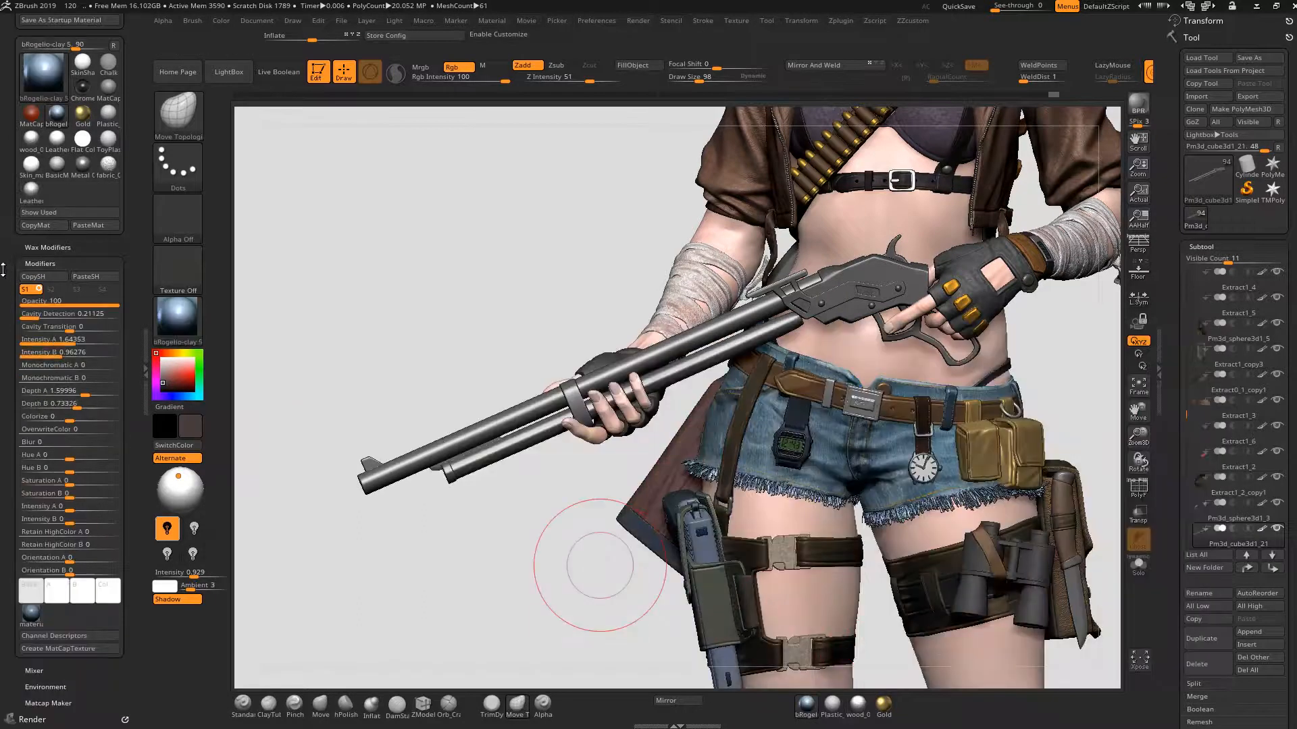
pyautogui.click(85, 225)
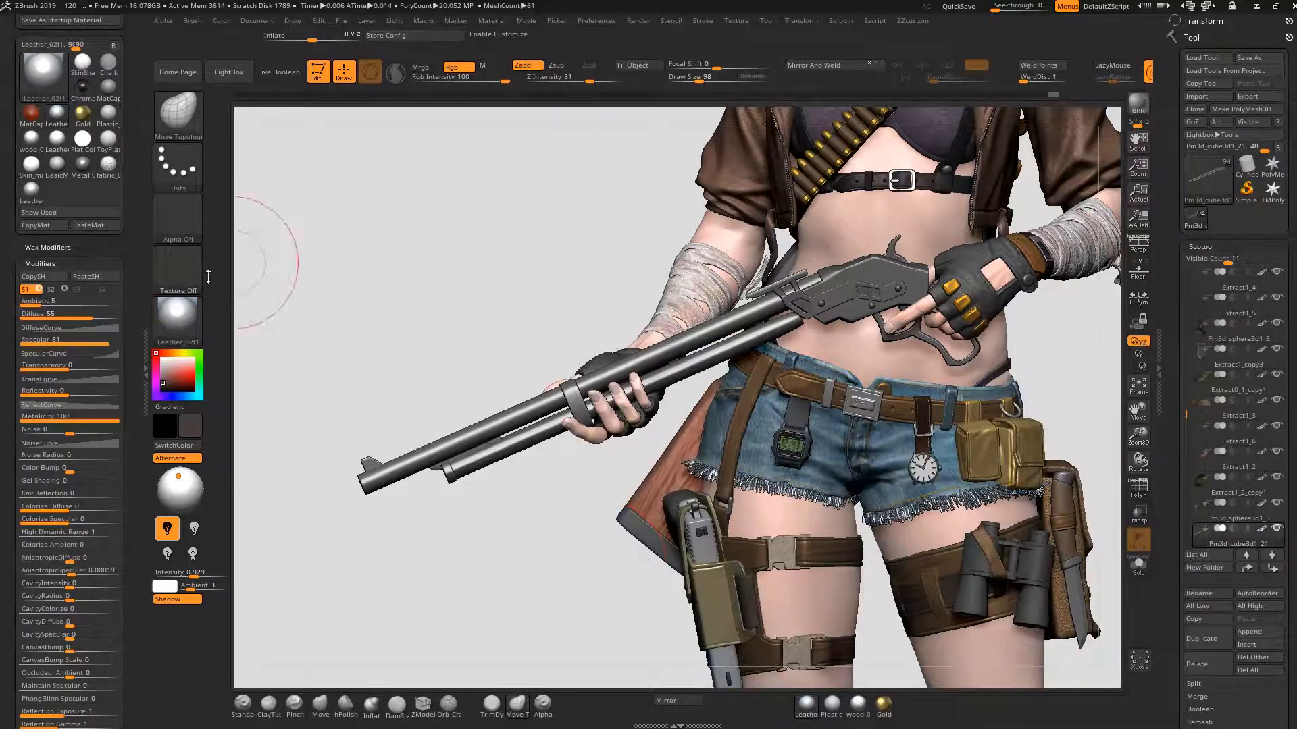
# - Save the pasted metal material as Metal_01f in the Female_hunter_course folder
pyautogui.click(807, 709)
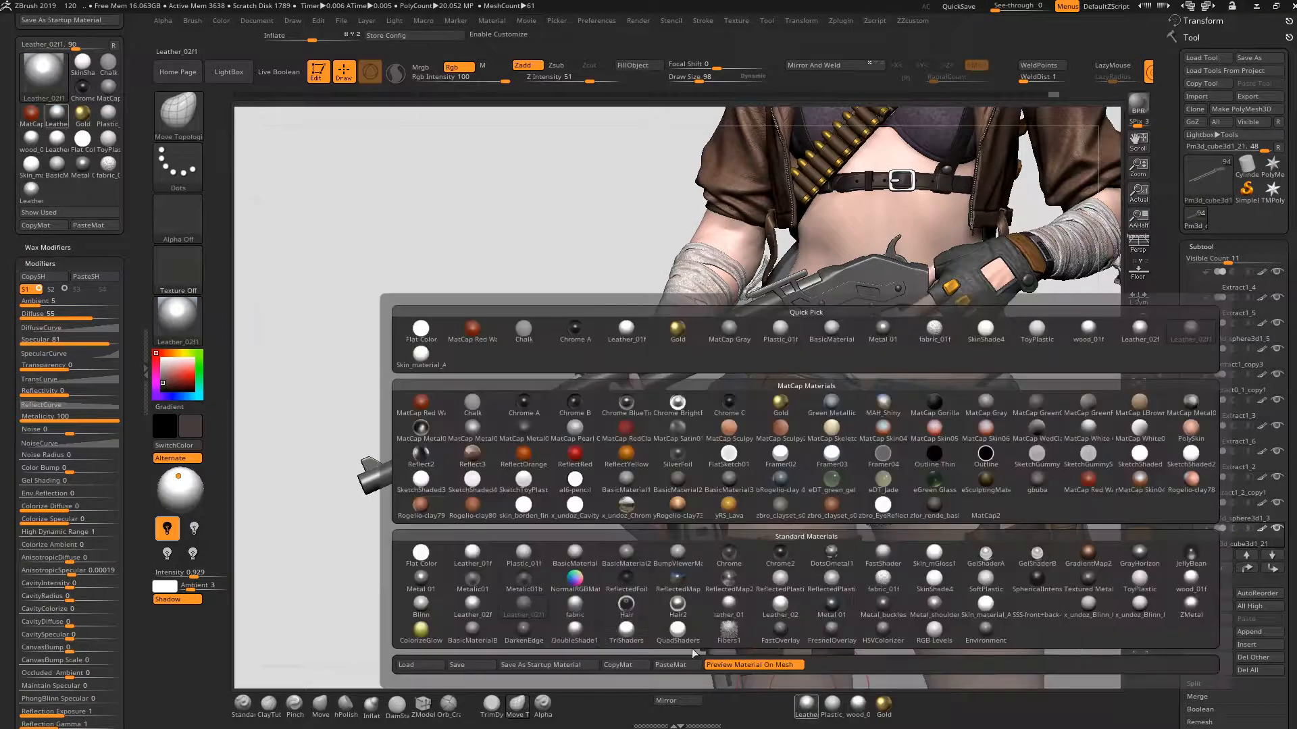
pyautogui.click(472, 665)
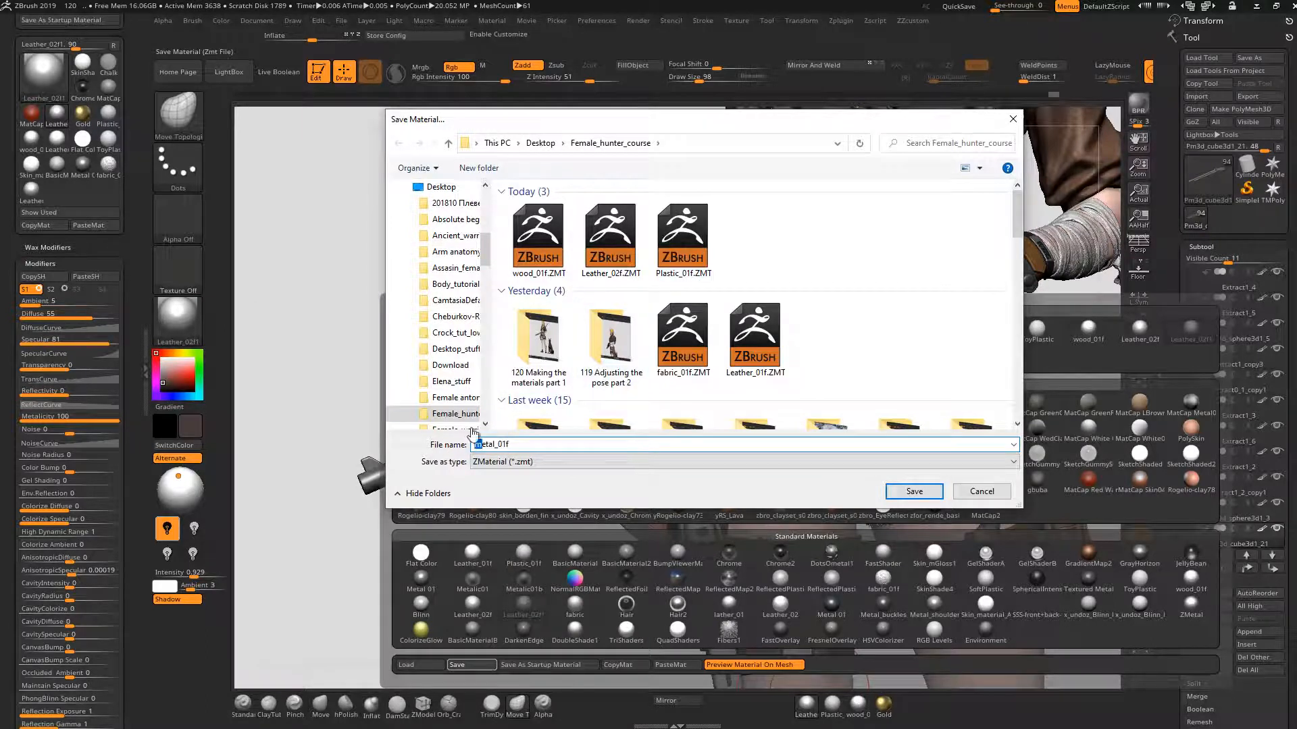
pyautogui.write('M')
pyautogui.click(892, 499)
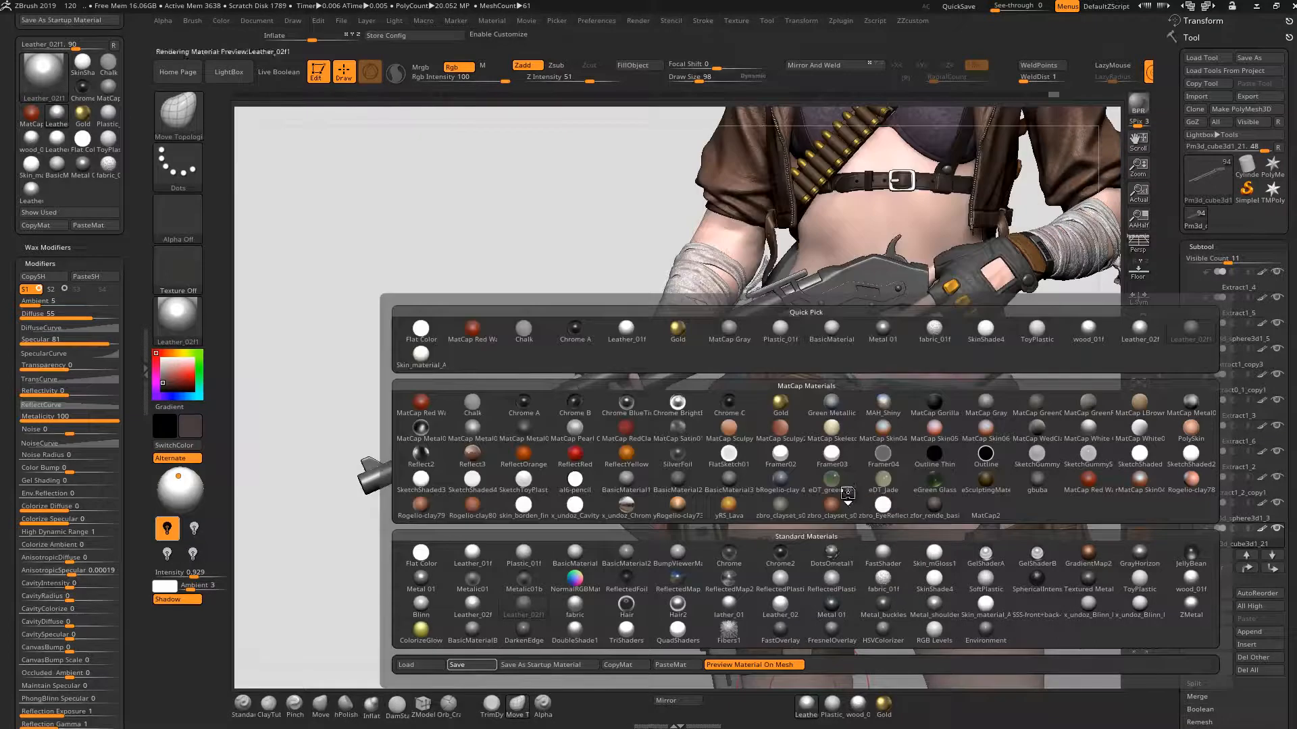
# - Try the Metal_01f material with Noise 0.1242 and Noise Radius 118 on the shotgun
pyautogui.moveTo(514, 535)
pyautogui.mouseDown()
pyautogui.moveTo(516, 606)
pyautogui.moveTo(435, 432)
pyautogui.moveTo(367, 231)
pyautogui.moveTo(162, 335)
pyautogui.mouseUp()
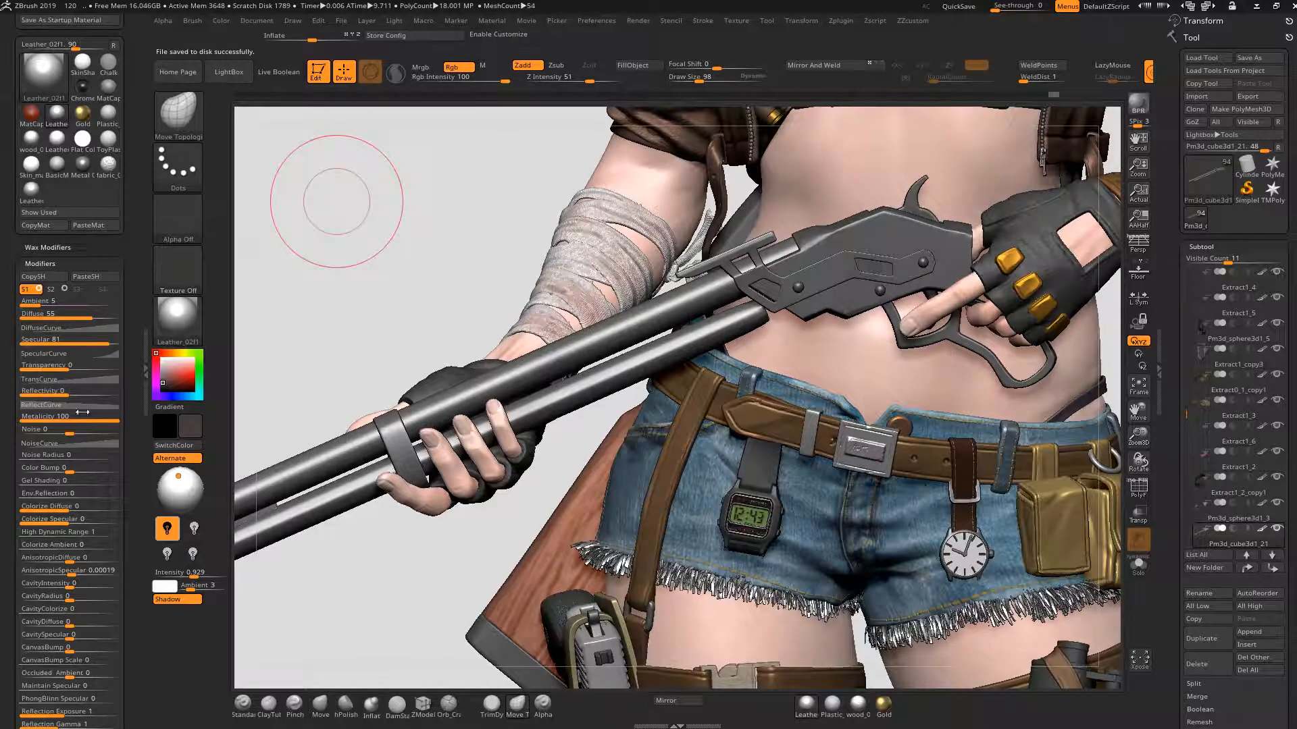
pyautogui.moveTo(77, 431); pyautogui.dragTo(80, 431)
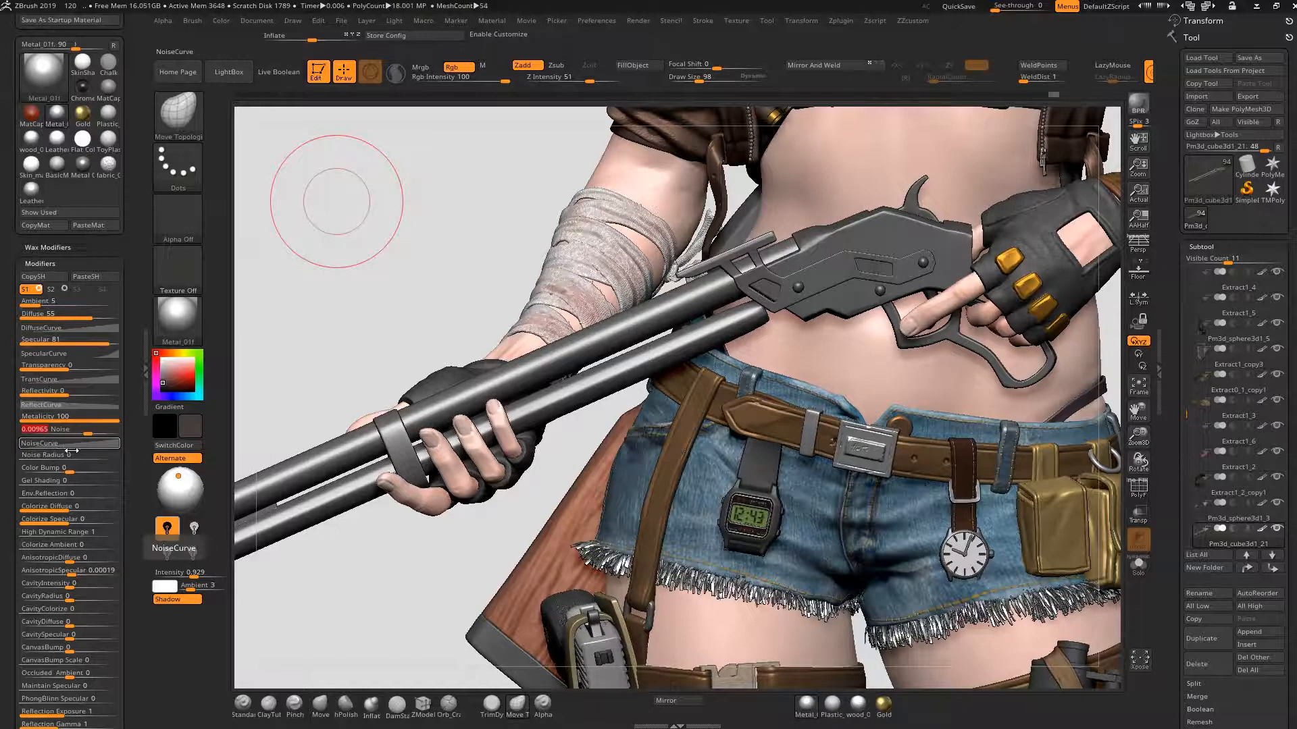
pyautogui.click(57, 454)
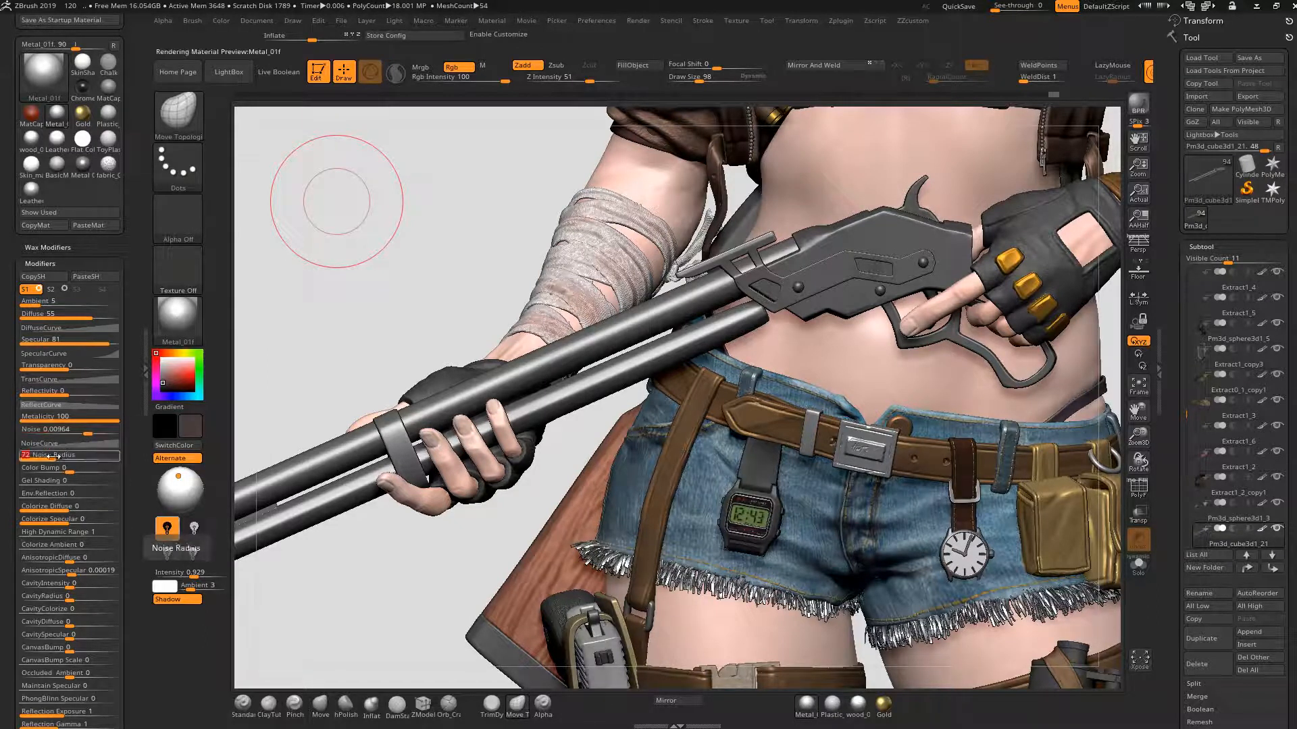
pyautogui.moveTo(90, 430); pyautogui.dragTo(99, 430)
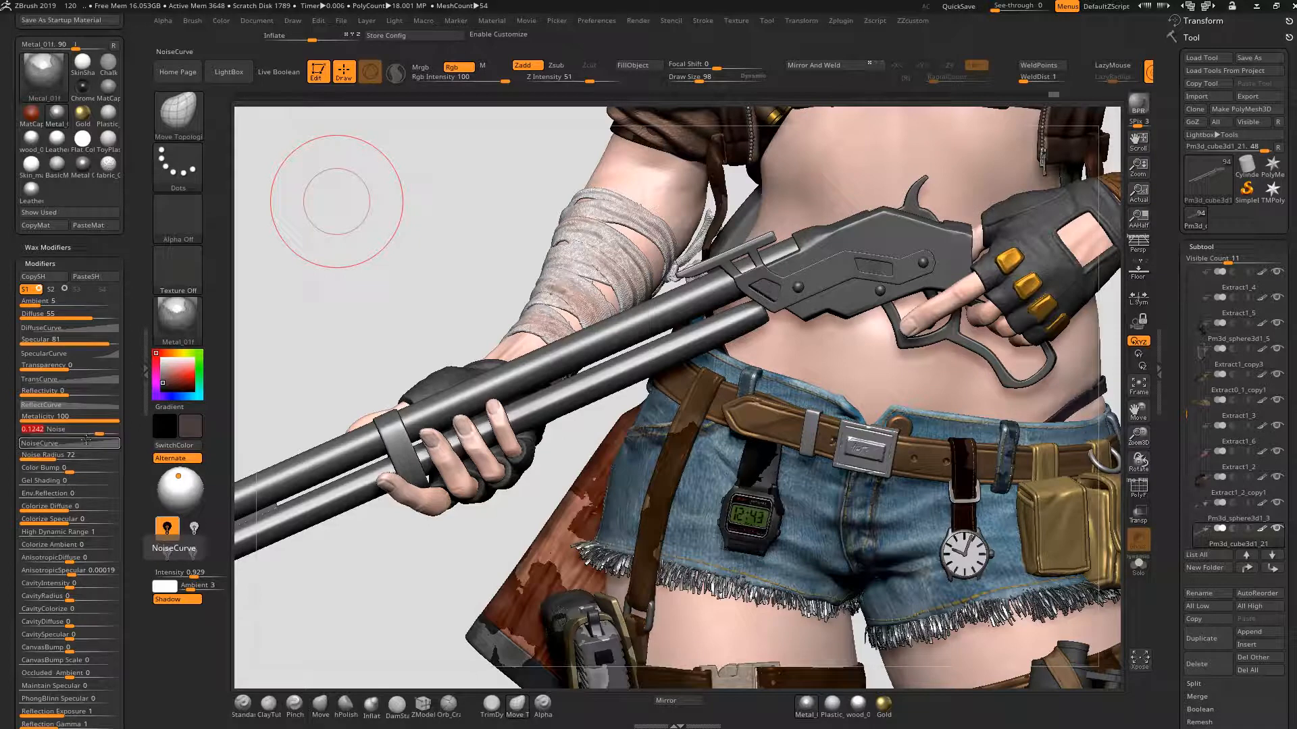
pyautogui.click(81, 453)
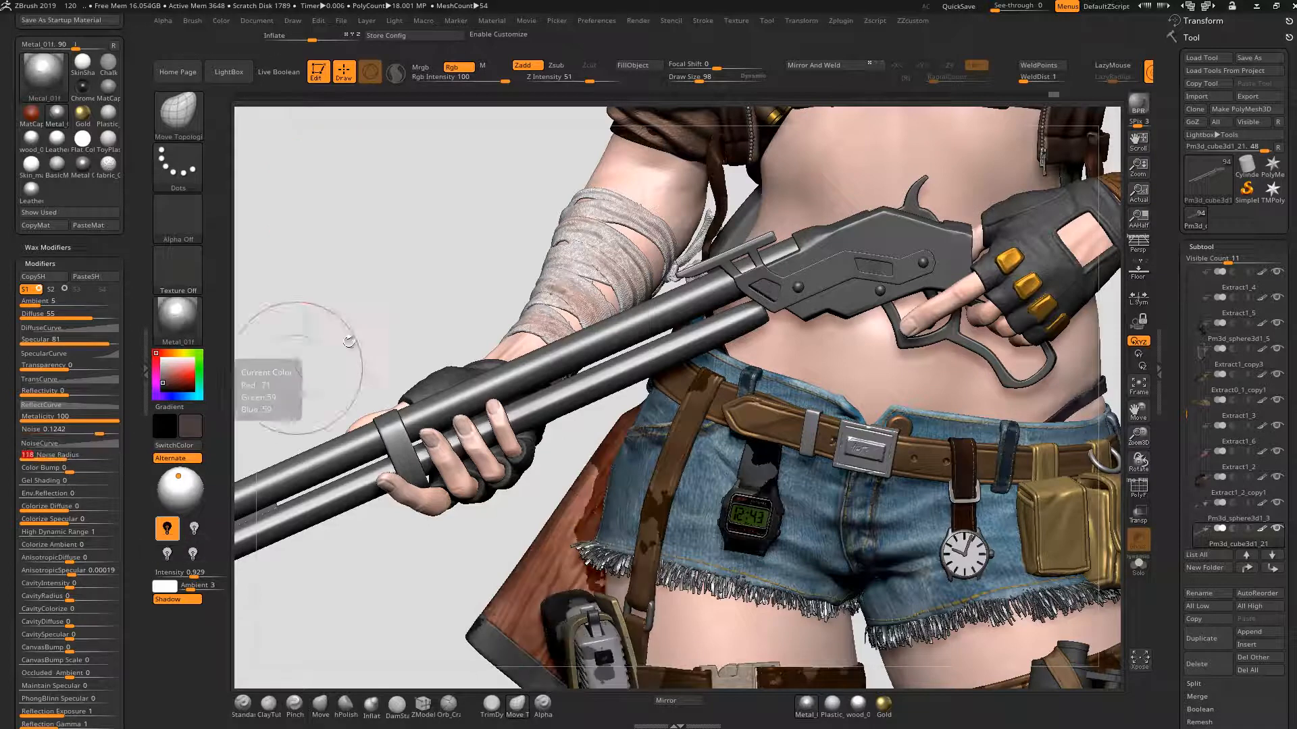
pyautogui.moveTo(322, 328); pyautogui.dragTo(301, 339)
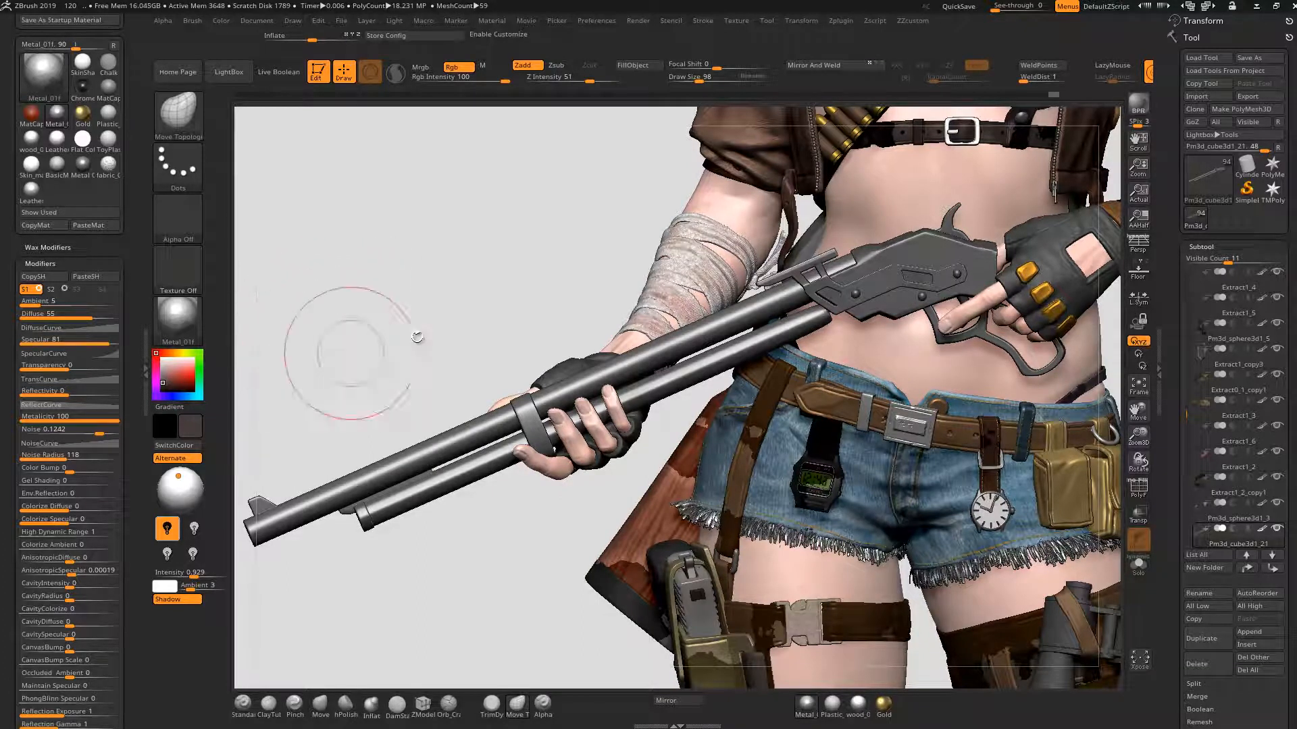
# - Isolate the wooden stock of the shotgun on the back, subtool 60, fill it with the wood_01f material only, and unhide its metal parts
pyautogui.moveTo(339, 322)
pyautogui.keyDown('alt'); pyautogui.mouseDown()
pyautogui.moveTo(582, 373)
pyautogui.moveTo(318, 209)
pyautogui.moveTo(397, 431)
pyautogui.moveTo(412, 365)
pyautogui.moveTo(429, 397)
pyautogui.moveTo(486, 408)
pyautogui.moveTo(669, 393)
pyautogui.mouseUp(); pyautogui.keyUp('alt')
pyautogui.moveTo(857, 347)
pyautogui.keyDown('alt'); pyautogui.mouseDown()
pyautogui.moveTo(833, 497)
pyautogui.moveTo(888, 383)
pyautogui.moveTo(873, 515)
pyautogui.moveTo(862, 434)
pyautogui.moveTo(914, 426)
pyautogui.moveTo(861, 437)
pyautogui.moveTo(935, 491)
pyautogui.moveTo(1006, 504)
pyautogui.moveTo(1013, 493)
pyautogui.moveTo(990, 466)
pyautogui.mouseUp(); pyautogui.keyUp('alt')
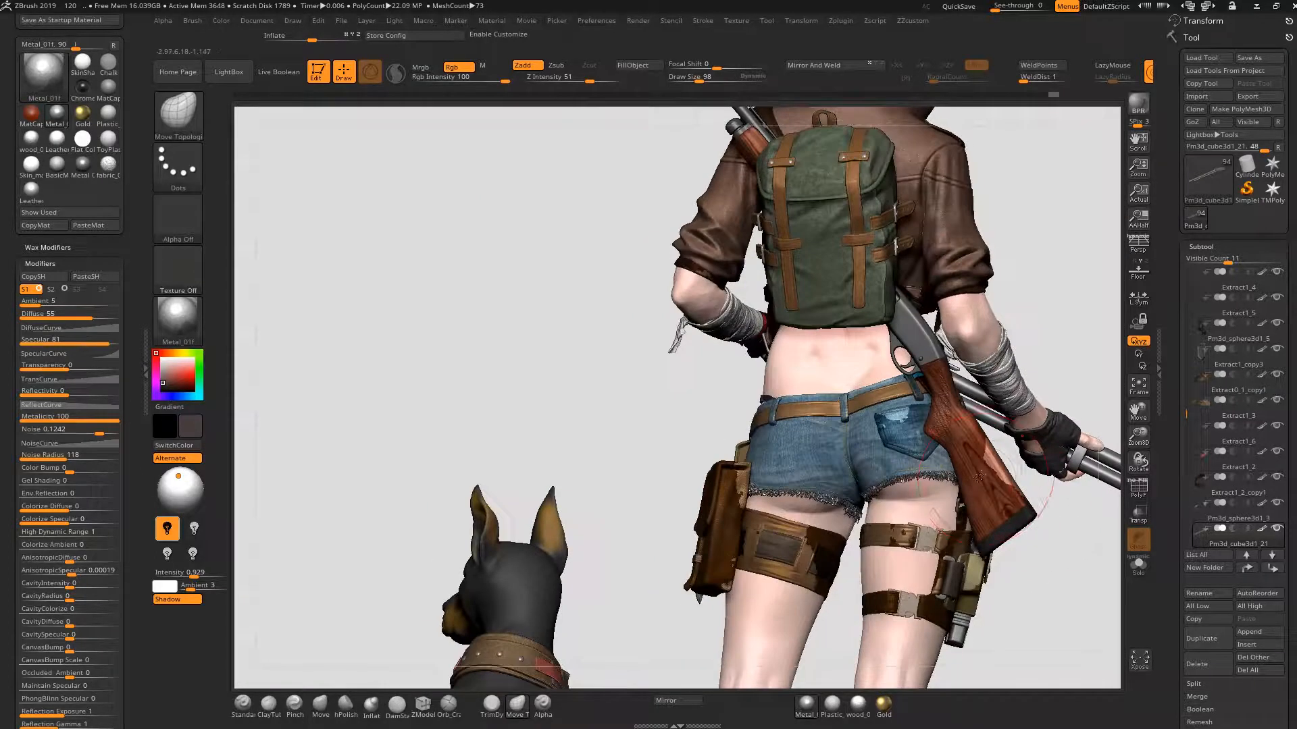
pyautogui.click(858, 705)
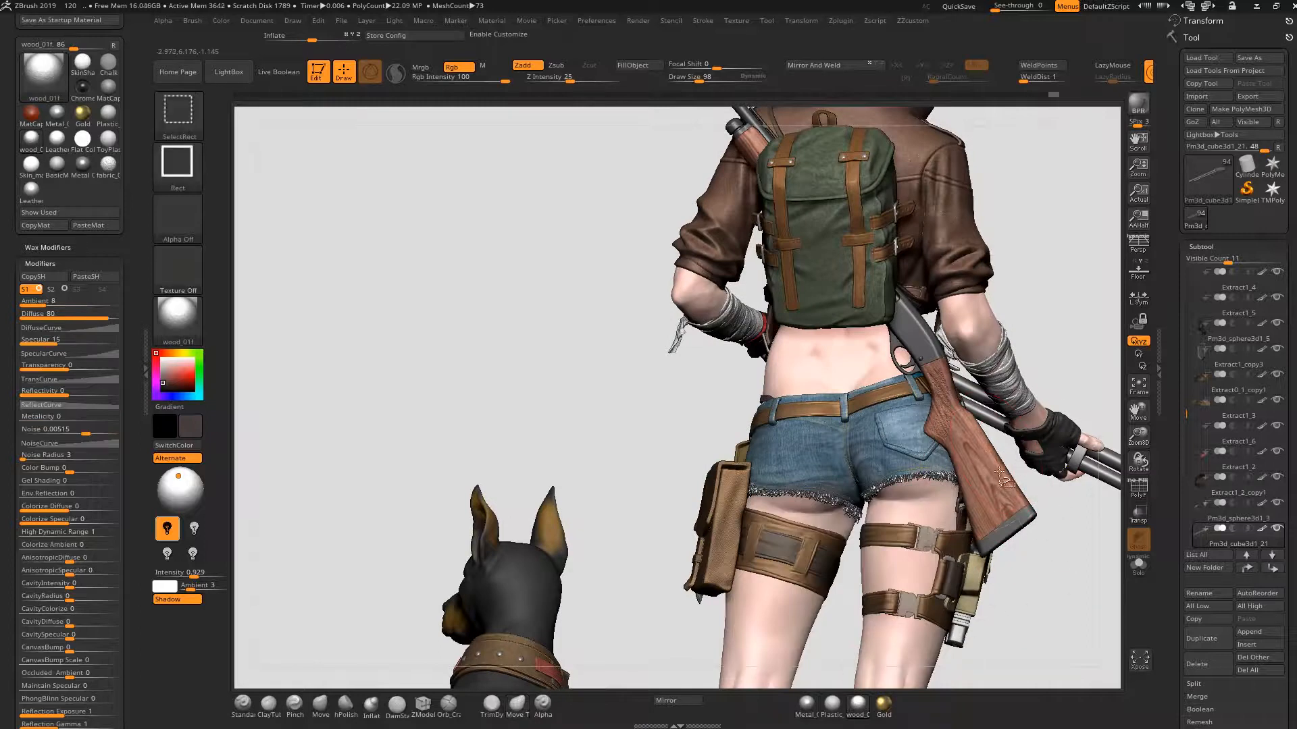
pyautogui.hotkey('ctrl', 'shift', 'z')
pyautogui.hotkey('ctrl', 'z')
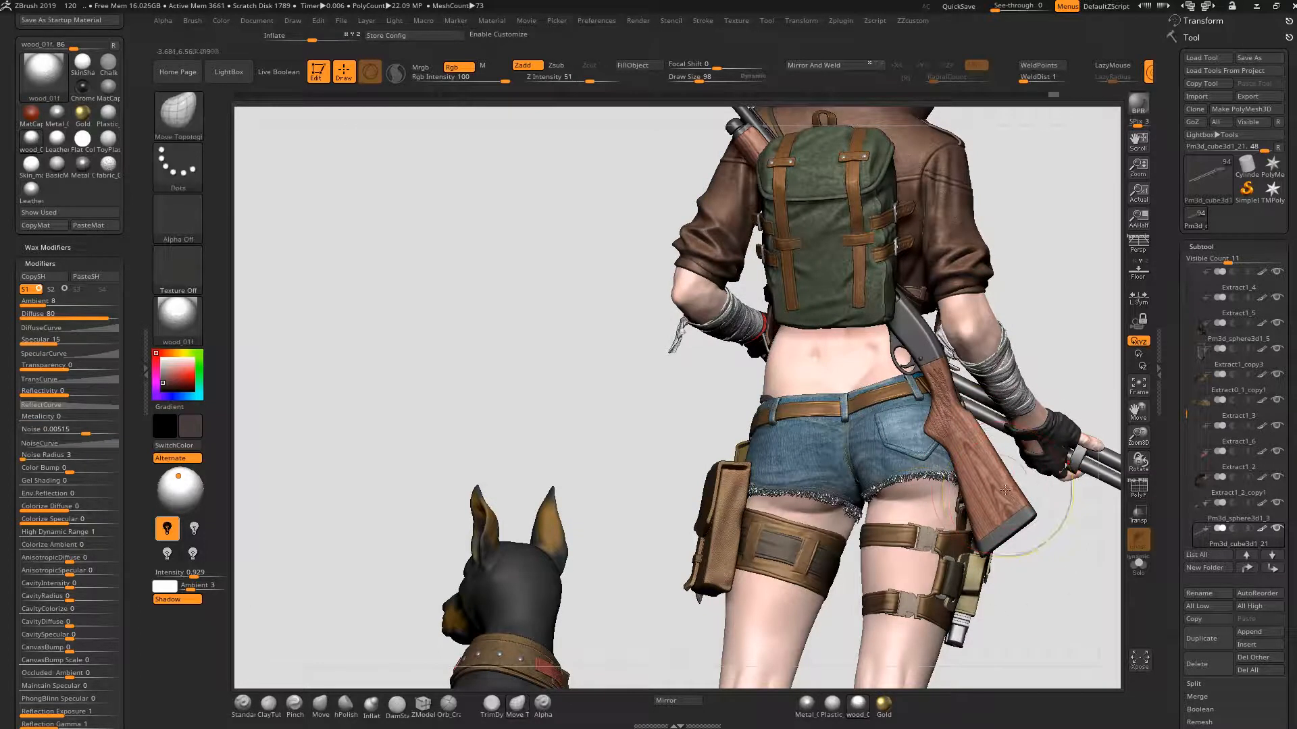
pyautogui.hotkey('ctrl', 'shift', 'z')
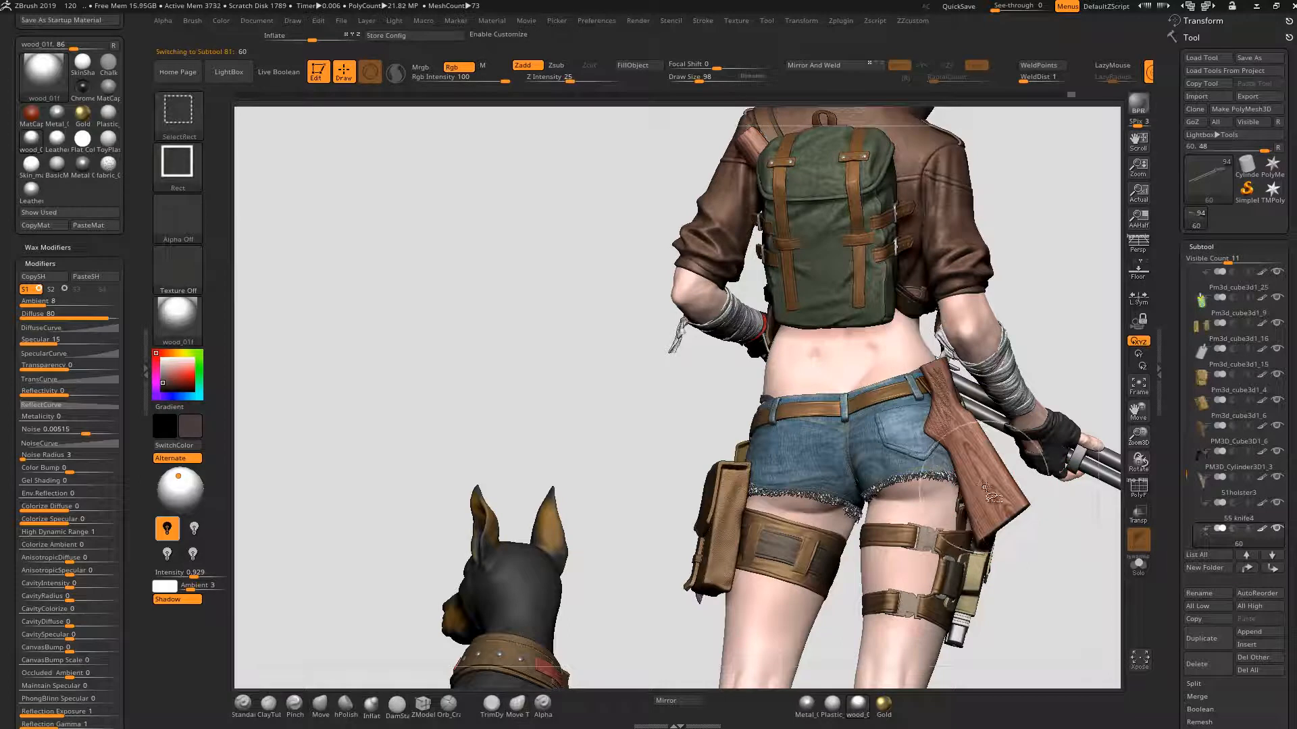
pyautogui.click(496, 68)
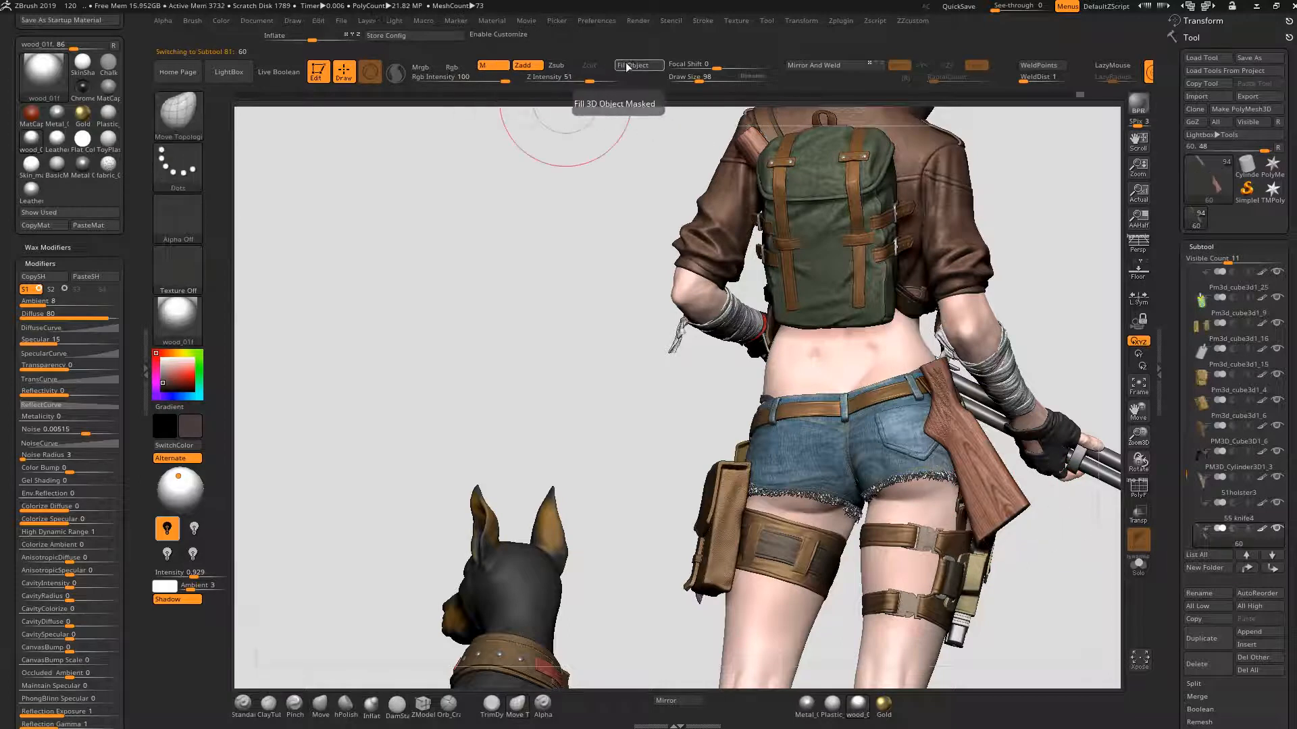
pyautogui.click(451, 69)
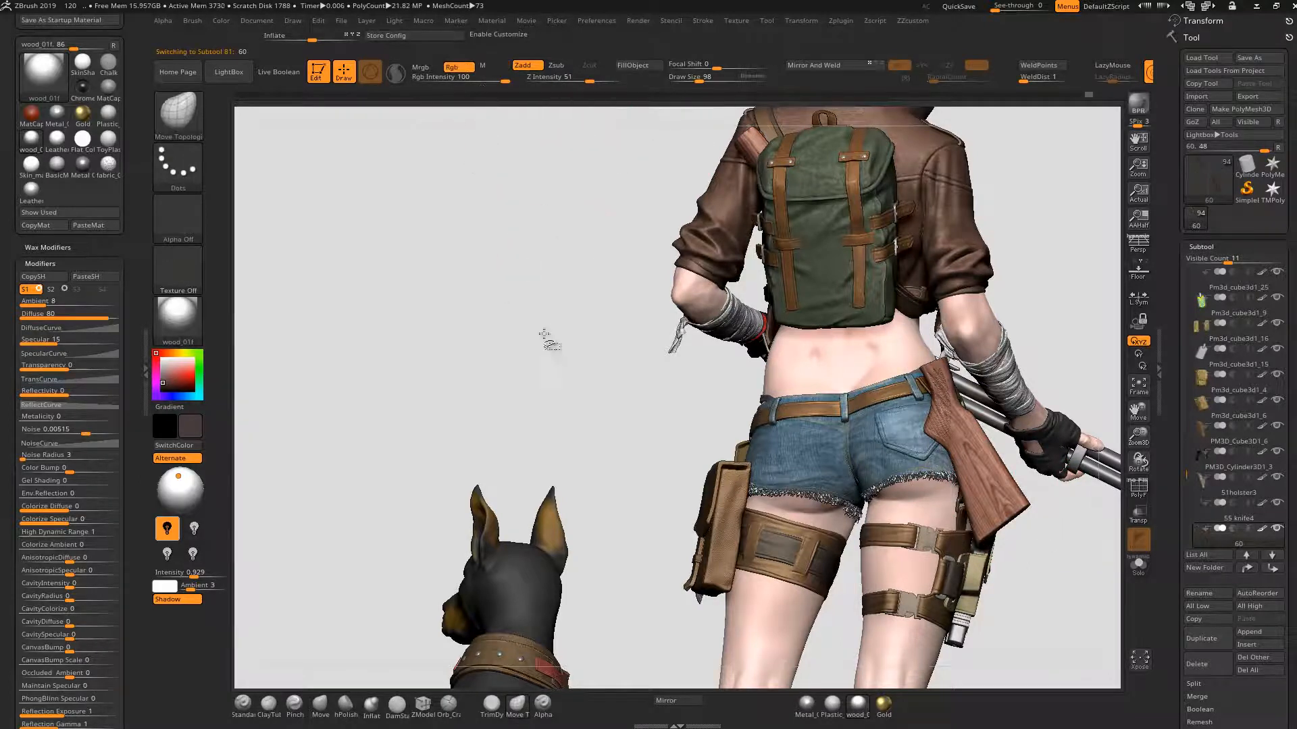
pyautogui.keyDown('ctrl'); pyautogui.keyDown('shift'); pyautogui.click(725, 424); pyautogui.keyUp('shift'); pyautogui.keyUp('ctrl')
# - Make the handheld shotgun subtool Pm3d_cube3d1_21 active and fill its visible metal parts with the Metal_01f material only
pyautogui.moveTo(1034, 626); pyautogui.dragTo(824, 703)
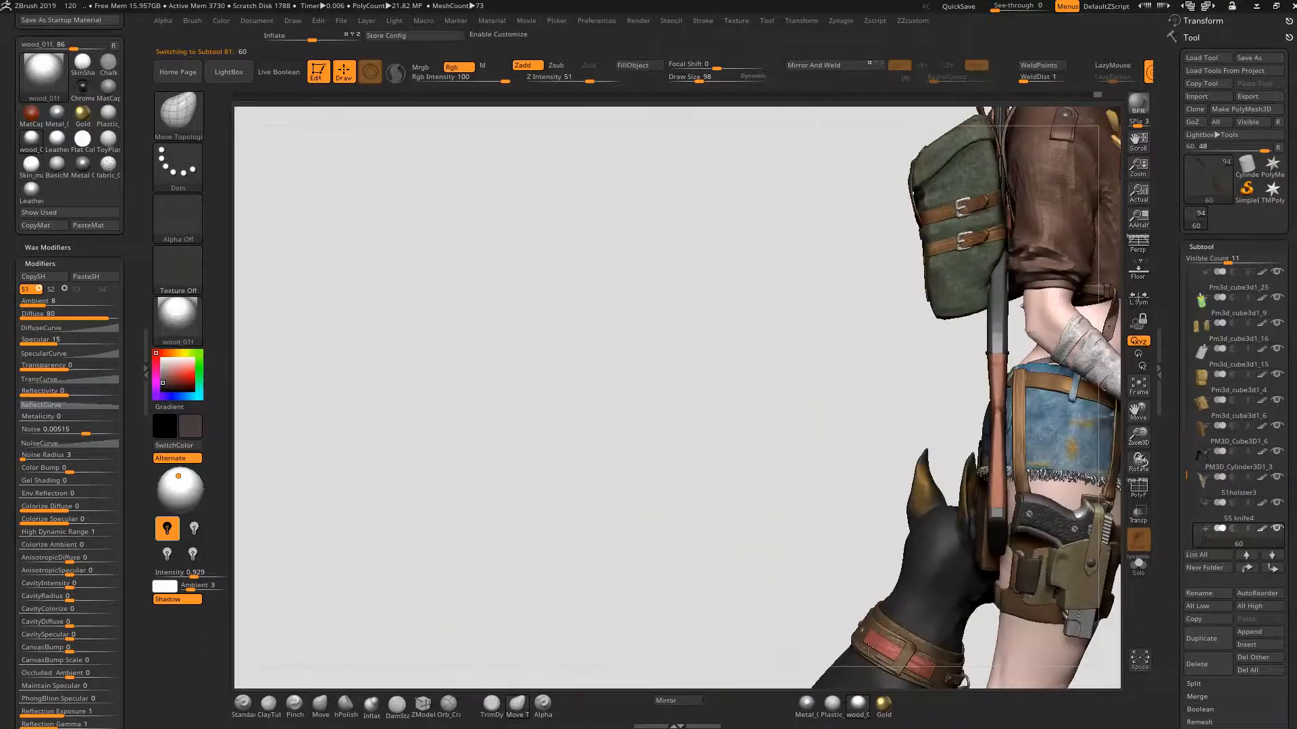
pyautogui.keyDown('alt'); pyautogui.moveTo(719, 462); pyautogui.dragTo(487, 445); pyautogui.keyUp('alt')
pyautogui.moveTo(1009, 353); pyautogui.dragTo(844, 338)
pyautogui.keyDown('alt'); pyautogui.click(877, 323); pyautogui.keyUp('alt')
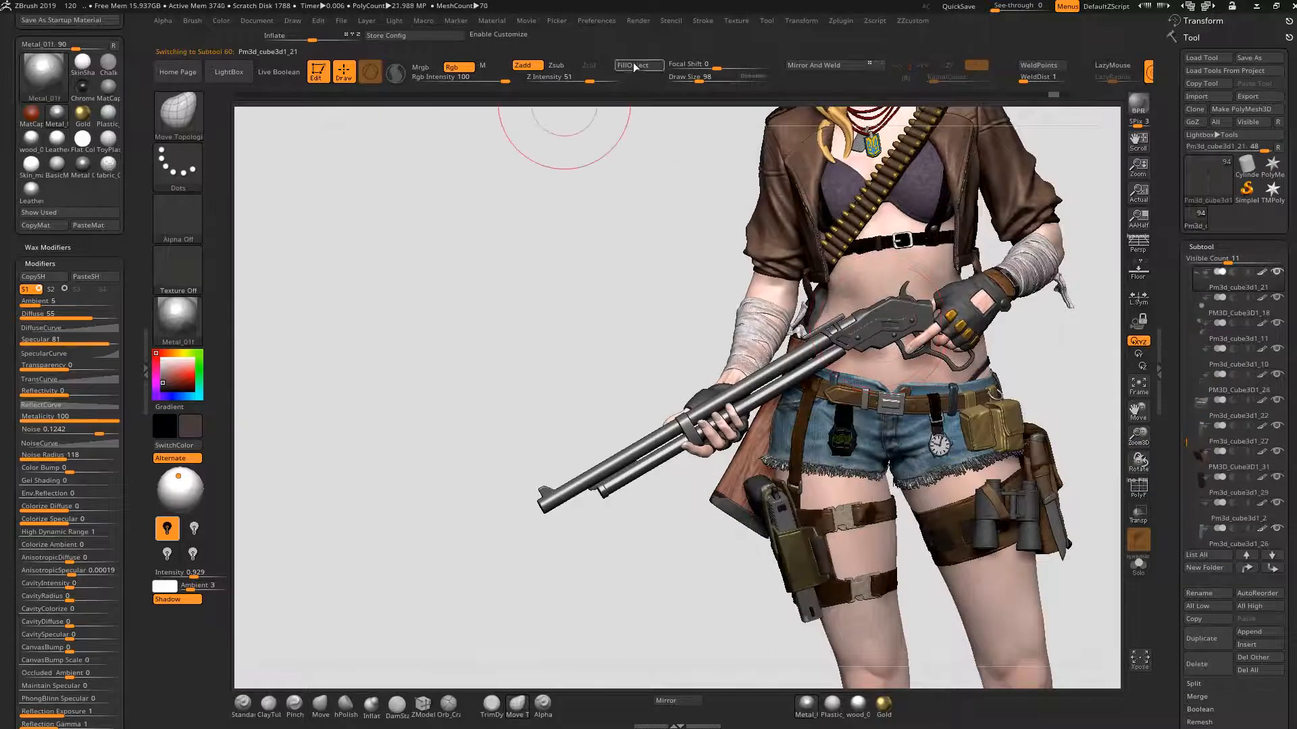
pyautogui.click(485, 65)
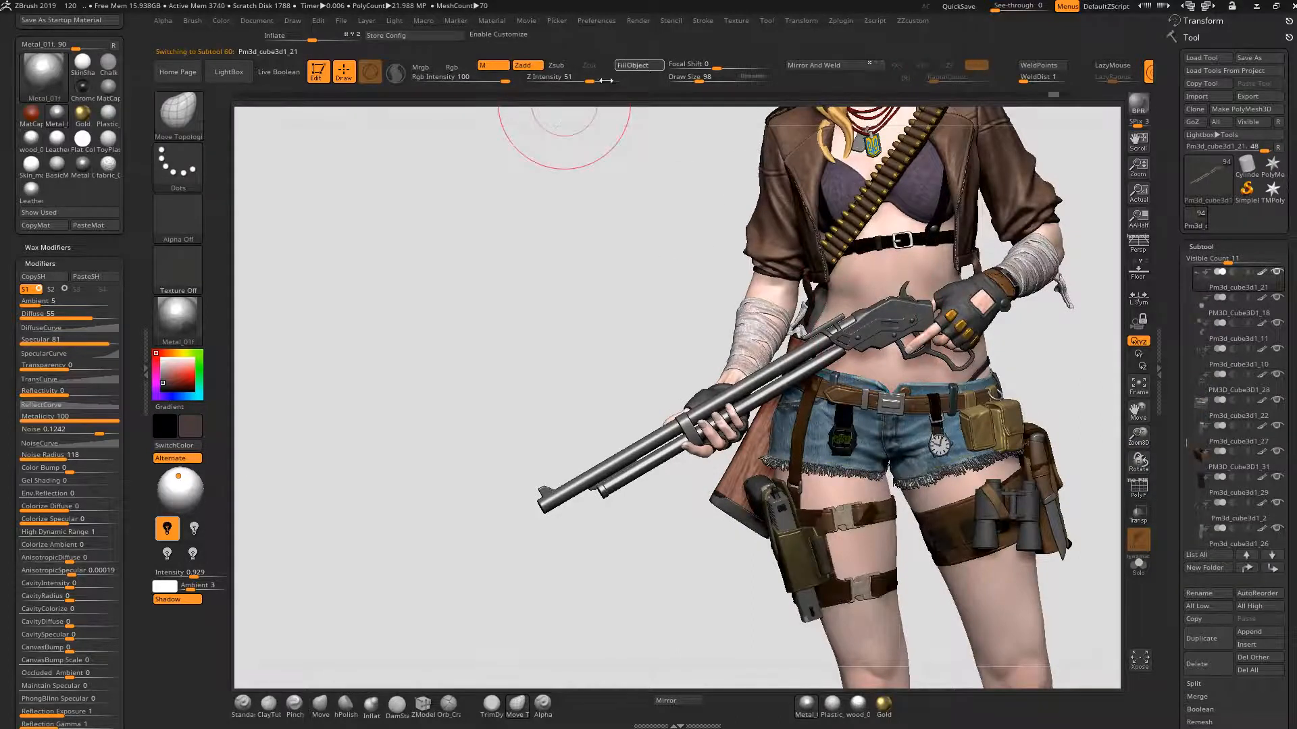
# - Set the Metal_01f material's Noise to 0.0079, Noise Radius to 13 and Diffuse to 14
pyautogui.moveTo(478, 304); pyautogui.dragTo(462, 375)
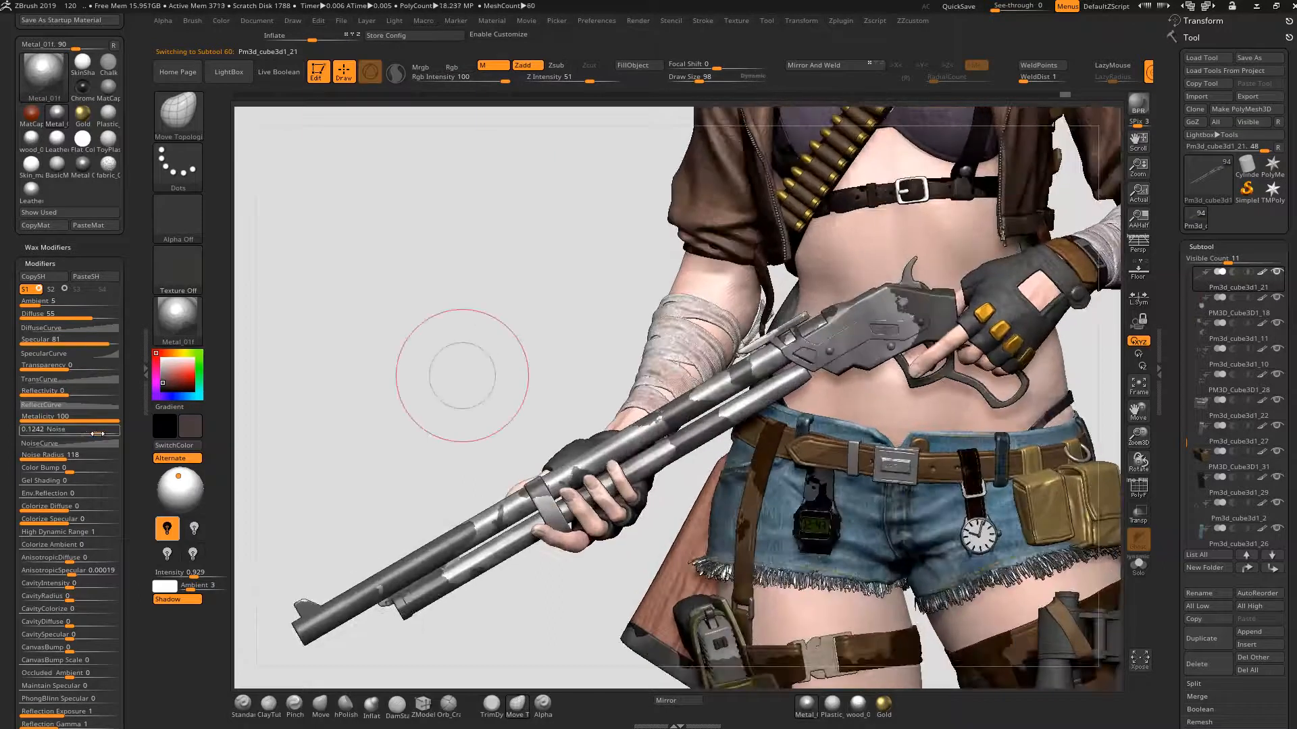
pyautogui.moveTo(71, 455)
pyautogui.mouseDown()
pyautogui.moveTo(34, 455)
pyautogui.moveTo(74, 435)
pyautogui.mouseUp()
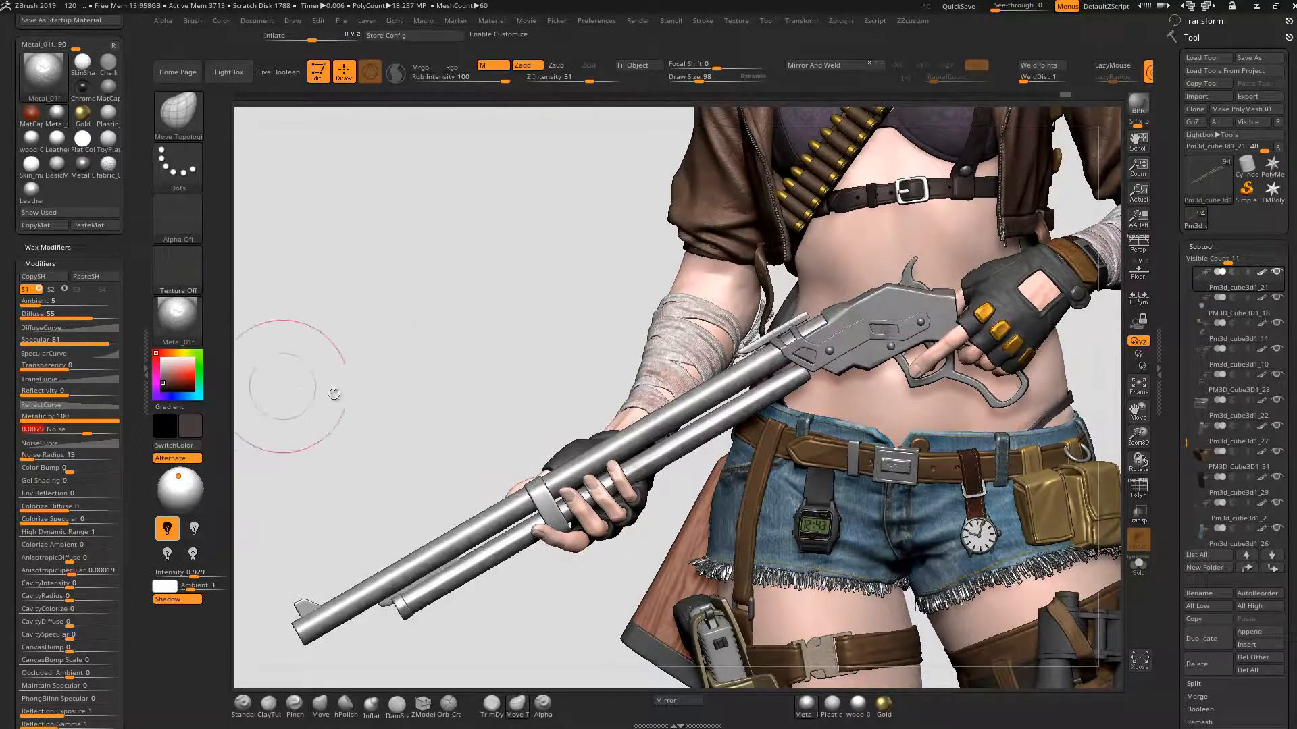
pyautogui.moveTo(449, 320)
pyautogui.mouseDown()
pyautogui.moveTo(414, 310)
pyautogui.moveTo(455, 318)
pyautogui.moveTo(402, 335)
pyautogui.mouseUp()
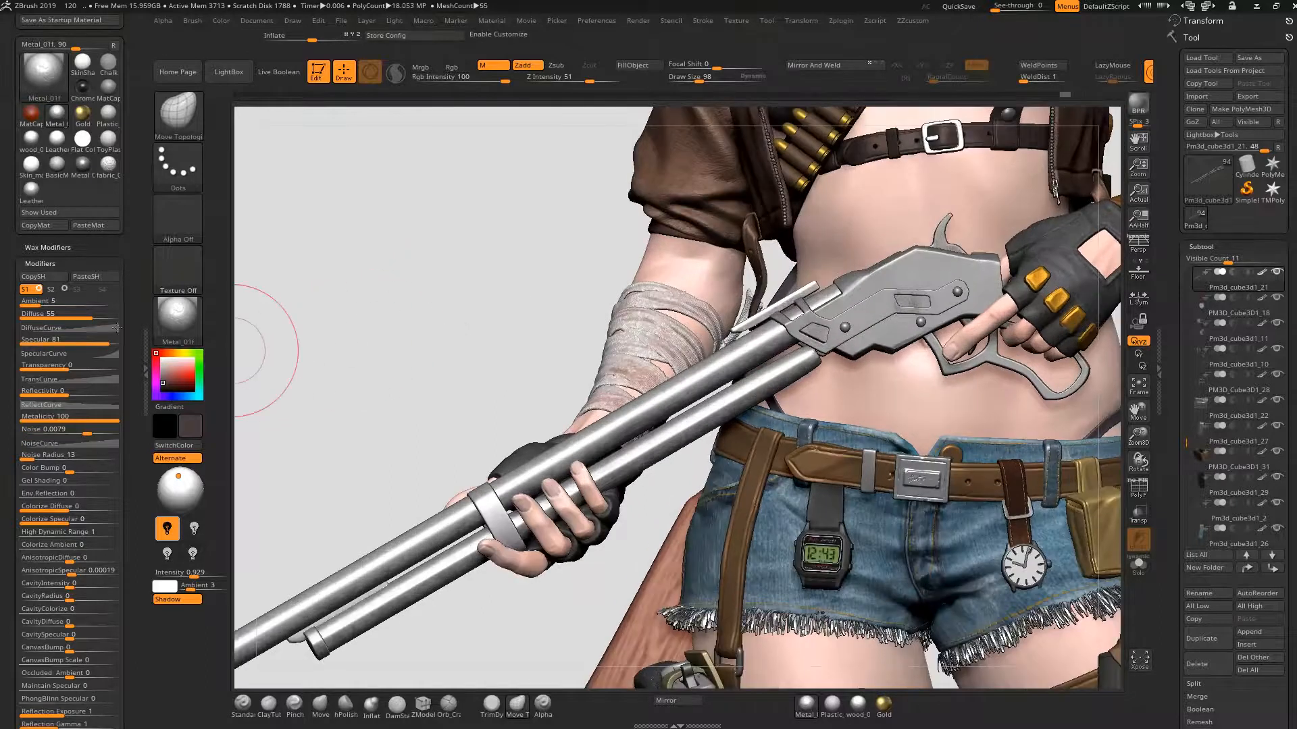
pyautogui.moveTo(84, 317); pyautogui.dragTo(62, 317)
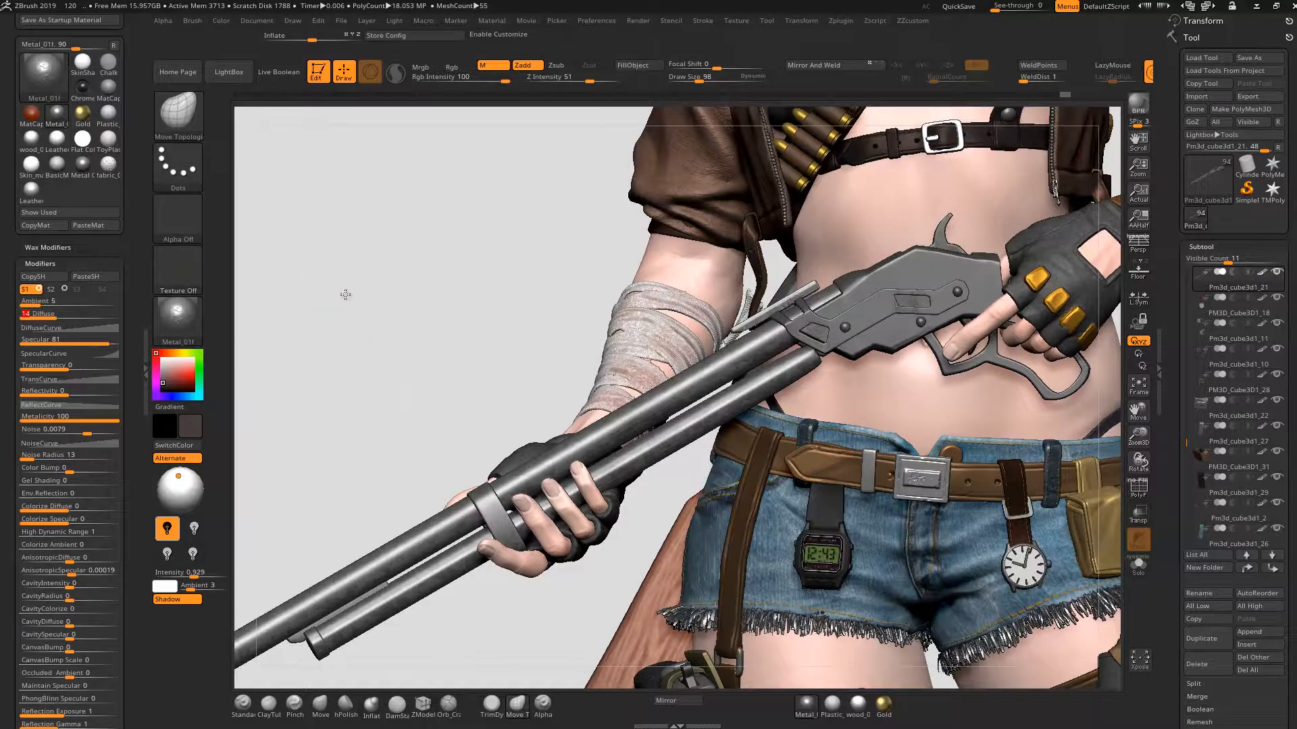
pyautogui.moveTo(349, 284); pyautogui.dragTo(295, 345)
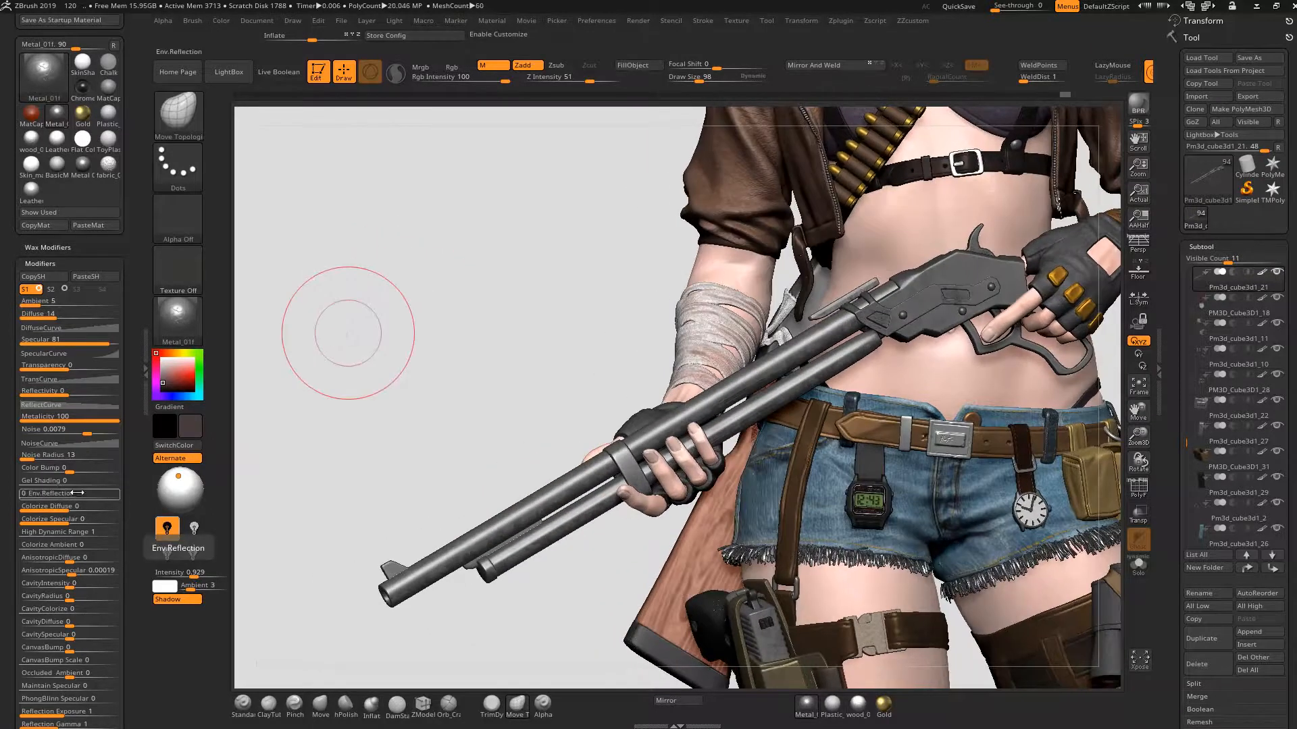
# - Try the Metal_01f material with a Color Bump of -0.03004 on the handheld shotgun
pyautogui.moveTo(70, 468)
pyautogui.mouseDown()
pyautogui.moveTo(123, 468)
pyautogui.moveTo(61, 473)
pyautogui.mouseUp()
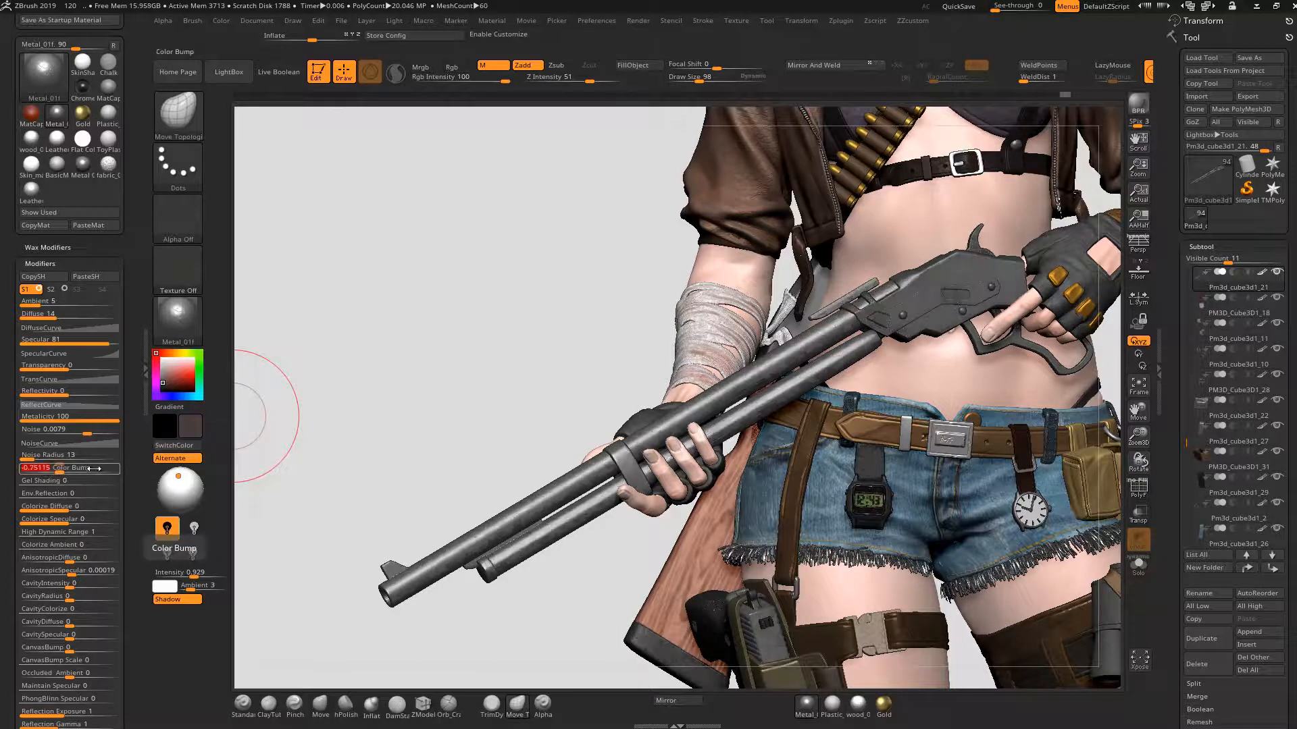
pyautogui.moveTo(420, 313); pyautogui.dragTo(343, 314)
pyautogui.moveTo(63, 468); pyautogui.dragTo(59, 468)
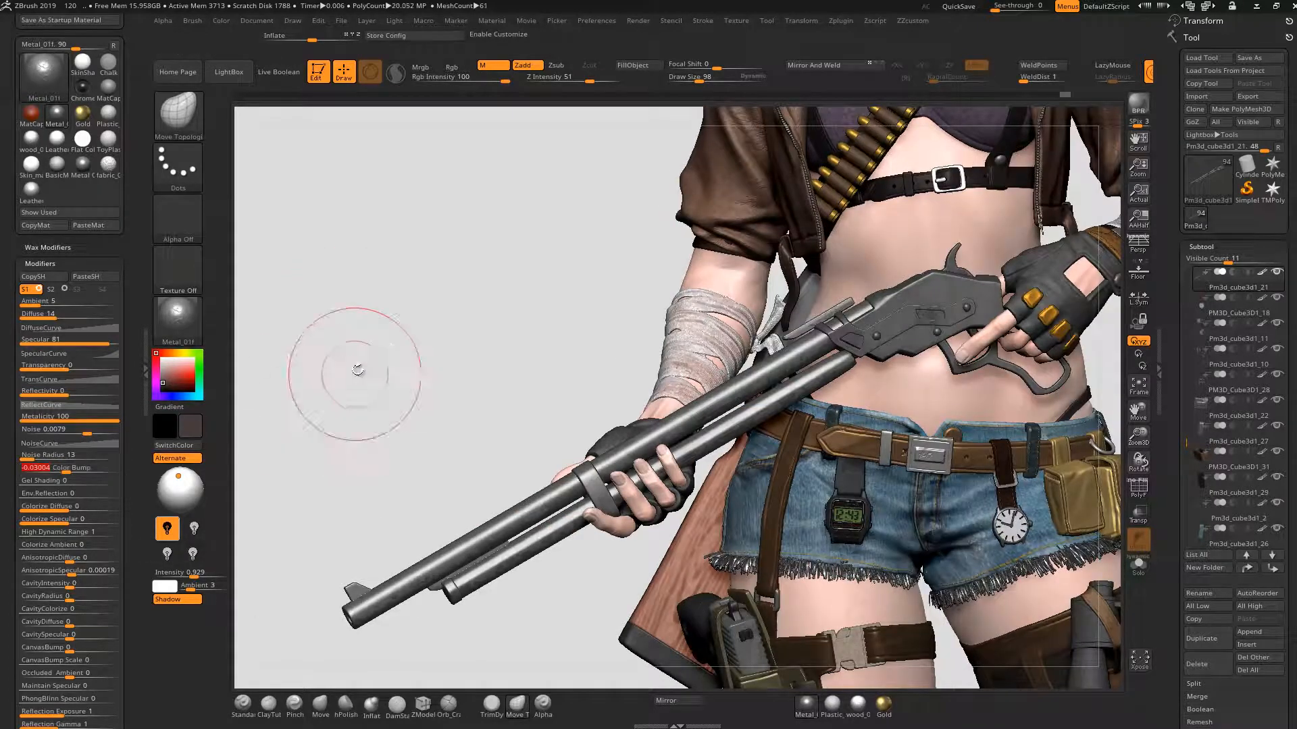
# - Fill the belt buckle subtool Pm3d_cube3d1_22 and the chest strap buckle subtool Pm3d_cube3d1_24 with the Metal_01f material only
pyautogui.moveTo(449, 353)
pyautogui.mouseDown()
pyautogui.moveTo(403, 376)
pyautogui.moveTo(414, 367)
pyautogui.moveTo(347, 357)
pyautogui.moveTo(449, 350)
pyautogui.mouseUp()
pyautogui.keyDown('alt'); pyautogui.moveTo(632, 402); pyautogui.dragTo(712, 439); pyautogui.keyUp('alt')
pyautogui.keyDown('alt'); pyautogui.click(985, 466); pyautogui.keyUp('alt')
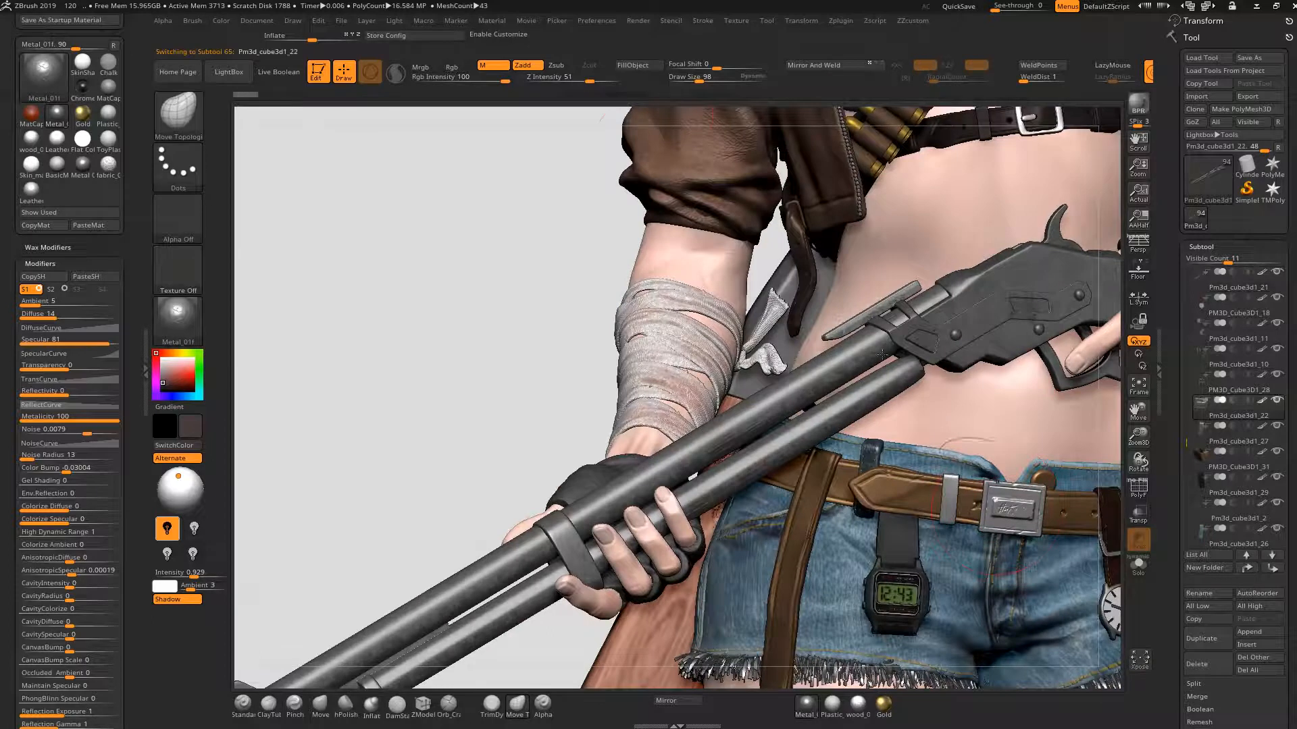
pyautogui.keyDown('alt'); pyautogui.moveTo(480, 359); pyautogui.dragTo(445, 472); pyautogui.keyUp('alt')
pyautogui.keyDown('alt'); pyautogui.moveTo(545, 306); pyautogui.dragTo(510, 387); pyautogui.keyUp('alt')
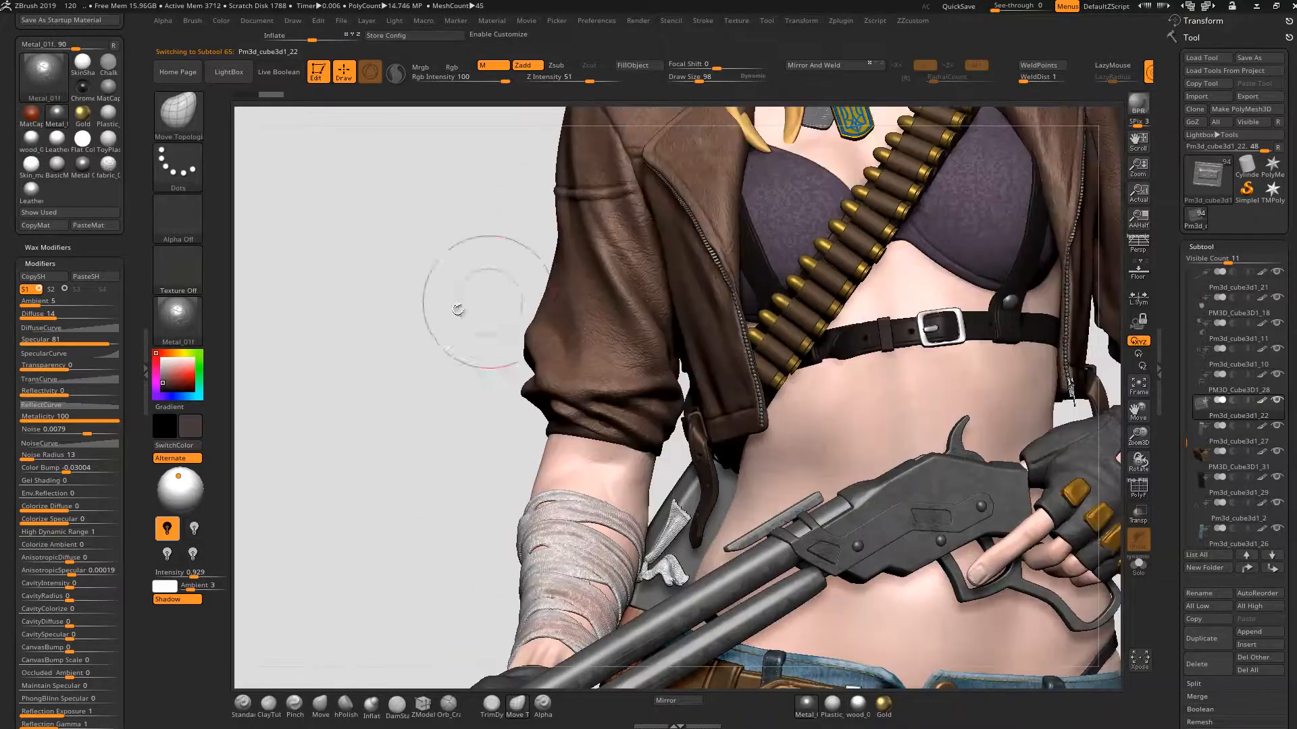
pyautogui.keyDown('alt'); pyautogui.moveTo(863, 351); pyautogui.dragTo(816, 394); pyautogui.keyUp('alt')
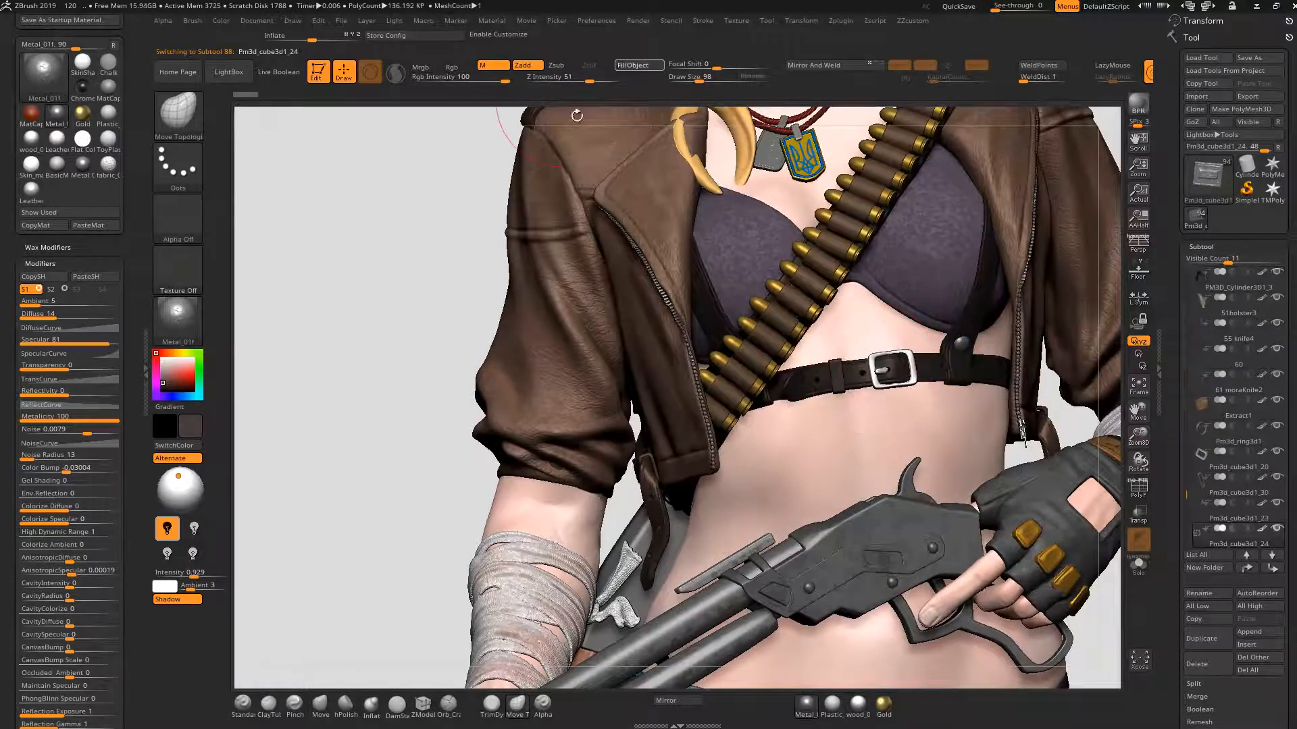
# - Hide the wooden stock of the back shotgun, subtool 60, and fill its visible metal parts with the Metal_01f material only
pyautogui.keyDown('alt'); pyautogui.moveTo(419, 362); pyautogui.dragTo(491, 312); pyautogui.keyUp('alt')
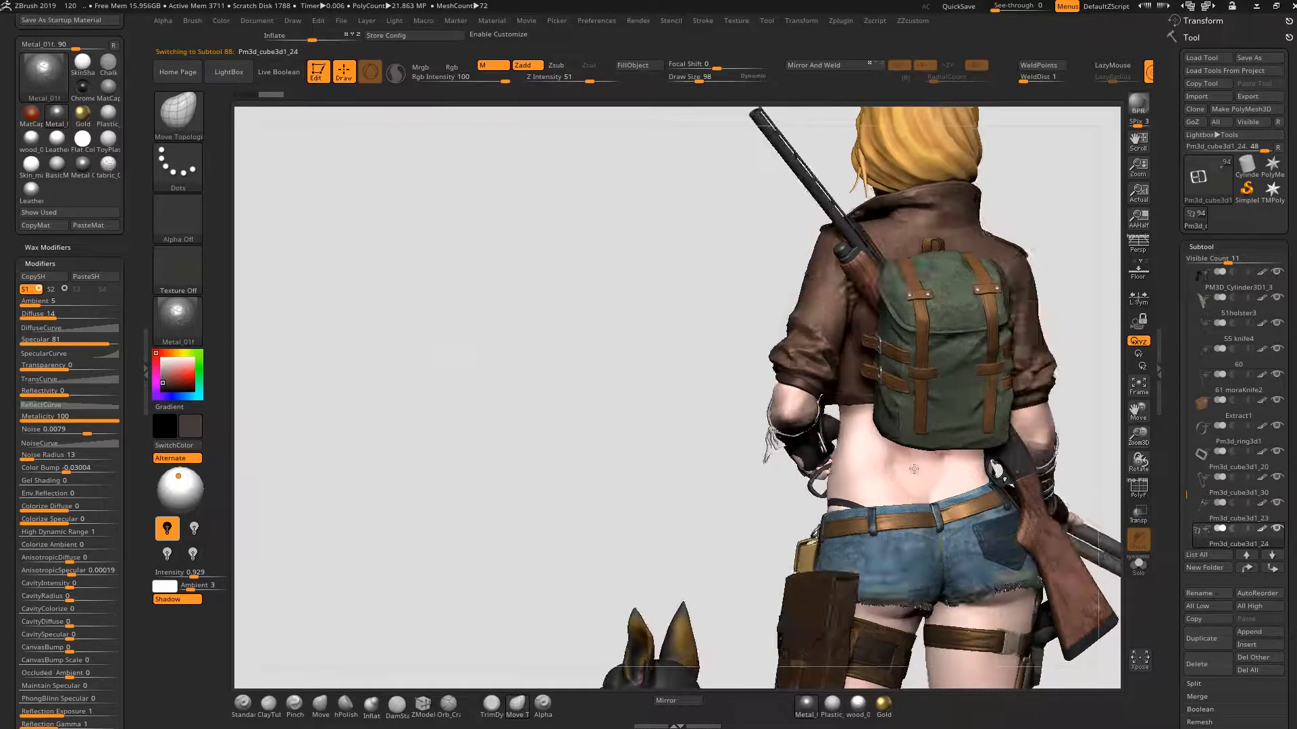
pyautogui.moveTo(783, 426); pyautogui.dragTo(716, 430)
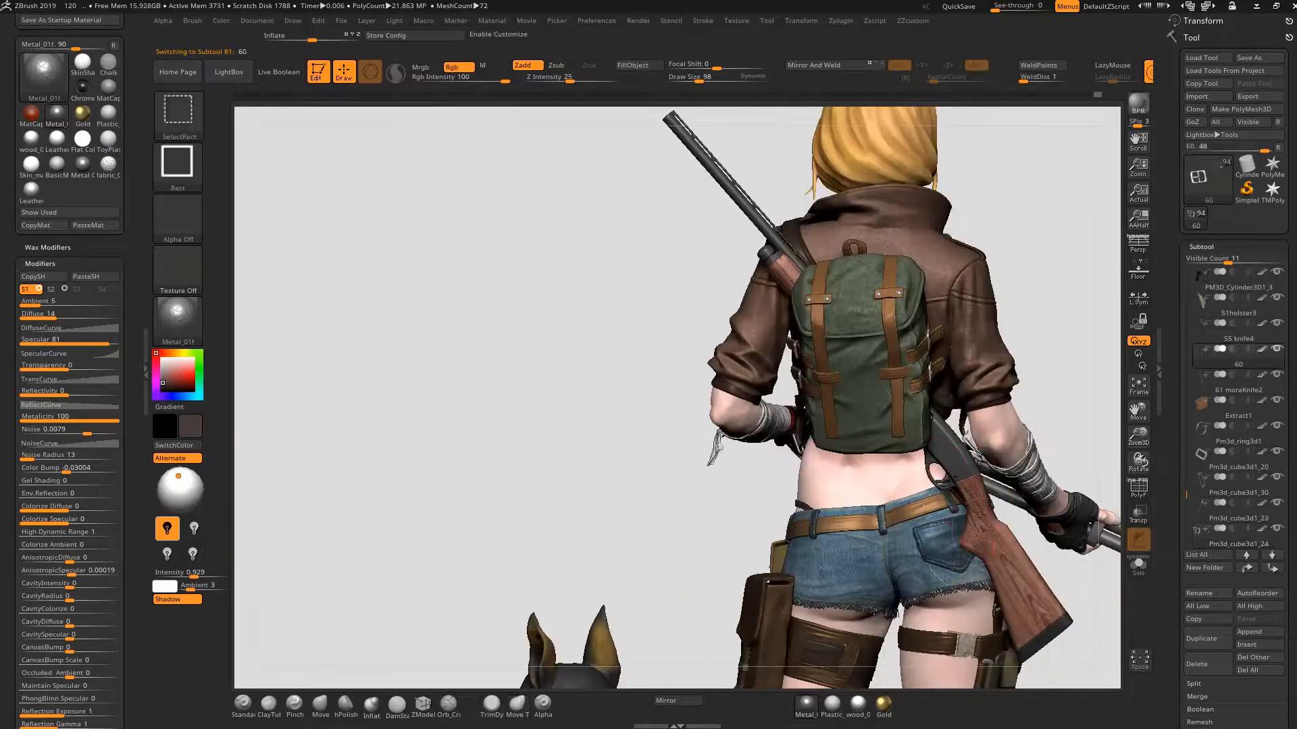
pyautogui.keyDown('ctrl'); pyautogui.keyDown('shift'); pyautogui.click(986, 529); pyautogui.keyUp('shift'); pyautogui.keyUp('ctrl')
pyautogui.keyDown('ctrl'); pyautogui.keyDown('shift'); pyautogui.moveTo(1082, 363); pyautogui.dragTo(1069, 386); pyautogui.keyUp('shift'); pyautogui.keyUp('ctrl')
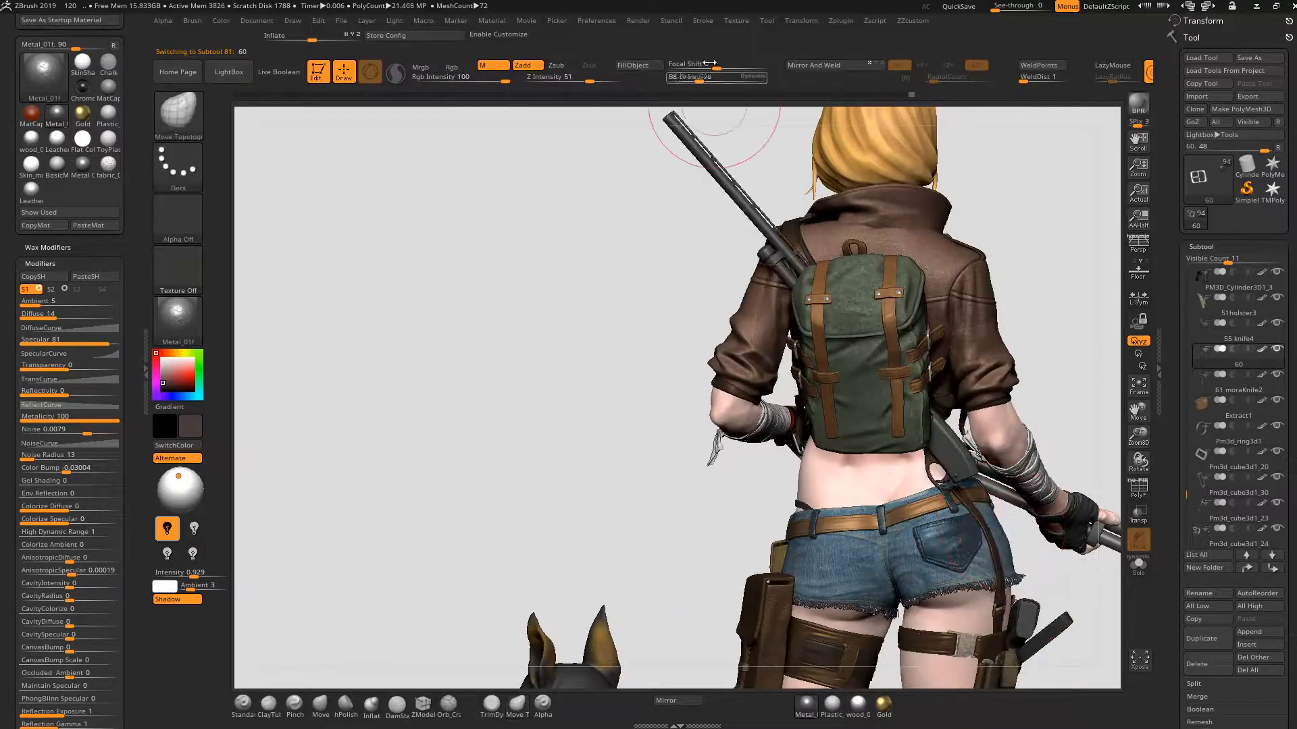
pyautogui.moveTo(550, 275)
pyautogui.mouseDown()
pyautogui.moveTo(561, 249)
pyautogui.moveTo(544, 255)
pyautogui.moveTo(574, 245)
pyautogui.mouseUp()
# - Set the Metal_01f material's Color Bump to -0.53001 and unhide the back shotgun's wooden stock
pyautogui.keyDown('alt'); pyautogui.moveTo(579, 392); pyautogui.dragTo(561, 404); pyautogui.keyUp('alt')
pyautogui.moveTo(1094, 270)
pyautogui.keyDown('alt'); pyautogui.mouseDown()
pyautogui.moveTo(1063, 236)
pyautogui.moveTo(1103, 266)
pyautogui.mouseUp(); pyautogui.keyUp('alt')
pyautogui.moveTo(706, 349); pyautogui.dragTo(395, 428)
pyautogui.moveTo(63, 470); pyautogui.dragTo(66, 469)
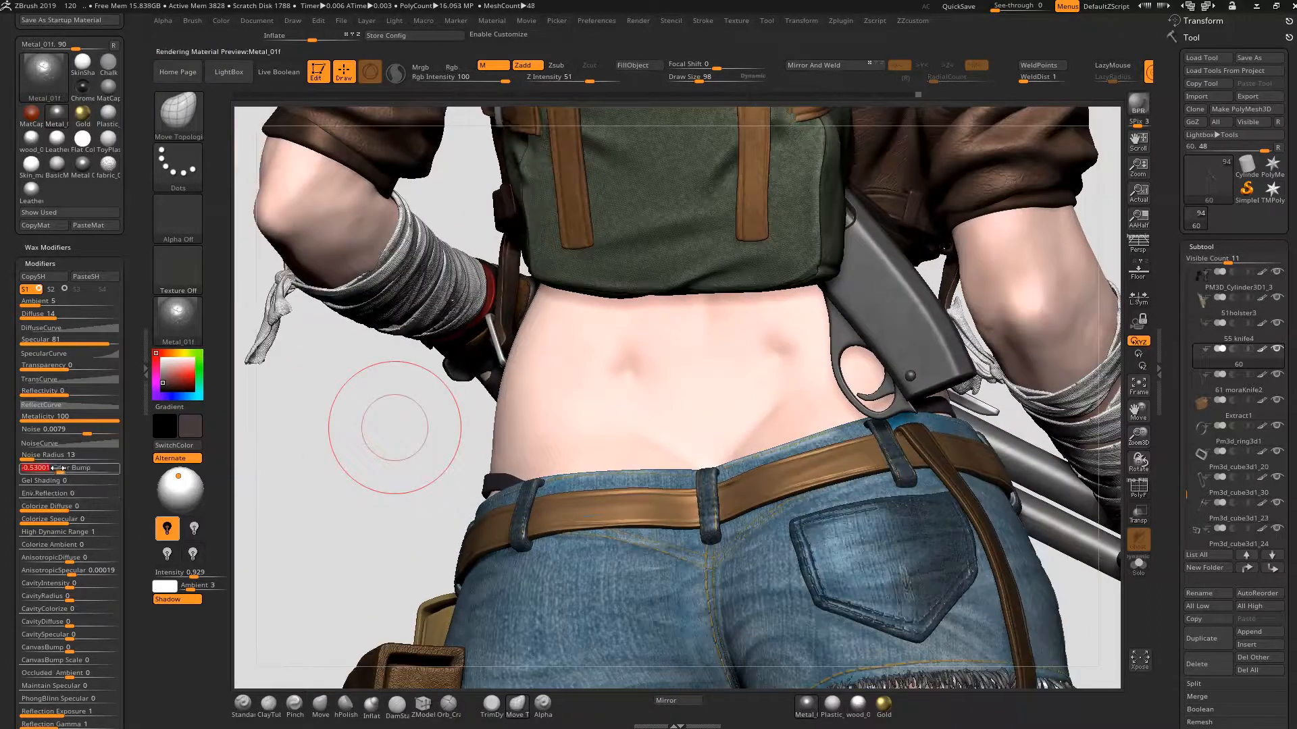
pyautogui.click(58, 468)
pyautogui.keyDown('alt'); pyautogui.moveTo(245, 457); pyautogui.dragTo(338, 442); pyautogui.keyUp('alt')
pyautogui.keyDown('ctrl'); pyautogui.keyDown('shift'); pyautogui.click(417, 457); pyautogui.keyUp('shift'); pyautogui.keyUp('ctrl')
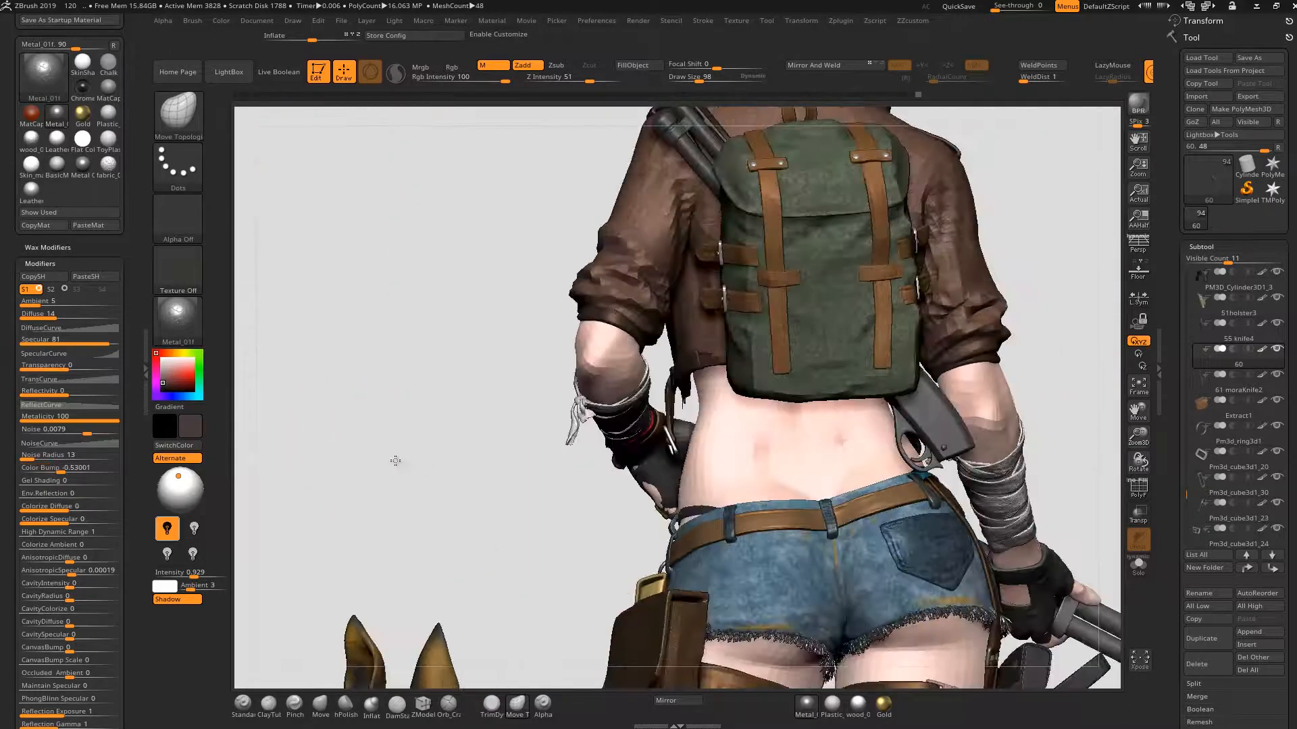
# - Make the handheld shotgun subtool Pm3d_cube3d1_21 active and unhide its wooden parts and cloth wrap
pyautogui.moveTo(368, 463)
pyautogui.mouseDown()
pyautogui.moveTo(491, 472)
pyautogui.moveTo(486, 439)
pyautogui.mouseUp()
pyautogui.hotkey('ctrl', 'z')
pyautogui.hotkey('ctrl', 'z')
pyautogui.hotkey('ctrl', 'z')
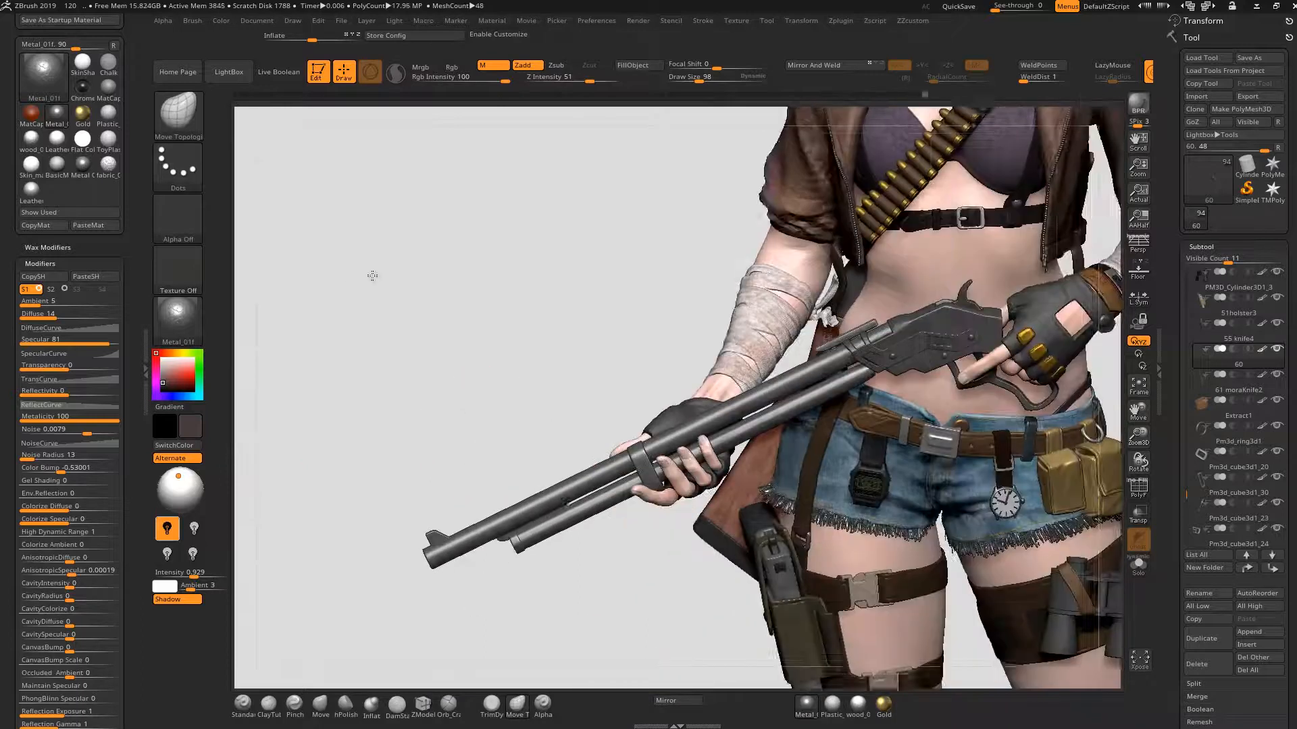
pyautogui.hotkey('ctrl', 'z')
pyautogui.hotkey('ctrl', 'z')
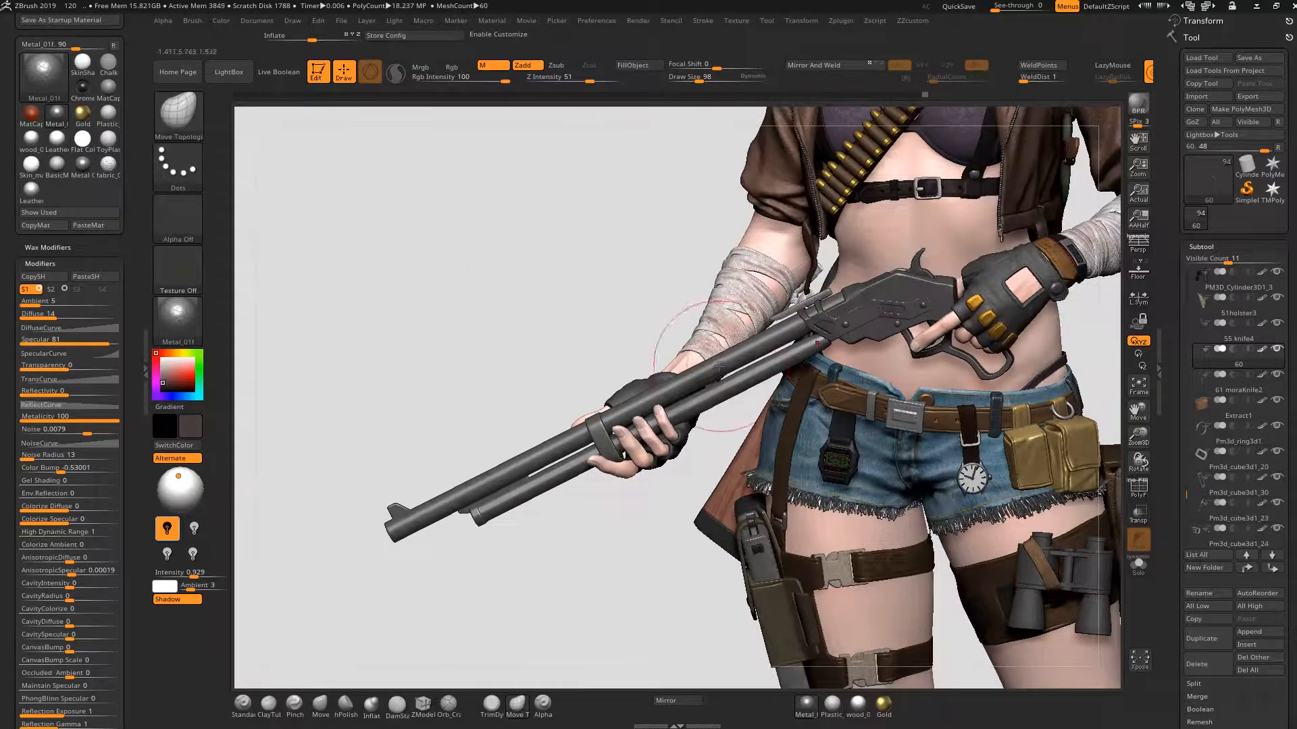
pyautogui.hotkey('ctrl', 'z')
pyautogui.hotkey('ctrl', 'z')
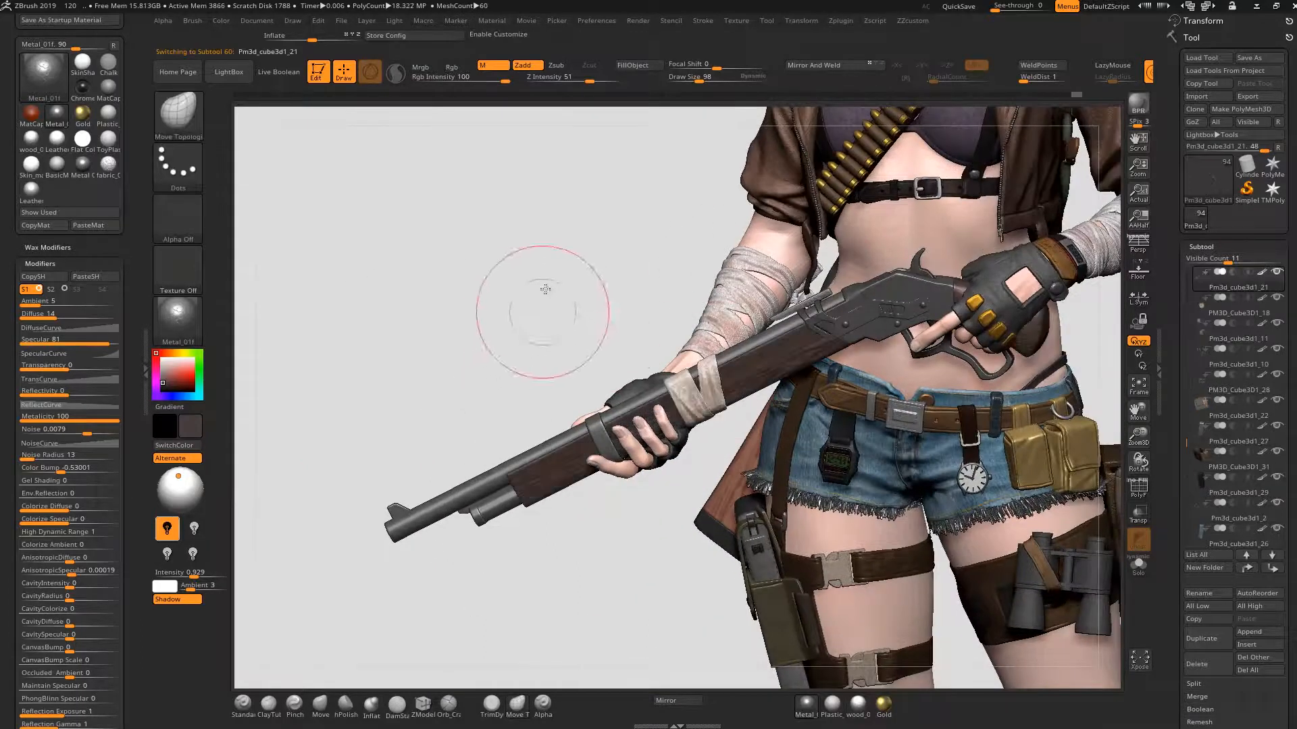
pyautogui.hotkey('ctrl', 'z')
pyautogui.hotkey('ctrl', 'z')
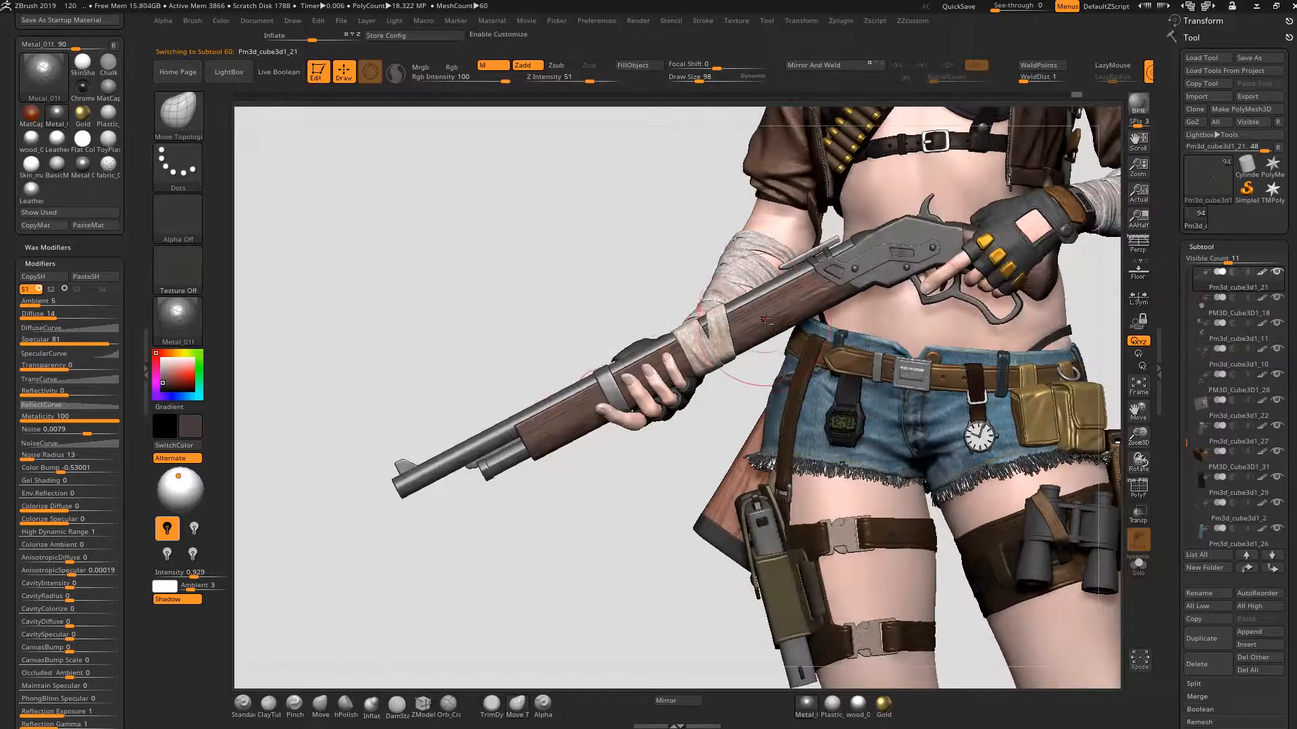
# - Isolate the wooden fore-end of the handheld shotgun, hiding its metal parts and cloth wrap
pyautogui.hotkey('ctrl', 'z')
pyautogui.hotkey('ctrl', 'z')
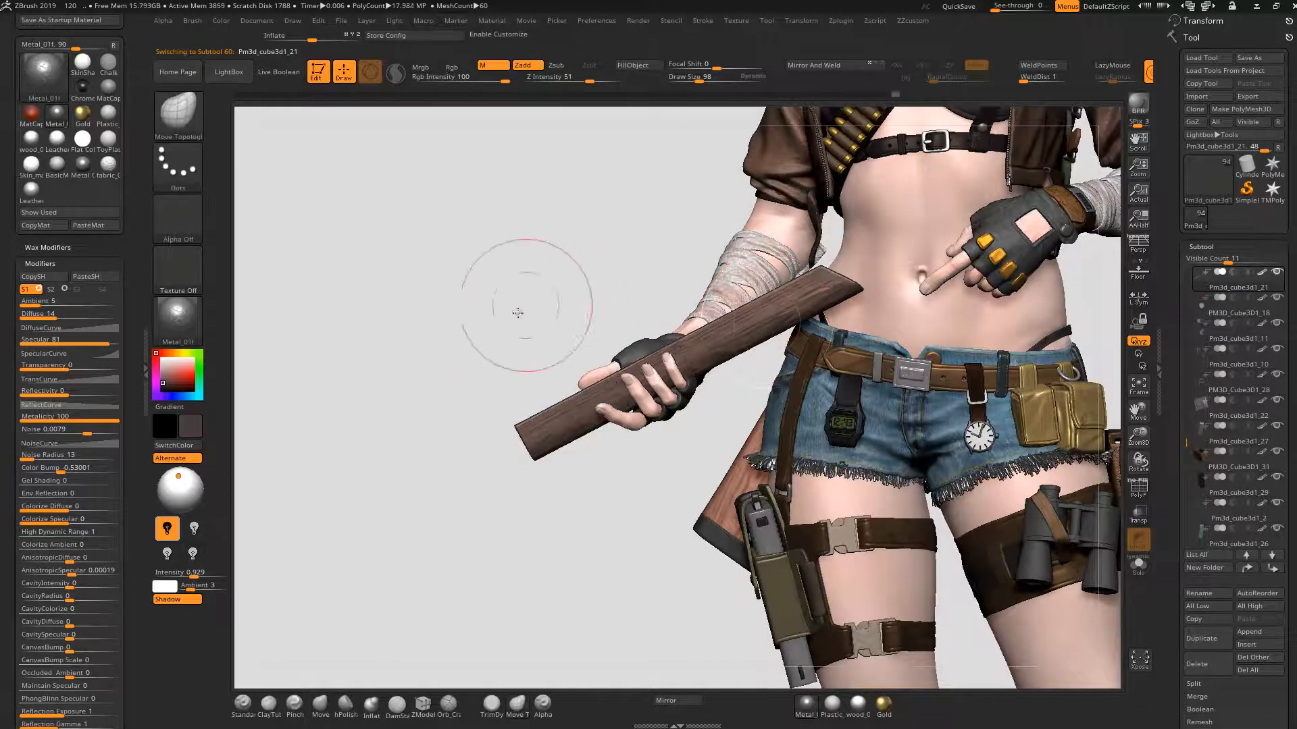
pyautogui.hotkey('ctrl', 'z')
pyautogui.hotkey('ctrl', 'z')
pyautogui.hotkey('ctrl', 'z')
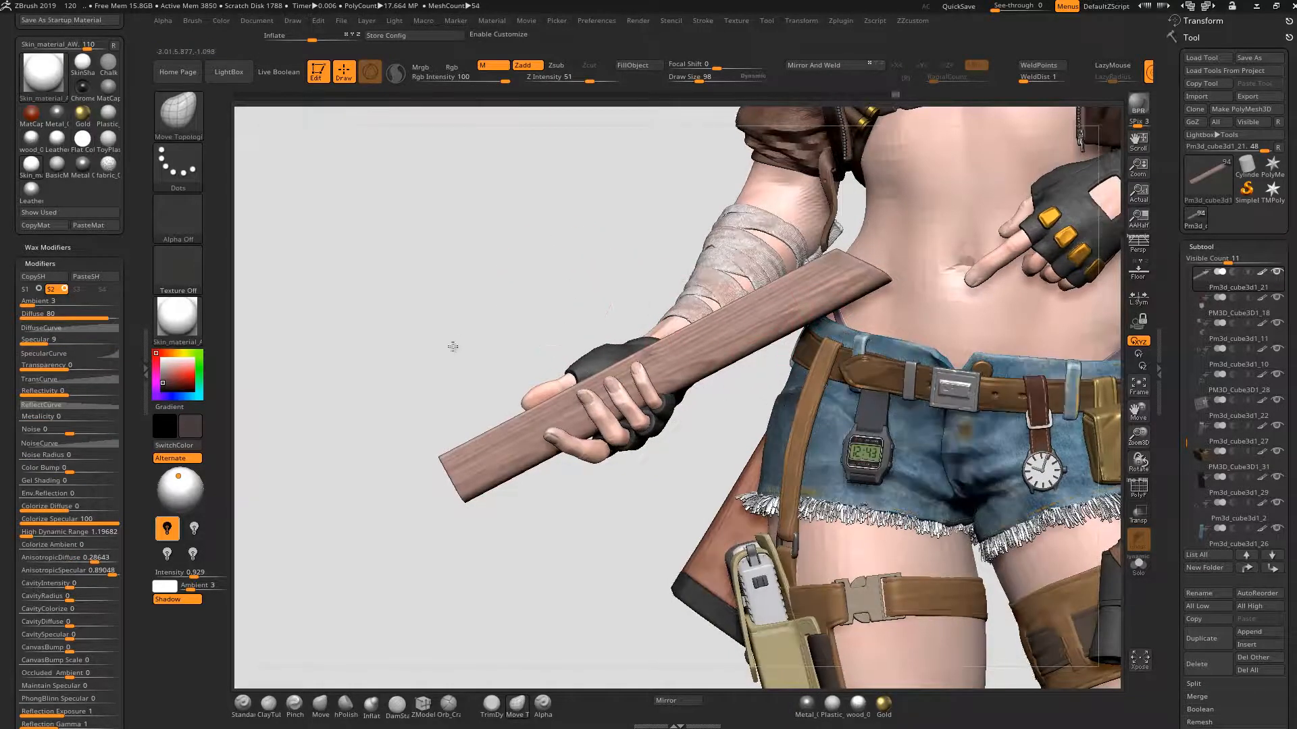
pyautogui.hotkey('ctrl', 'shift', 'z')
pyautogui.hotkey('ctrl', 'shift', 'z')
pyautogui.hotkey('ctrl', 'shift', 'z')
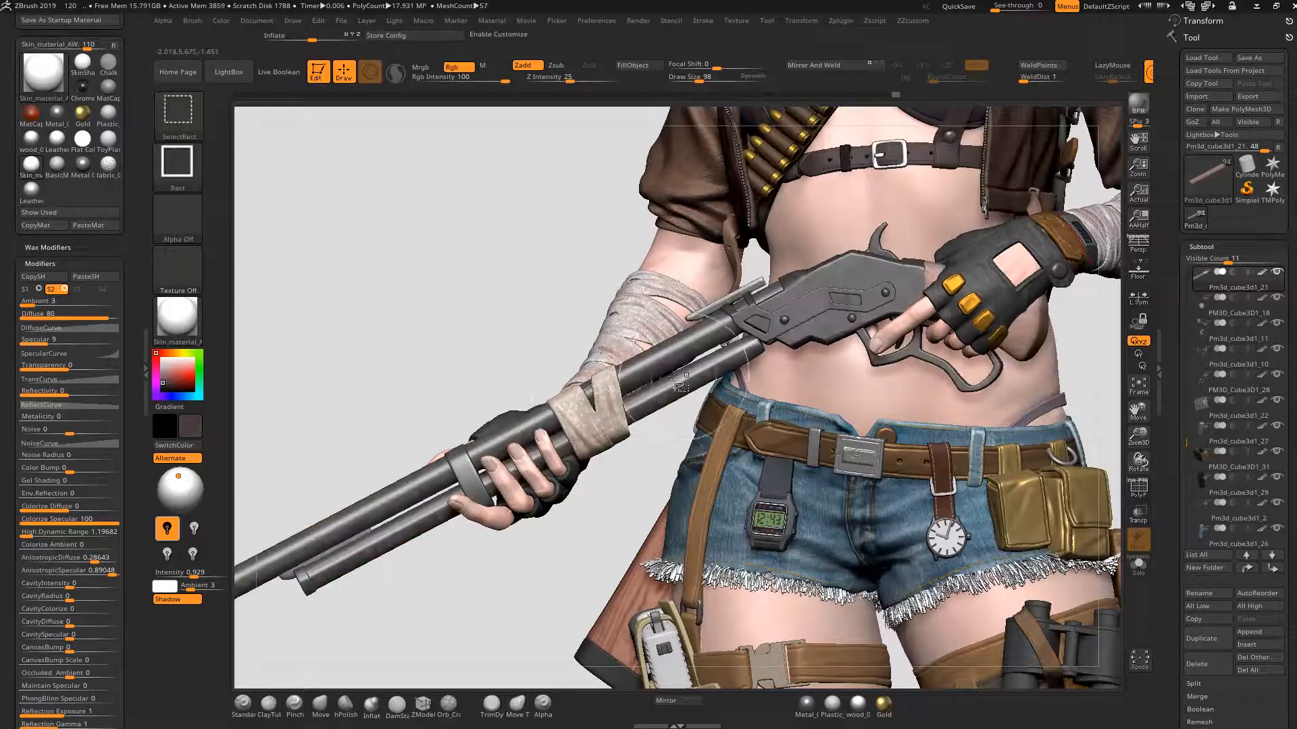
pyautogui.hotkey('ctrl', 'shift', 'z')
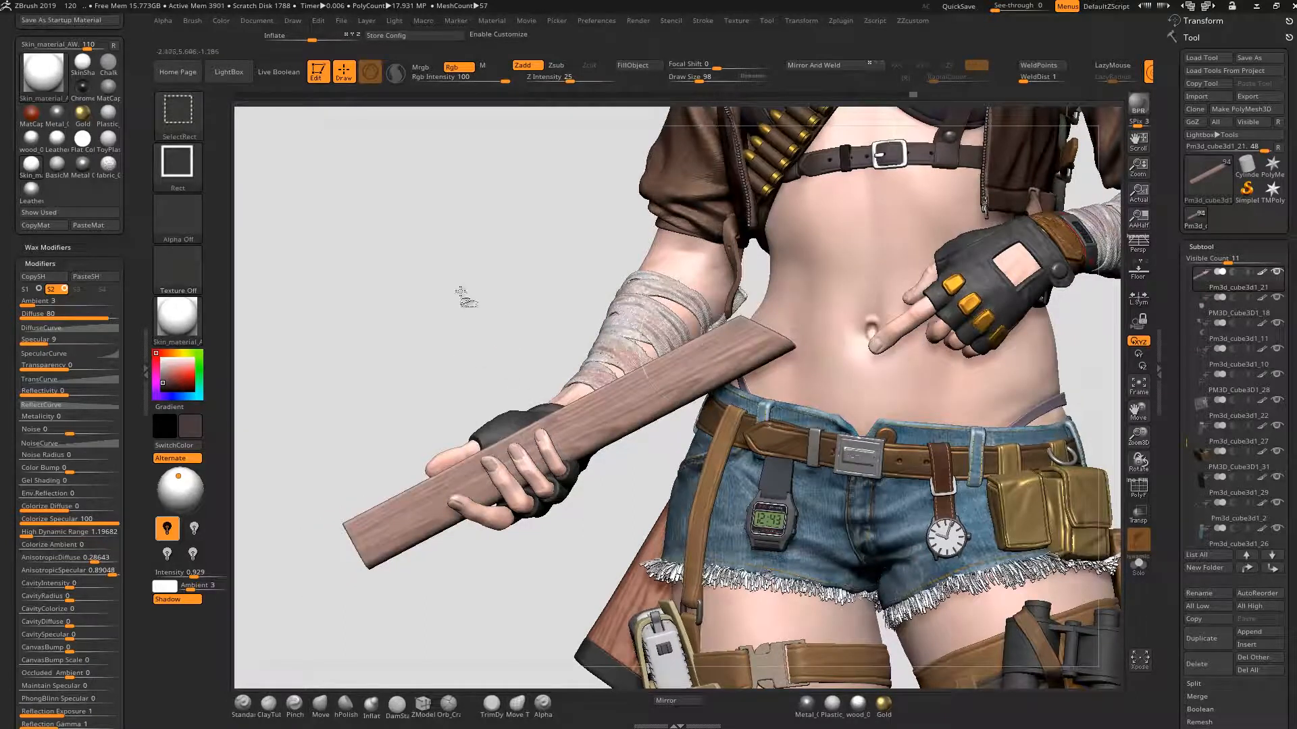
pyautogui.hotkey('ctrl', 'shift', 'z')
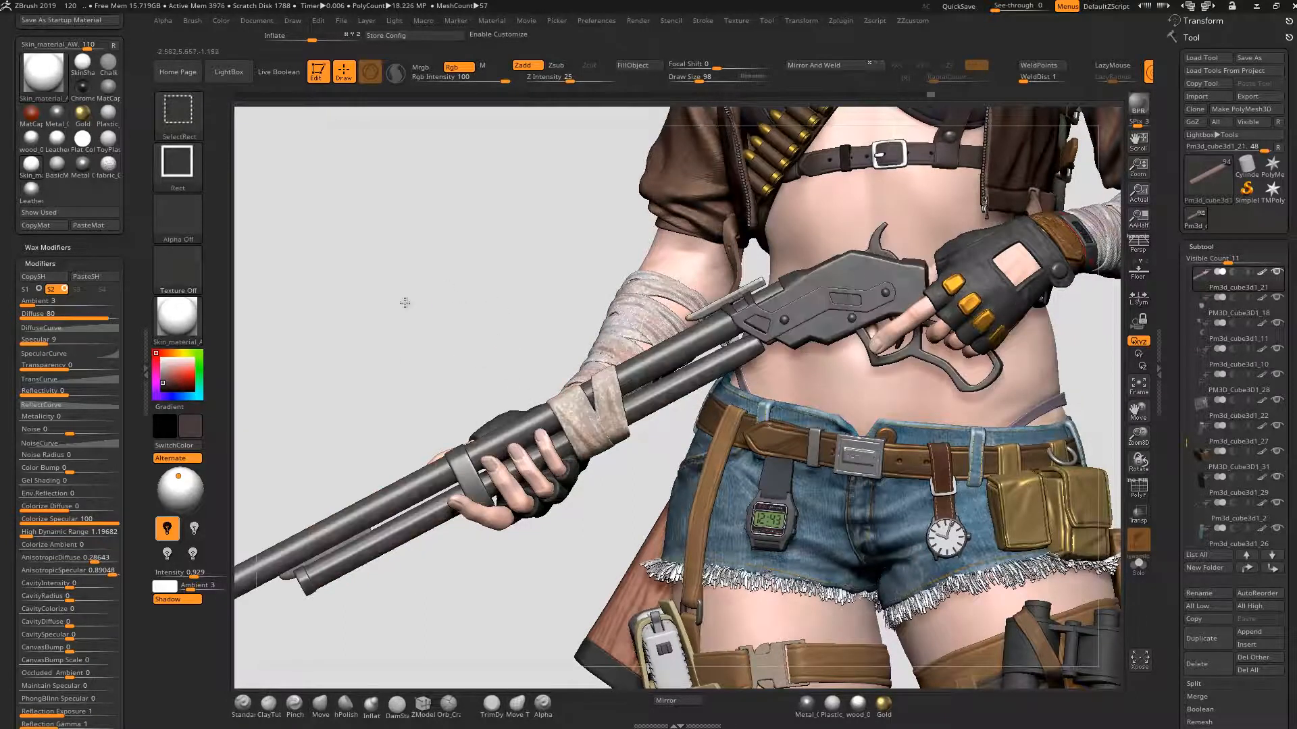
pyautogui.hotkey('ctrl', 'shift', 'z')
# - Fill the isolated wooden fore-end with the wood_01f material only and unhide the rest of the handheld shotgun
pyautogui.click(856, 707)
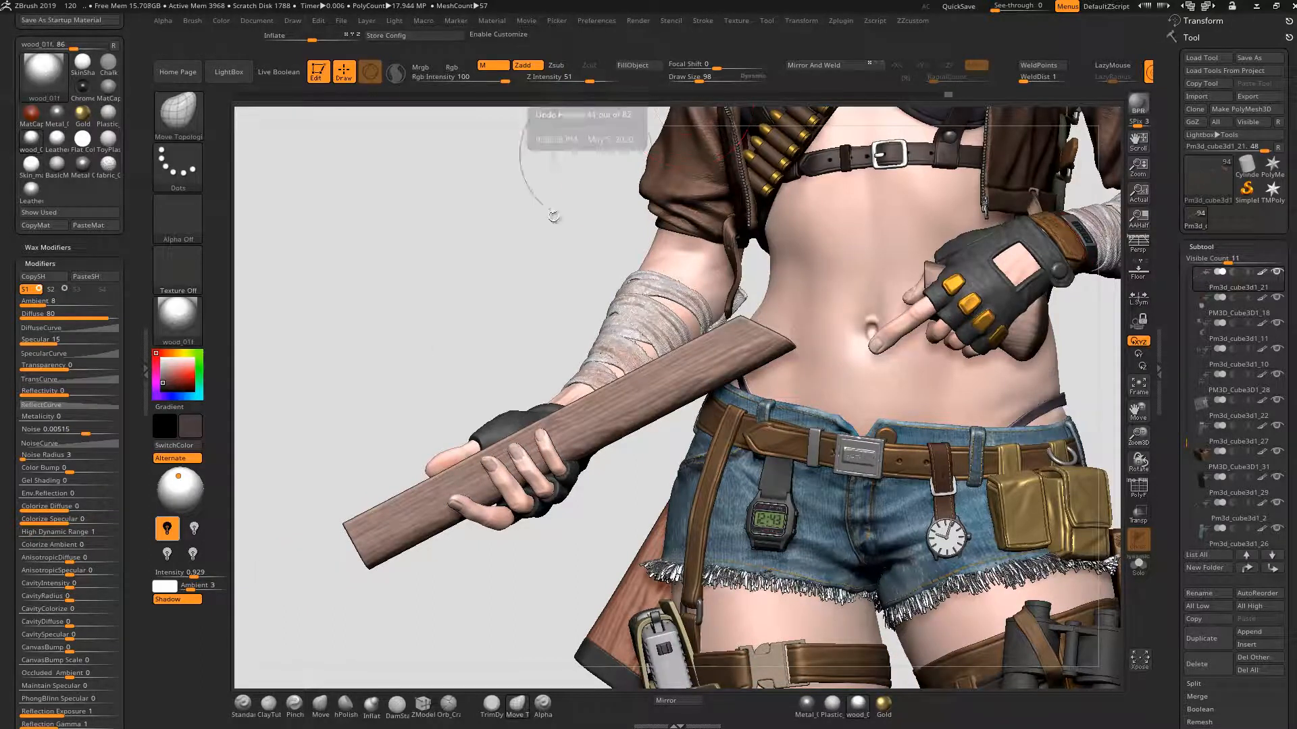
pyautogui.hotkey('ctrl', 'shift')
pyautogui.keyDown('ctrl'); pyautogui.keyDown('shift'); pyautogui.click(459, 306); pyautogui.keyUp('shift'); pyautogui.keyUp('ctrl')
# - Set the wood_01f material's Diffuse to 48
pyautogui.keyDown('alt'); pyautogui.moveTo(254, 294); pyautogui.dragTo(356, 224); pyautogui.keyUp('alt')
pyautogui.keyDown('alt'); pyautogui.moveTo(623, 326); pyautogui.dragTo(321, 389); pyautogui.keyUp('alt')
pyautogui.moveTo(90, 317); pyautogui.dragTo(86, 319)
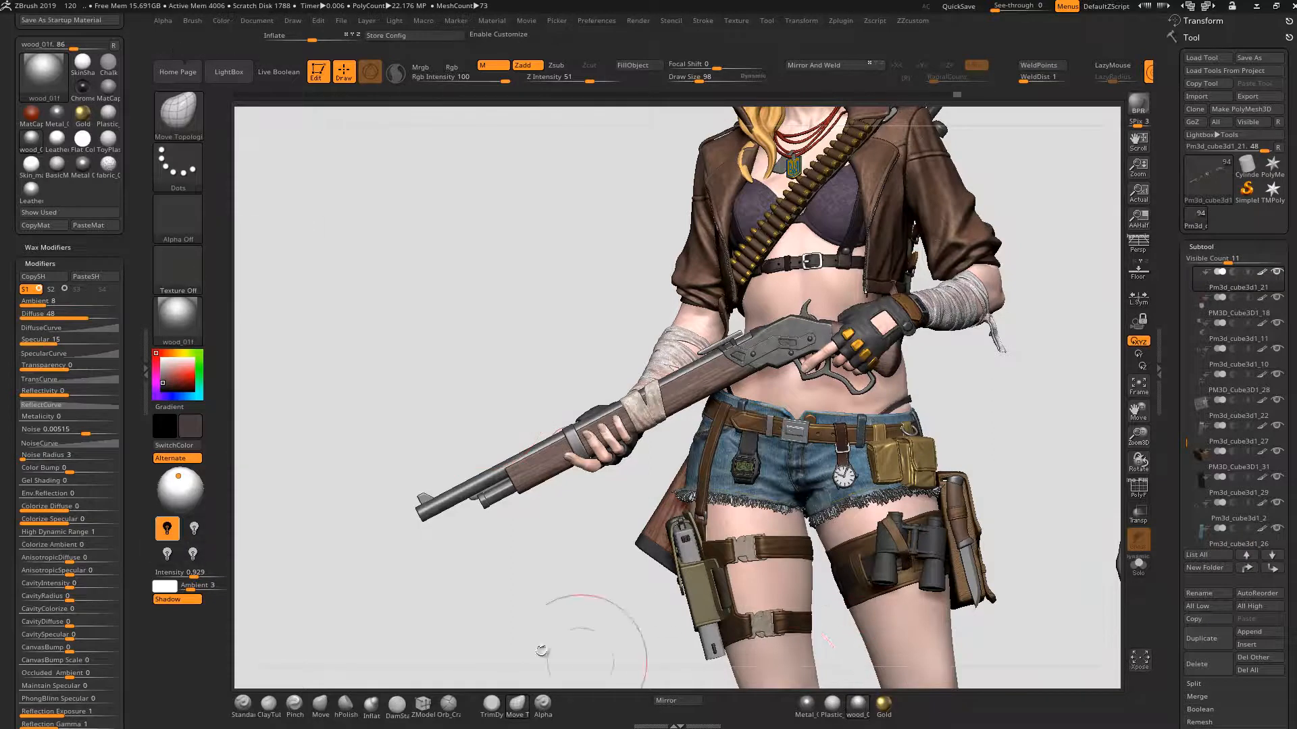
# - Save the wood_01f material to the Female_hunter_course folder, replacing the existing wood_01f.ZMT file
pyautogui.click(858, 705)
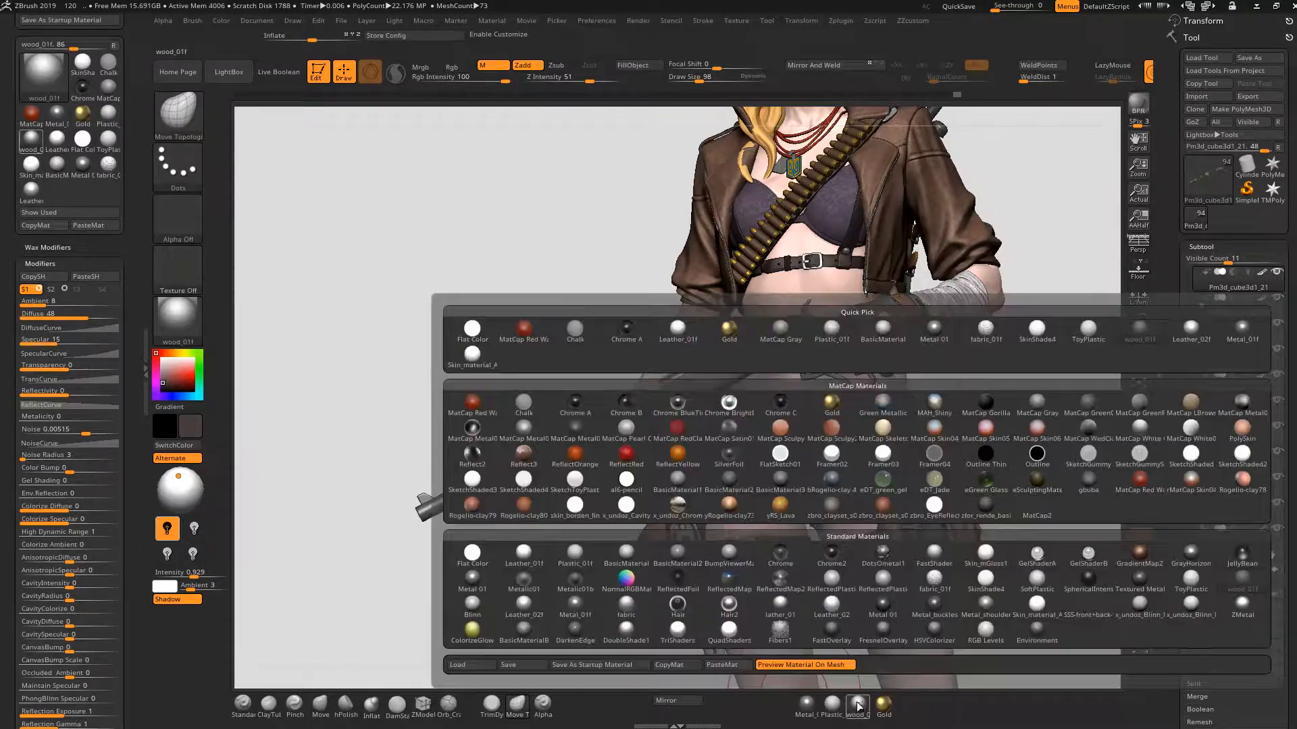
pyautogui.click(535, 666)
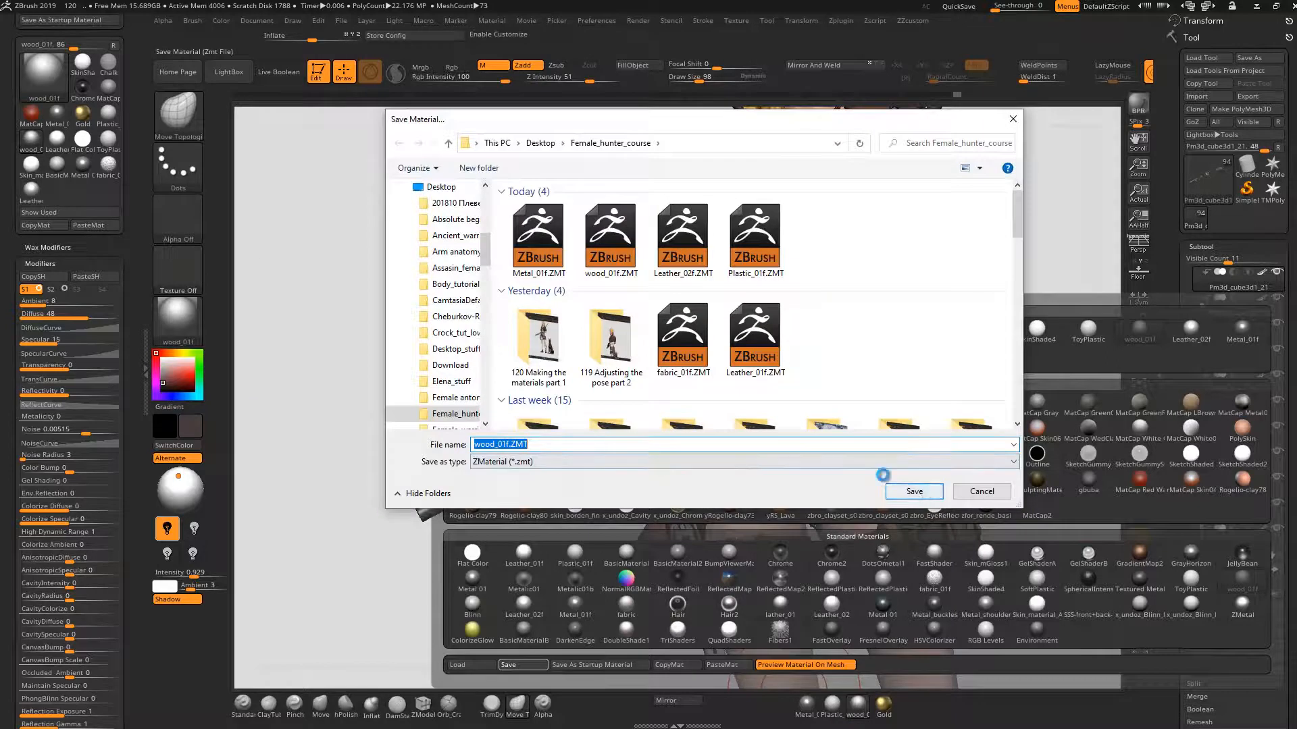
pyautogui.click(914, 492)
pyautogui.click(688, 390)
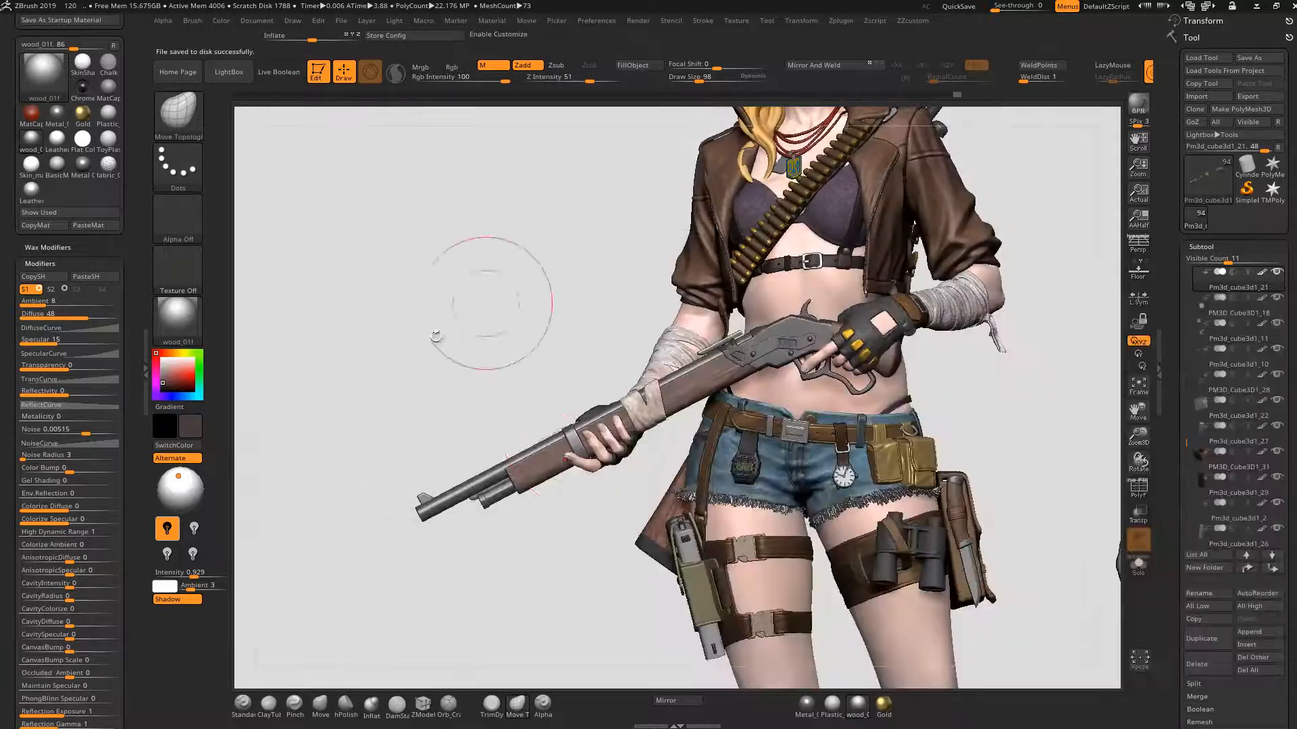
# - Save the Metal_01f material to the Female_hunter_course folder, replacing the existing Metal_01f.ZMT file
pyautogui.click(804, 709)
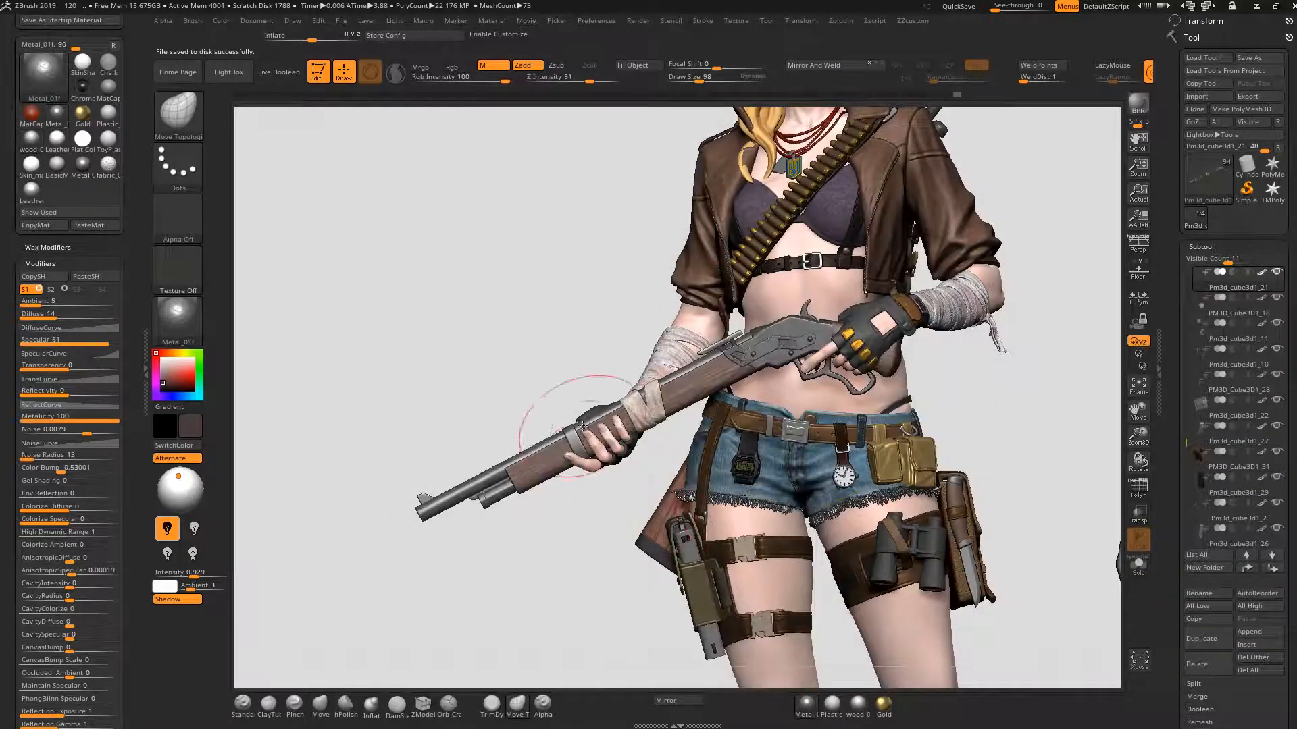
pyautogui.keyDown('ctrl'); pyautogui.moveTo(414, 364); pyautogui.dragTo(797, 653, button='right'); pyautogui.keyUp('ctrl')
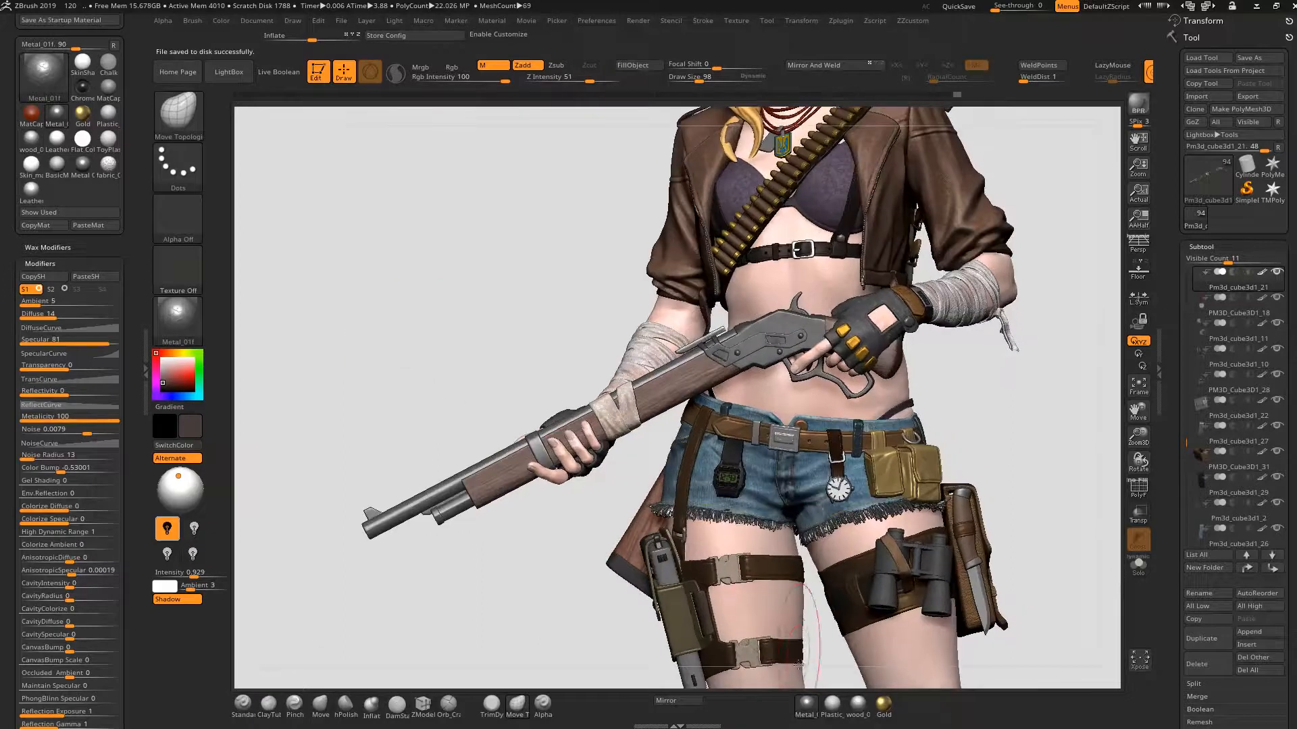
pyautogui.click(807, 706)
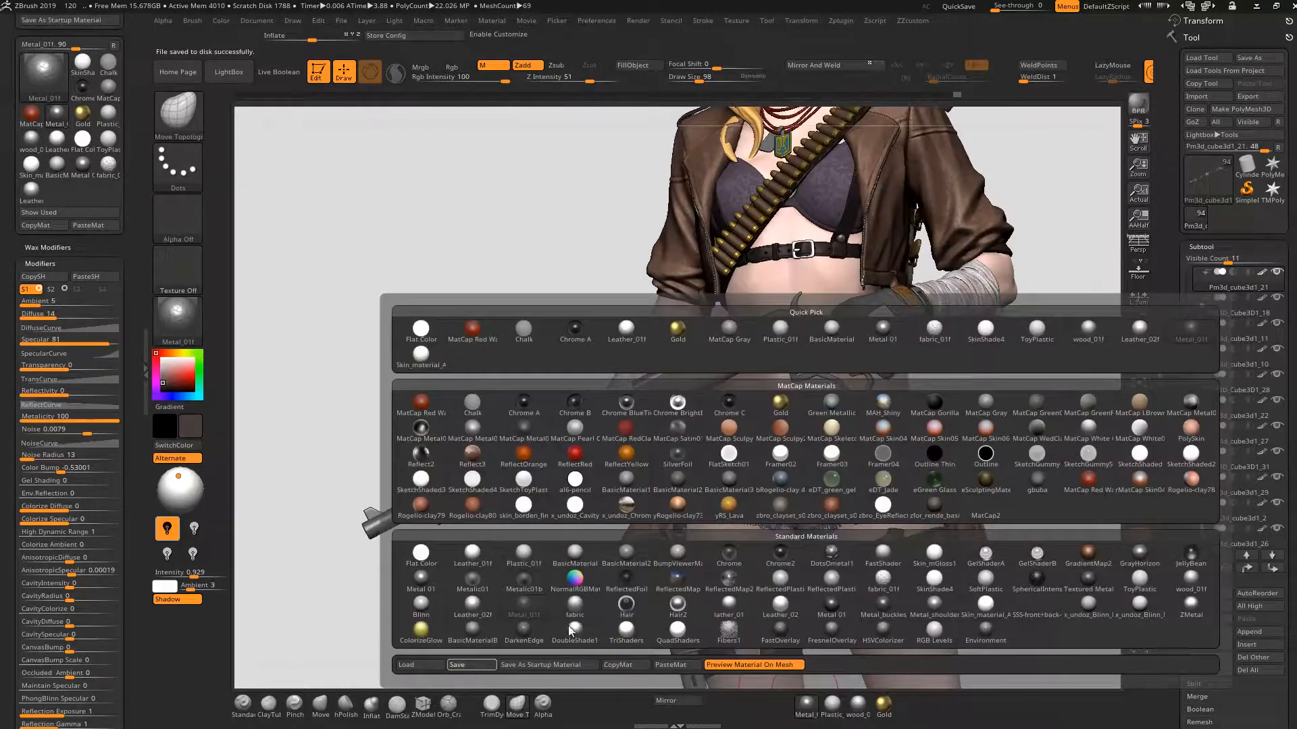
pyautogui.click(472, 665)
pyautogui.click(913, 491)
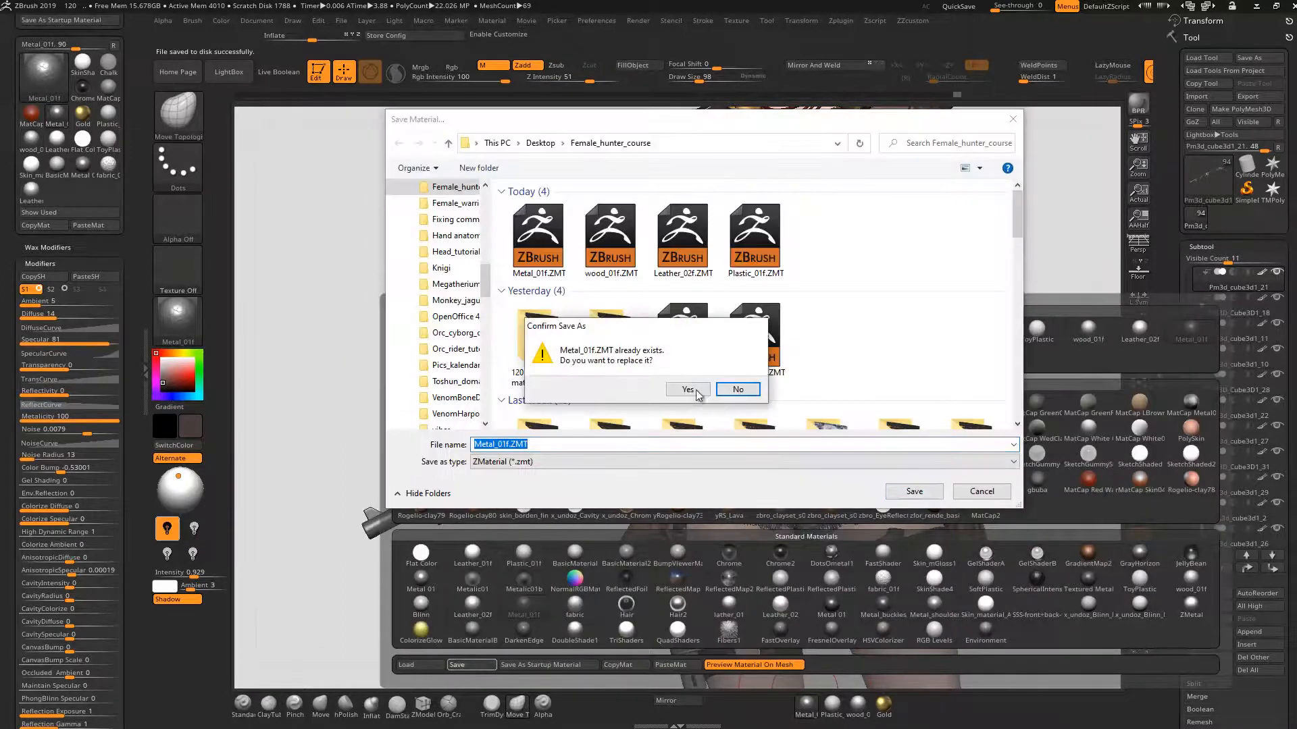
pyautogui.click(687, 389)
# - Make the digital watch subtool PM3D_Cube3D1_28 on the belt active and show it in Solo mode
pyautogui.keyDown('ctrl'); pyautogui.moveTo(498, 313); pyautogui.dragTo(706, 296, button='right'); pyautogui.keyUp('ctrl')
pyautogui.keyDown('alt'); pyautogui.moveTo(917, 395); pyautogui.dragTo(878, 324); pyautogui.keyUp('alt')
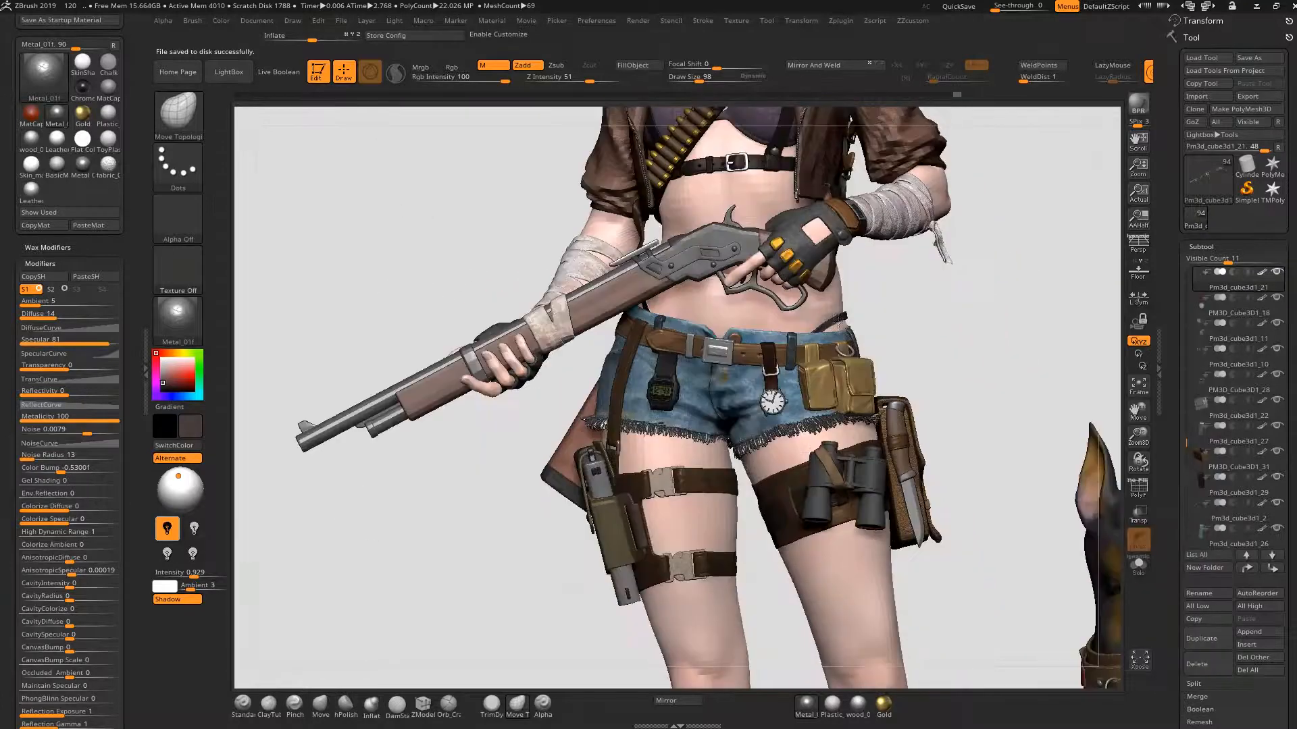
pyautogui.keyDown('alt'); pyautogui.moveTo(969, 347); pyautogui.dragTo(918, 350); pyautogui.keyUp('alt')
pyautogui.keyDown('alt'); pyautogui.click(541, 391); pyautogui.keyUp('alt')
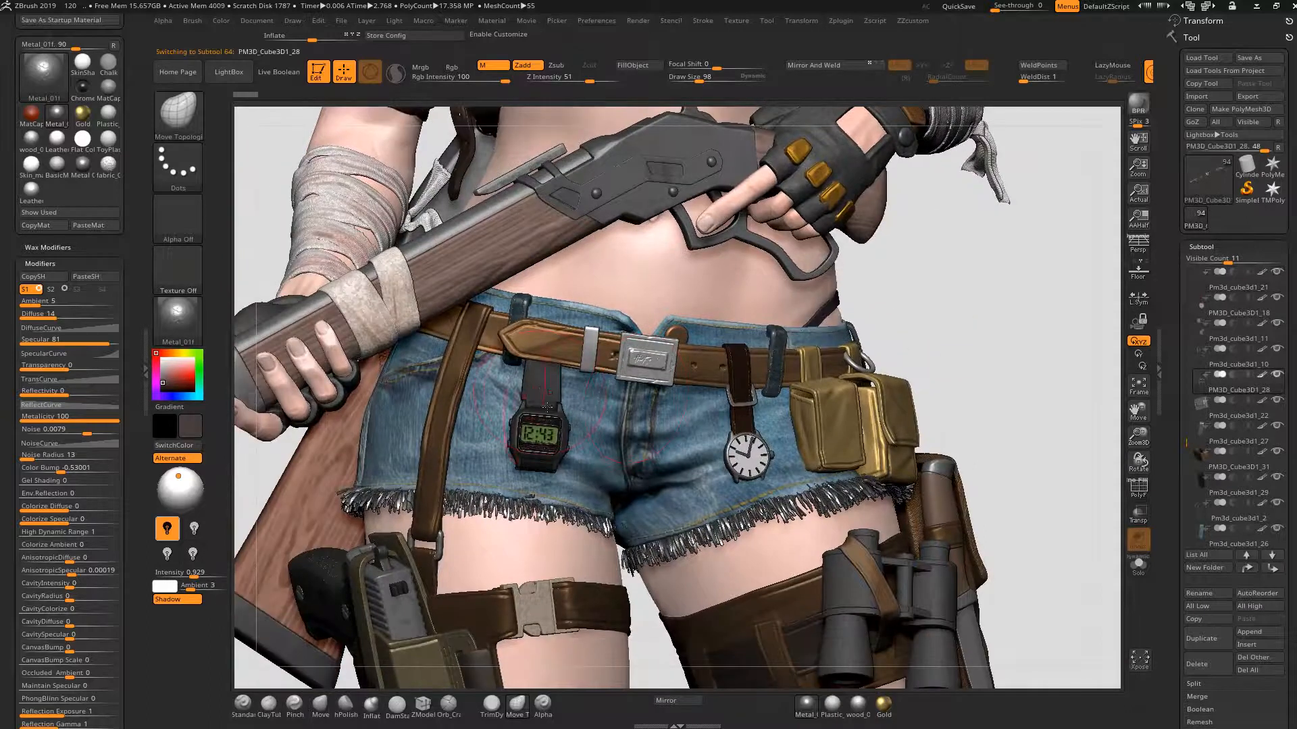
pyautogui.moveTo(958, 315); pyautogui.dragTo(956, 291)
pyautogui.click(1139, 564)
# - Isolate the face of the digital watch with its display, hiding the case and strap
pyautogui.keyDown('alt'); pyautogui.moveTo(716, 564); pyautogui.dragTo(814, 336); pyautogui.keyUp('alt')
pyautogui.moveTo(878, 387); pyautogui.dragTo(824, 419)
pyautogui.keyDown('ctrl'); pyautogui.keyDown('shift'); pyautogui.click(554, 525); pyautogui.keyUp('shift'); pyautogui.keyUp('ctrl')
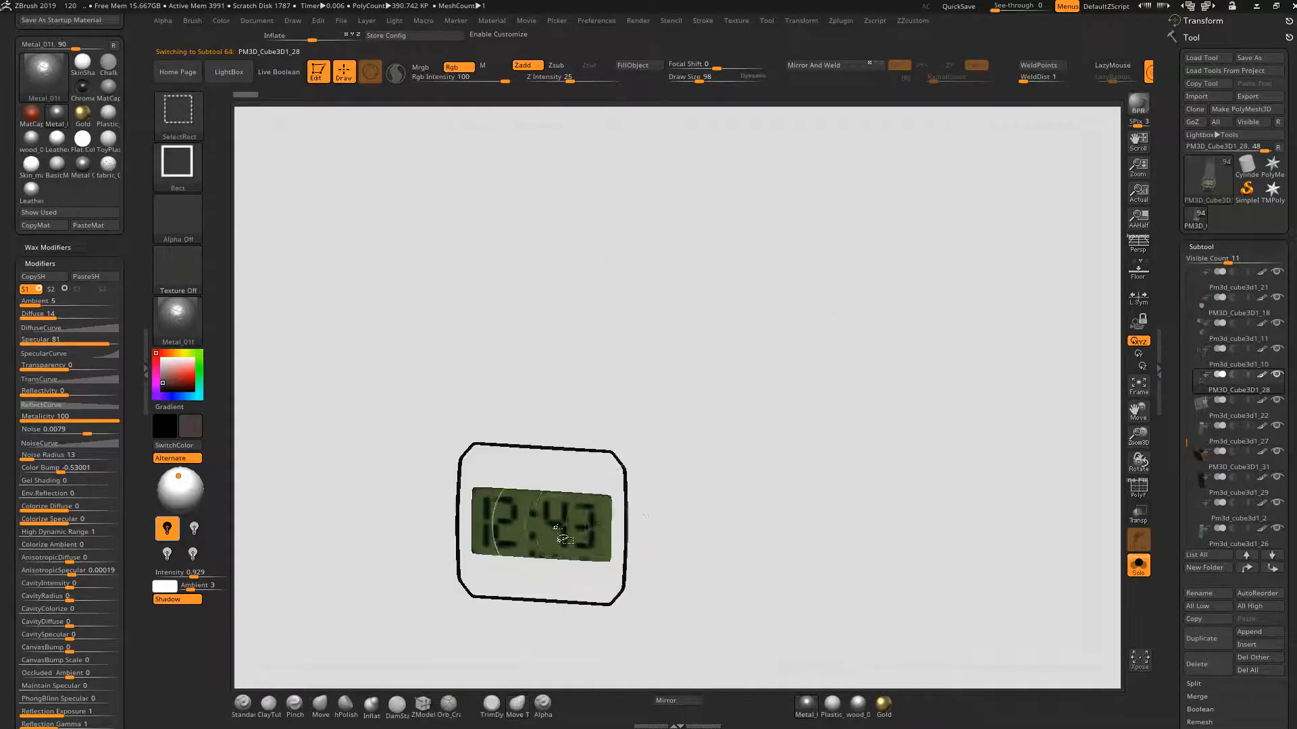
pyautogui.keyDown('alt'); pyautogui.moveTo(715, 507); pyautogui.dragTo(802, 498); pyautogui.keyUp('alt')
pyautogui.keyDown('ctrl'); pyautogui.keyDown('shift'); pyautogui.click(629, 426); pyautogui.keyUp('shift'); pyautogui.keyUp('ctrl')
pyautogui.keyDown('ctrl'); pyautogui.keyDown('shift'); pyautogui.moveTo(842, 448); pyautogui.dragTo(837, 439); pyautogui.keyUp('shift'); pyautogui.keyUp('ctrl')
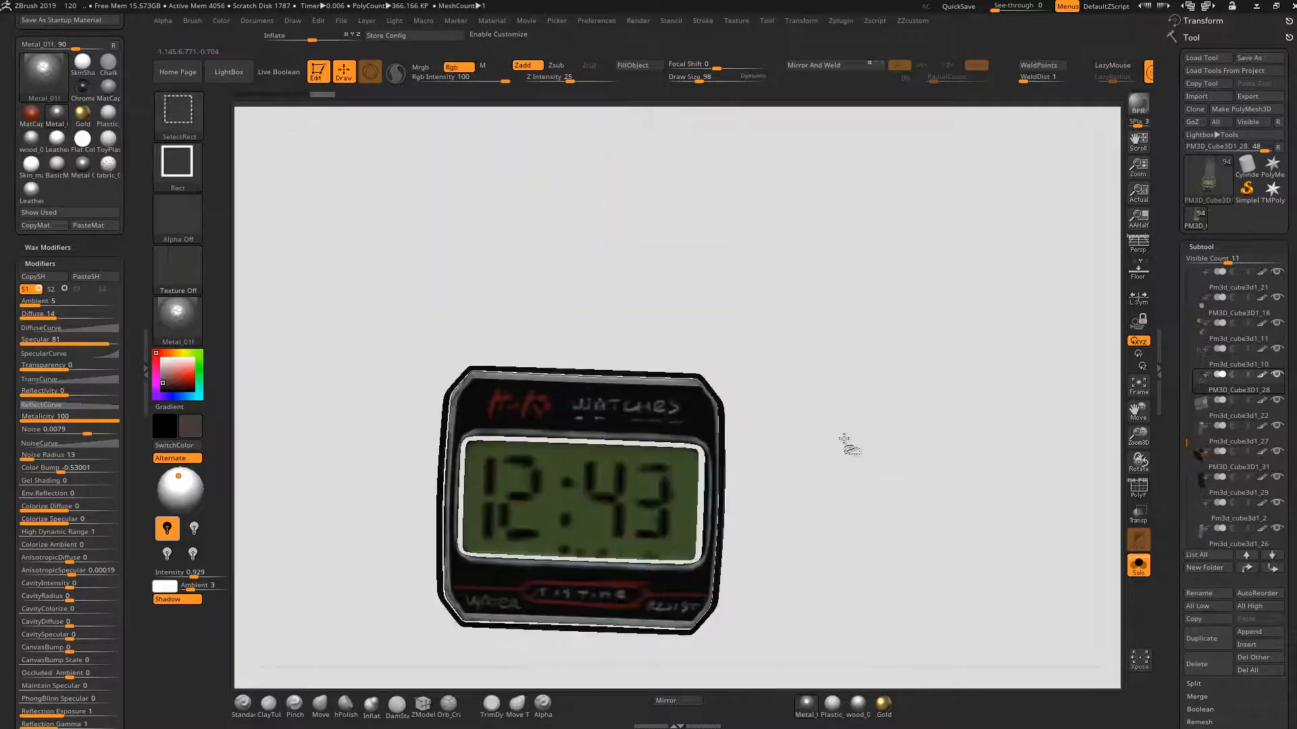
# - Try the Plastic_01f and ToyPlastic materials on the isolated face of the digital watch
pyautogui.press('d')
pyautogui.press('d')
pyautogui.hotkey('shift', 'd')
pyautogui.hotkey('shift', 'd')
pyautogui.hotkey('ctrl', '1')
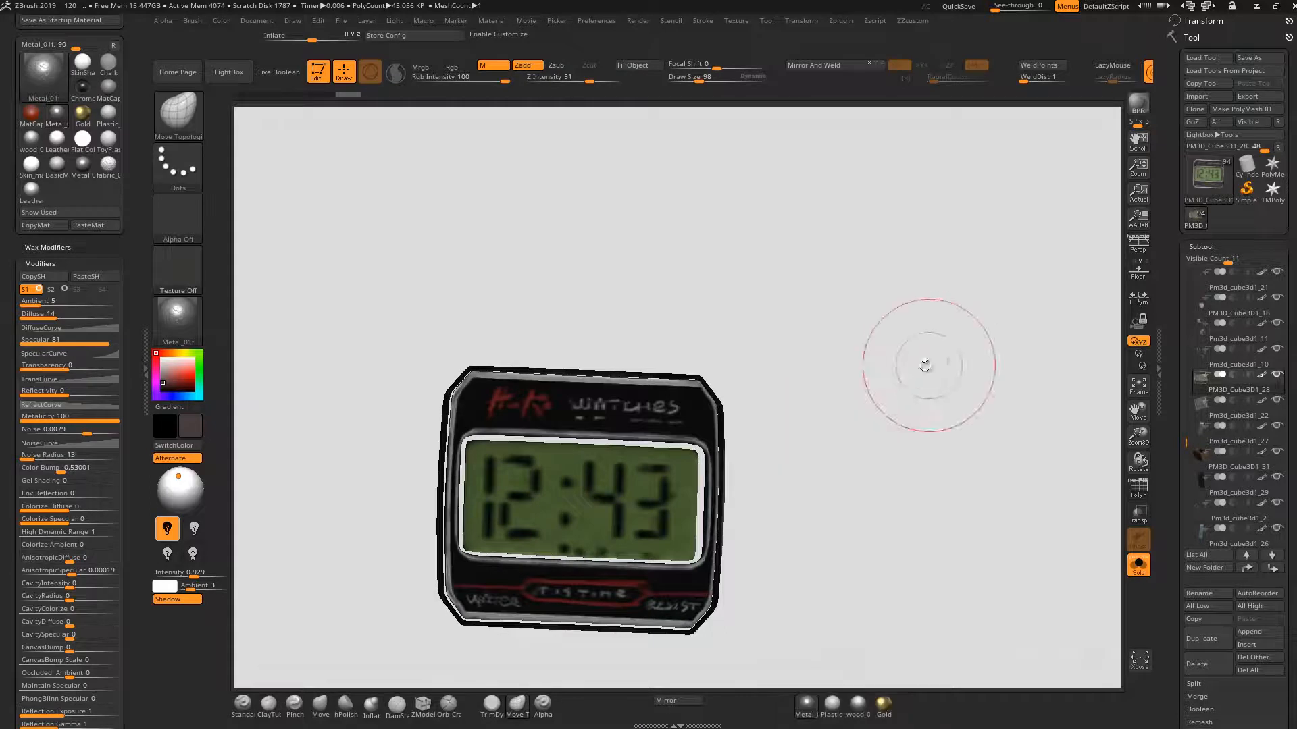
pyautogui.click(832, 706)
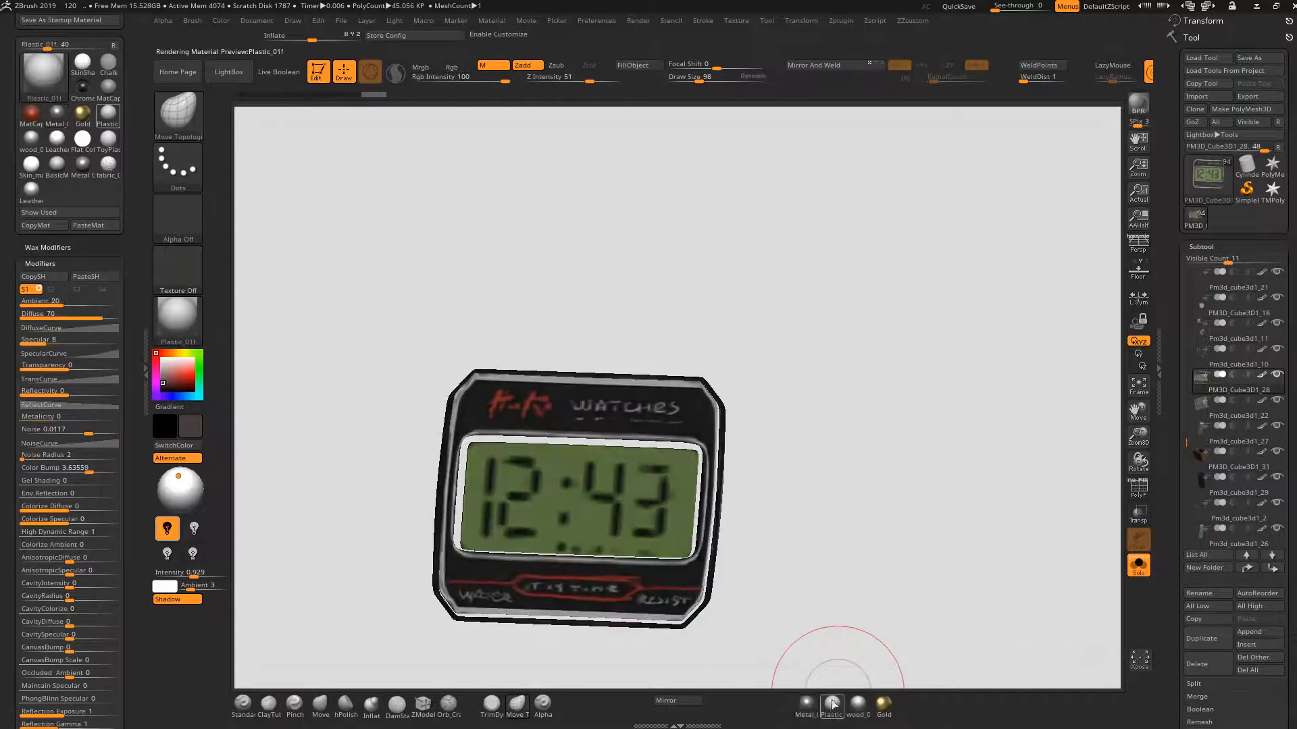
pyautogui.press('m')
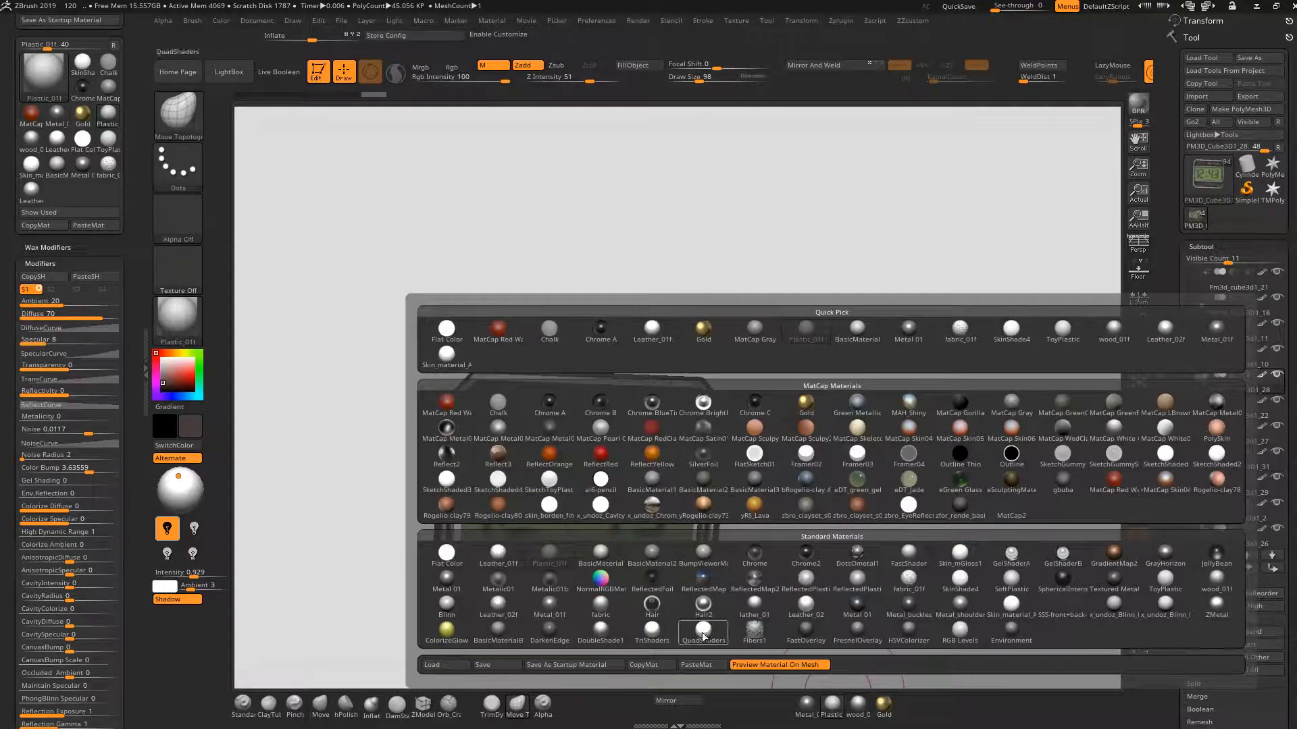
pyautogui.click(1134, 582)
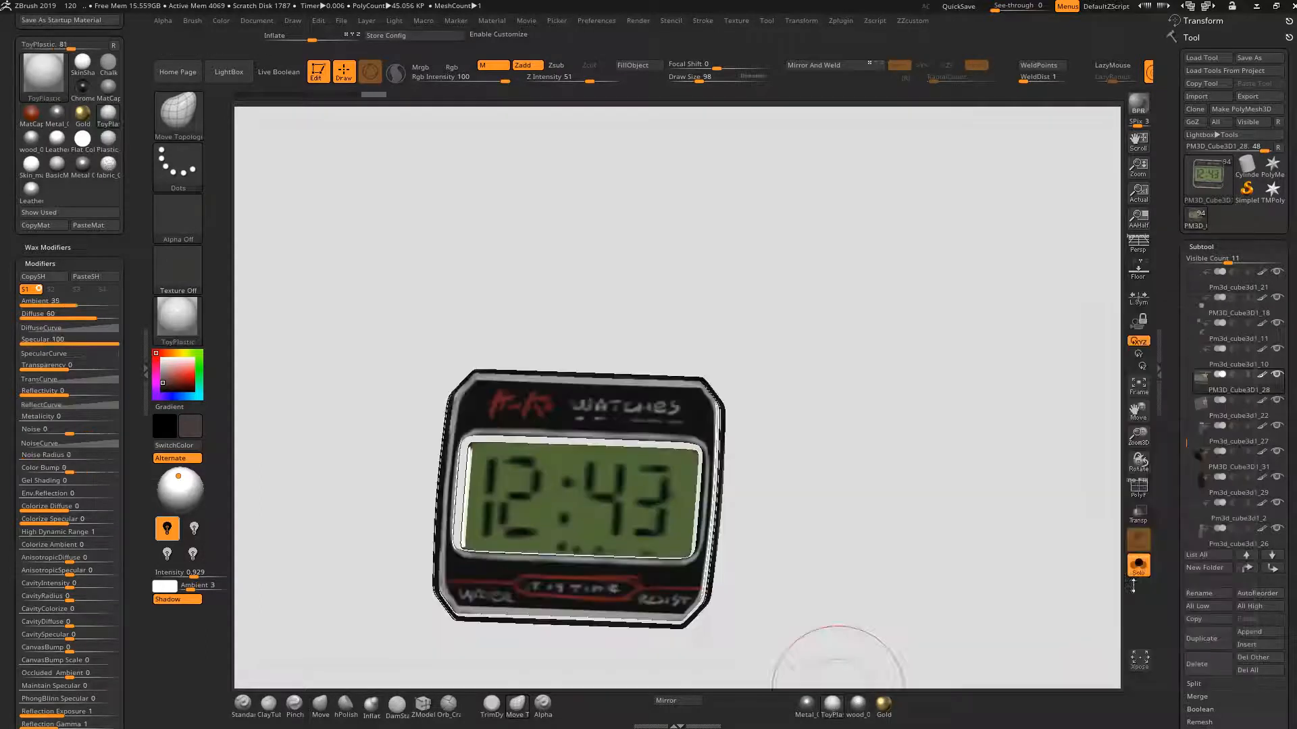
pyautogui.moveTo(877, 464)
pyautogui.mouseDown()
pyautogui.moveTo(894, 446)
pyautogui.moveTo(871, 434)
pyautogui.moveTo(888, 458)
pyautogui.mouseUp()
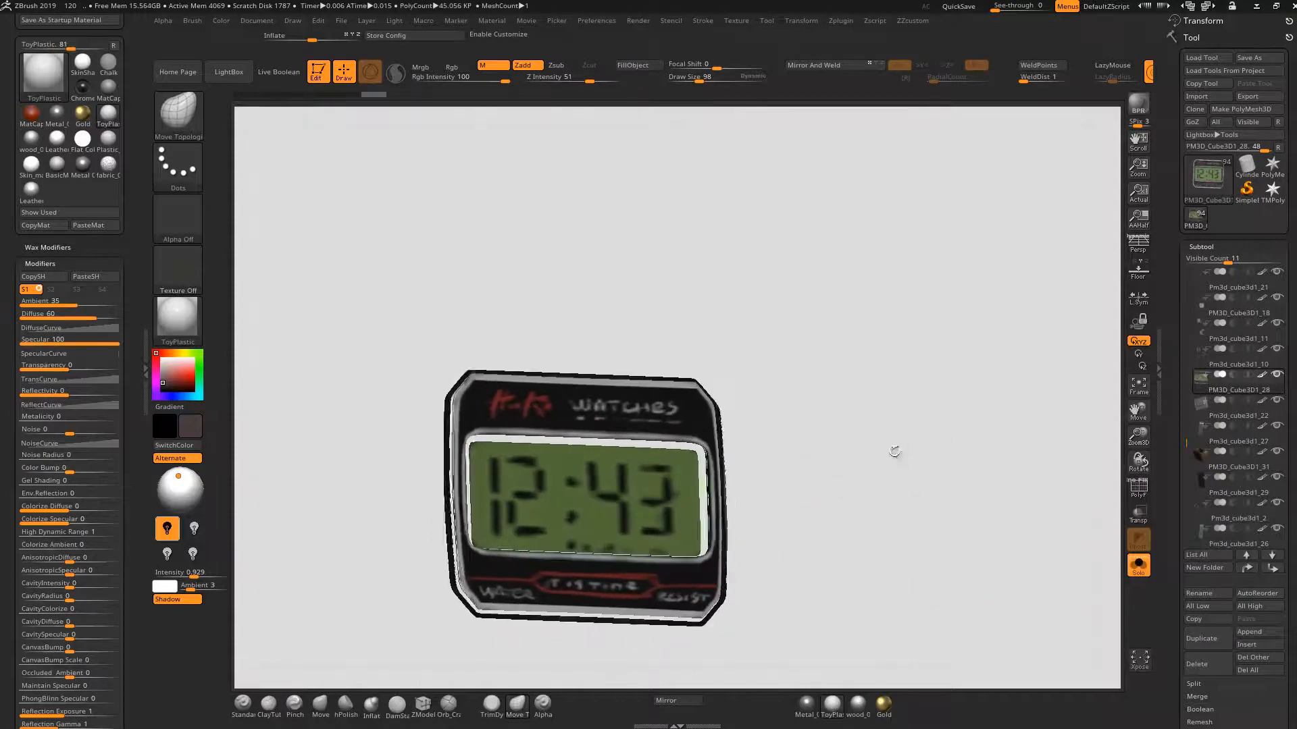
pyautogui.moveTo(785, 283)
pyautogui.mouseDown()
pyautogui.moveTo(772, 278)
pyautogui.moveTo(791, 269)
pyautogui.moveTo(776, 241)
pyautogui.moveTo(776, 350)
pyautogui.moveTo(813, 301)
pyautogui.moveTo(779, 249)
pyautogui.moveTo(775, 302)
pyautogui.moveTo(788, 301)
pyautogui.moveTo(765, 305)
pyautogui.mouseUp()
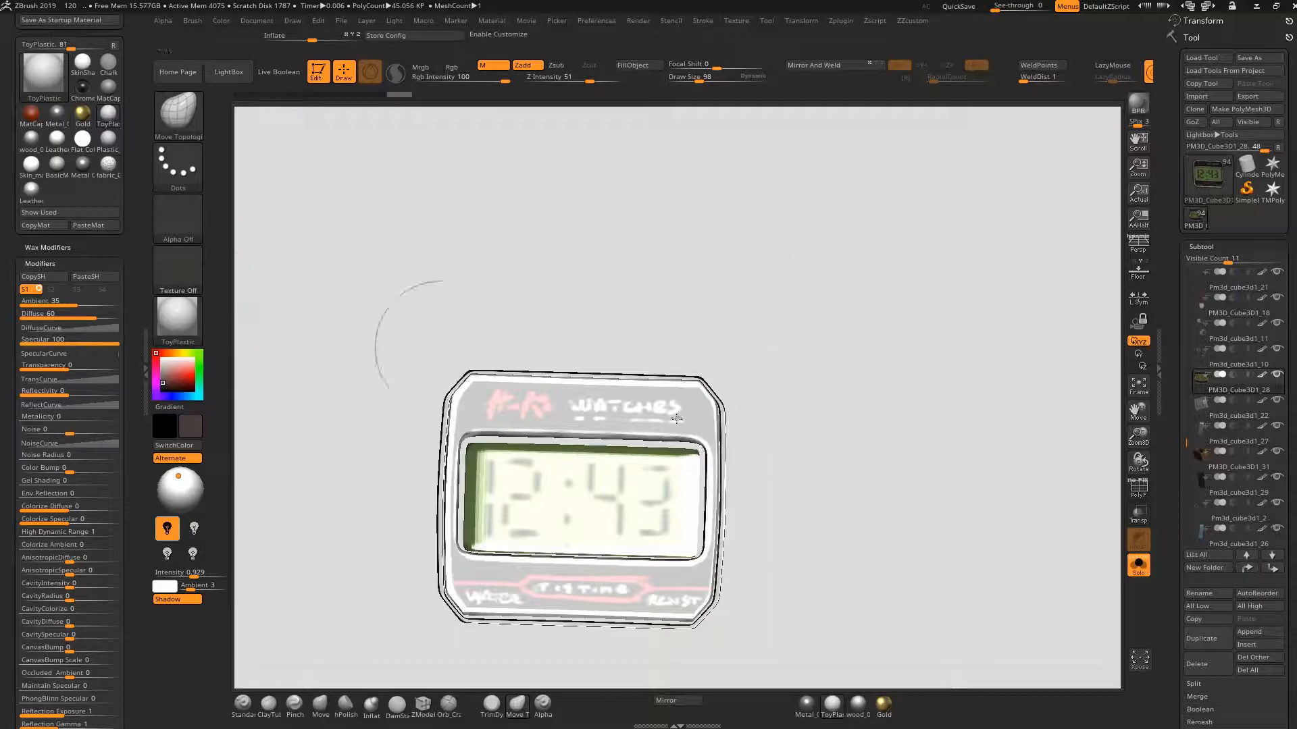
# - Try the Metal_buckles and Skin_material_A materials on the watch face, and fill it with Metal_buckles
pyautogui.click(831, 705)
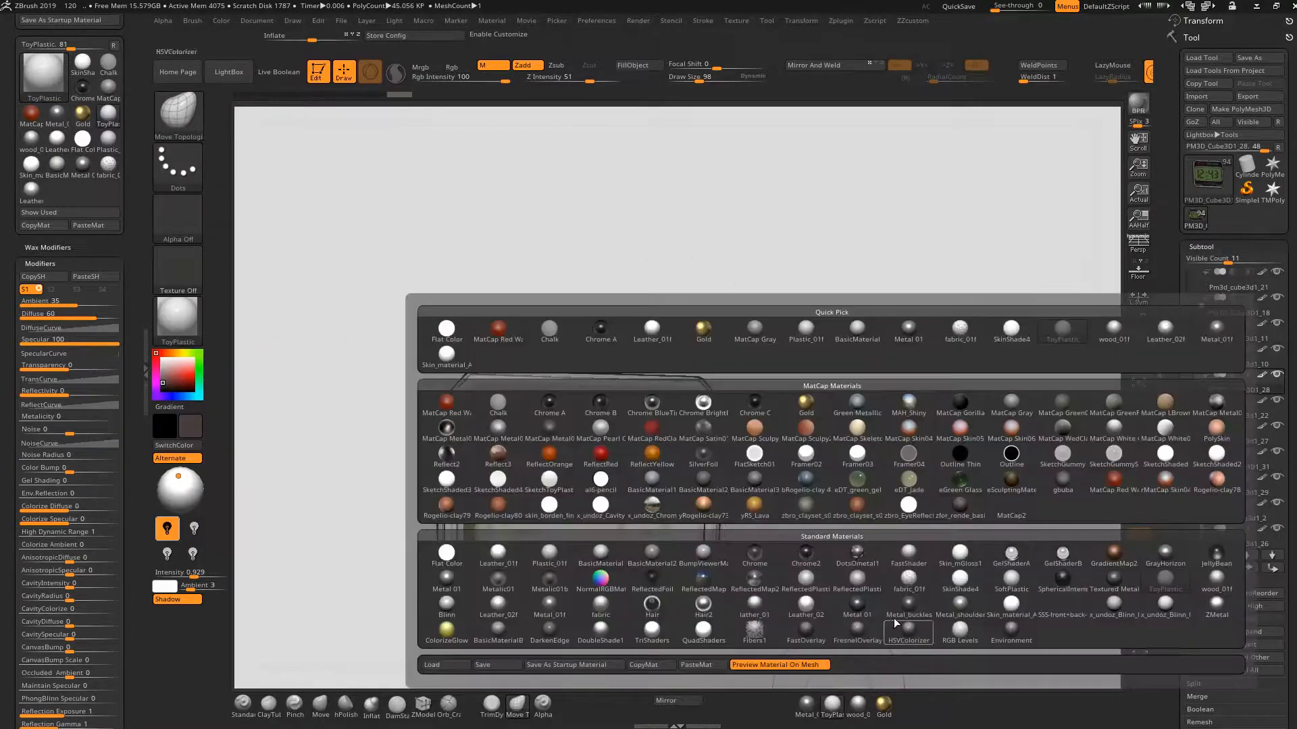
pyautogui.click(917, 605)
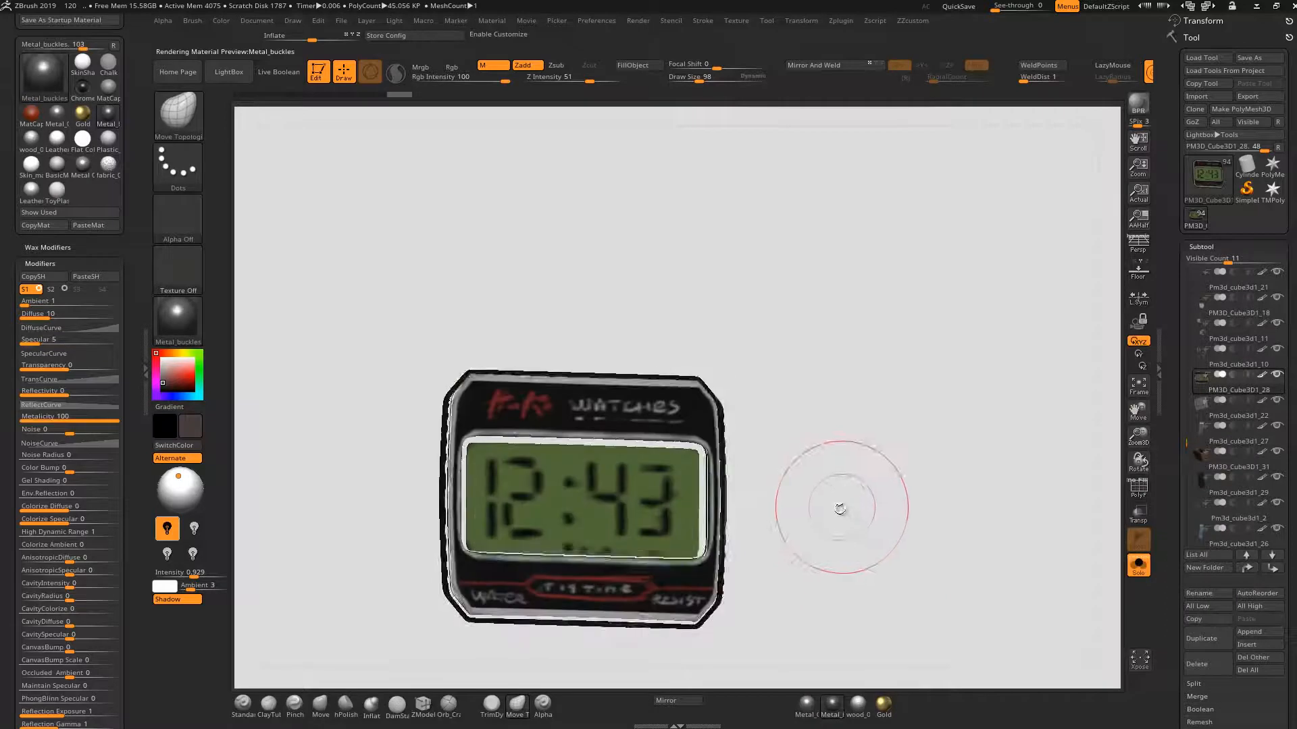
pyautogui.click(832, 706)
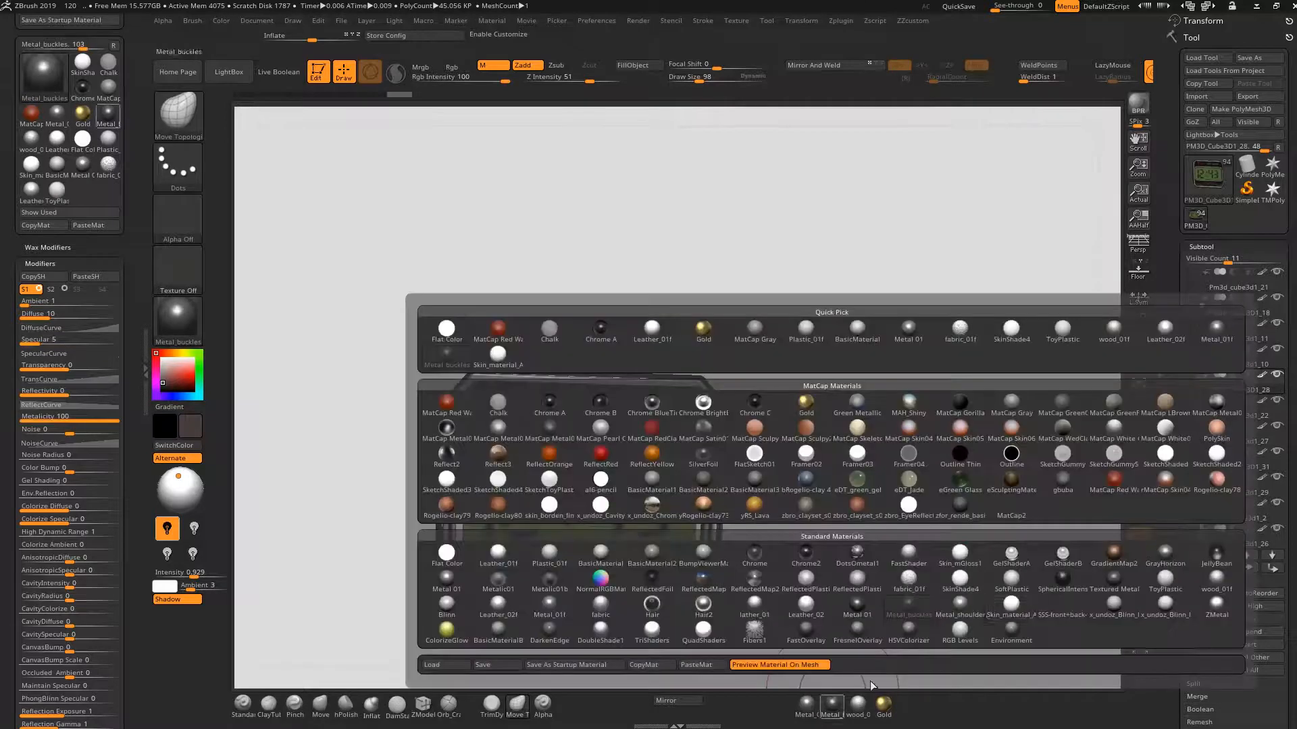
pyautogui.click(1015, 608)
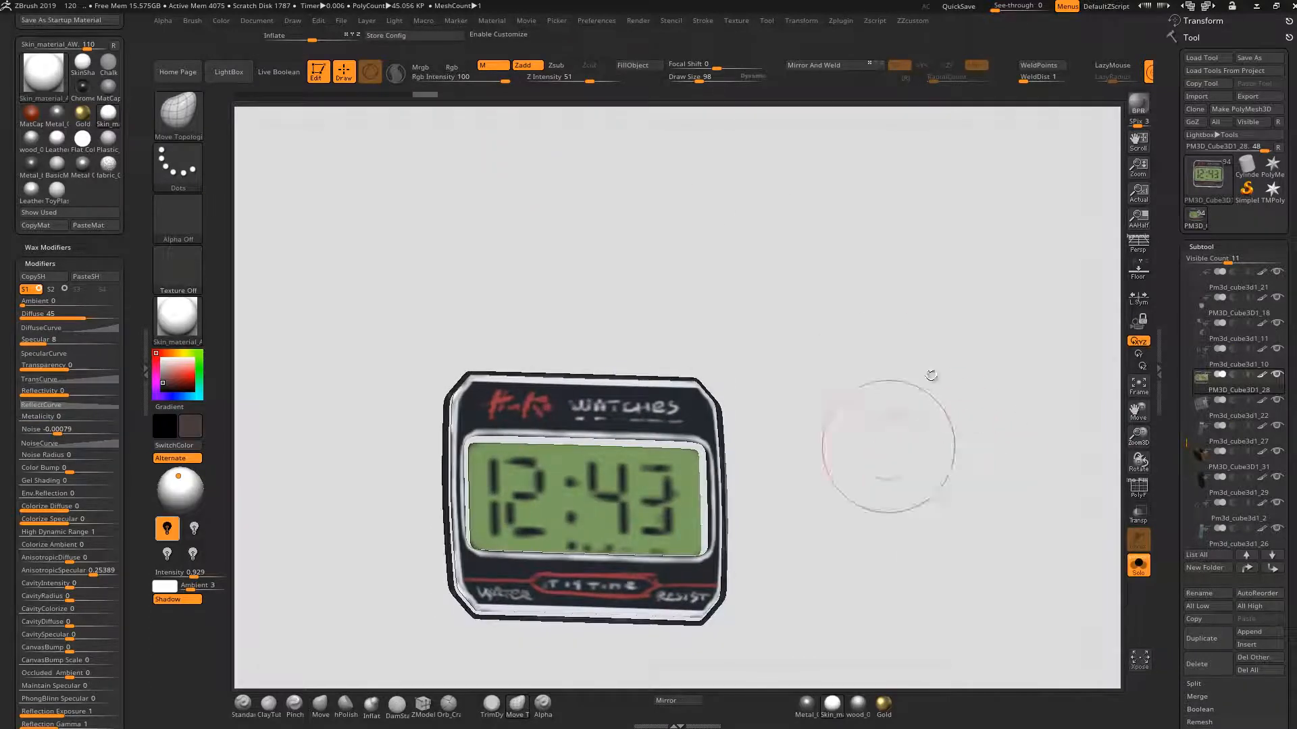
pyautogui.click(825, 706)
pyautogui.click(906, 605)
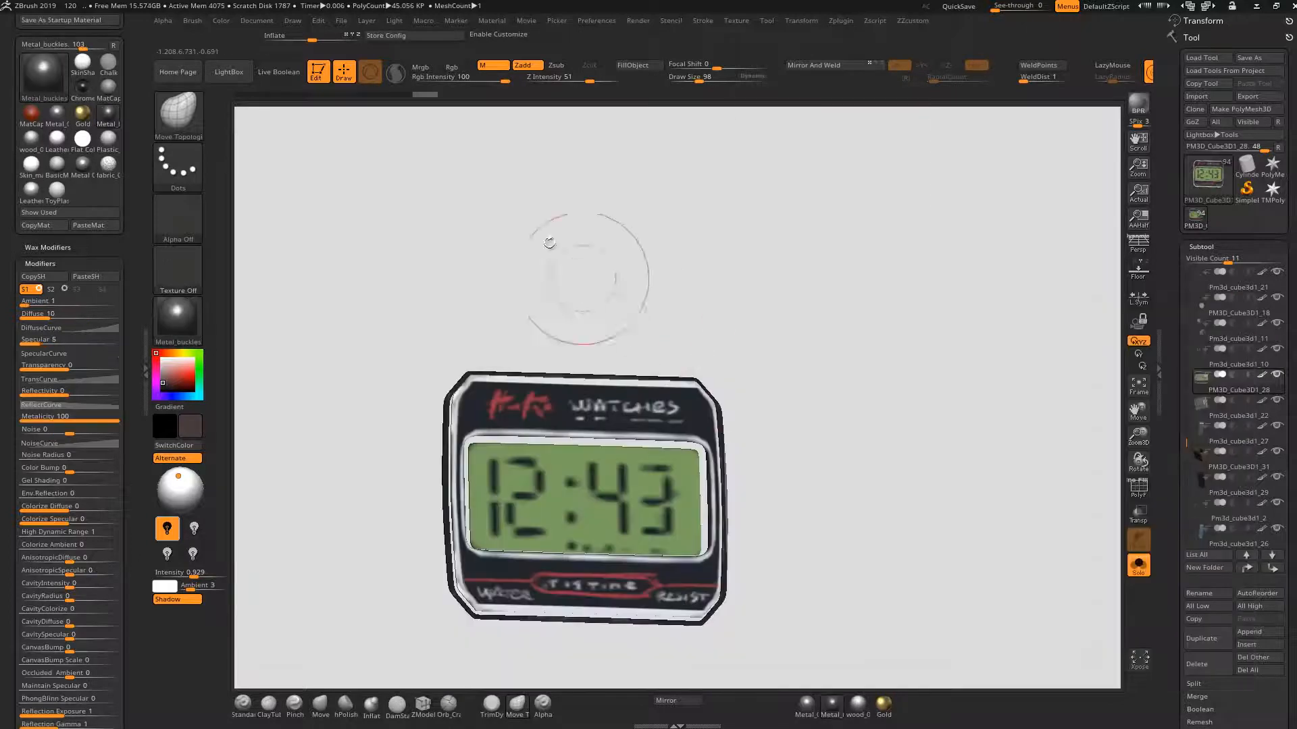
pyautogui.click(640, 65)
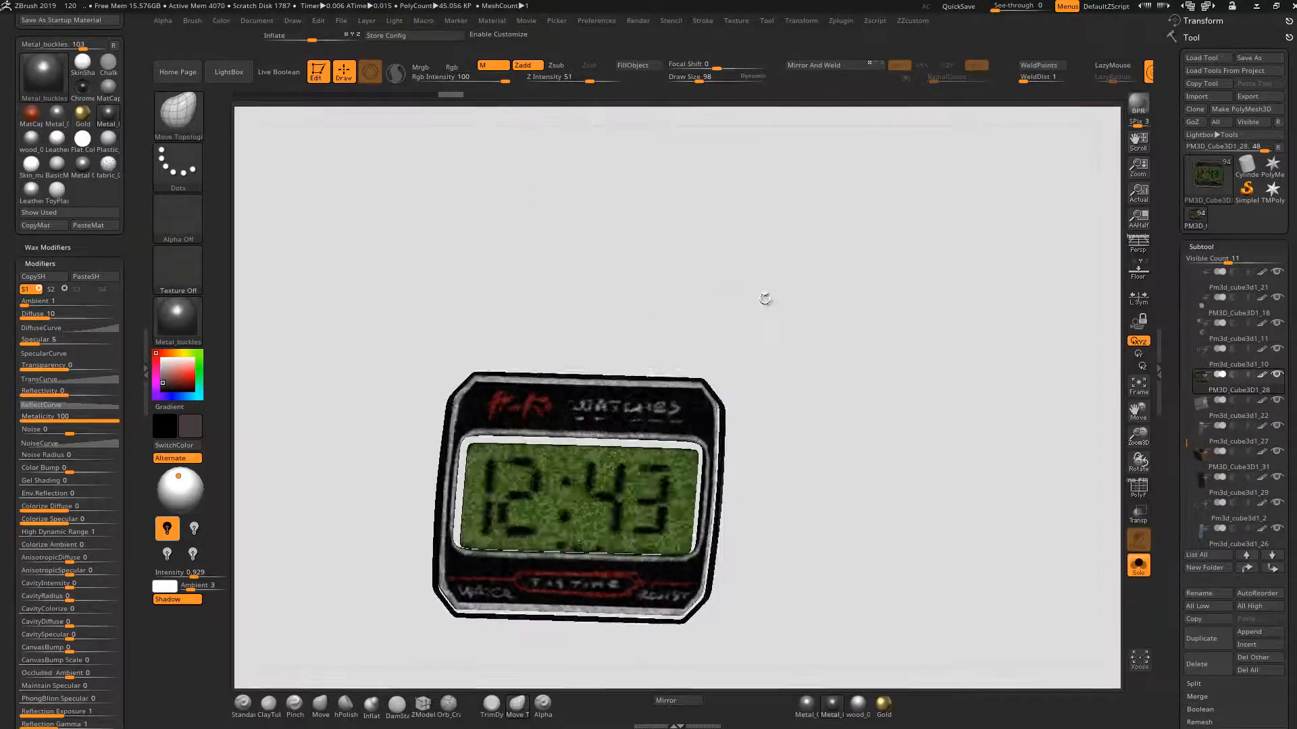
# - Try the ReflectedPlastic material on the watch face, and fill it with BasicMaterial2
pyautogui.click(835, 706)
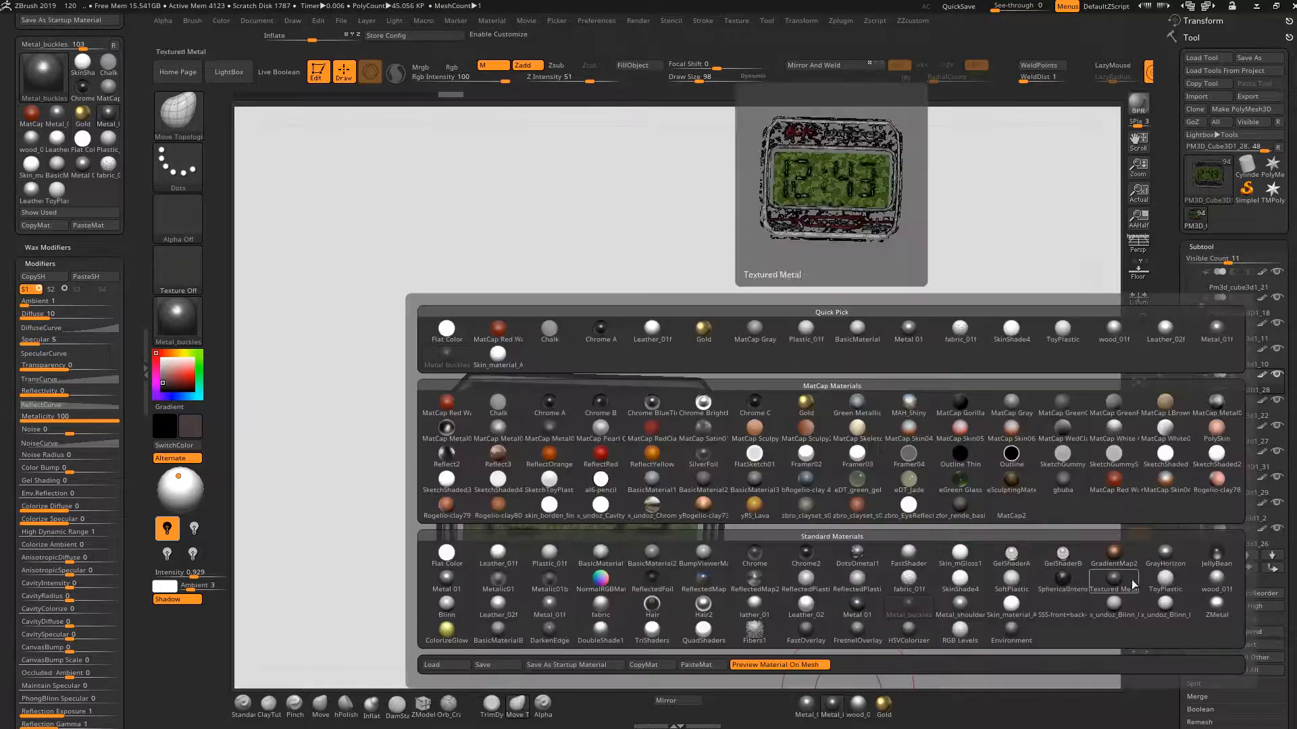
pyautogui.click(808, 580)
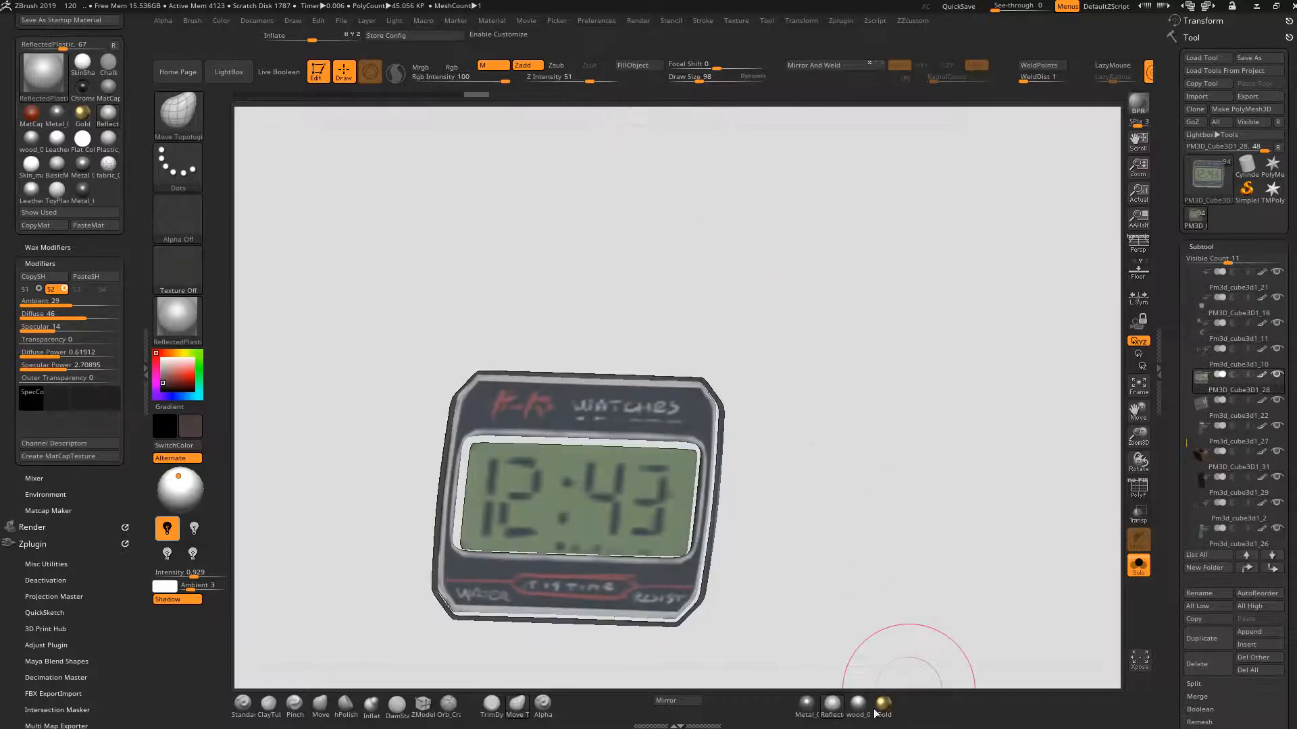
pyautogui.click(832, 706)
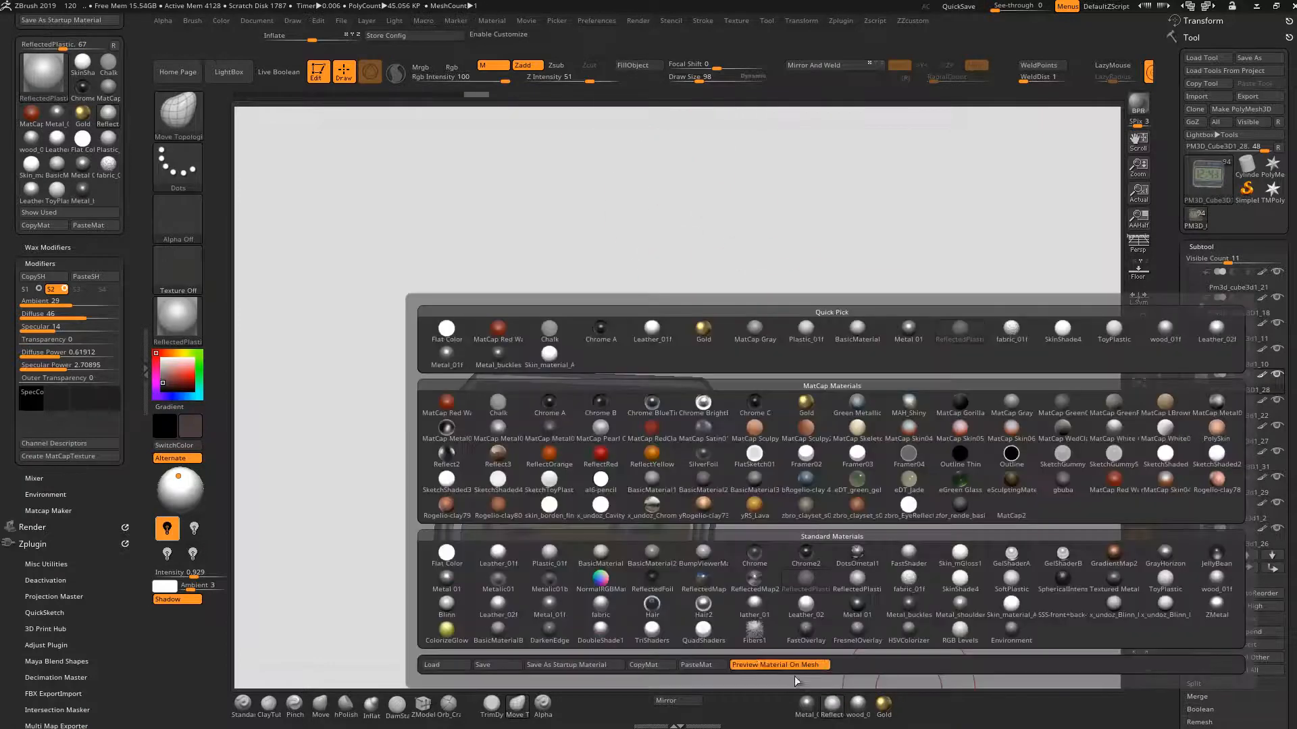
pyautogui.click(652, 556)
pyautogui.click(636, 65)
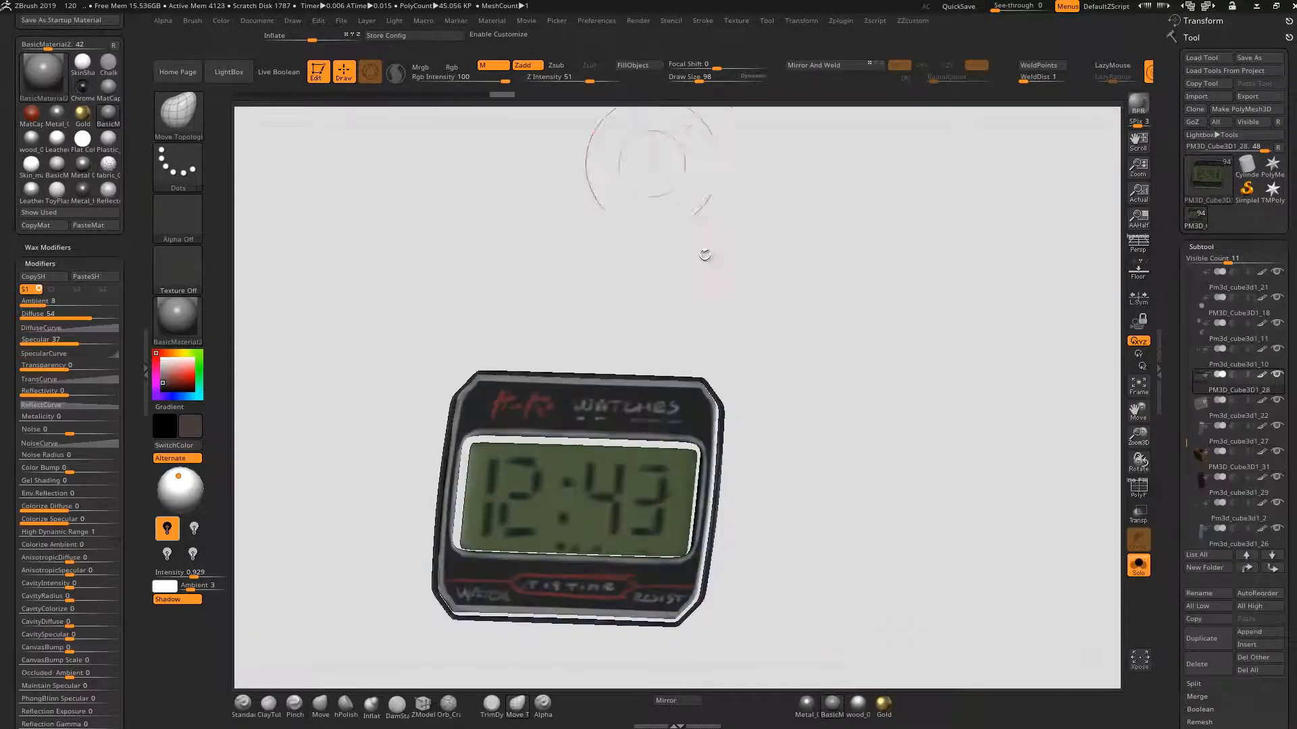
# - Try the Metal_01f material on the watch face and check how it shades at another angle
pyautogui.moveTo(869, 398); pyautogui.dragTo(877, 438)
pyautogui.click(832, 705)
pyautogui.click(832, 706)
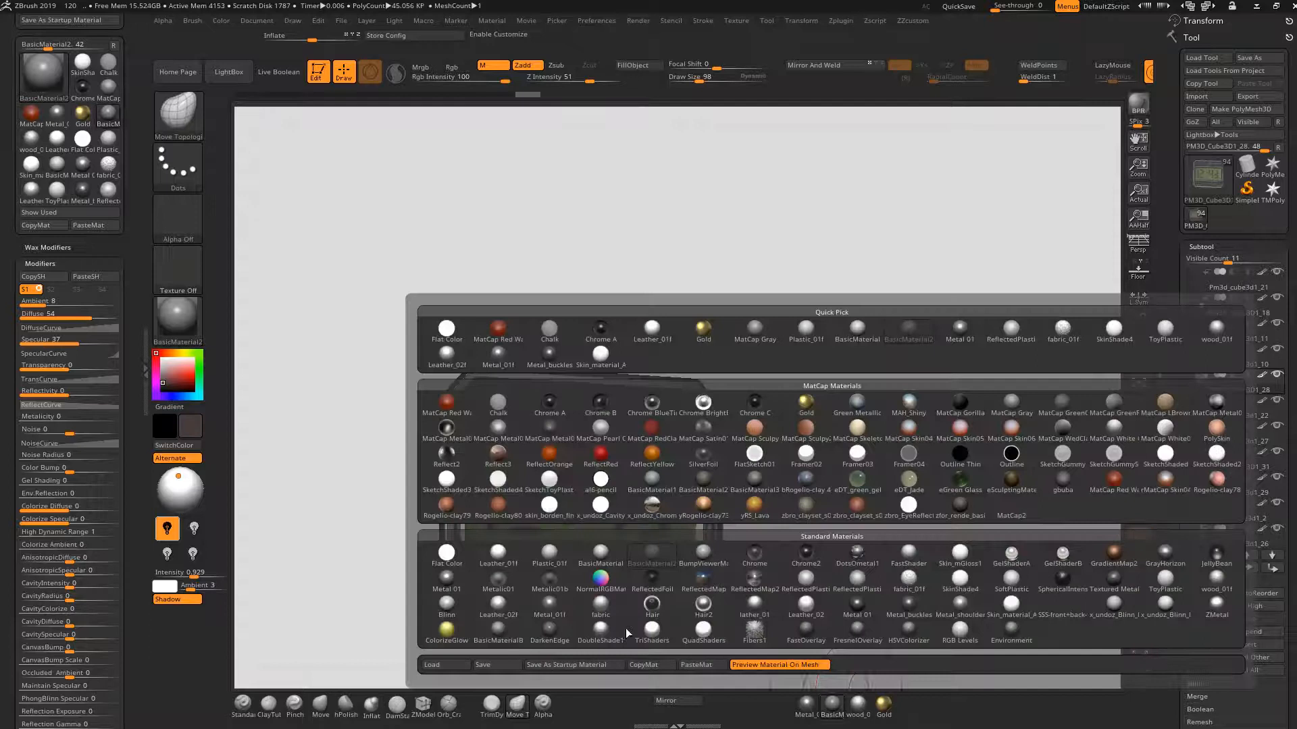
pyautogui.click(554, 605)
pyautogui.moveTo(760, 291); pyautogui.dragTo(787, 595)
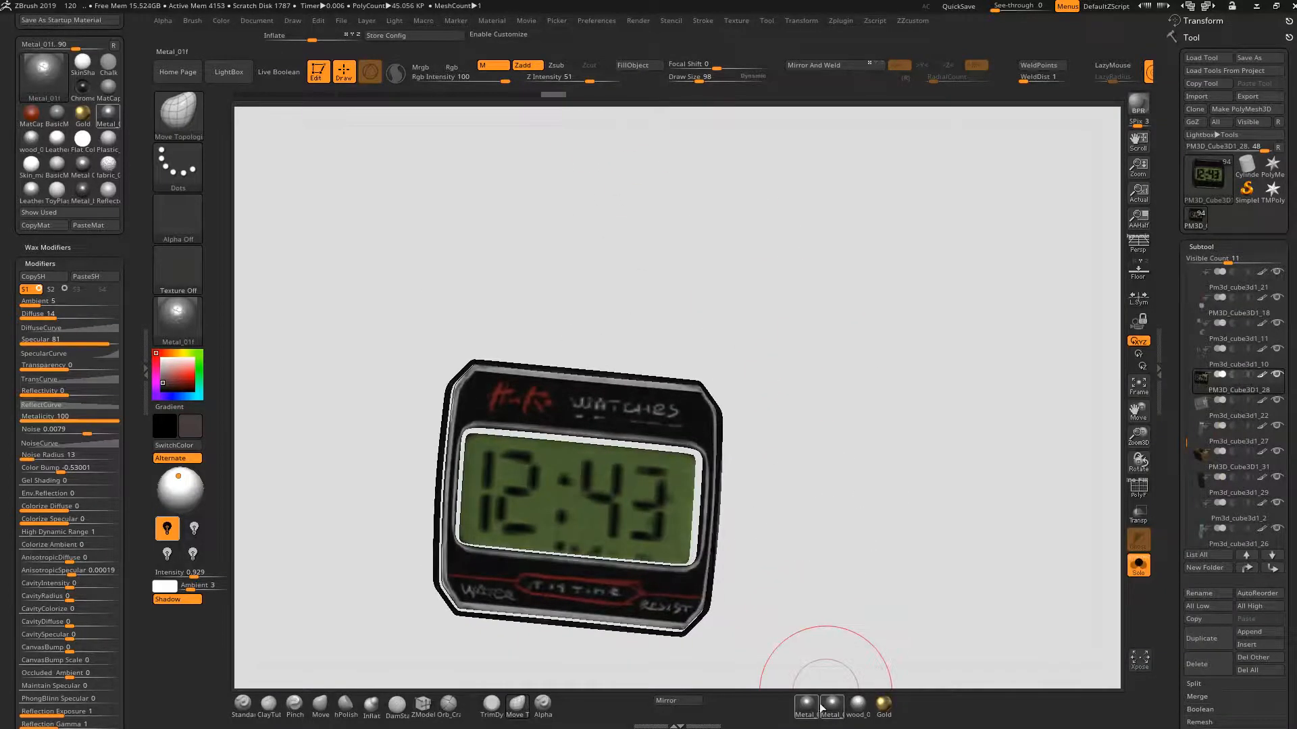
# - Fill the watch face with the Blinn material and check it on the character outside Solo mode
pyautogui.click(842, 709)
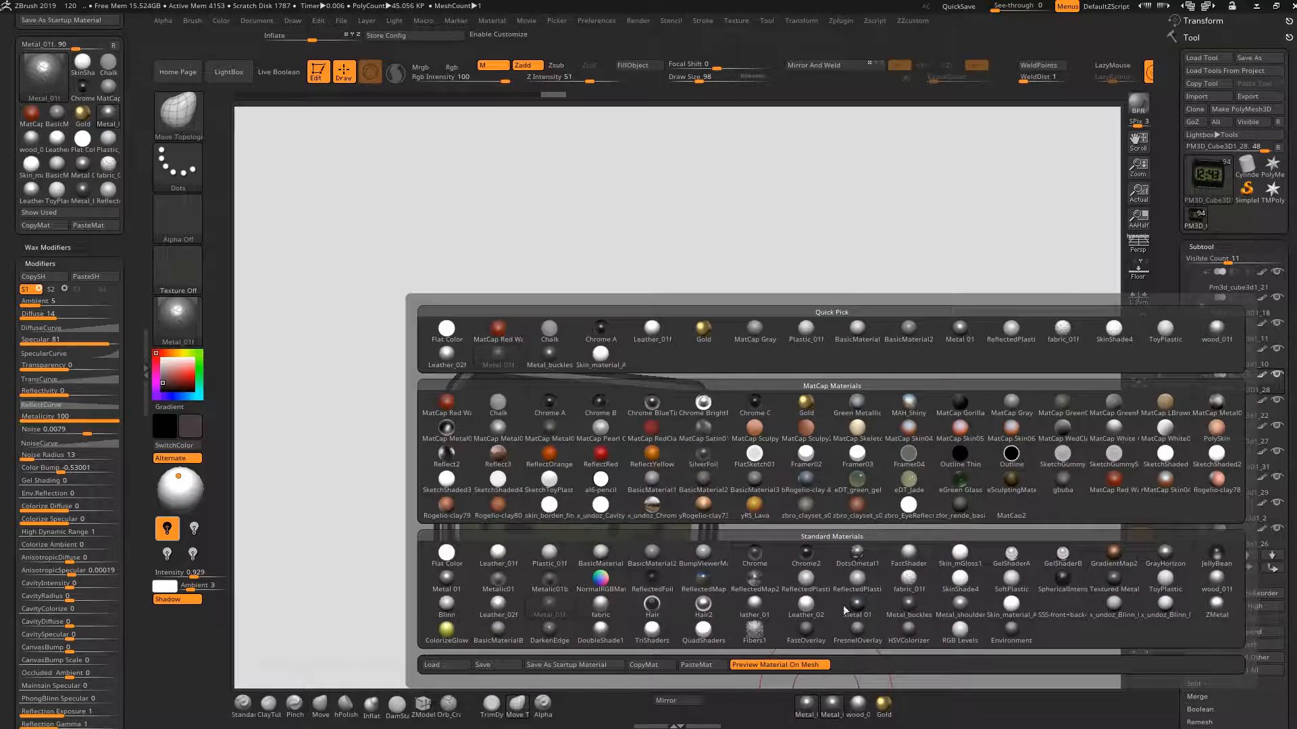
pyautogui.click(446, 605)
pyautogui.click(653, 67)
pyautogui.keyDown('alt'); pyautogui.moveTo(748, 290); pyautogui.dragTo(733, 230); pyautogui.keyUp('alt')
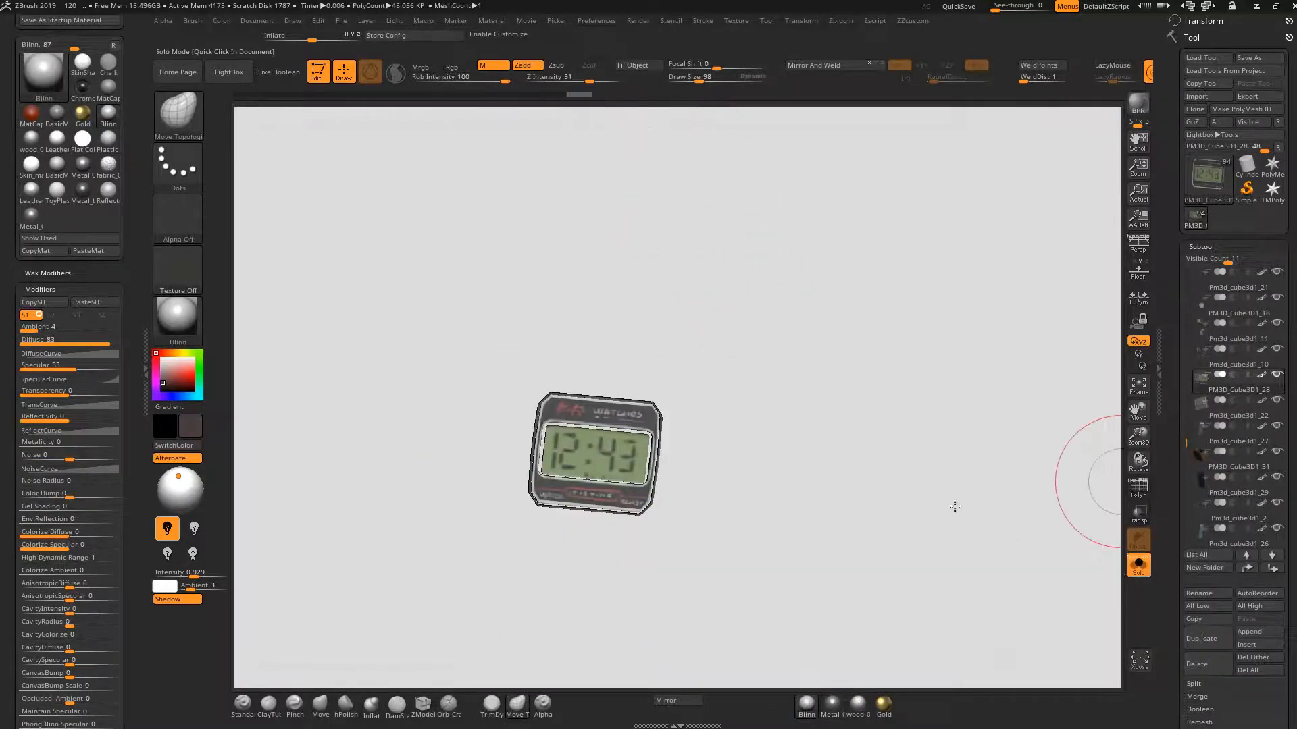
pyautogui.click(1138, 566)
pyautogui.keyDown('ctrl'); pyautogui.keyDown('shift'); pyautogui.moveTo(912, 496); pyautogui.dragTo(901, 501); pyautogui.keyUp('shift'); pyautogui.keyUp('ctrl')
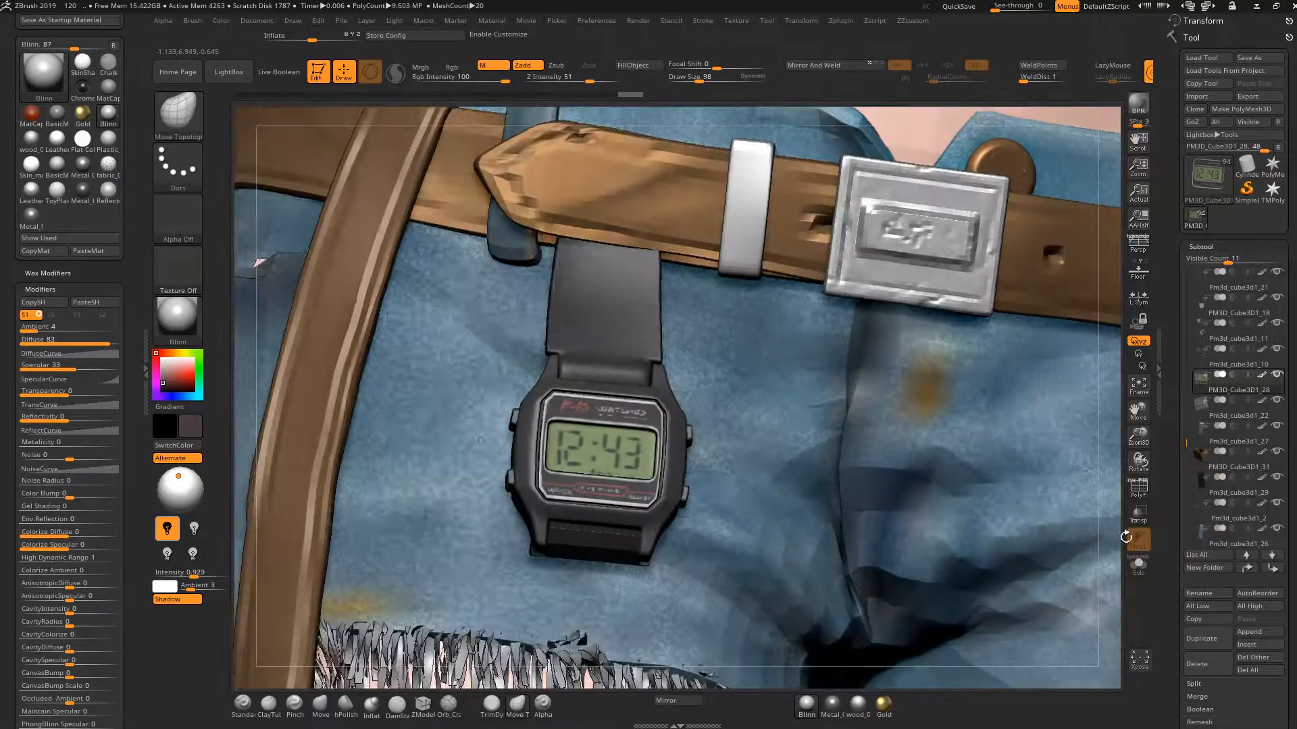
pyautogui.moveTo(1126, 537)
pyautogui.mouseDown()
pyautogui.moveTo(1129, 552)
pyautogui.moveTo(1103, 550)
pyautogui.moveTo(1123, 534)
pyautogui.moveTo(1100, 535)
pyautogui.mouseUp()
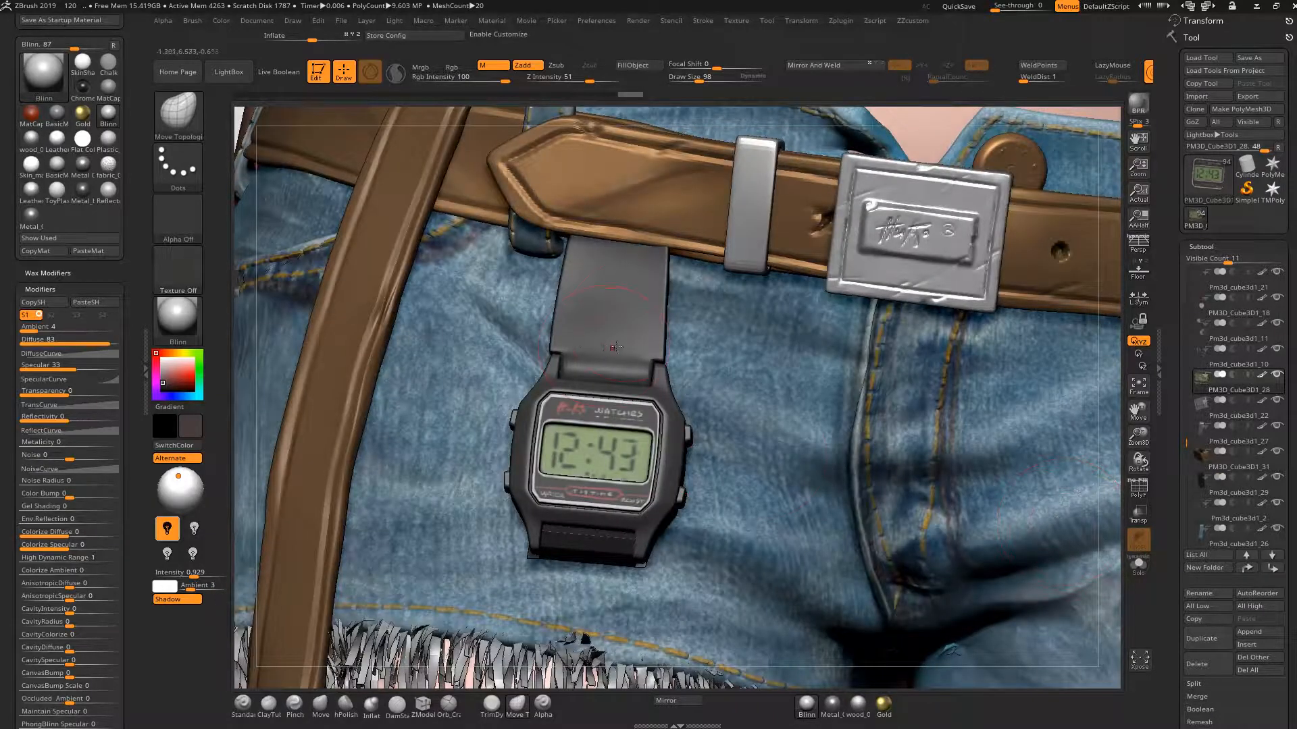
# - Invert the watch's visibility to show only the case and strap, and display them in Solo mode
pyautogui.hotkey('ctrl', 'shift')
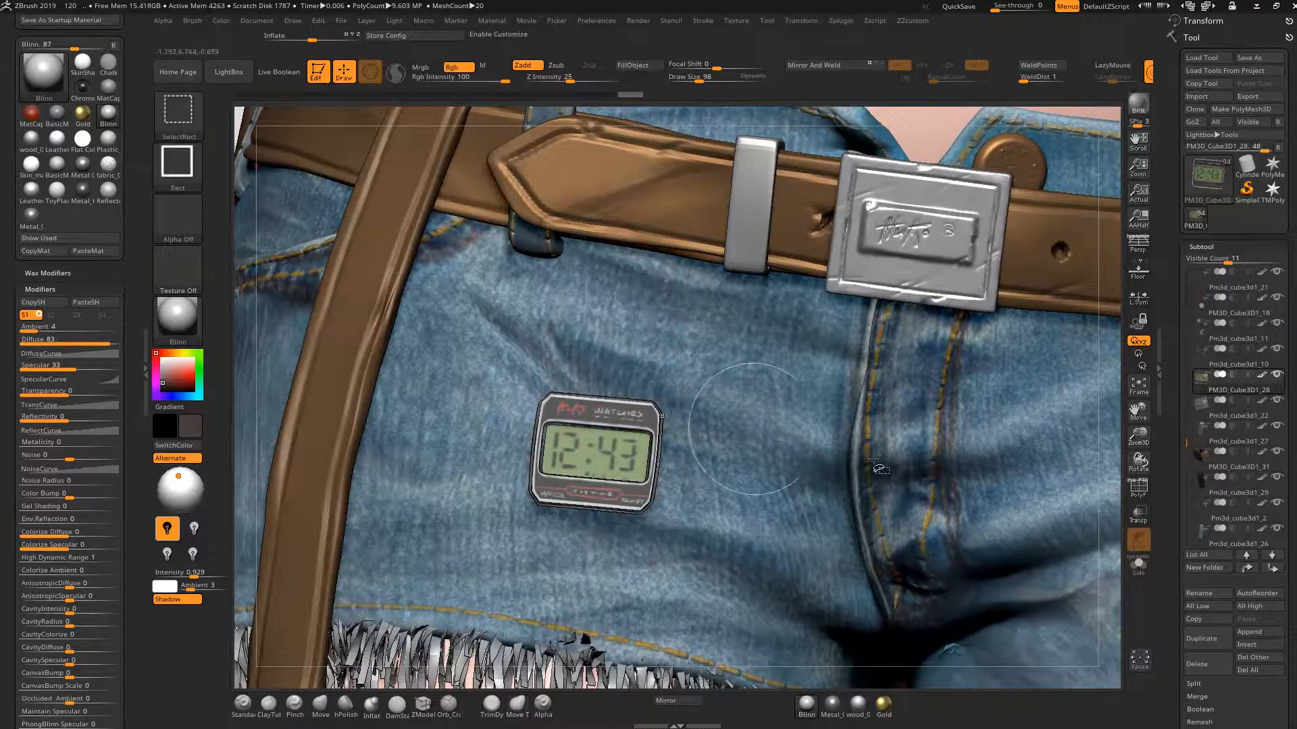
pyautogui.keyDown('ctrl'); pyautogui.keyDown('shift'); pyautogui.click(616, 415); pyautogui.keyUp('shift'); pyautogui.keyUp('ctrl')
pyautogui.click(1139, 565)
pyautogui.keyDown('ctrl'); pyautogui.keyDown('shift'); pyautogui.moveTo(918, 543); pyautogui.dragTo(797, 503); pyautogui.keyUp('shift'); pyautogui.keyUp('ctrl')
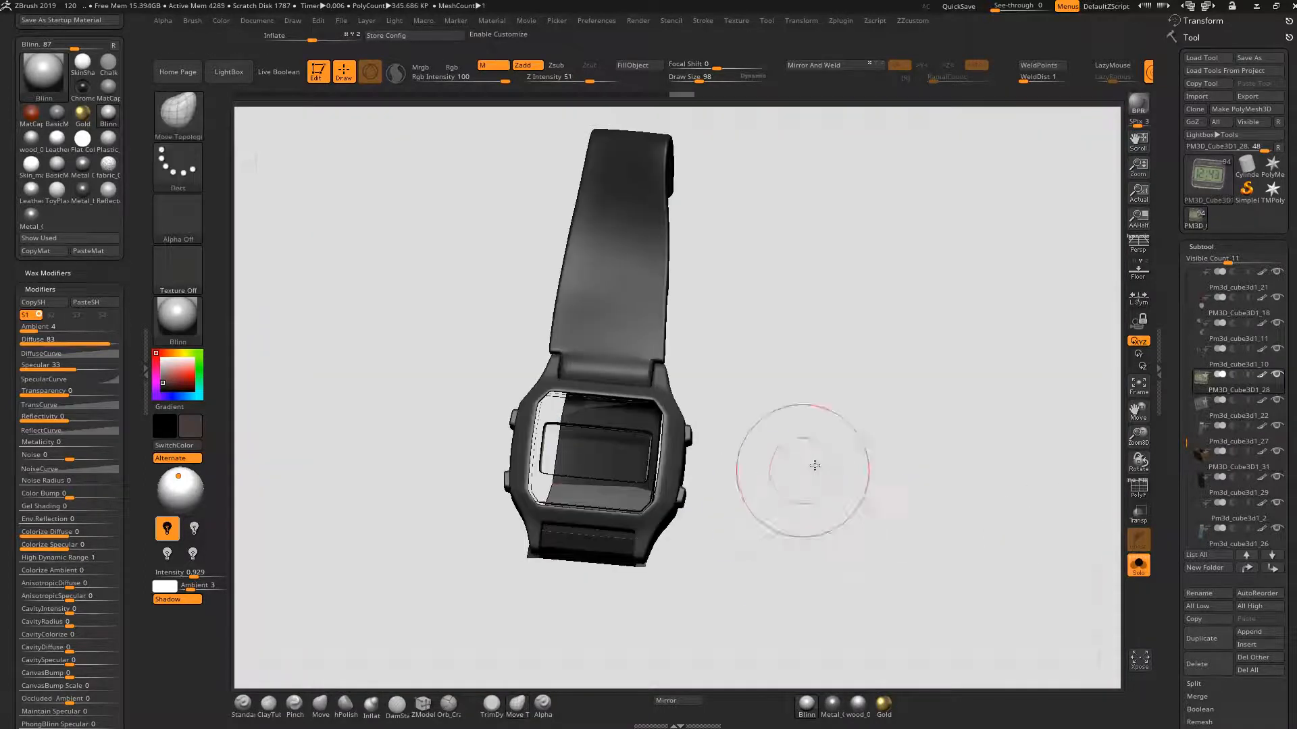
# - Fill the watch's case and strap with the Plastic_01f material and unhide the whole watch
pyautogui.click(831, 706)
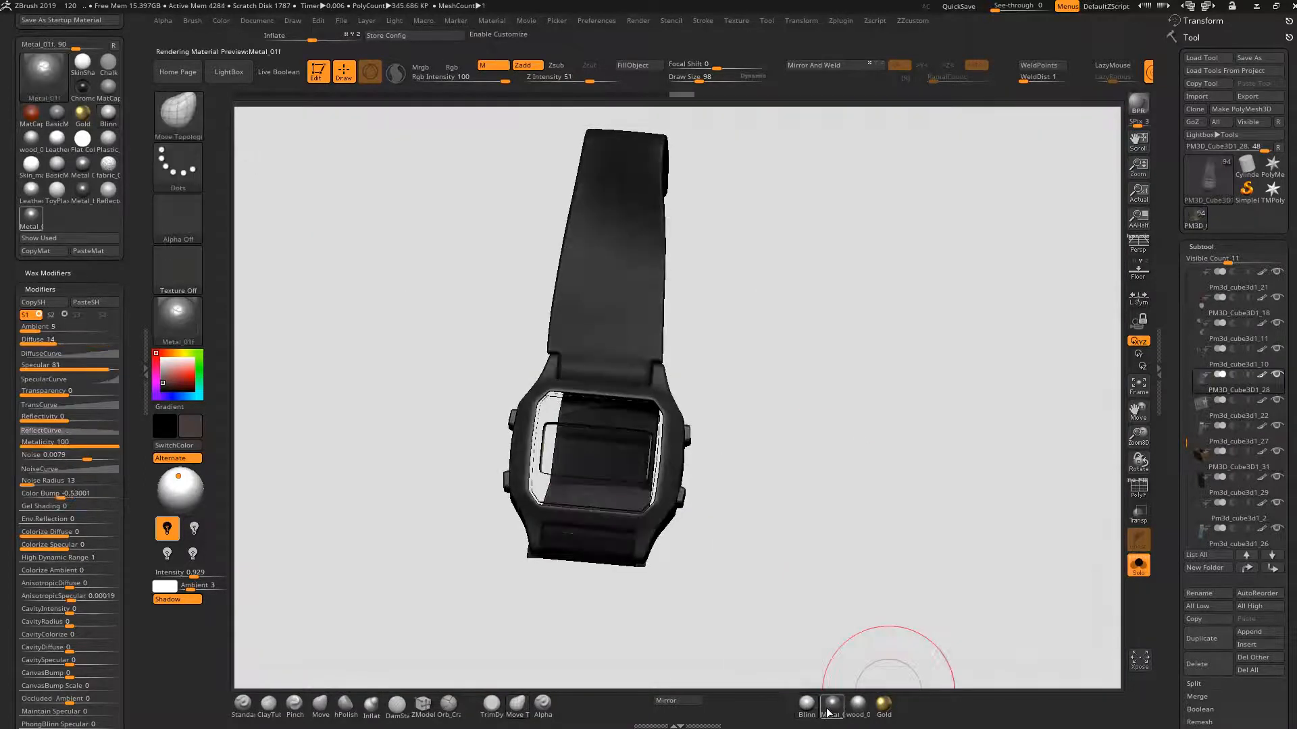
pyautogui.click(829, 710)
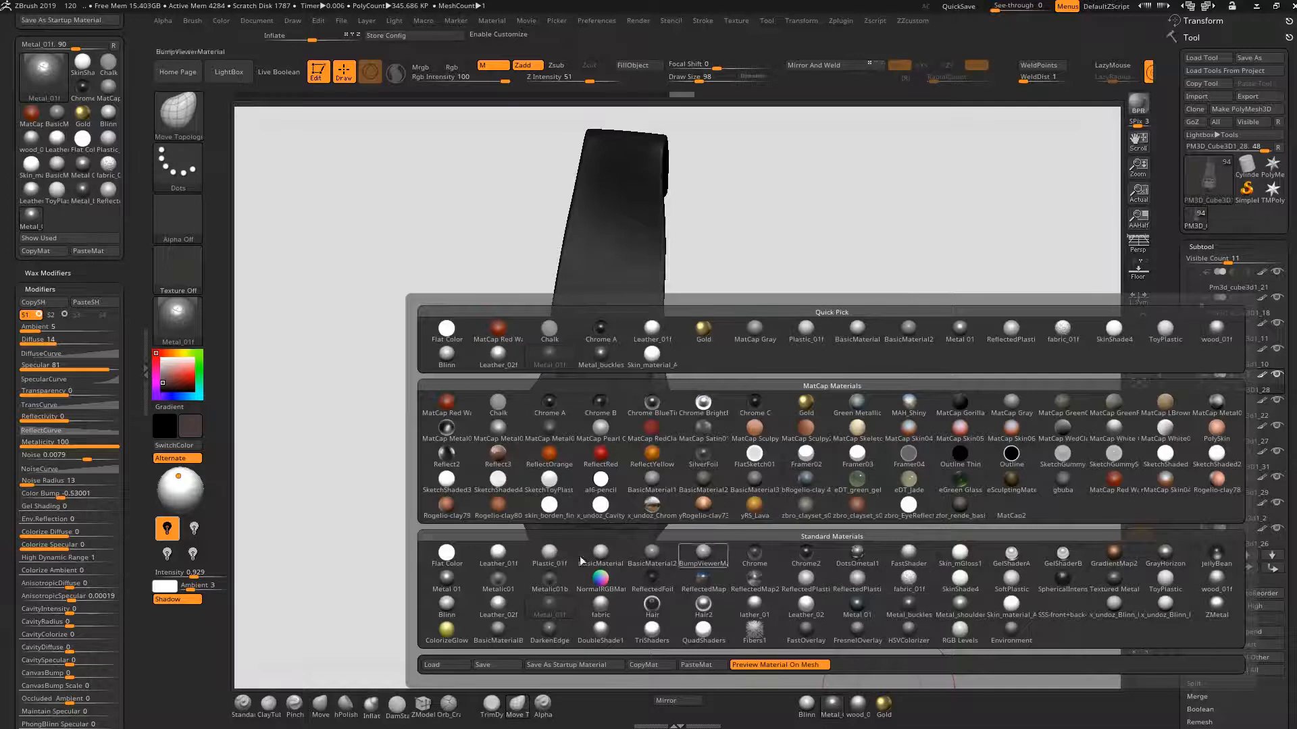
pyautogui.click(548, 552)
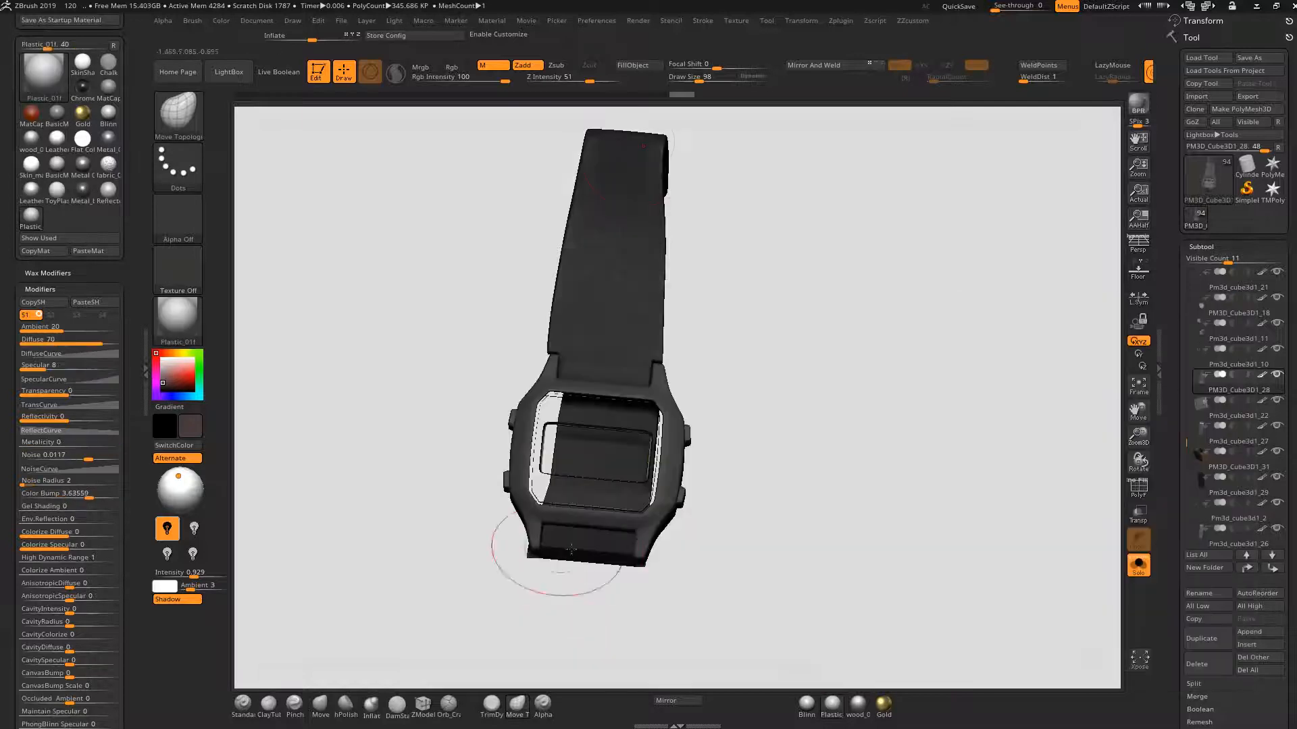
pyautogui.click(638, 66)
pyautogui.keyDown('alt'); pyautogui.moveTo(845, 249); pyautogui.dragTo(850, 315); pyautogui.keyUp('alt')
pyautogui.keyDown('ctrl'); pyautogui.moveTo(895, 414); pyautogui.dragTo(797, 405, button='right'); pyautogui.keyUp('ctrl')
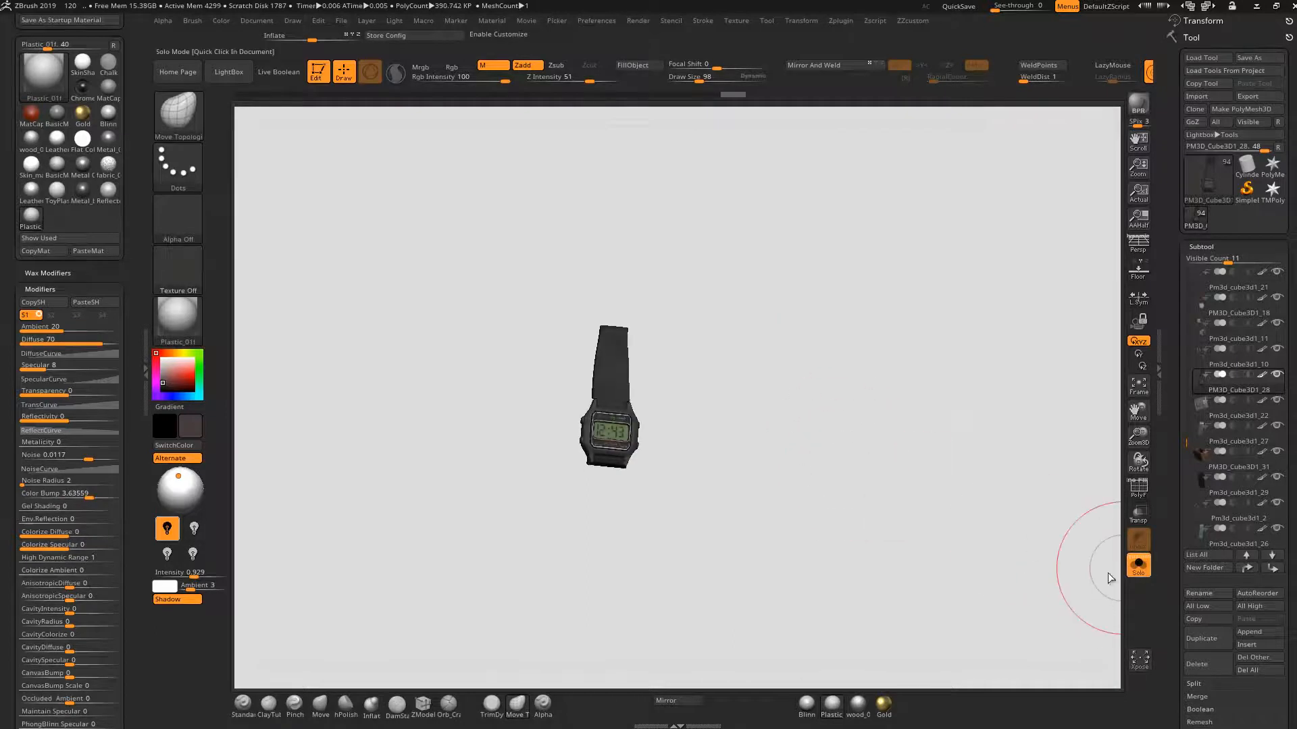
# - Leave Solo mode and inspect the materials of the character's props from the front and the back
pyautogui.click(1138, 566)
pyautogui.moveTo(1013, 456); pyautogui.dragTo(1033, 431)
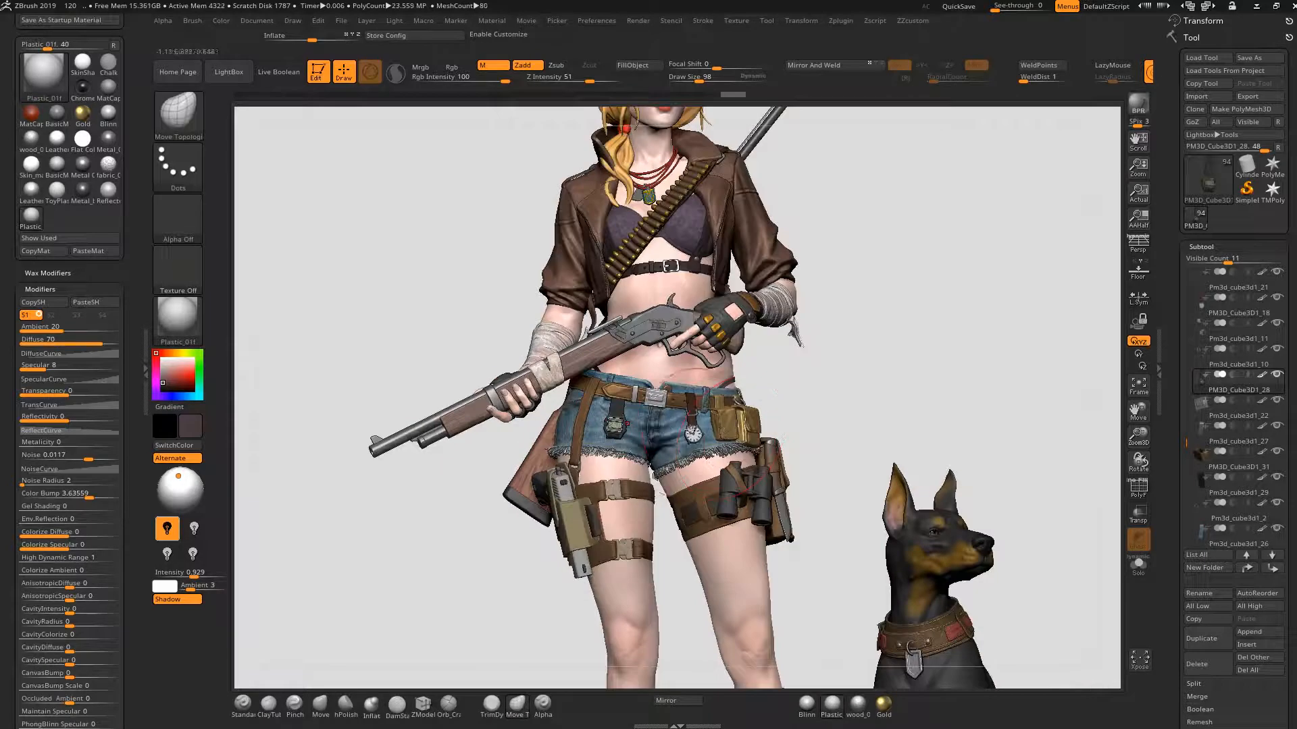
pyautogui.moveTo(823, 458)
pyautogui.keyDown('alt'); pyautogui.mouseDown()
pyautogui.moveTo(785, 369)
pyautogui.moveTo(810, 362)
pyautogui.moveTo(779, 383)
pyautogui.moveTo(844, 368)
pyautogui.moveTo(761, 305)
pyautogui.mouseUp(); pyautogui.keyUp('alt')
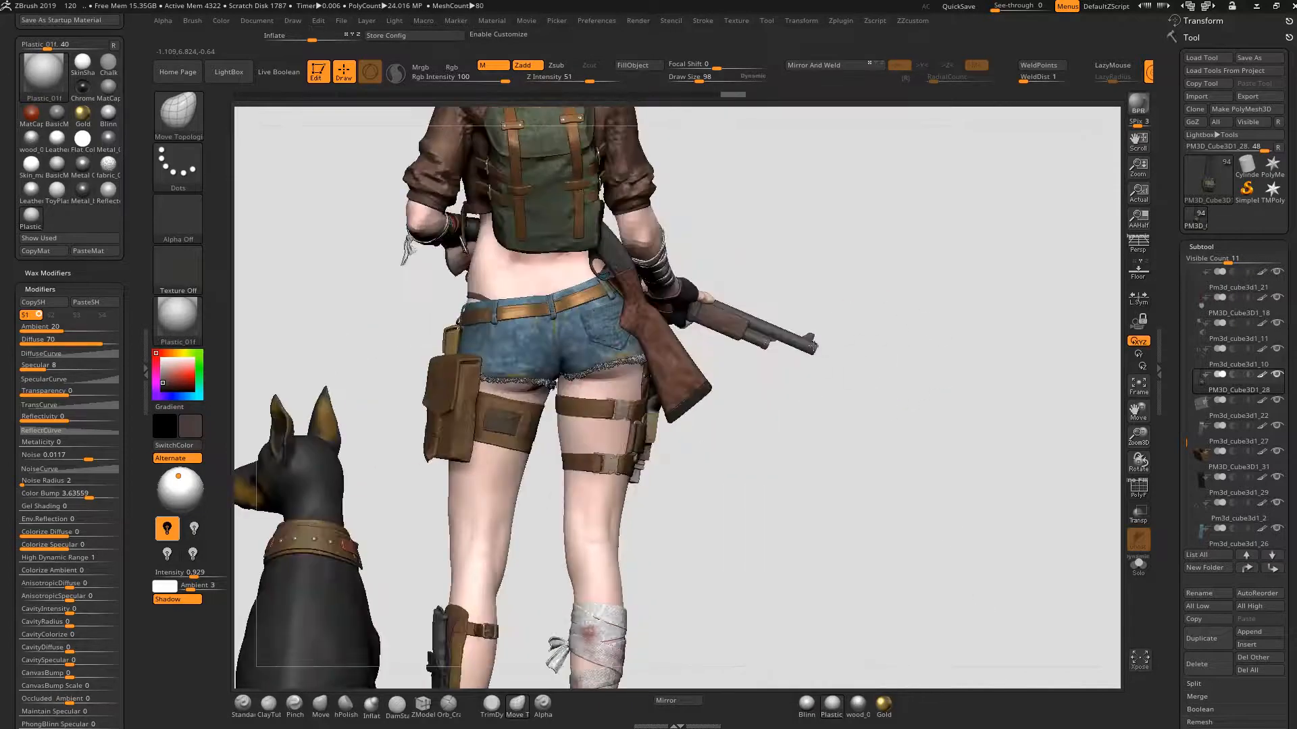
pyautogui.keyDown('alt'); pyautogui.moveTo(773, 402); pyautogui.dragTo(816, 291); pyautogui.keyUp('alt')
pyautogui.moveTo(797, 505)
pyautogui.mouseDown()
pyautogui.moveTo(776, 524)
pyautogui.moveTo(848, 521)
pyautogui.moveTo(795, 531)
pyautogui.mouseUp()
pyautogui.moveTo(825, 424); pyautogui.dragTo(750, 599)
pyautogui.moveTo(852, 417); pyautogui.dragTo(832, 339)
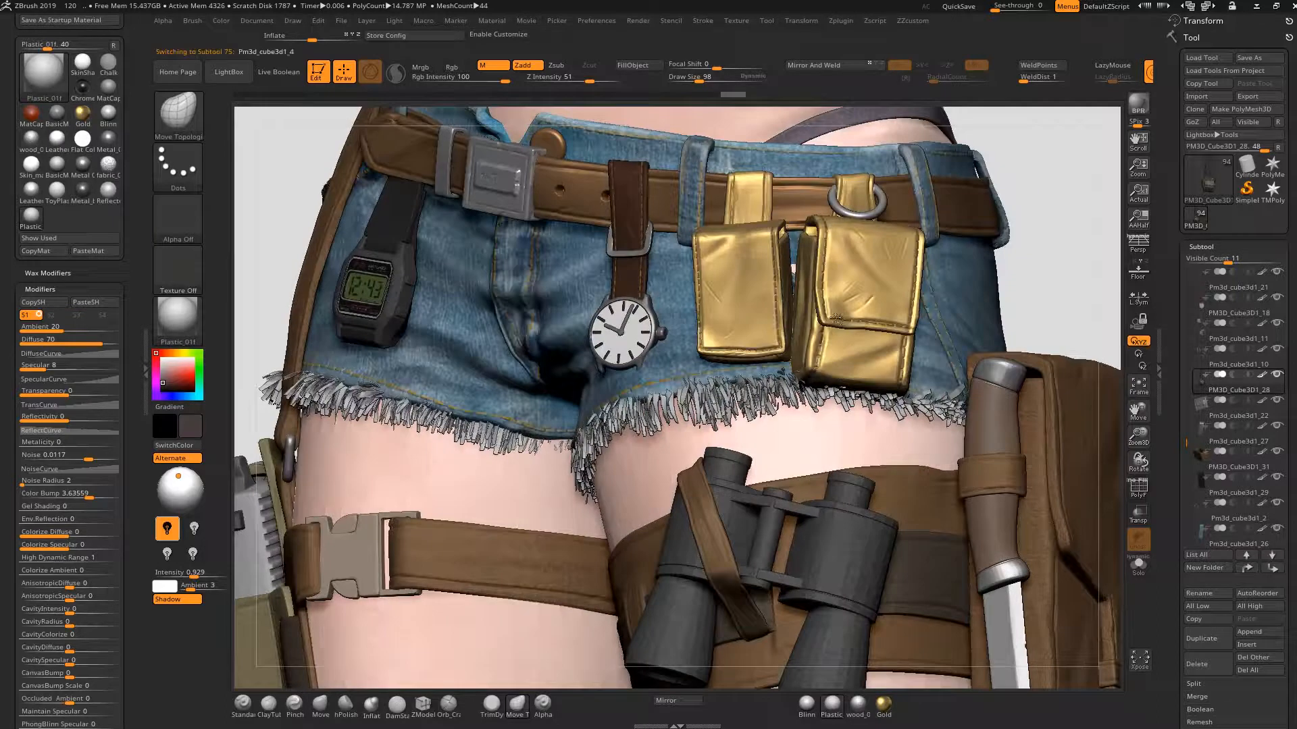
# - Select the larger belt pouch and load the Leather_02f.ZMT material in place of Gold
pyautogui.keyDown('alt'); pyautogui.click(842, 321); pyautogui.keyUp('alt')
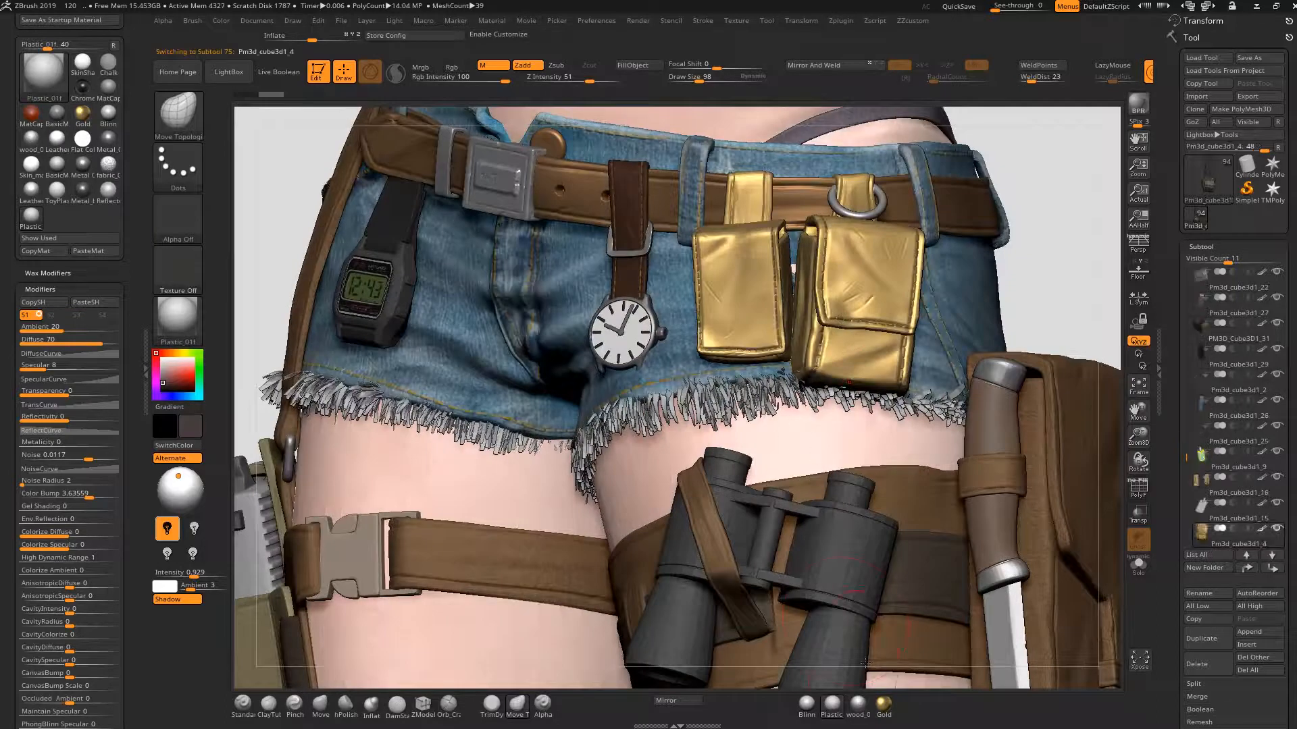
pyautogui.click(883, 709)
pyautogui.click(883, 710)
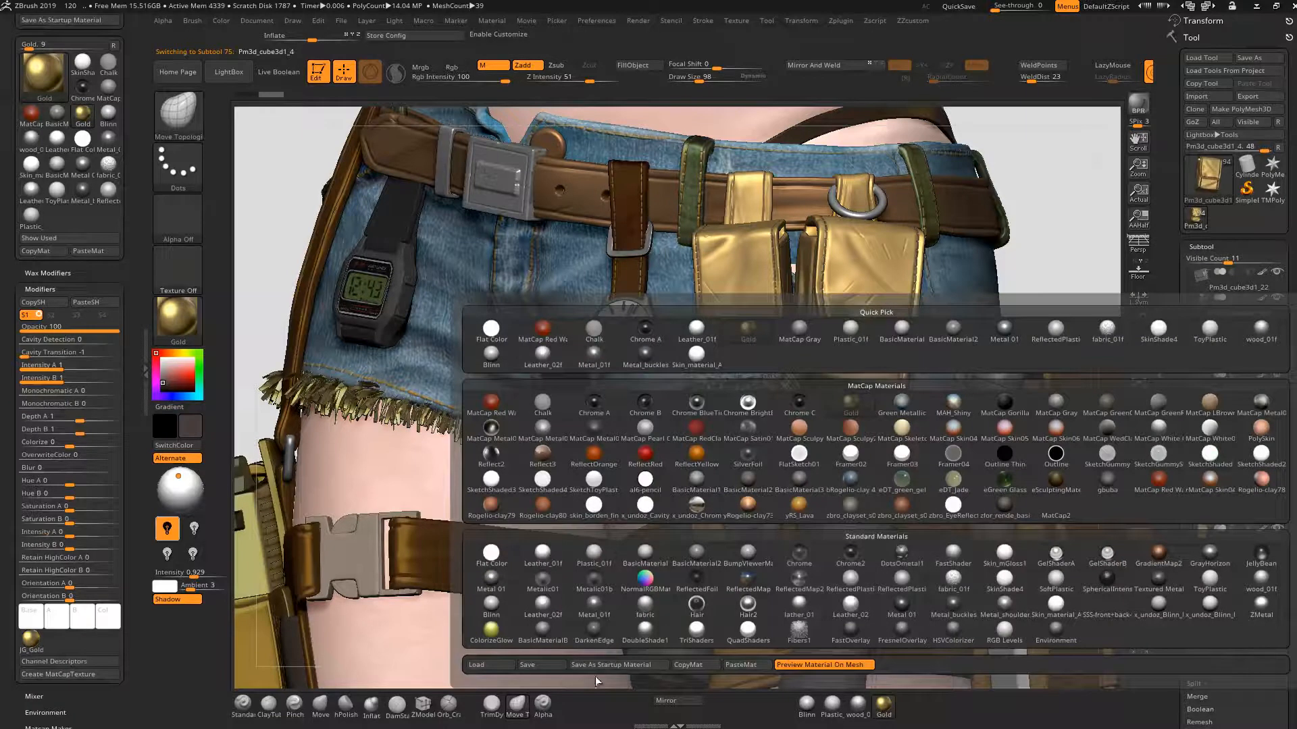
pyautogui.click(516, 665)
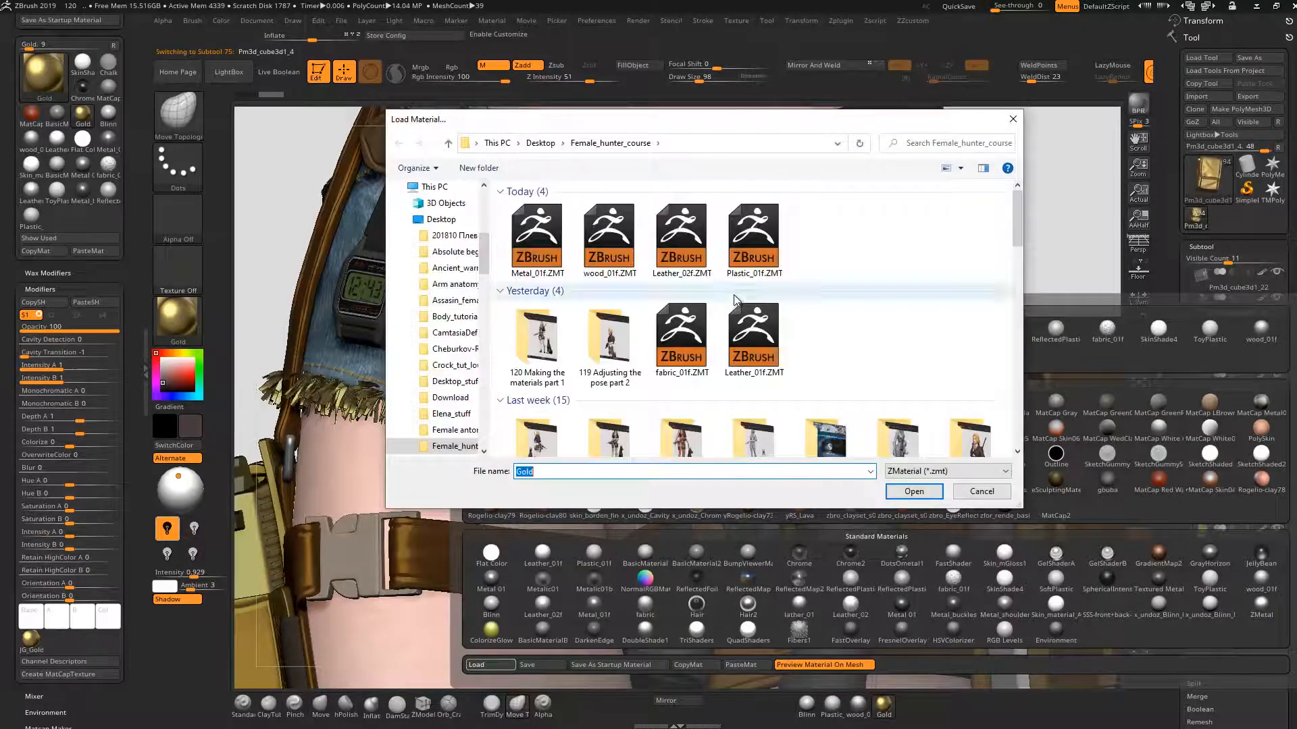
pyautogui.click(692, 277)
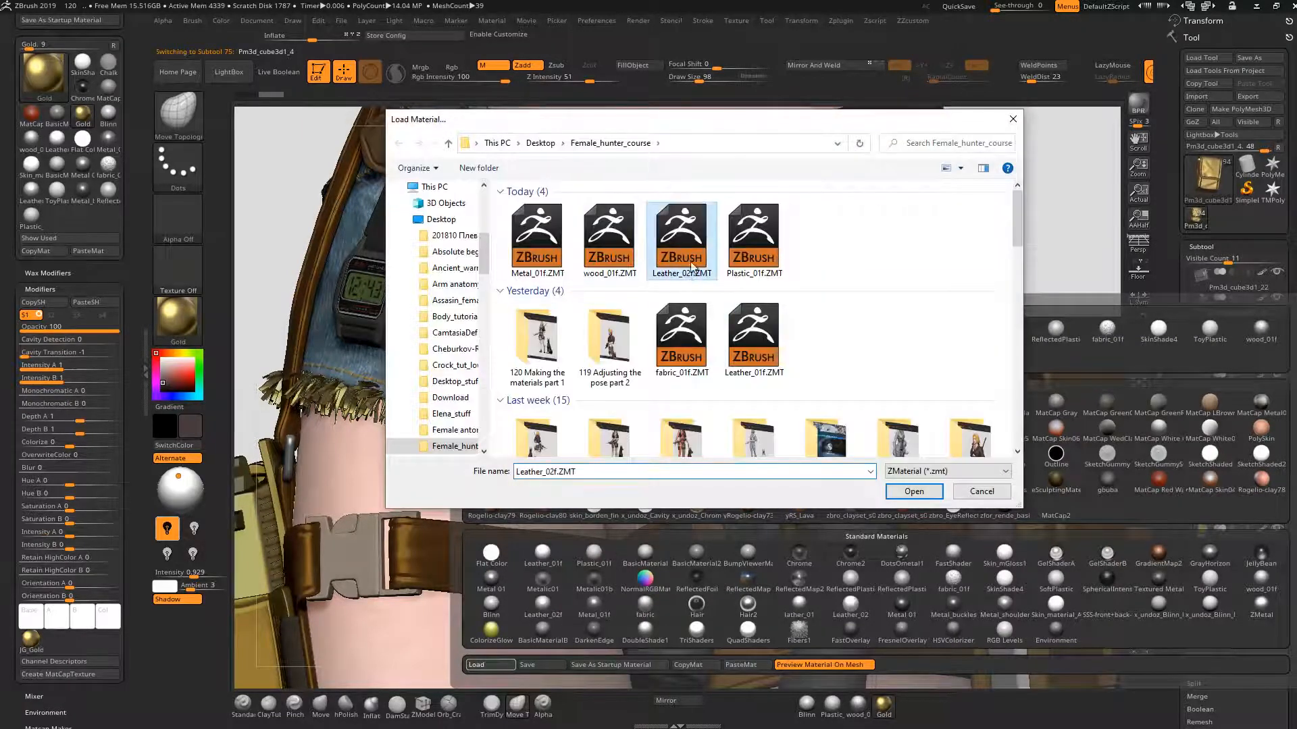
pyautogui.click(914, 491)
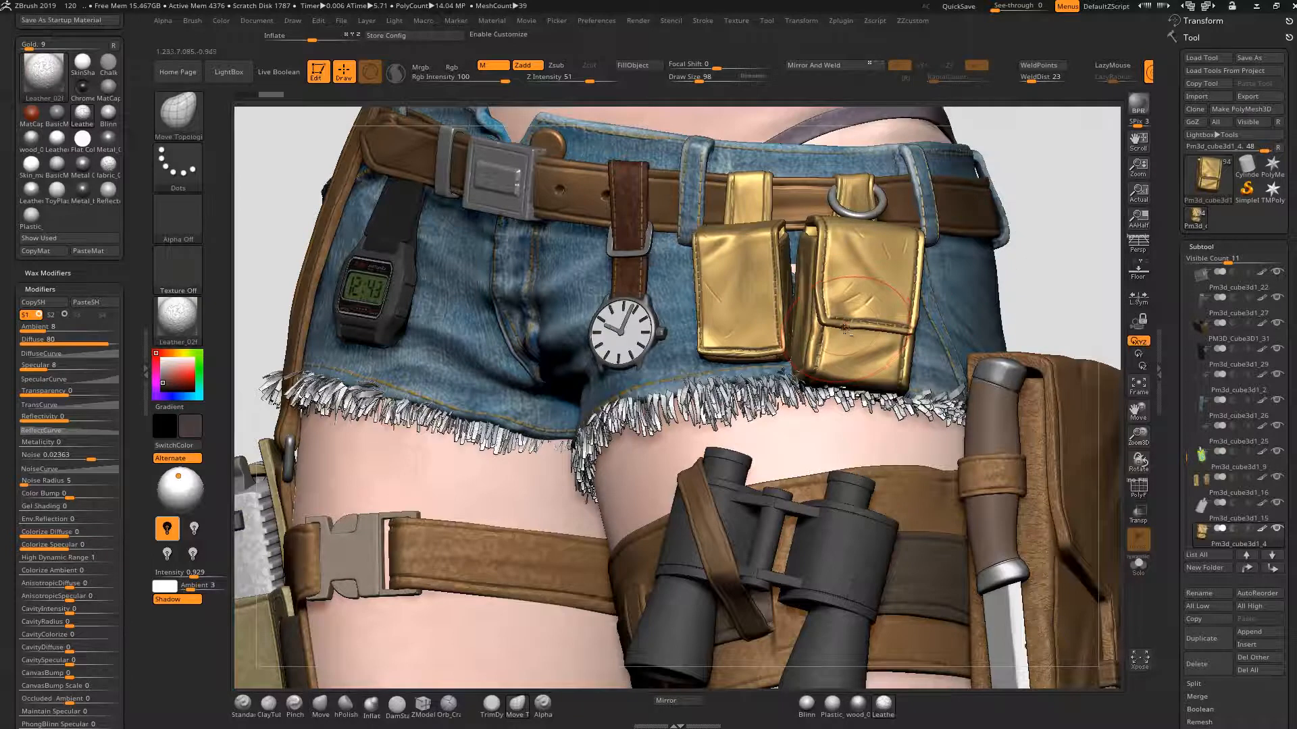
# - Fill both belt pouches with the Leather_02f material
pyautogui.click(634, 64)
pyautogui.keyDown('alt'); pyautogui.click(735, 266); pyautogui.keyUp('alt')
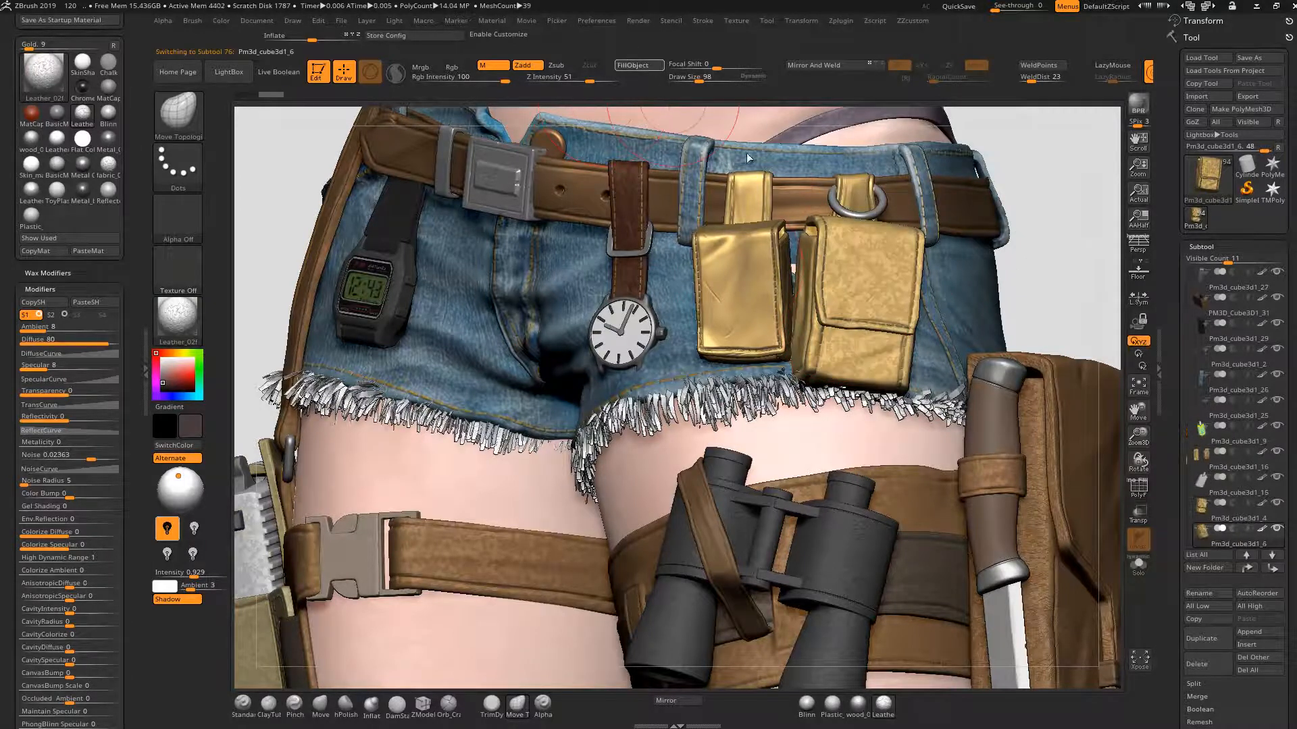
pyautogui.click(634, 65)
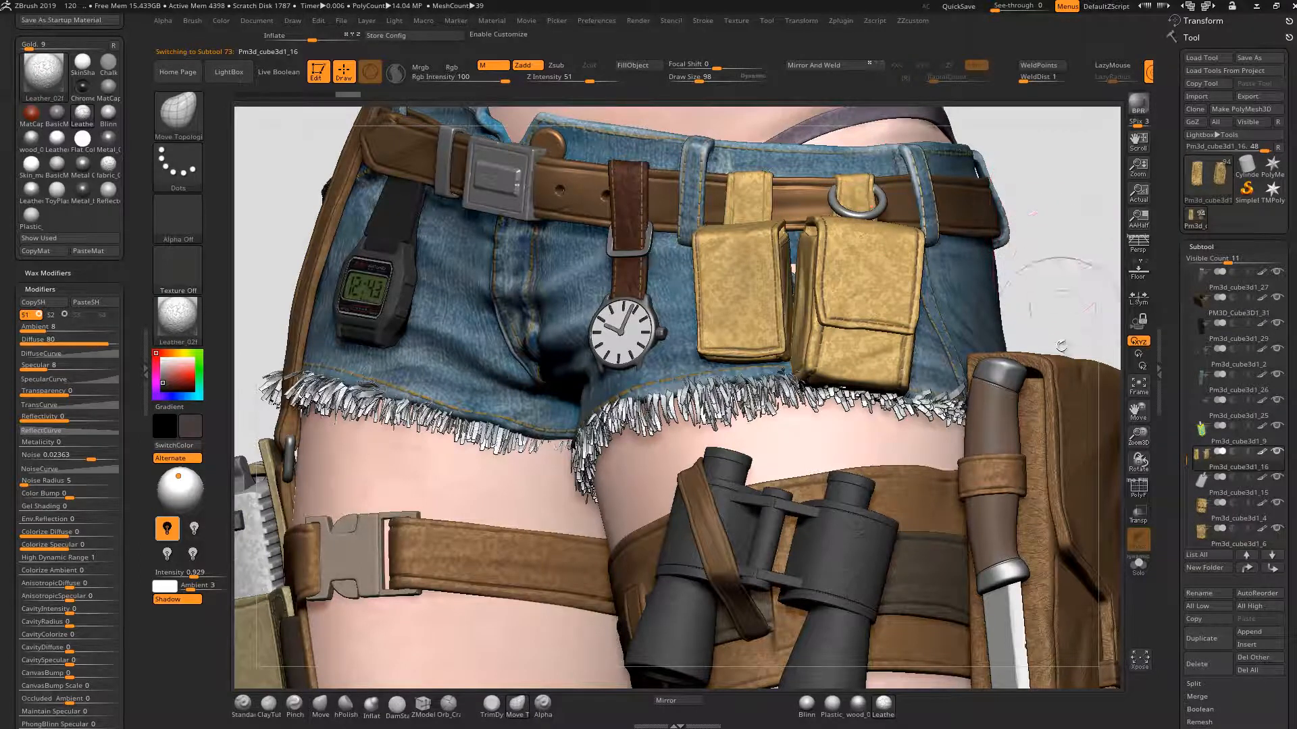
# - Isolate the handle of the thigh knife, fill it with the wood_01f material and unhide the rest of the knife
pyautogui.moveTo(1087, 318); pyautogui.dragTo(919, 365)
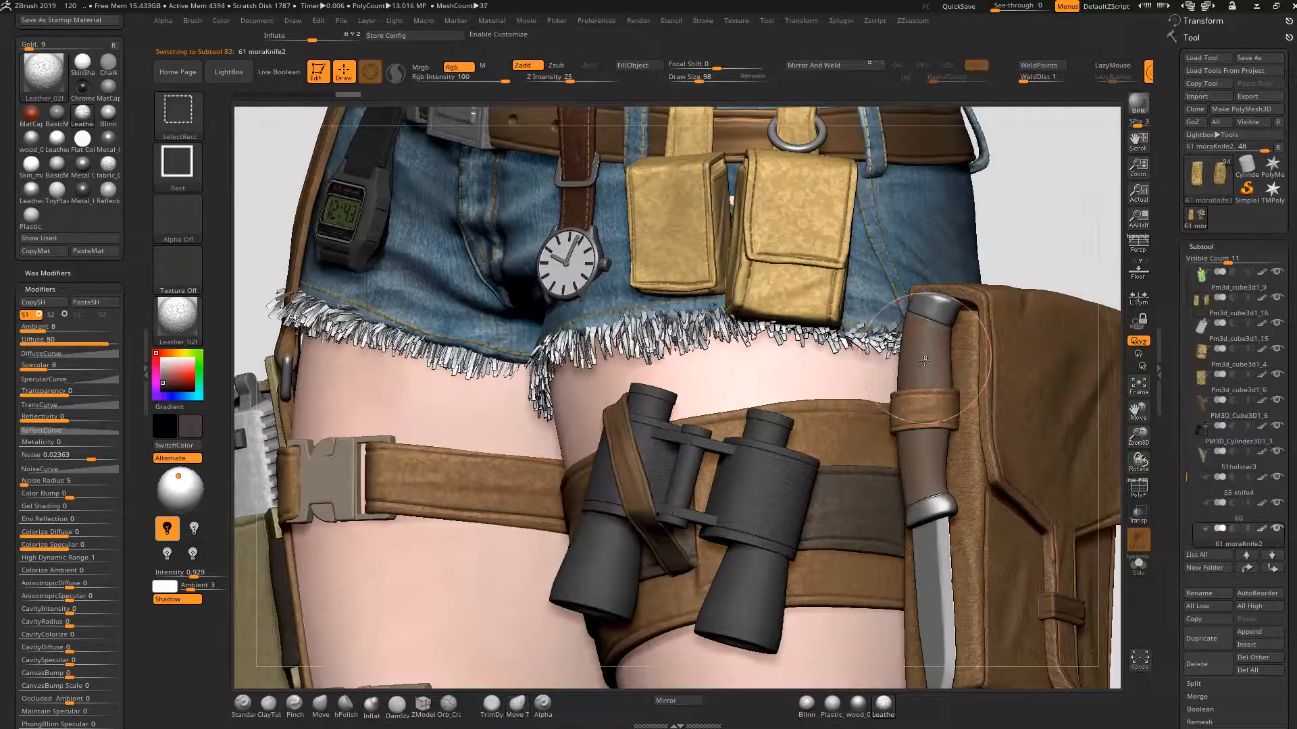
pyautogui.keyDown('ctrl'); pyautogui.keyDown('shift'); pyautogui.click(923, 359); pyautogui.keyUp('shift'); pyautogui.keyUp('ctrl')
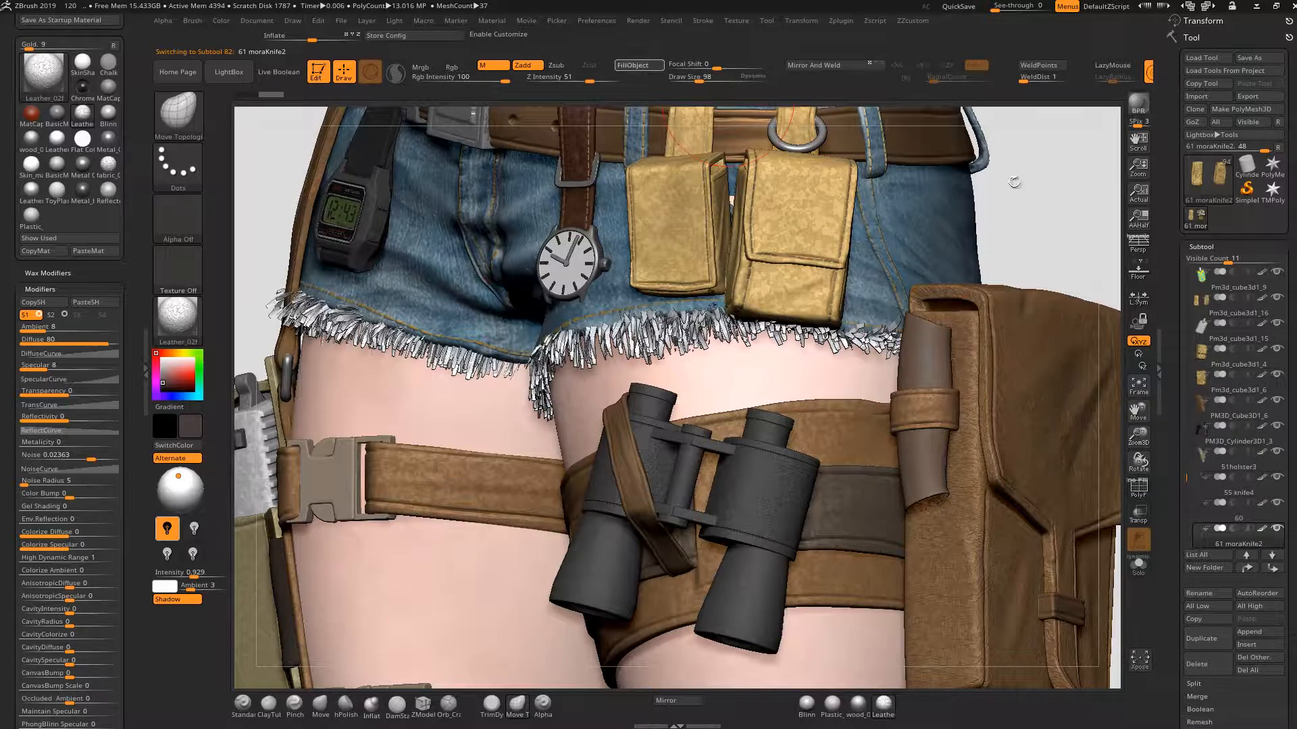
pyautogui.keyDown('ctrl'); pyautogui.keyDown('shift'); pyautogui.click(1048, 231); pyautogui.keyUp('shift'); pyautogui.keyUp('ctrl')
pyautogui.moveTo(1026, 228)
pyautogui.keyDown('alt'); pyautogui.mouseDown()
pyautogui.moveTo(1043, 253)
pyautogui.moveTo(1000, 290)
pyautogui.mouseUp(); pyautogui.keyUp('alt')
pyautogui.keyDown('ctrl'); pyautogui.keyDown('shift'); pyautogui.click(918, 364); pyautogui.keyUp('shift'); pyautogui.keyUp('ctrl')
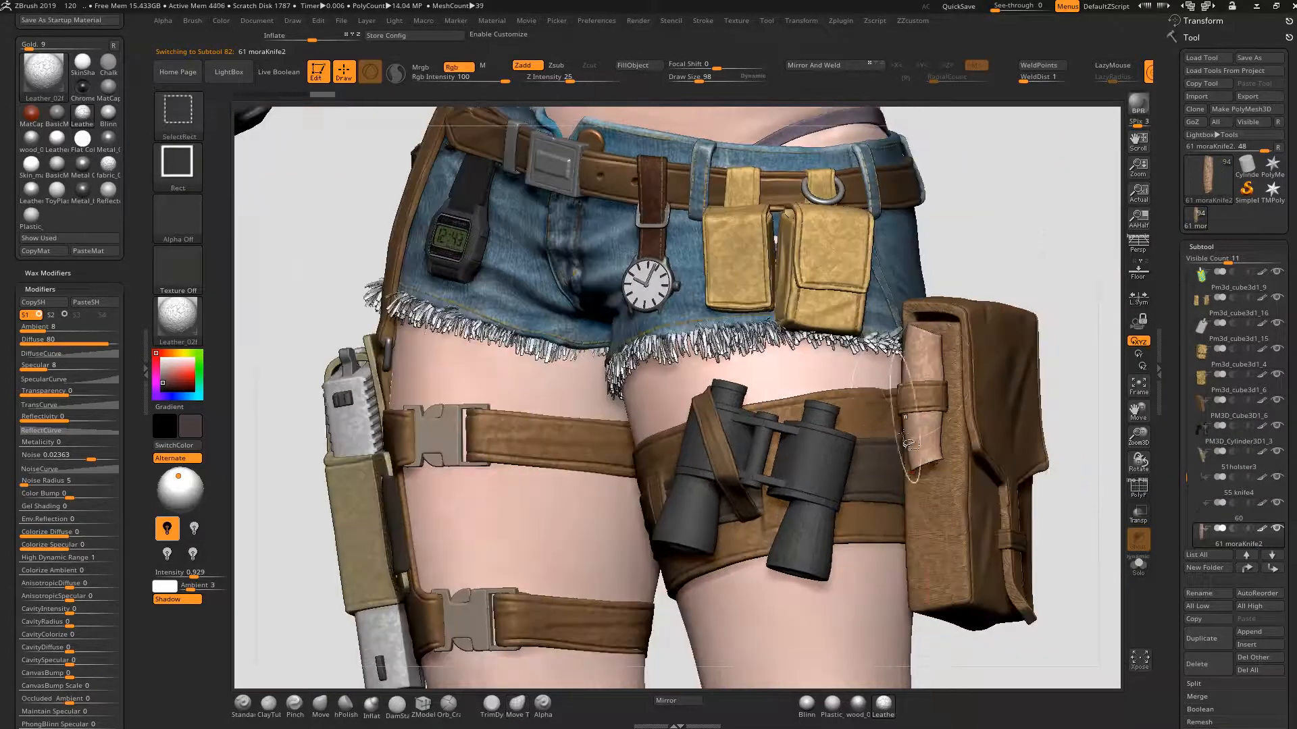
pyautogui.click(859, 705)
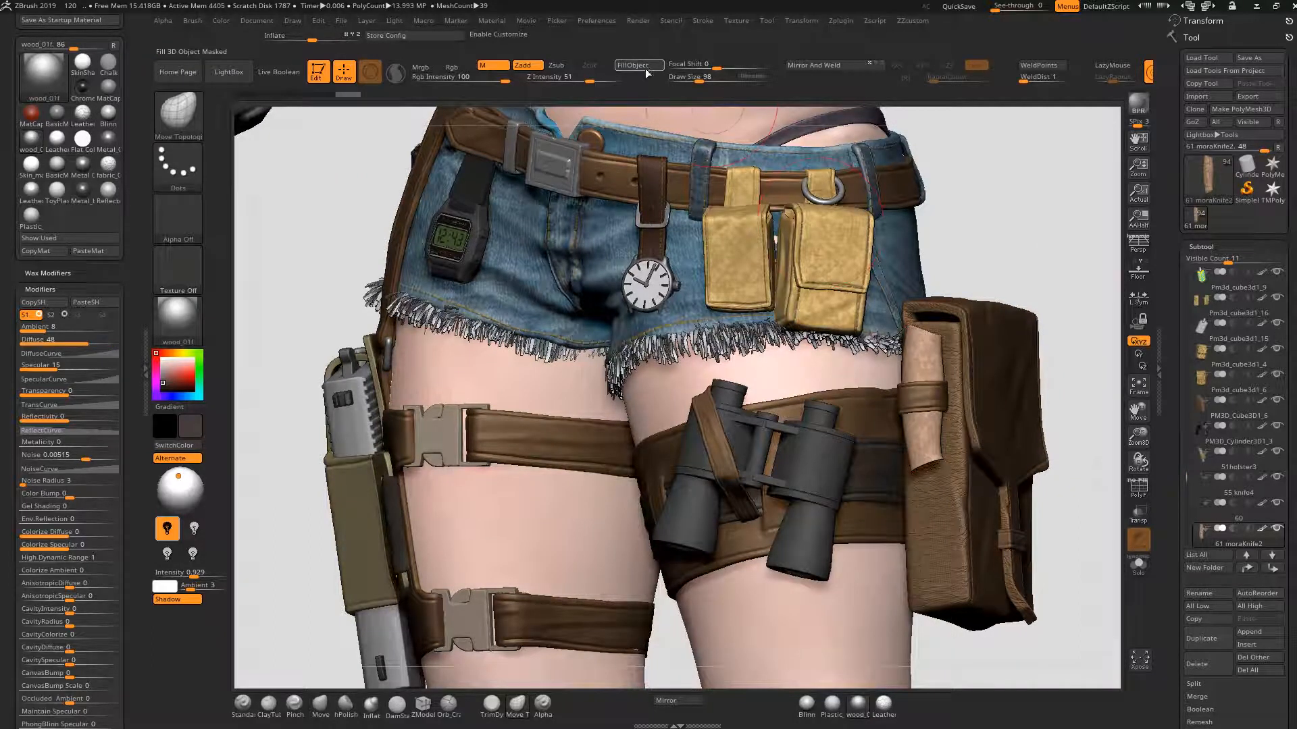
pyautogui.click(644, 67)
pyautogui.hotkey('ctrl', 'shift')
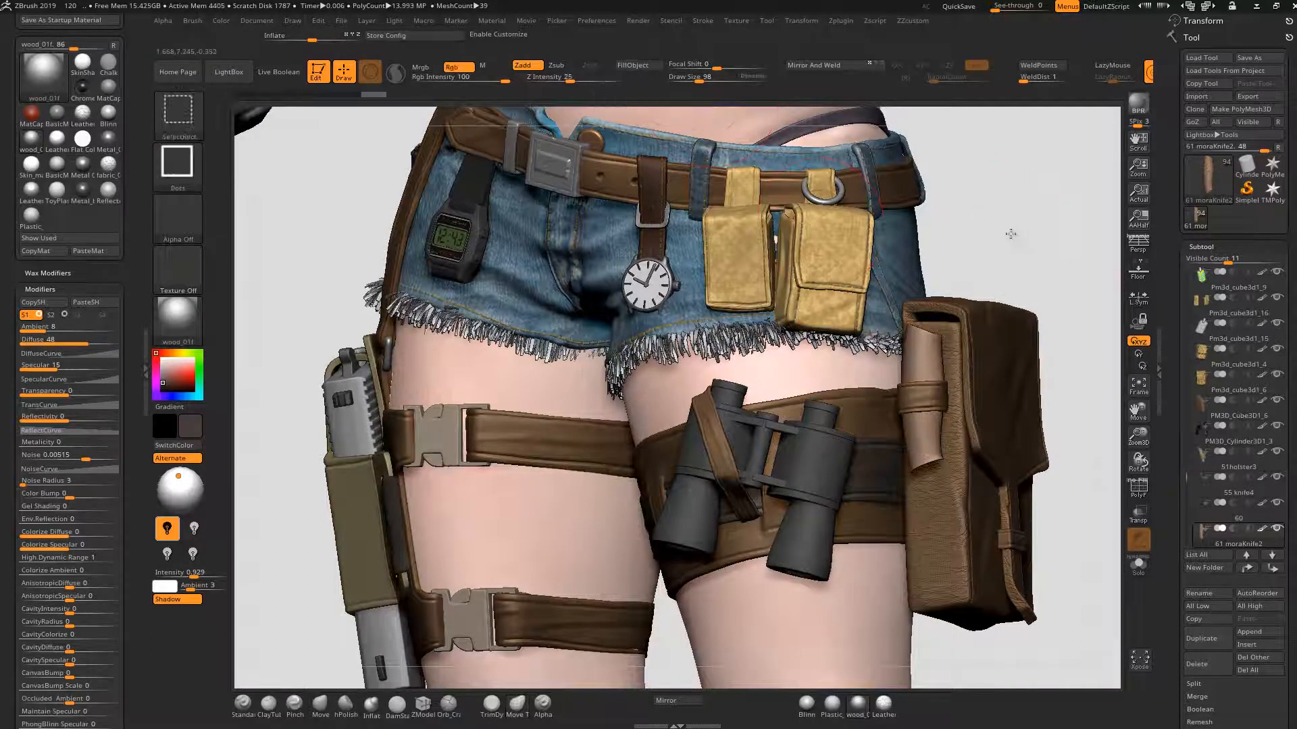
pyautogui.keyDown('ctrl'); pyautogui.keyDown('shift'); pyautogui.click(1026, 241); pyautogui.keyUp('shift'); pyautogui.keyUp('ctrl')
# - Isolate the knife handle again with the Rgb channel active, and restore the whole knife
pyautogui.moveTo(944, 266)
pyautogui.mouseDown()
pyautogui.moveTo(990, 226)
pyautogui.moveTo(1027, 383)
pyautogui.moveTo(1068, 469)
pyautogui.moveTo(926, 371)
pyautogui.mouseUp()
pyautogui.keyDown('ctrl'); pyautogui.keyDown('shift'); pyautogui.click(925, 372); pyautogui.keyUp('shift'); pyautogui.keyUp('ctrl')
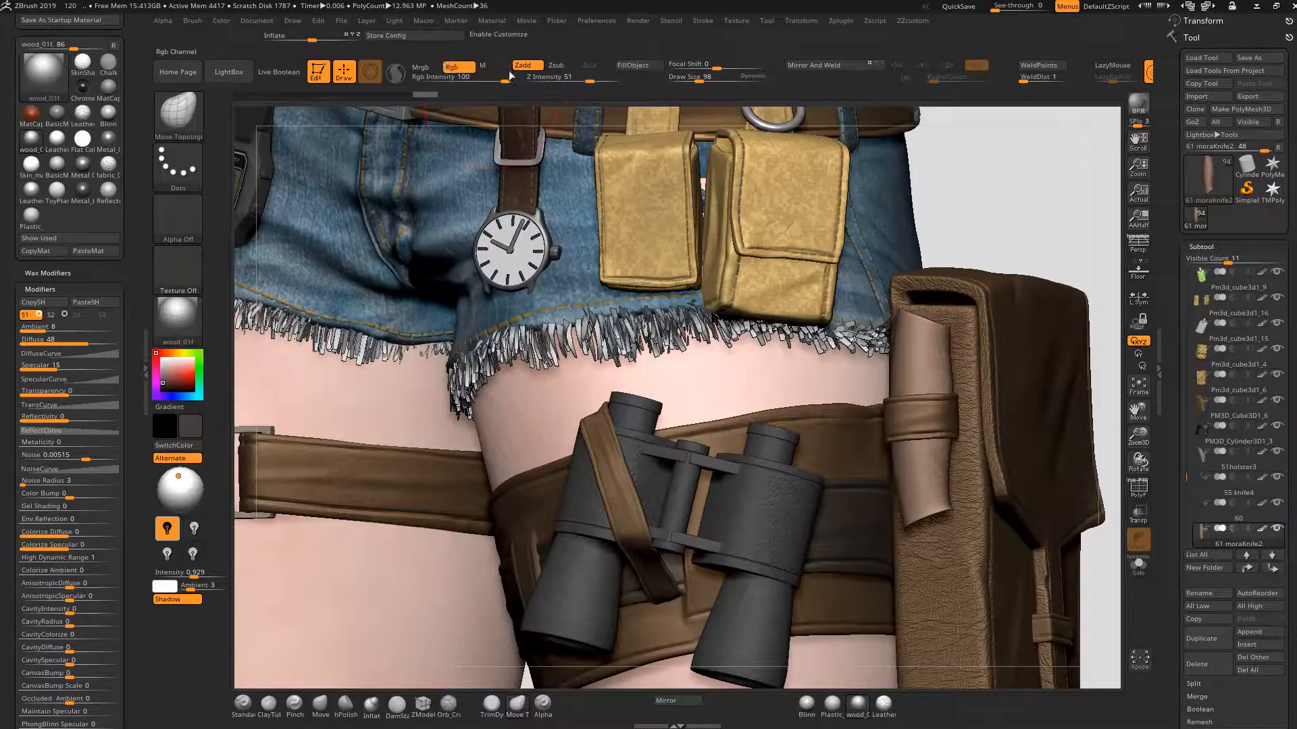
pyautogui.keyDown('ctrl'); pyautogui.keyDown('shift'); pyautogui.click(949, 171); pyautogui.keyUp('shift'); pyautogui.keyUp('ctrl')
# - Fill the metal parts of the dog's collar, including the tag's ring, with the Metal_01f material
pyautogui.moveTo(1053, 237)
pyautogui.keyDown('alt'); pyautogui.mouseDown()
pyautogui.moveTo(997, 310)
pyautogui.moveTo(968, 449)
pyautogui.mouseUp(); pyautogui.keyUp('alt')
pyautogui.keyDown('alt'); pyautogui.moveTo(764, 669); pyautogui.dragTo(728, 452); pyautogui.keyUp('alt')
pyautogui.moveTo(677, 489)
pyautogui.mouseDown()
pyautogui.moveTo(695, 486)
pyautogui.moveTo(582, 488)
pyautogui.moveTo(642, 486)
pyautogui.moveTo(810, 432)
pyautogui.moveTo(937, 329)
pyautogui.moveTo(655, 333)
pyautogui.moveTo(768, 321)
pyautogui.moveTo(841, 407)
pyautogui.moveTo(547, 498)
pyautogui.moveTo(556, 411)
pyautogui.moveTo(969, 428)
pyautogui.moveTo(811, 385)
pyautogui.moveTo(491, 264)
pyautogui.moveTo(682, 469)
pyautogui.mouseUp()
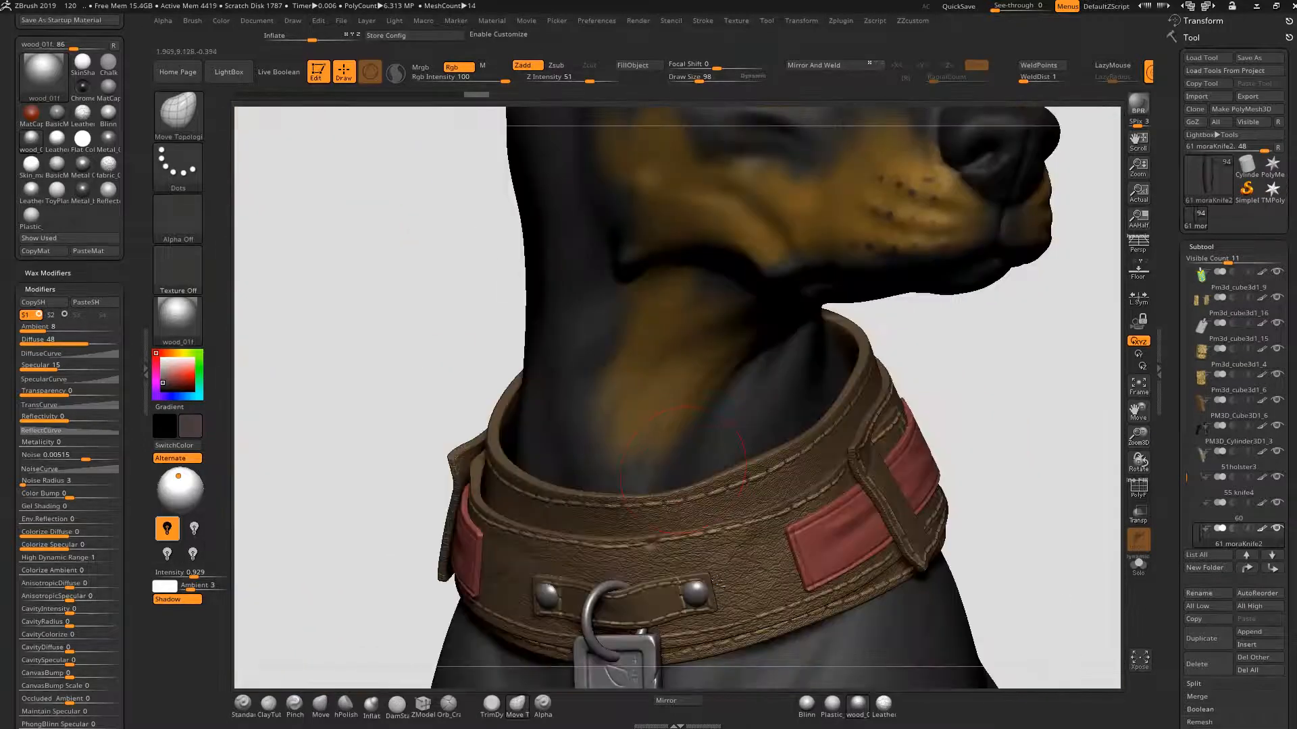
pyautogui.keyDown('alt'); pyautogui.click(691, 589); pyautogui.keyUp('alt')
pyautogui.moveTo(1019, 440); pyautogui.dragTo(819, 680)
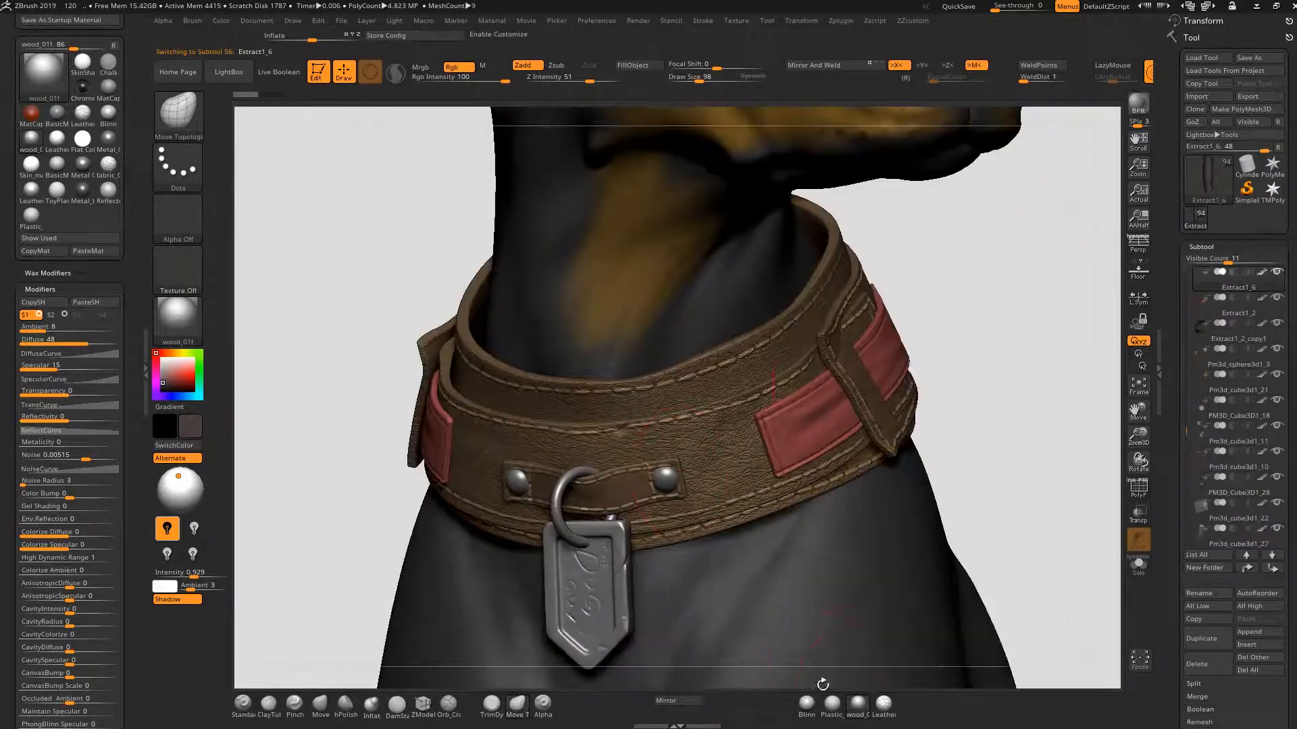
pyautogui.click(880, 707)
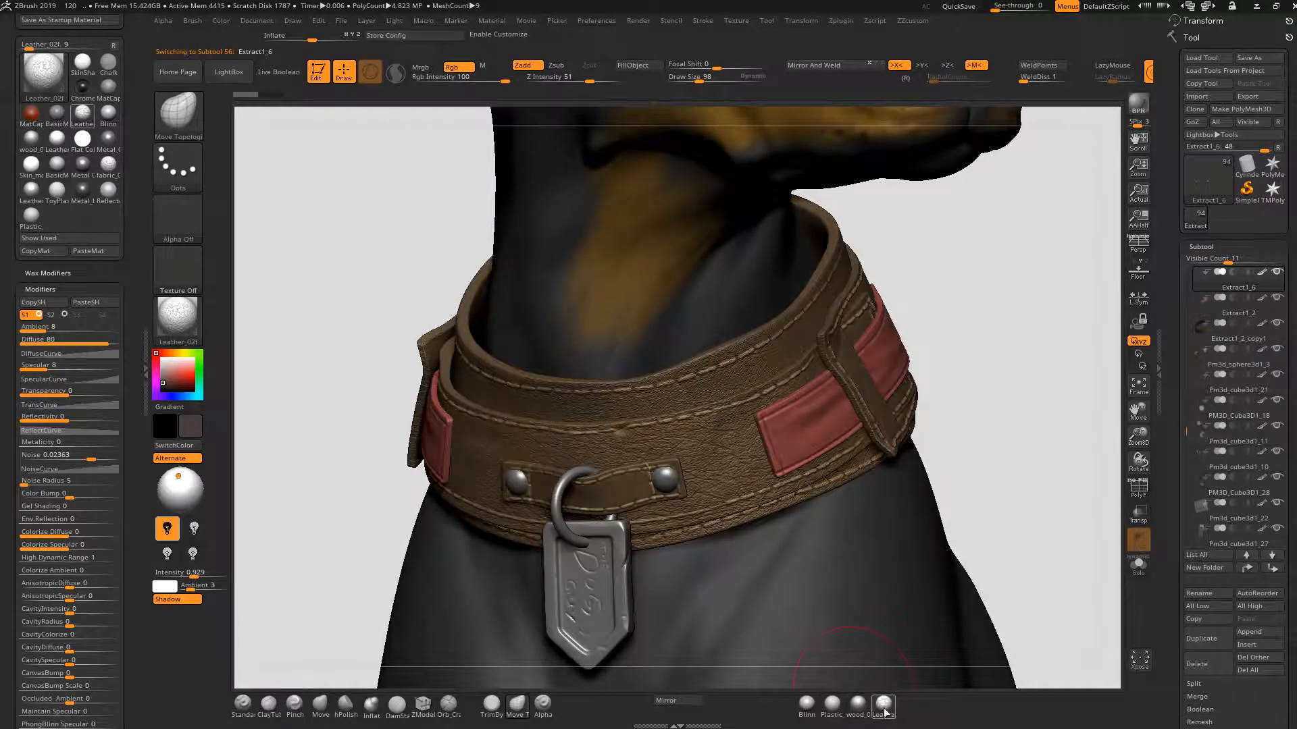
pyautogui.click(882, 710)
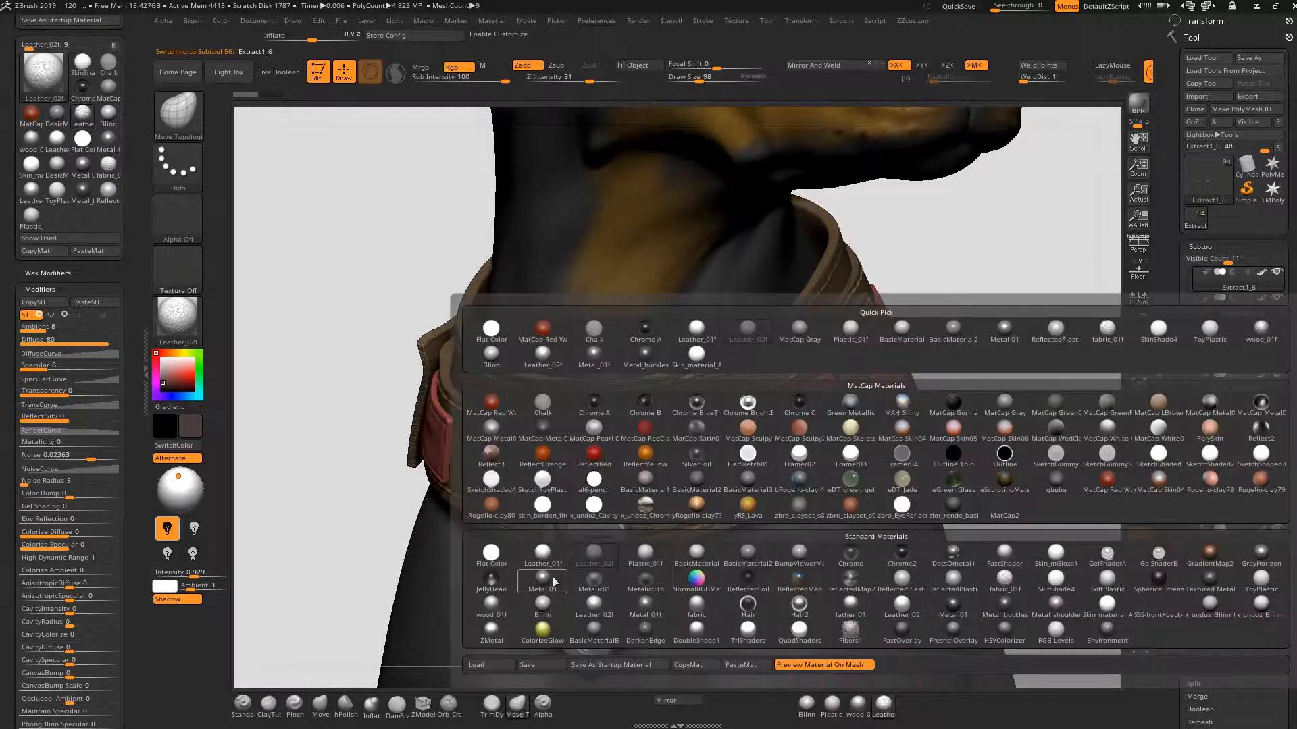
pyautogui.click(645, 605)
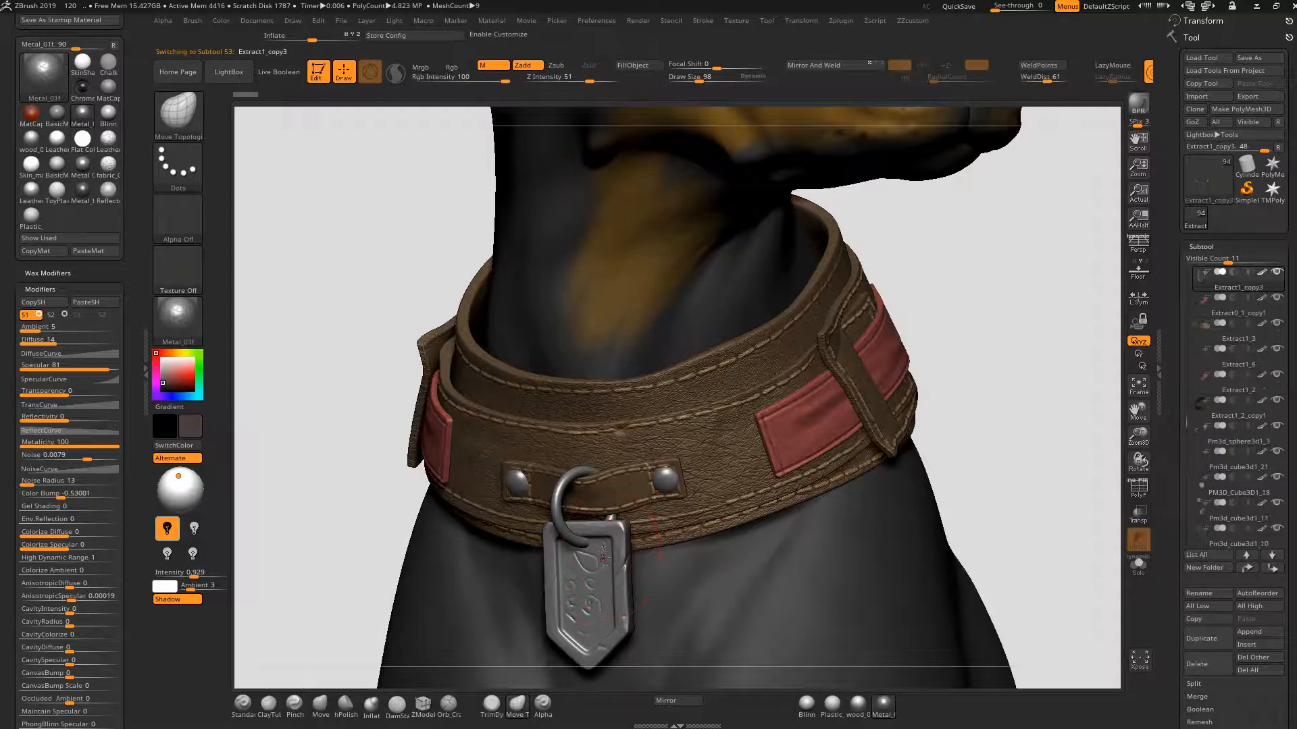
pyautogui.keyDown('alt'); pyautogui.click(566, 484); pyautogui.keyUp('alt')
pyautogui.click(626, 67)
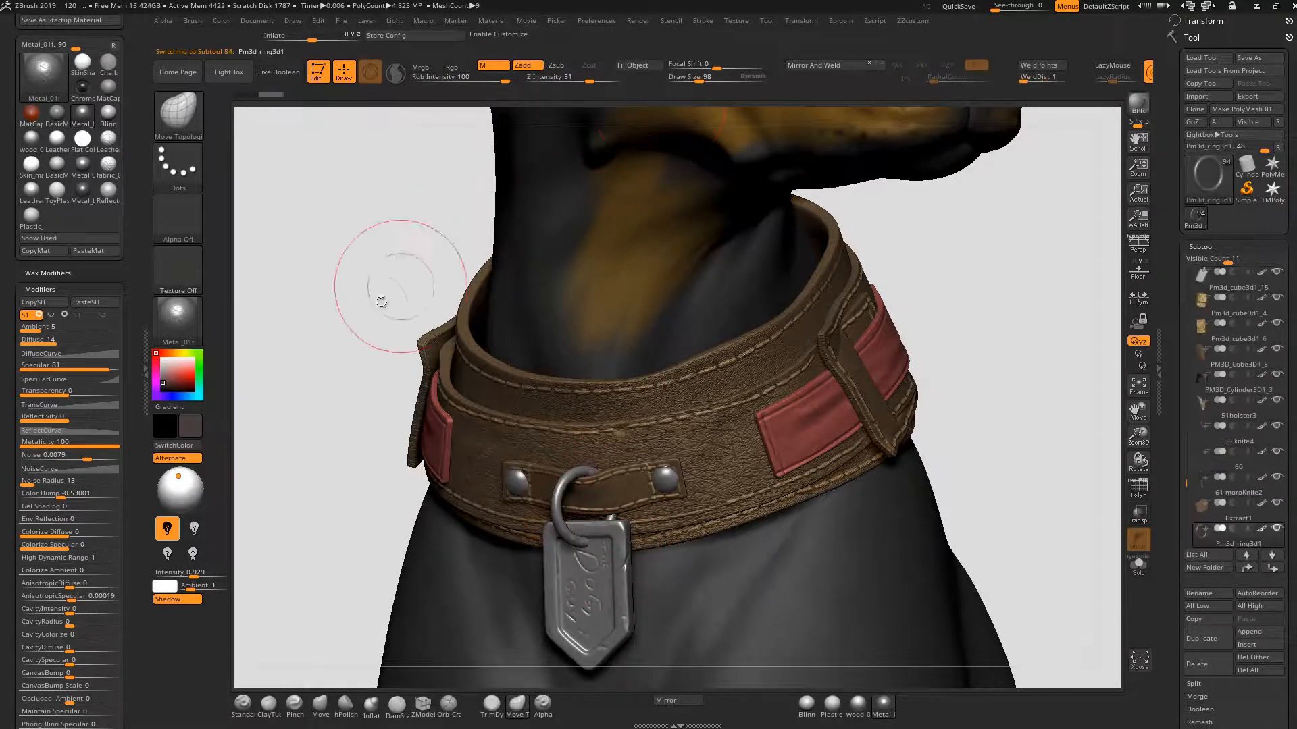
# - Fill the trident pendant and the buckle of the chest strap with the Metal_01f material
pyautogui.keyDown('alt'); pyautogui.moveTo(301, 174); pyautogui.dragTo(789, 179); pyautogui.keyUp('alt')
pyautogui.keyDown('alt'); pyautogui.moveTo(894, 440); pyautogui.dragTo(887, 287); pyautogui.keyUp('alt')
pyautogui.keyDown('alt'); pyautogui.moveTo(834, 118); pyautogui.dragTo(936, 343); pyautogui.keyUp('alt')
pyautogui.keyDown('alt'); pyautogui.click(668, 167); pyautogui.keyUp('alt')
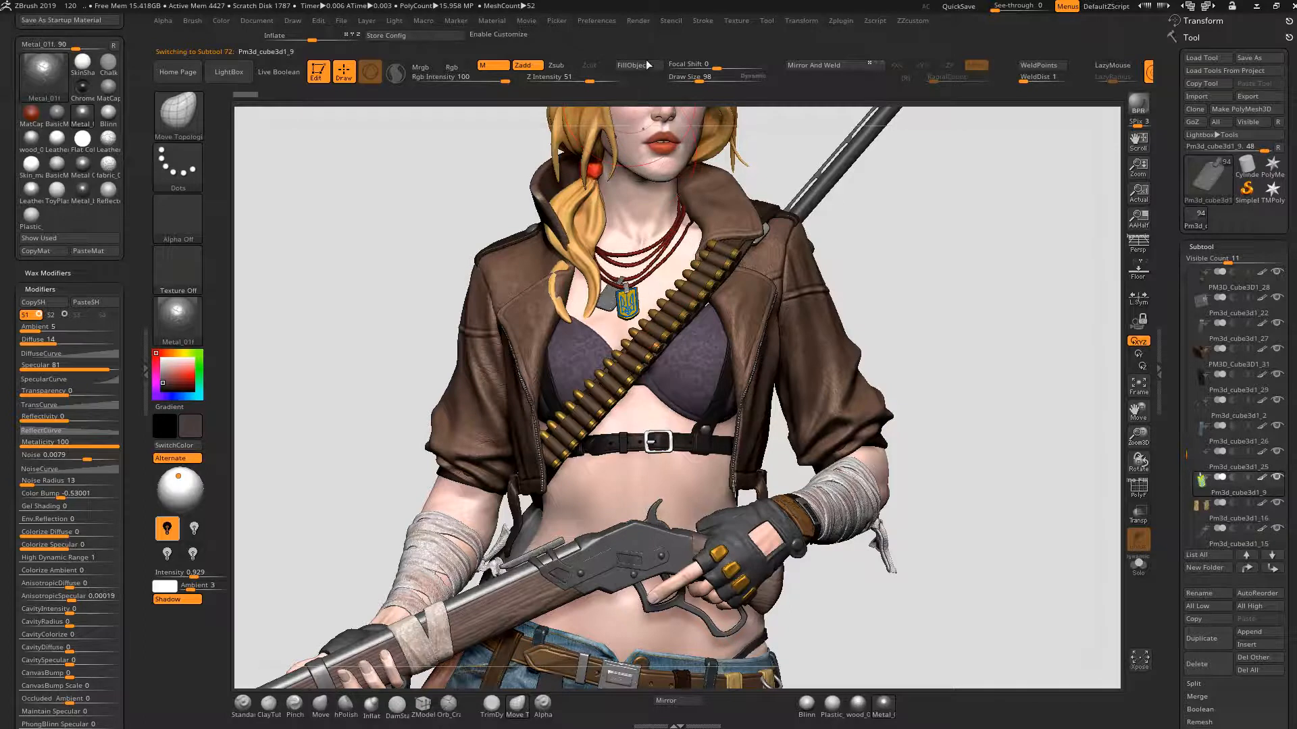
pyautogui.keyDown('alt'); pyautogui.moveTo(882, 253); pyautogui.dragTo(861, 256); pyautogui.keyUp('alt')
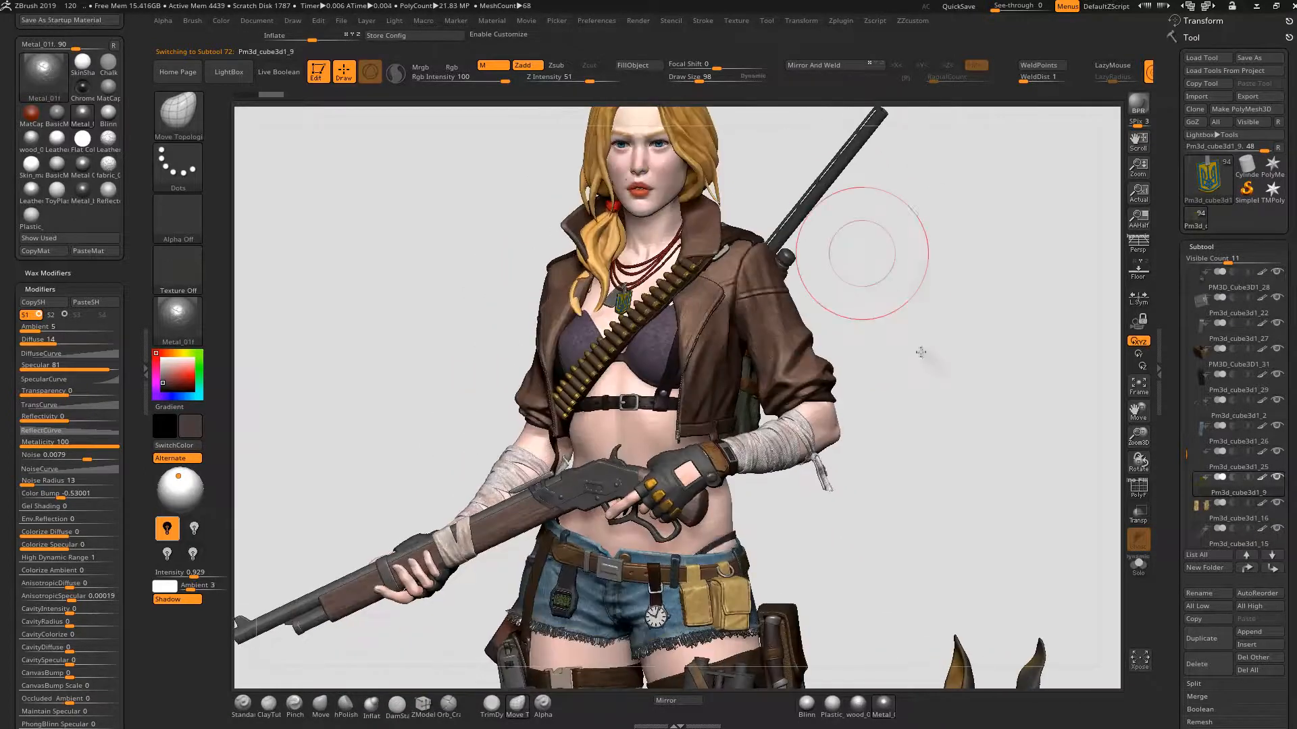
pyautogui.keyDown('alt'); pyautogui.moveTo(938, 189); pyautogui.dragTo(898, 223); pyautogui.keyUp('alt')
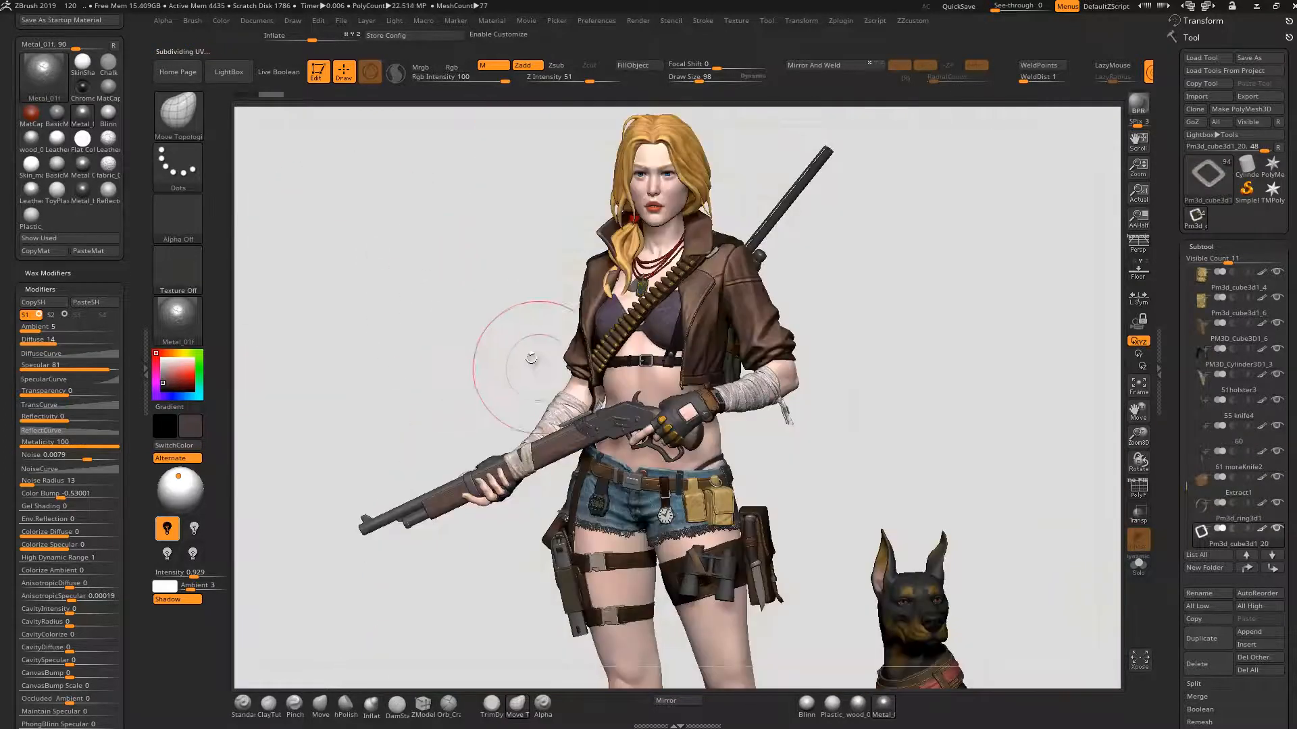
# - Isolate the thigh knife's metal handle fittings and its blade in turn, filling them with the Metal_01f material
pyautogui.moveTo(520, 347)
pyautogui.mouseDown()
pyautogui.moveTo(943, 431)
pyautogui.moveTo(728, 579)
pyautogui.mouseUp()
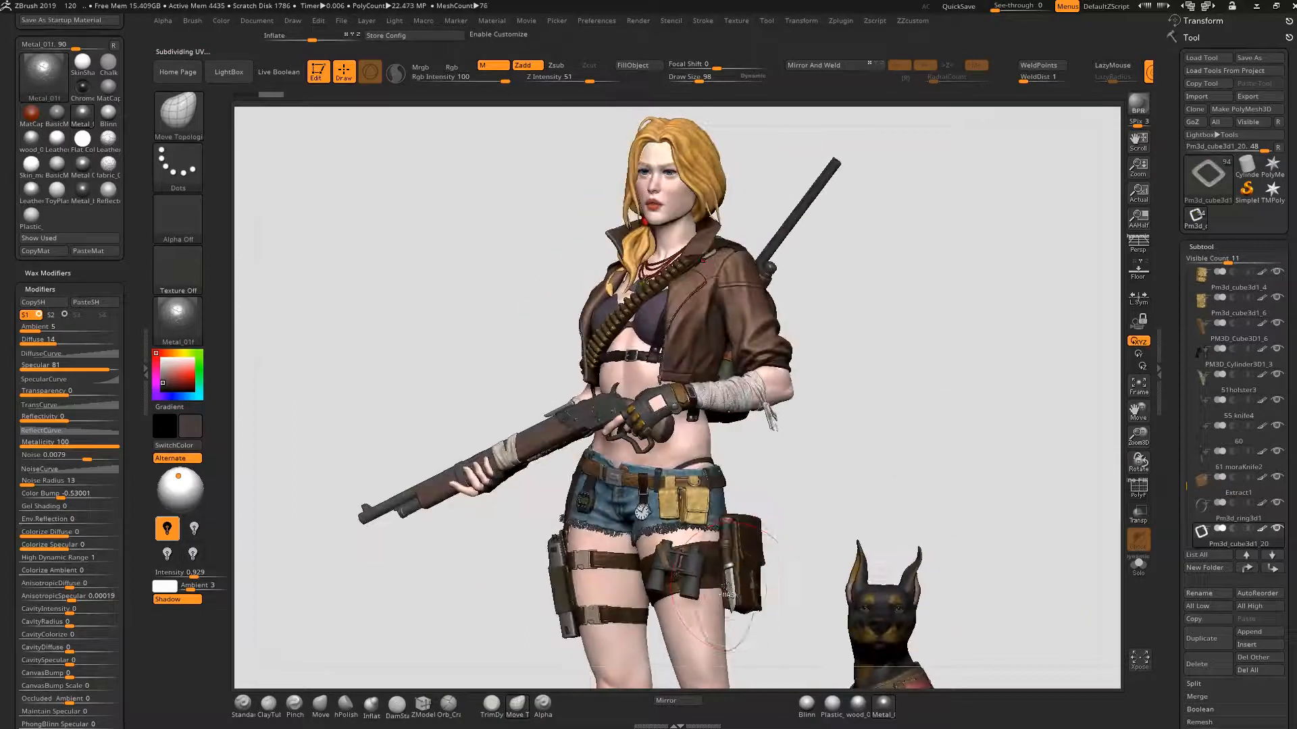
pyautogui.hotkey('ctrl', 'shift')
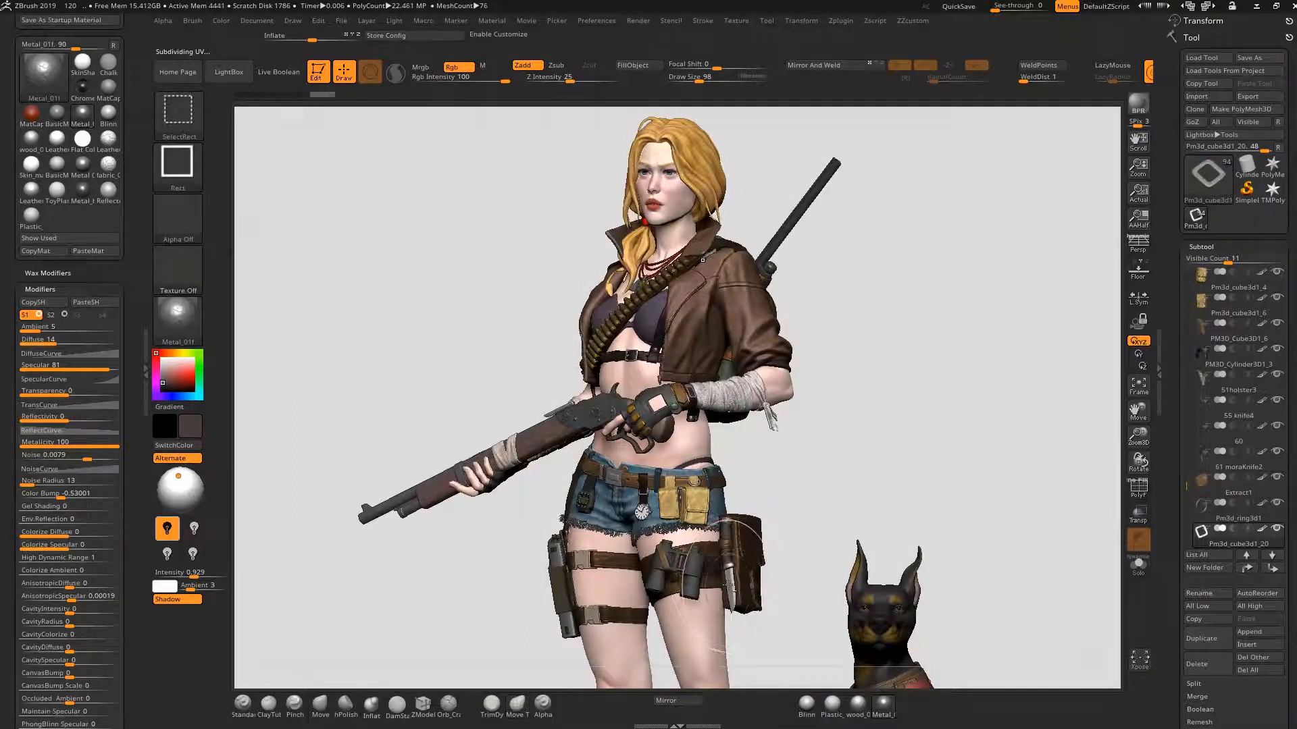
pyautogui.keyDown('alt'); pyautogui.click(729, 584); pyautogui.keyUp('alt')
pyautogui.keyDown('alt'); pyautogui.moveTo(951, 564); pyautogui.dragTo(882, 440); pyautogui.keyUp('alt')
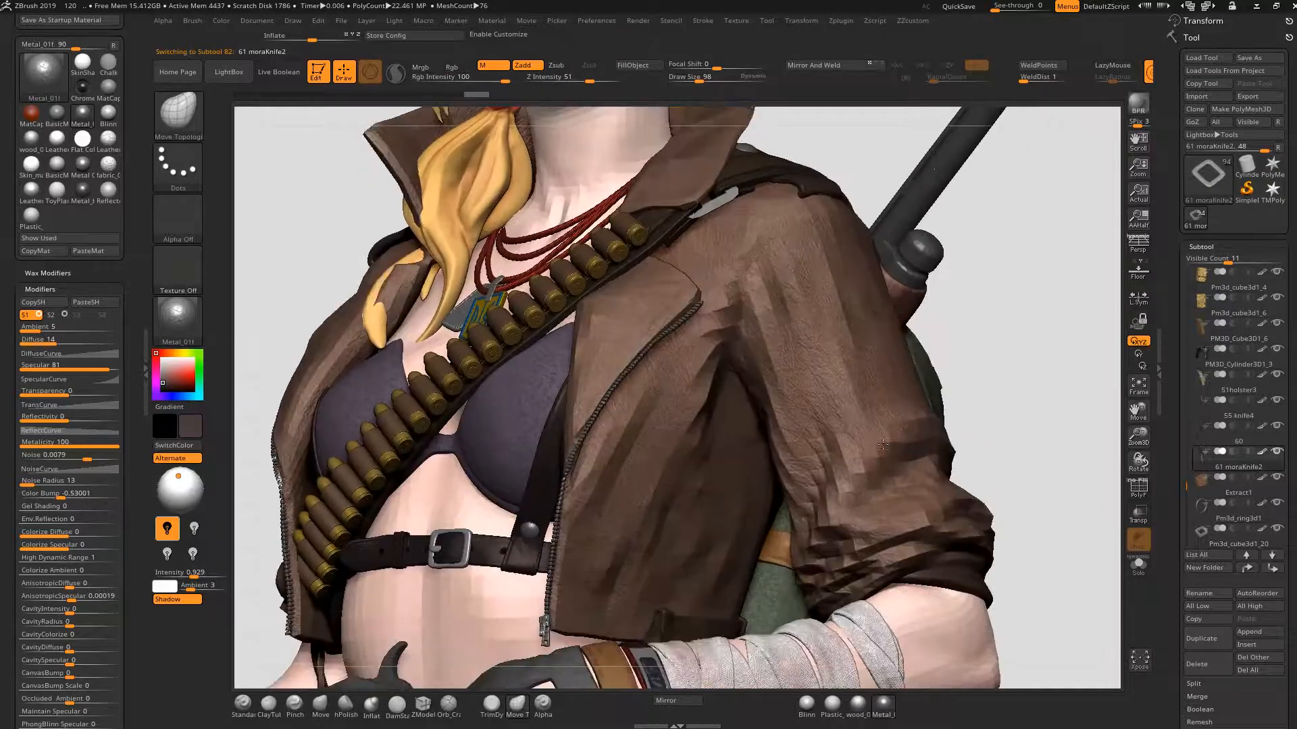
pyautogui.keyDown('alt'); pyautogui.moveTo(894, 489); pyautogui.dragTo(857, 111); pyautogui.keyUp('alt')
pyautogui.keyDown('alt'); pyautogui.moveTo(929, 387); pyautogui.dragTo(925, 341); pyautogui.keyUp('alt')
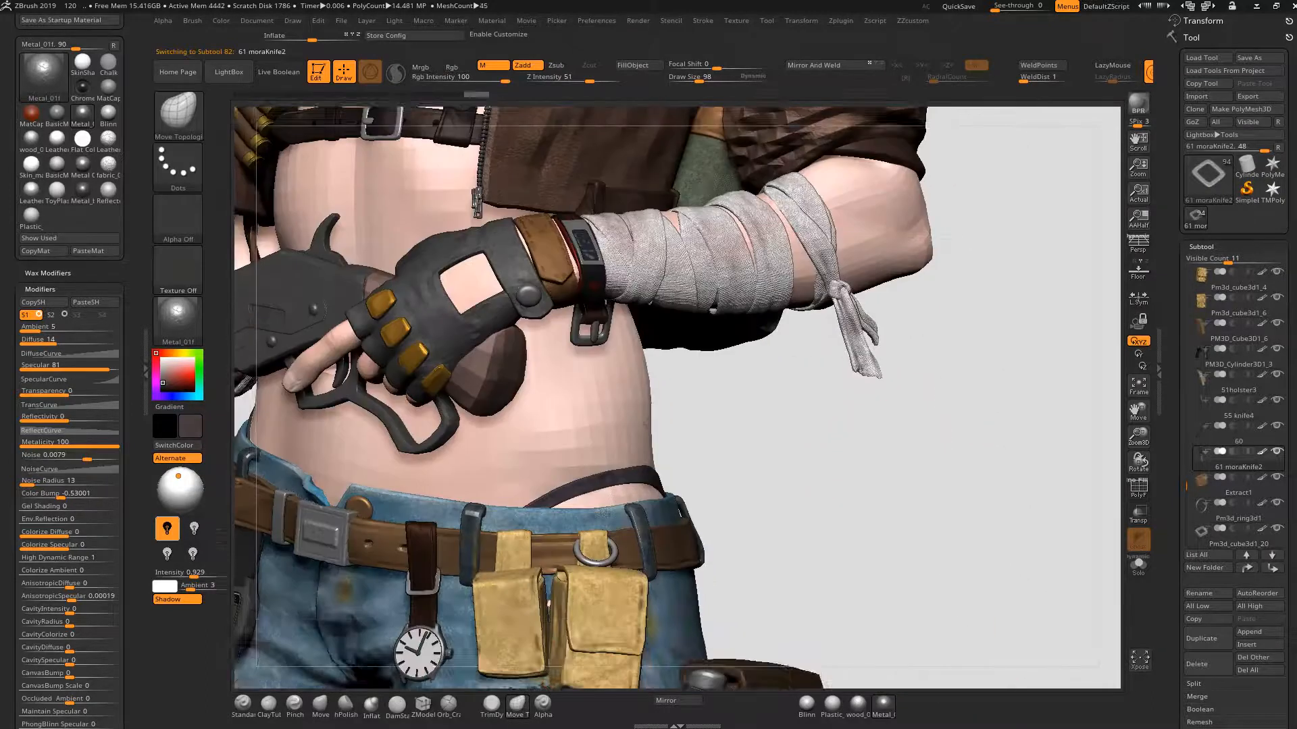
pyautogui.keyDown('alt'); pyautogui.moveTo(878, 513); pyautogui.dragTo(908, 418); pyautogui.keyUp('alt')
pyautogui.keyDown('alt'); pyautogui.moveTo(841, 543); pyautogui.dragTo(906, 295); pyautogui.keyUp('alt')
pyautogui.keyDown('ctrl'); pyautogui.keyDown('shift'); pyautogui.click(745, 531); pyautogui.keyUp('shift'); pyautogui.keyUp('ctrl')
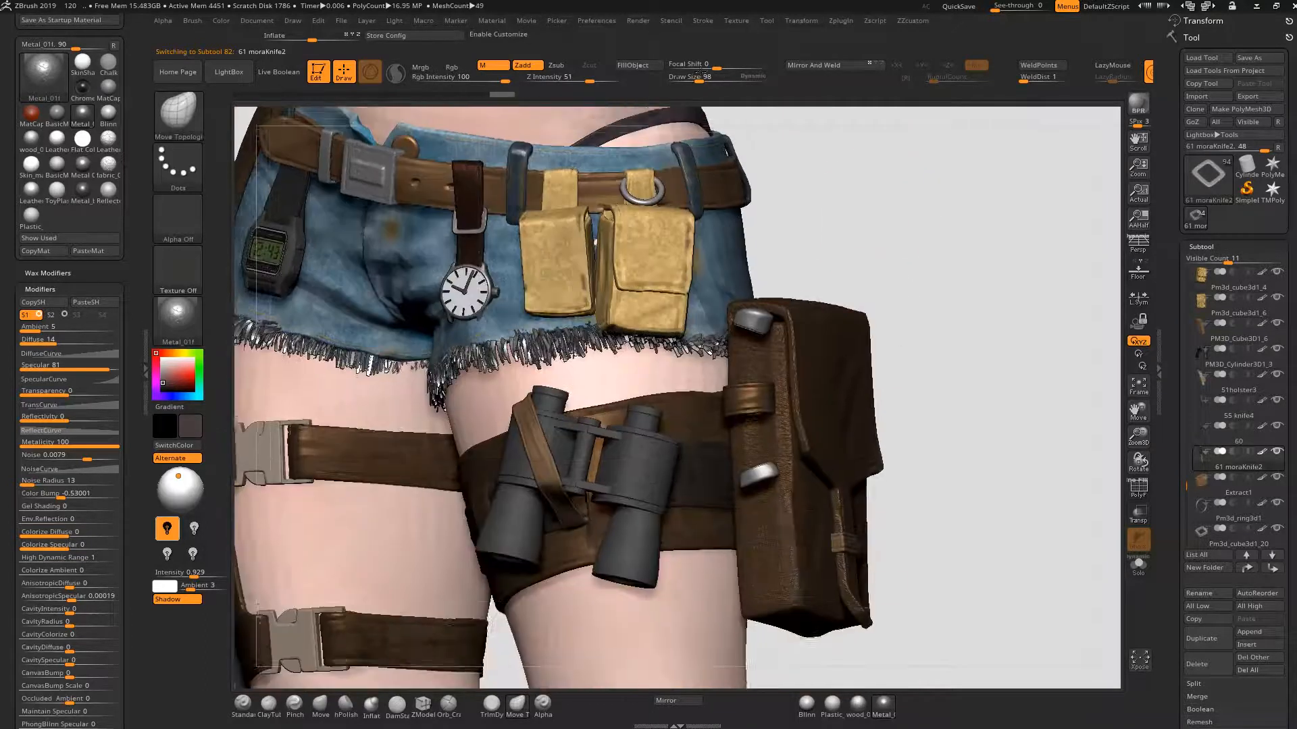
pyautogui.keyDown('ctrl'); pyautogui.keyDown('shift'); pyautogui.click(834, 490); pyautogui.keyUp('shift'); pyautogui.keyUp('ctrl')
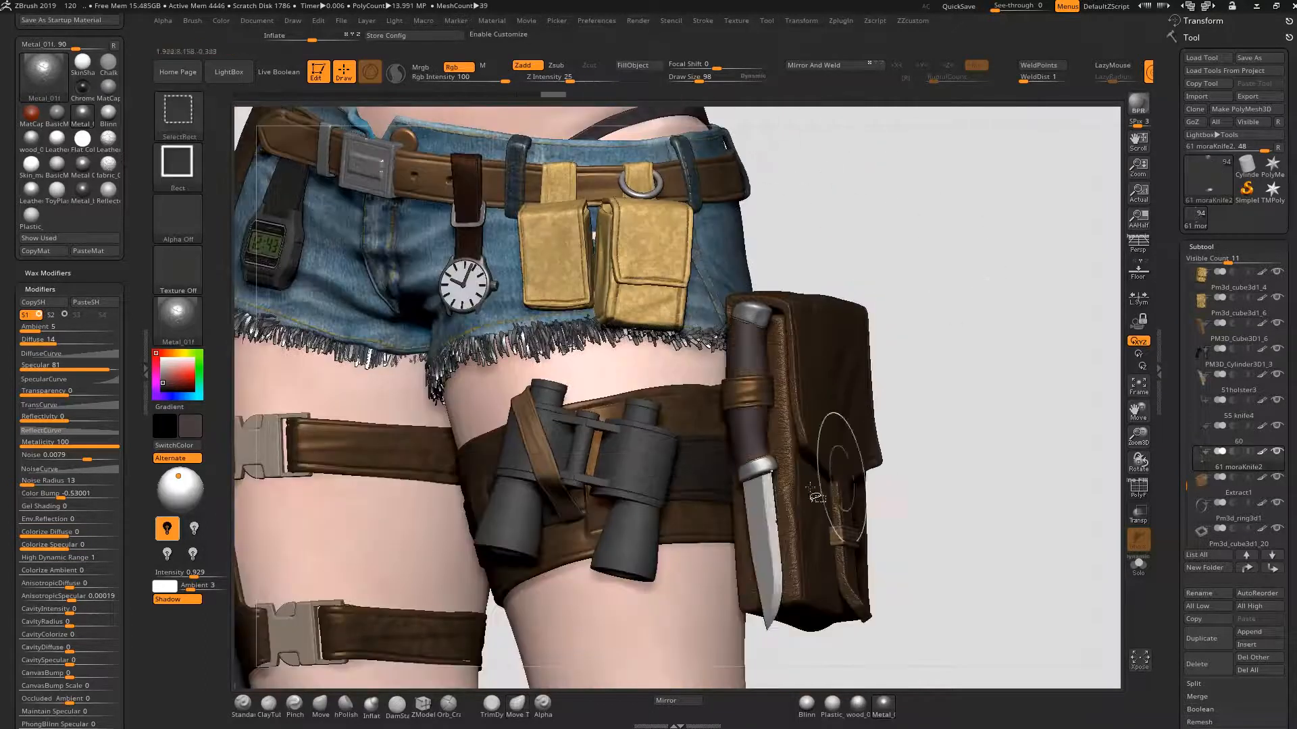
pyautogui.keyDown('ctrl'); pyautogui.keyDown('shift'); pyautogui.click(758, 517); pyautogui.keyUp('shift'); pyautogui.keyUp('ctrl')
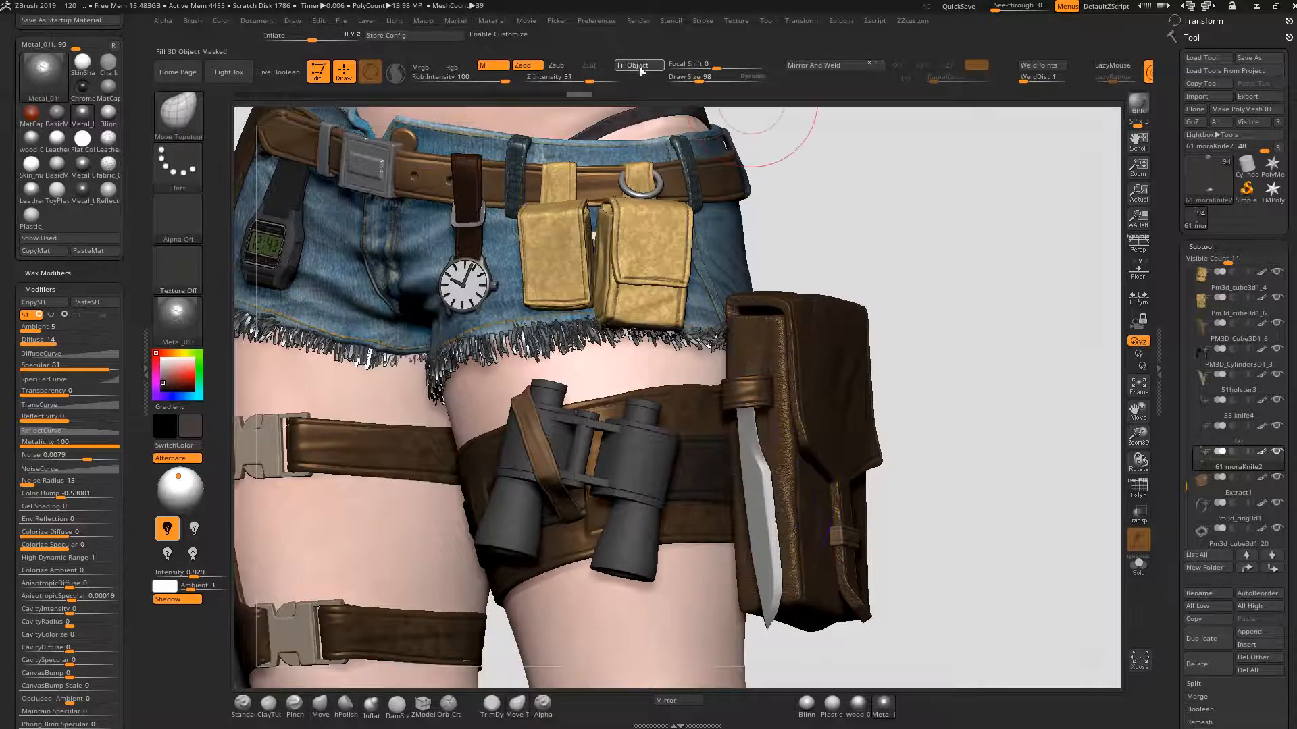
pyautogui.keyDown('ctrl'); pyautogui.moveTo(857, 286); pyautogui.dragTo(870, 296, button='right'); pyautogui.keyUp('ctrl')
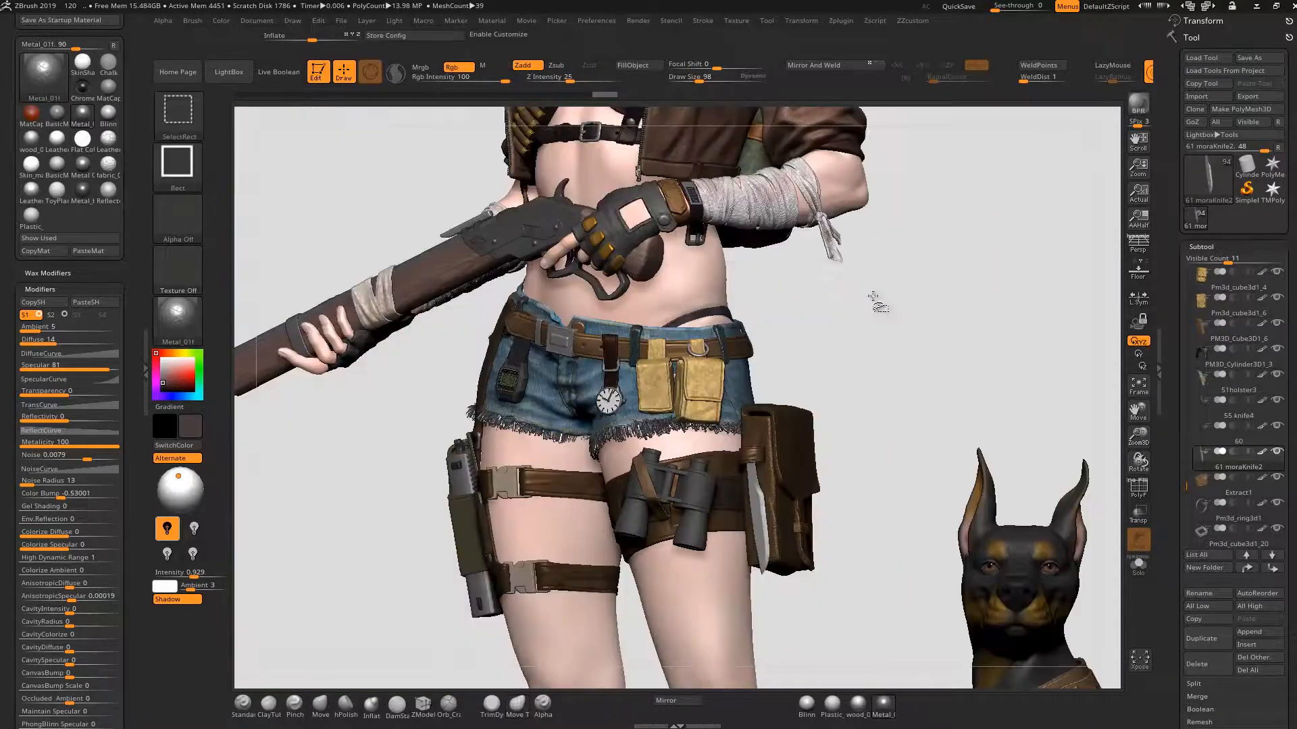
# - Switch to the Leather_01f material and fill the strap pieces on the jacket and backpack with it
pyautogui.moveTo(863, 244)
pyautogui.keyDown('alt'); pyautogui.mouseDown(button='right')
pyautogui.moveTo(878, 324)
pyautogui.moveTo(847, 494)
pyautogui.mouseUp(button='right'); pyautogui.keyUp('alt')
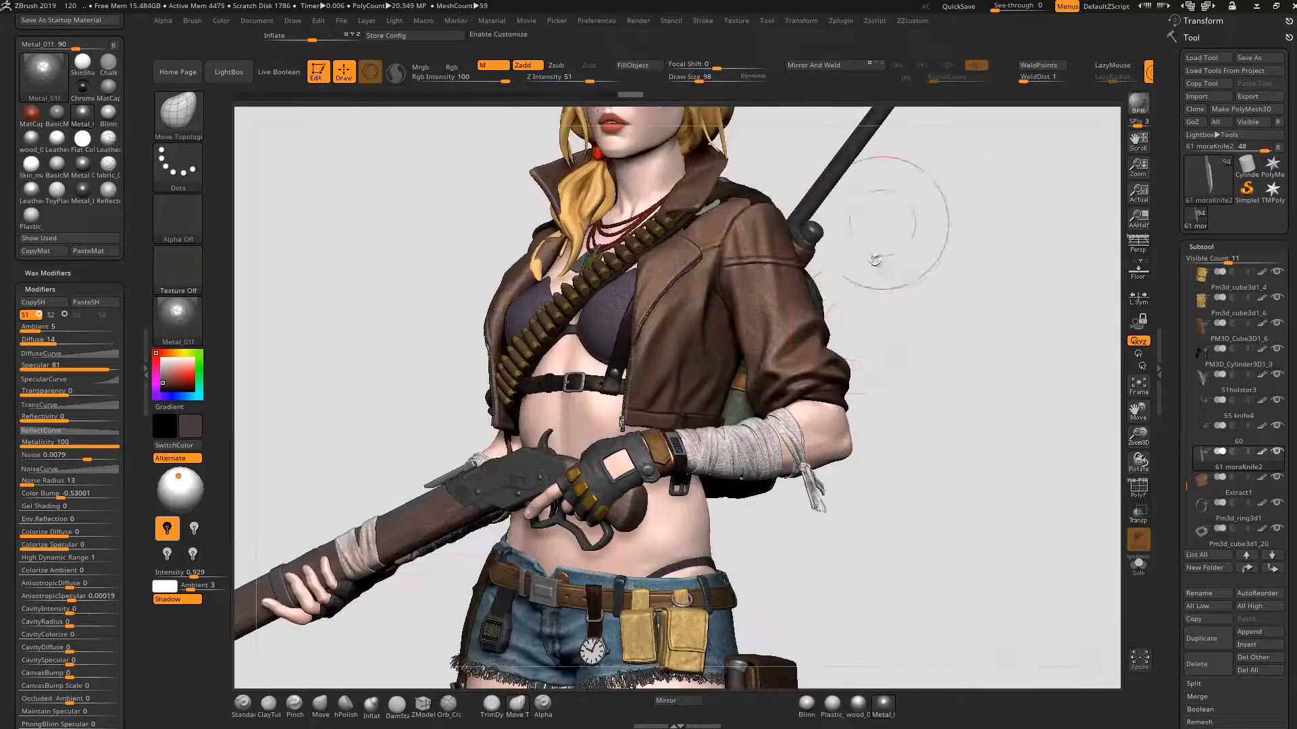
pyautogui.moveTo(975, 337)
pyautogui.mouseDown(button='right')
pyautogui.moveTo(925, 364)
pyautogui.moveTo(963, 374)
pyautogui.moveTo(975, 369)
pyautogui.moveTo(824, 304)
pyautogui.moveTo(527, 284)
pyautogui.mouseUp(button='right')
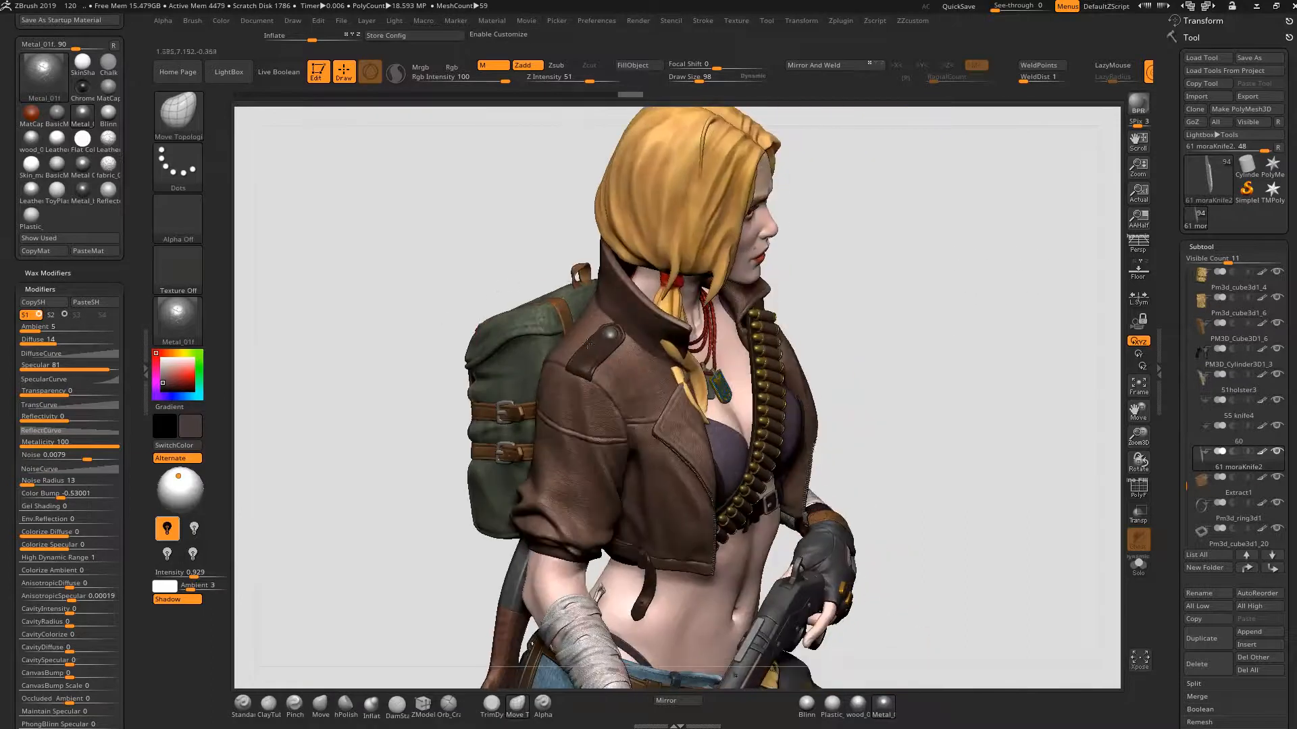
pyautogui.moveTo(88, 107); pyautogui.dragTo(619, 424)
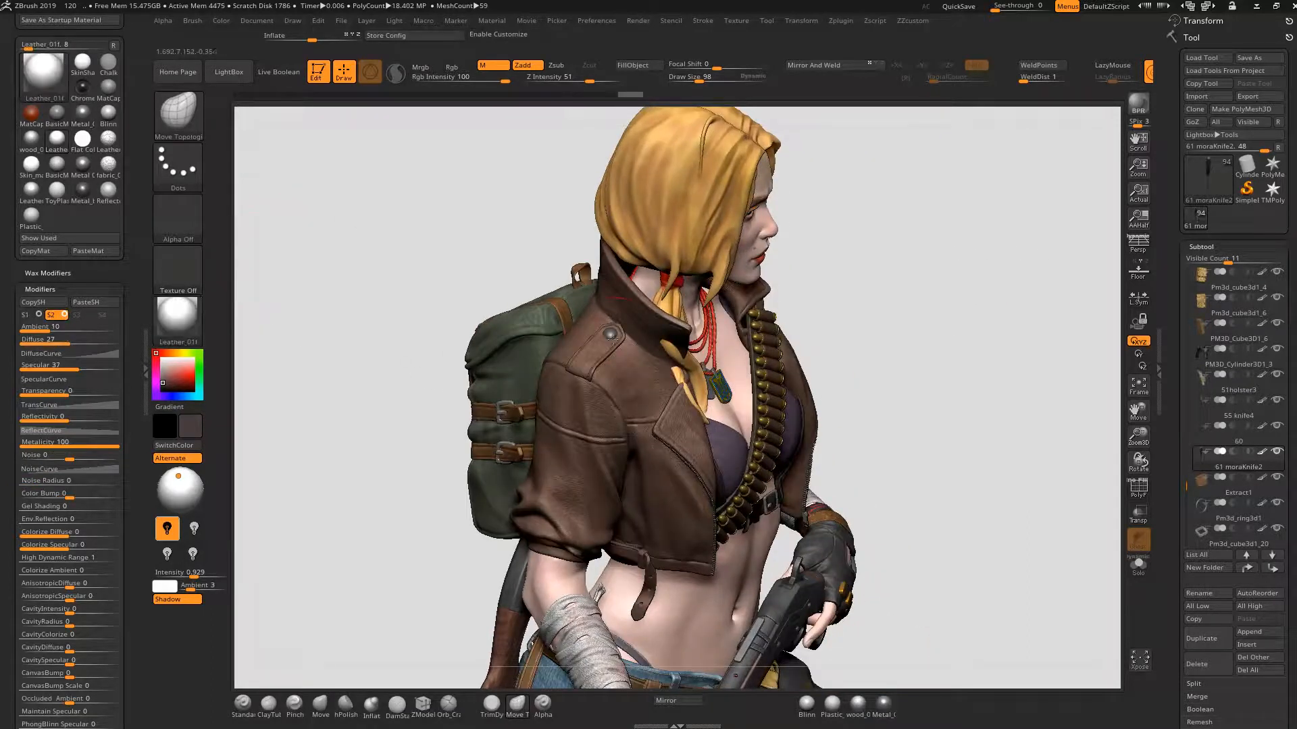
pyautogui.click(649, 65)
pyautogui.moveTo(879, 226); pyautogui.dragTo(797, 290)
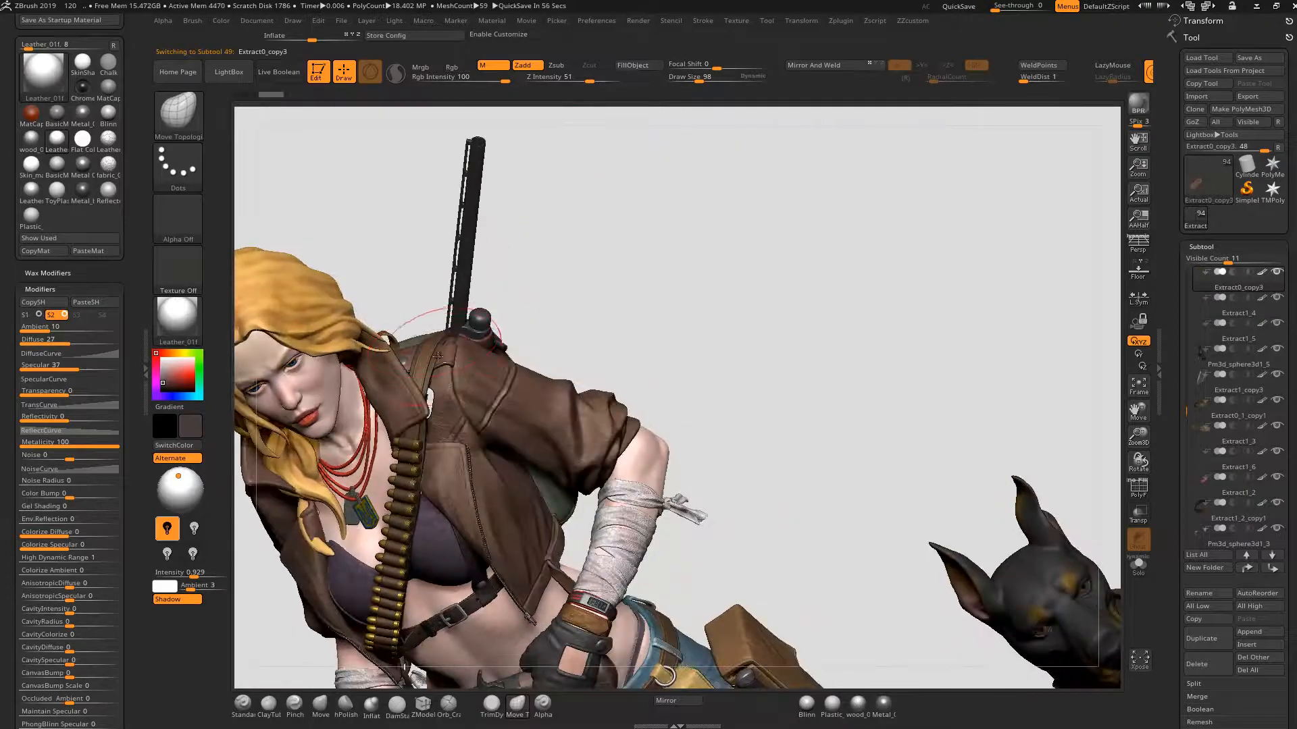
pyautogui.moveTo(594, 302); pyautogui.dragTo(599, 344)
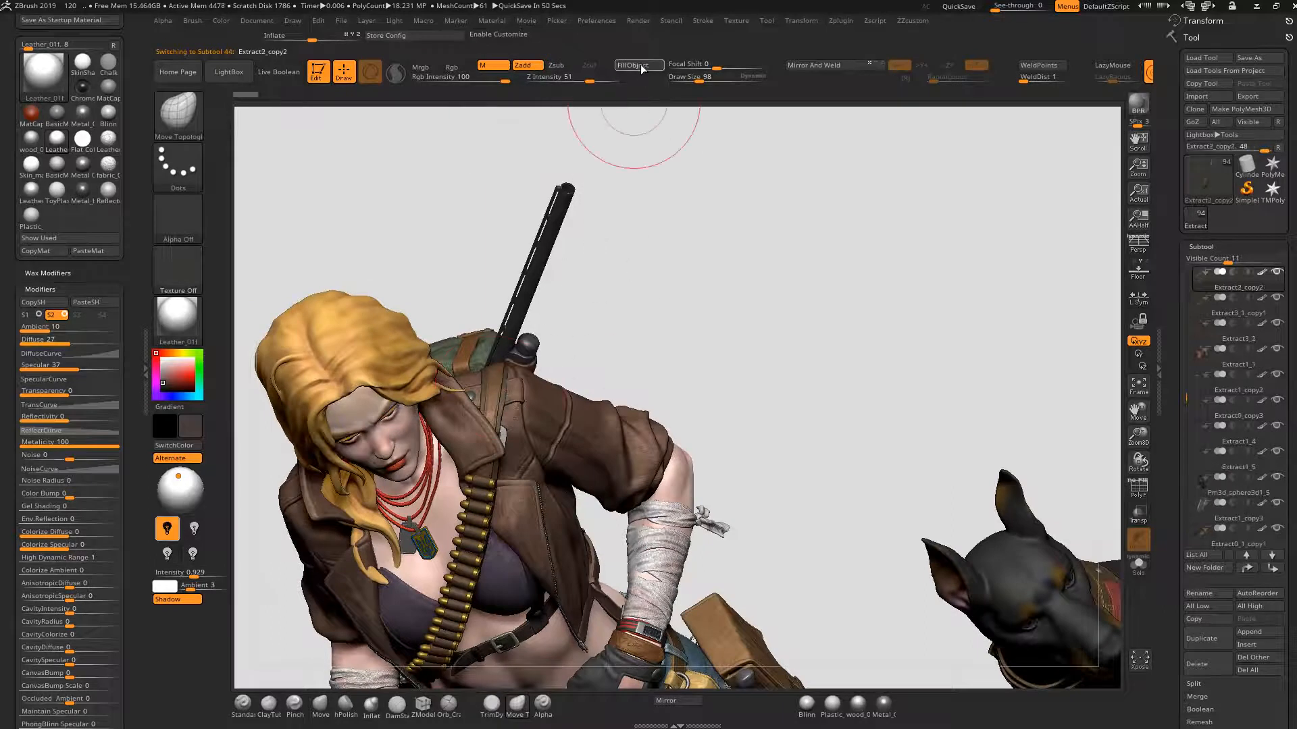
# - Examine the shoulder strap on its own, and bring the full model back into view
pyautogui.moveTo(686, 338); pyautogui.dragTo(496, 466)
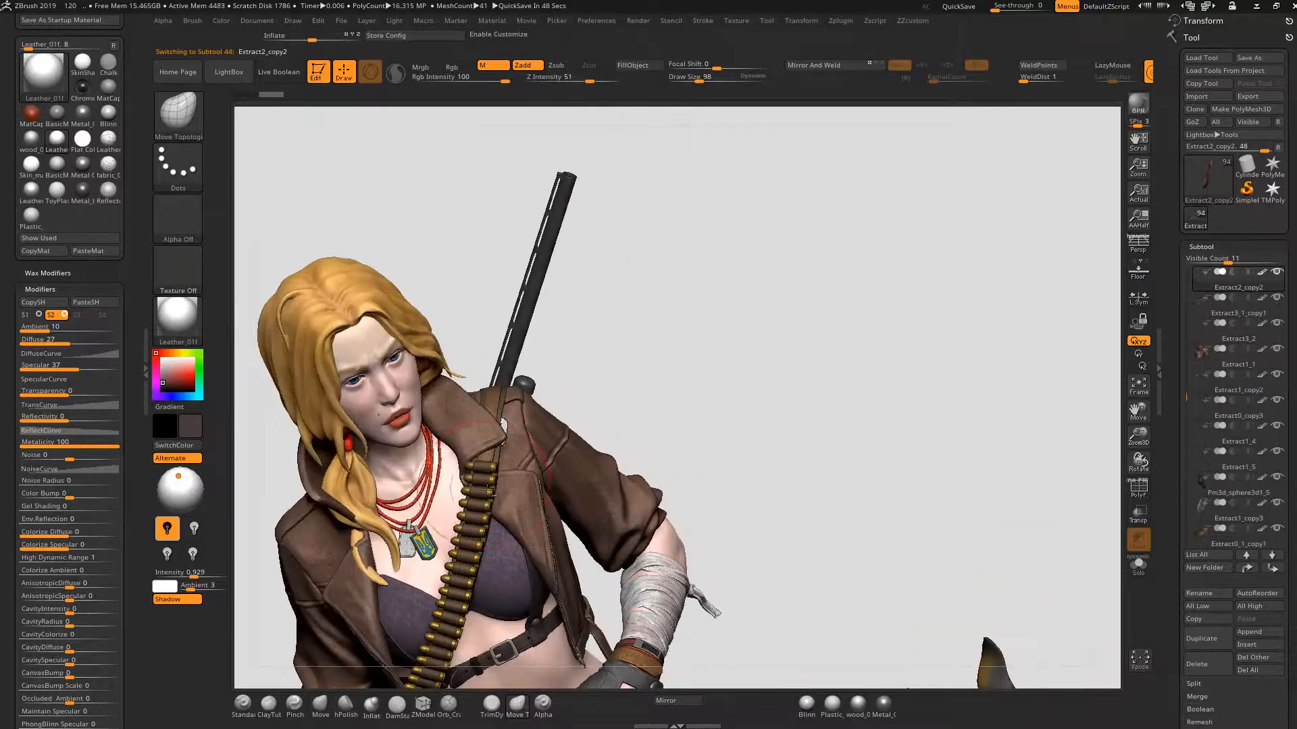
pyautogui.click(1138, 566)
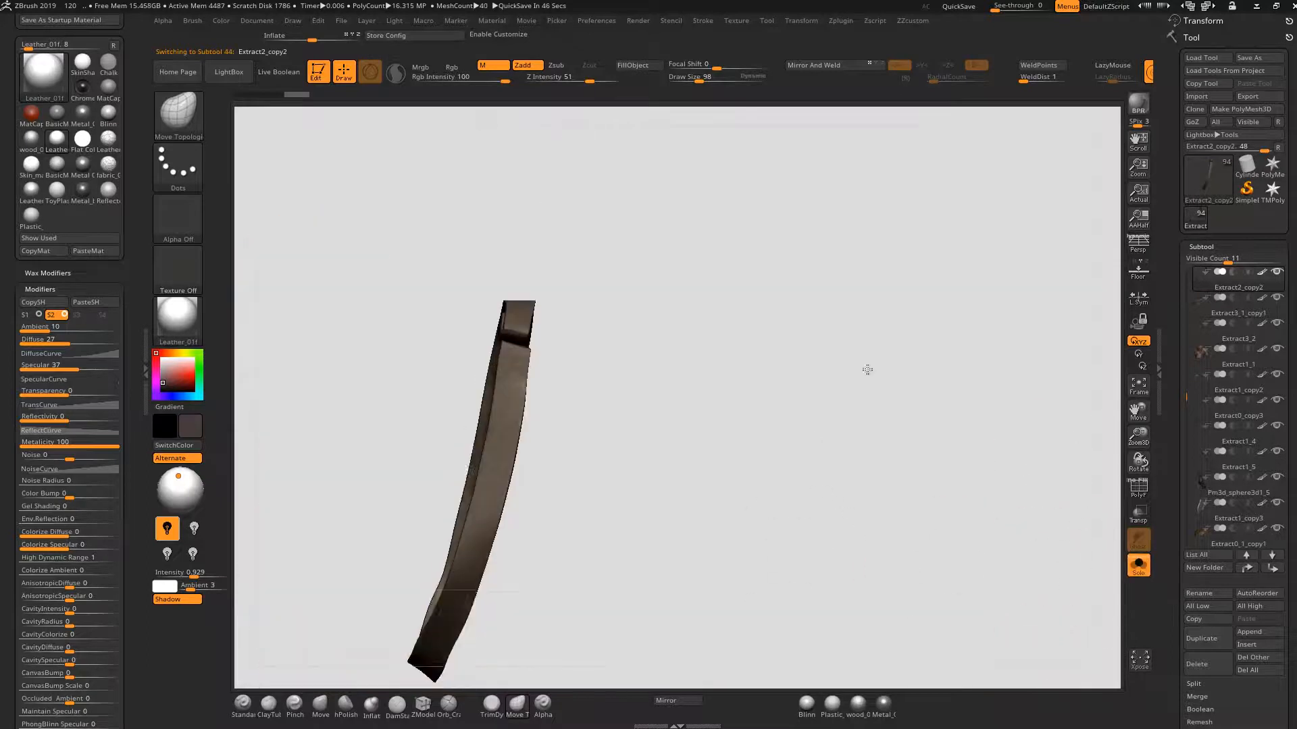
pyautogui.moveTo(813, 440); pyautogui.dragTo(1057, 536)
pyautogui.click(1137, 567)
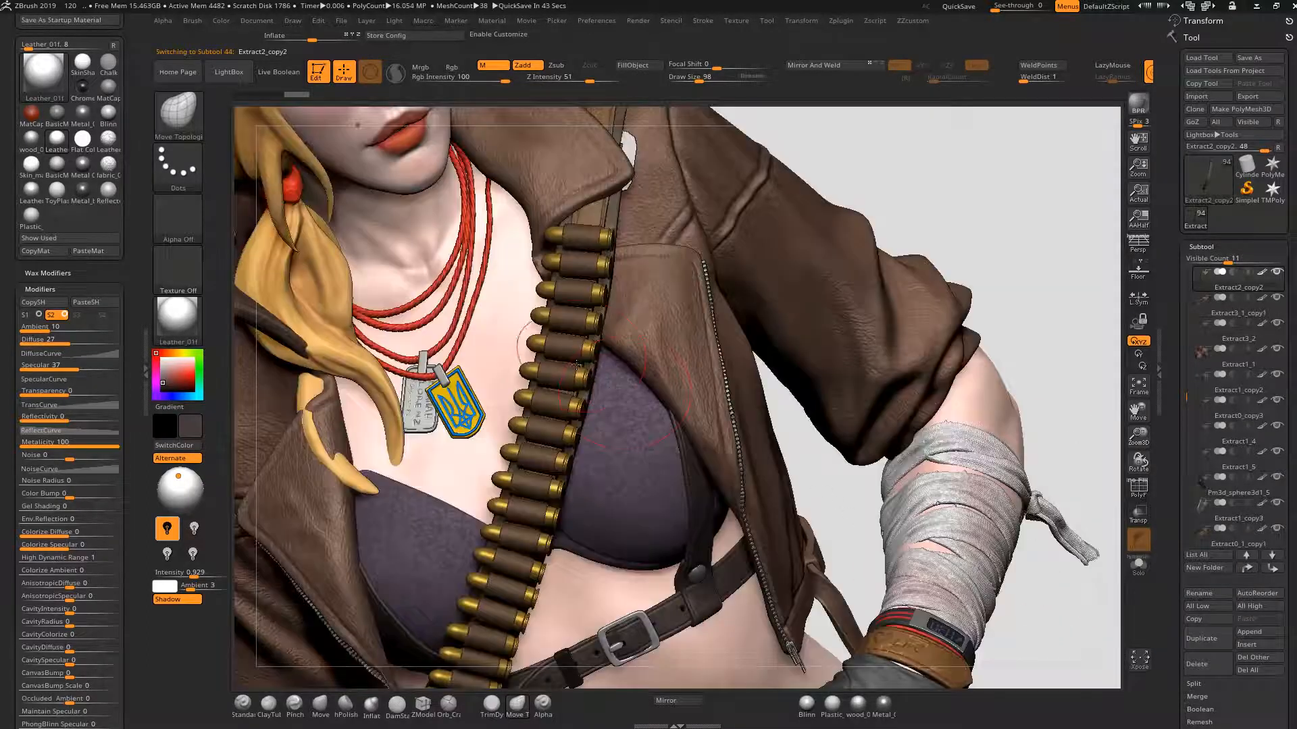
# - Isolate the bullet belt at its lowest subdivision level and hide the first polygroup of its cartridges
pyautogui.keyDown('alt'); pyautogui.click(1095, 548); pyautogui.keyUp('alt')
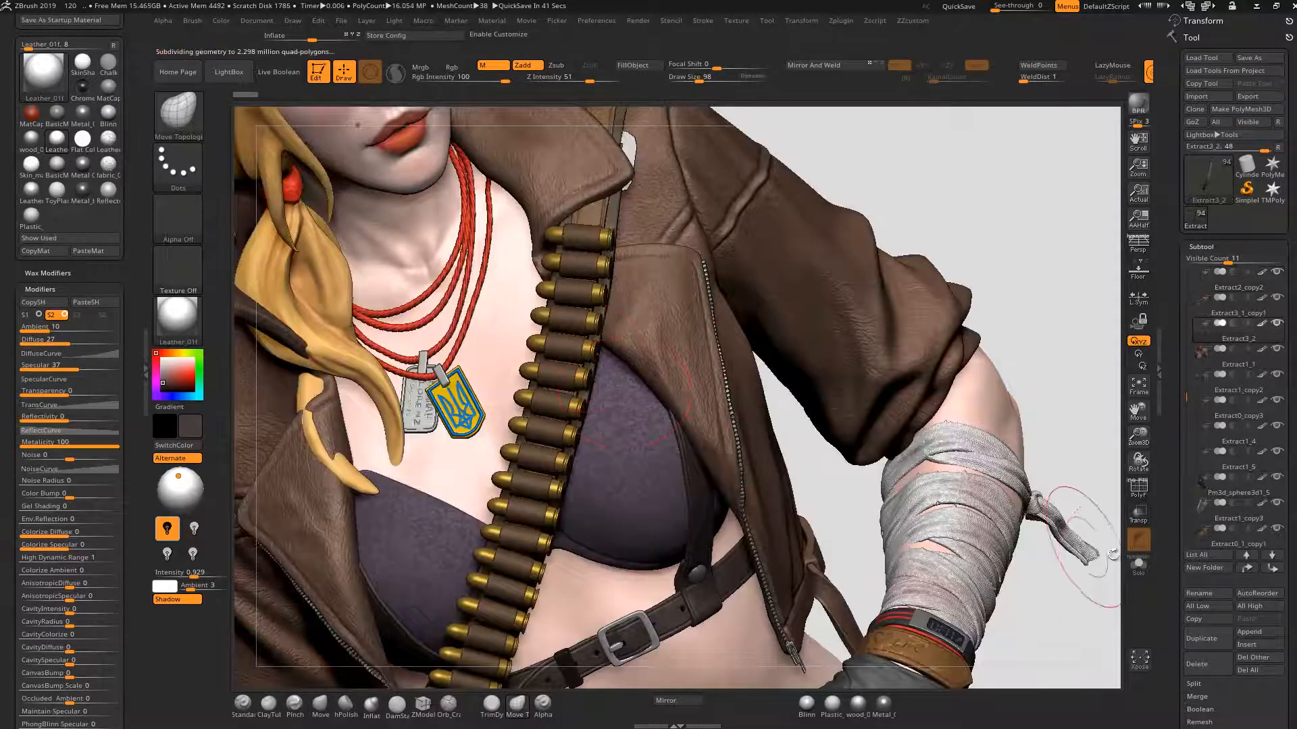
pyautogui.click(1138, 566)
pyautogui.moveTo(758, 428); pyautogui.dragTo(753, 547)
pyautogui.hotkey('shift', 'd')
pyautogui.keyDown('ctrl'); pyautogui.keyDown('shift'); pyautogui.click(640, 365); pyautogui.keyUp('shift'); pyautogui.keyUp('ctrl')
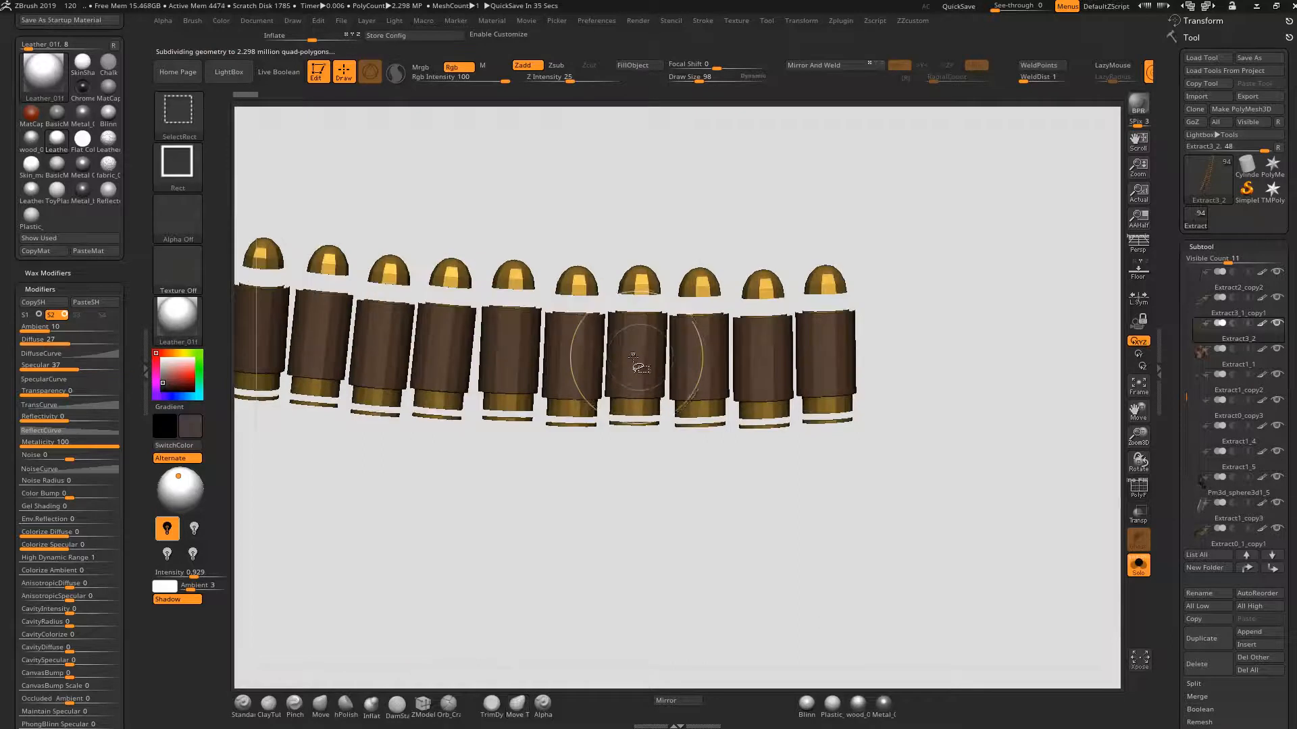
# - Hide the polygroups of the bullets' tips and casing ends one after another
pyautogui.moveTo(621, 524)
pyautogui.mouseDown()
pyautogui.moveTo(628, 561)
pyautogui.moveTo(632, 514)
pyautogui.mouseUp()
pyautogui.keyDown('alt'); pyautogui.moveTo(875, 278); pyautogui.dragTo(906, 316); pyautogui.keyUp('alt')
pyautogui.keyDown('ctrl'); pyautogui.keyDown('shift'); pyautogui.click(667, 463); pyautogui.keyUp('shift'); pyautogui.keyUp('ctrl')
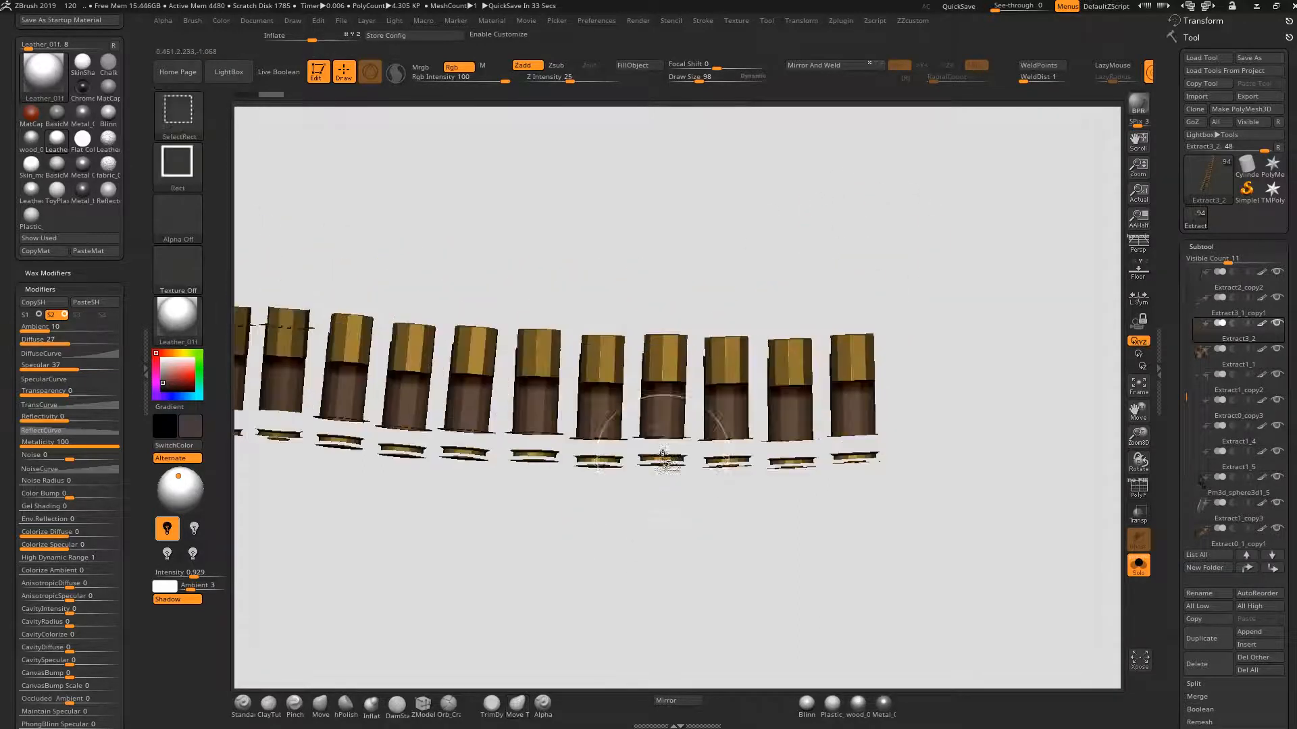
pyautogui.moveTo(647, 517)
pyautogui.mouseDown()
pyautogui.moveTo(632, 537)
pyautogui.moveTo(684, 323)
pyautogui.moveTo(700, 410)
pyautogui.moveTo(665, 559)
pyautogui.moveTo(654, 419)
pyautogui.mouseUp()
pyautogui.keyDown('ctrl'); pyautogui.keyDown('shift'); pyautogui.click(677, 333); pyautogui.keyUp('shift'); pyautogui.keyUp('ctrl')
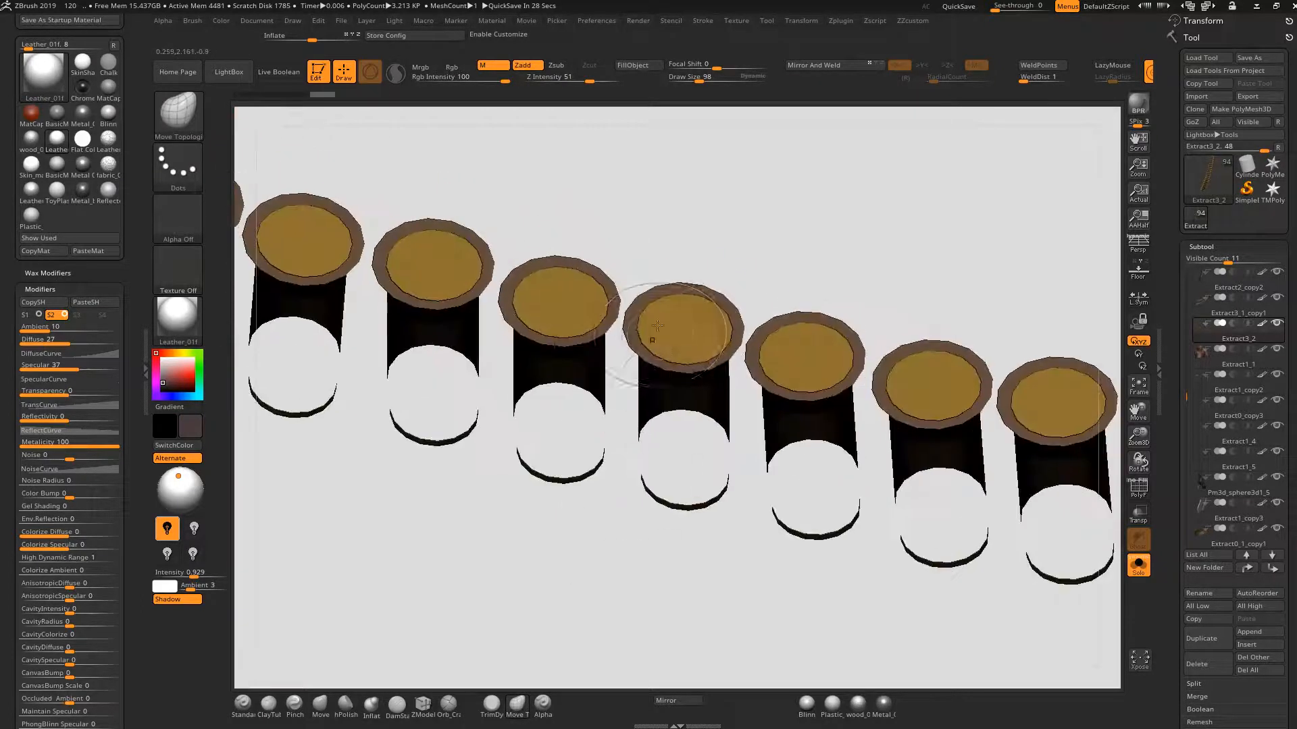
pyautogui.keyDown('ctrl'); pyautogui.keyDown('shift'); pyautogui.click(655, 332); pyautogui.keyUp('shift'); pyautogui.keyUp('ctrl')
# - Hide the remaining inner casing and rim polygroups of the cartridges
pyautogui.moveTo(556, 521); pyautogui.dragTo(653, 369)
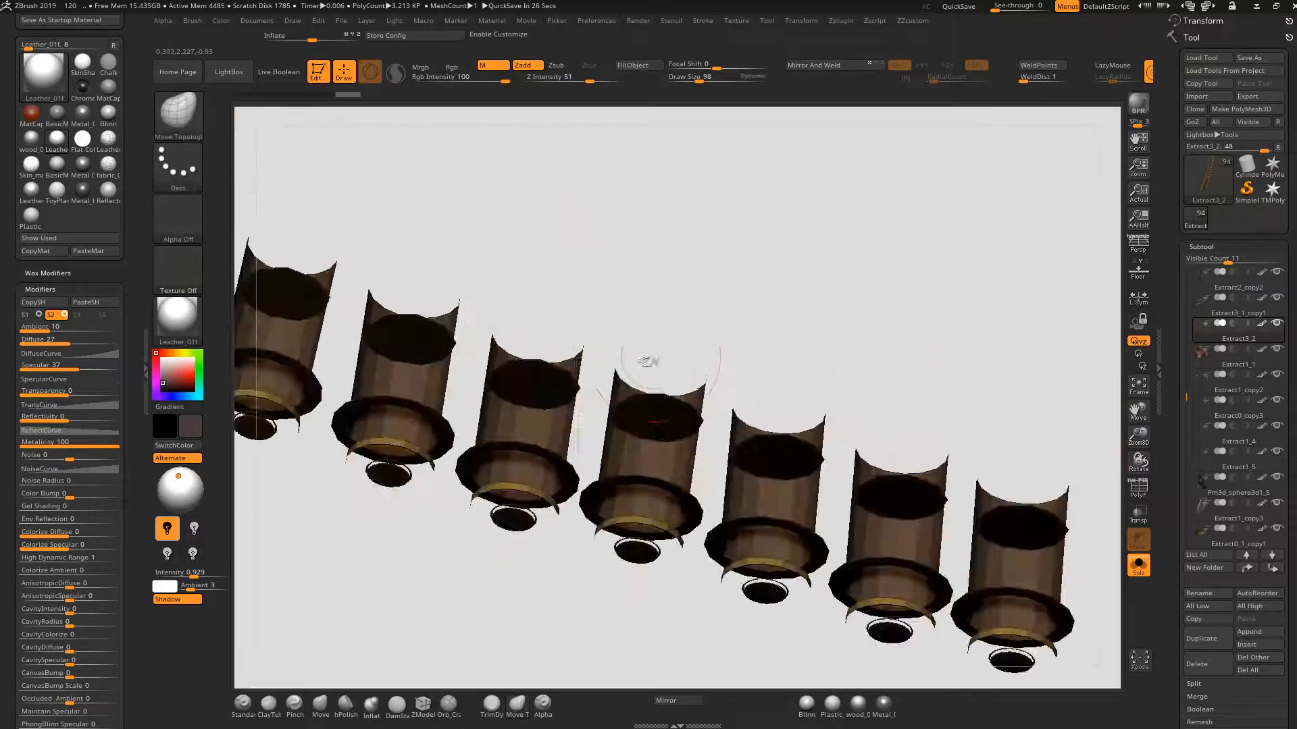
pyautogui.moveTo(696, 331); pyautogui.dragTo(688, 297)
pyautogui.keyDown('ctrl'); pyautogui.keyDown('shift'); pyautogui.click(651, 509); pyautogui.keyUp('shift'); pyautogui.keyUp('ctrl')
pyautogui.keyDown('ctrl'); pyautogui.keyDown('shift'); pyautogui.click(642, 501); pyautogui.keyUp('shift'); pyautogui.keyUp('ctrl')
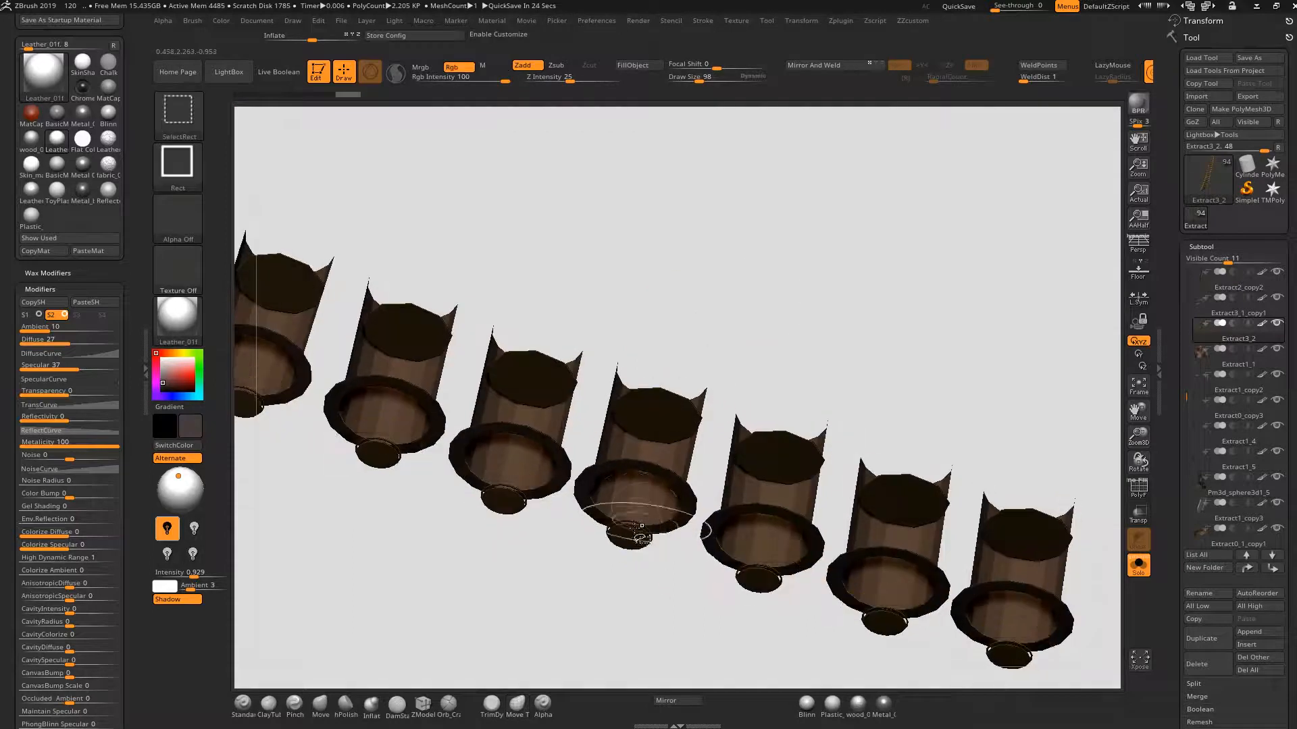
pyautogui.keyDown('ctrl'); pyautogui.keyDown('alt'); pyautogui.keyDown('shift'); pyautogui.click(632, 532); pyautogui.keyUp('shift'); pyautogui.keyUp('alt'); pyautogui.keyUp('ctrl')
pyautogui.keyDown('ctrl'); pyautogui.keyDown('shift'); pyautogui.click(632, 526); pyautogui.keyUp('shift'); pyautogui.keyUp('ctrl')
pyautogui.hotkey('ctrl', 'z')
pyautogui.keyDown('ctrl'); pyautogui.keyDown('shift'); pyautogui.click(624, 537); pyautogui.keyUp('shift'); pyautogui.keyUp('ctrl')
pyautogui.moveTo(623, 538); pyautogui.dragTo(569, 631)
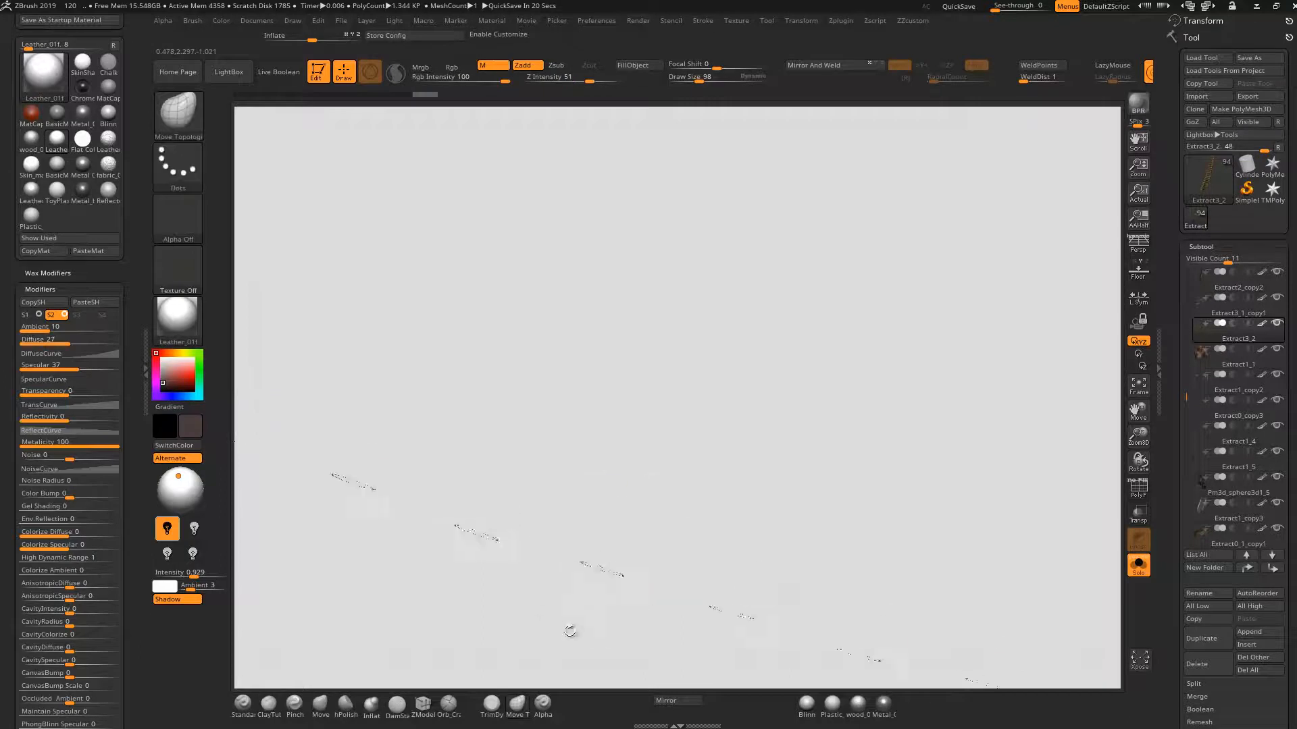
# - Switch the belt's visibility back to the bullet tips and sleeves, and check the whole row
pyautogui.keyDown('ctrl'); pyautogui.keyDown('shift'); pyautogui.click(556, 519); pyautogui.keyUp('shift'); pyautogui.keyUp('ctrl')
pyautogui.moveTo(527, 564); pyautogui.dragTo(492, 641)
pyautogui.keyDown('ctrl'); pyautogui.keyDown('shift'); pyautogui.click(497, 602); pyautogui.keyUp('shift'); pyautogui.keyUp('ctrl')
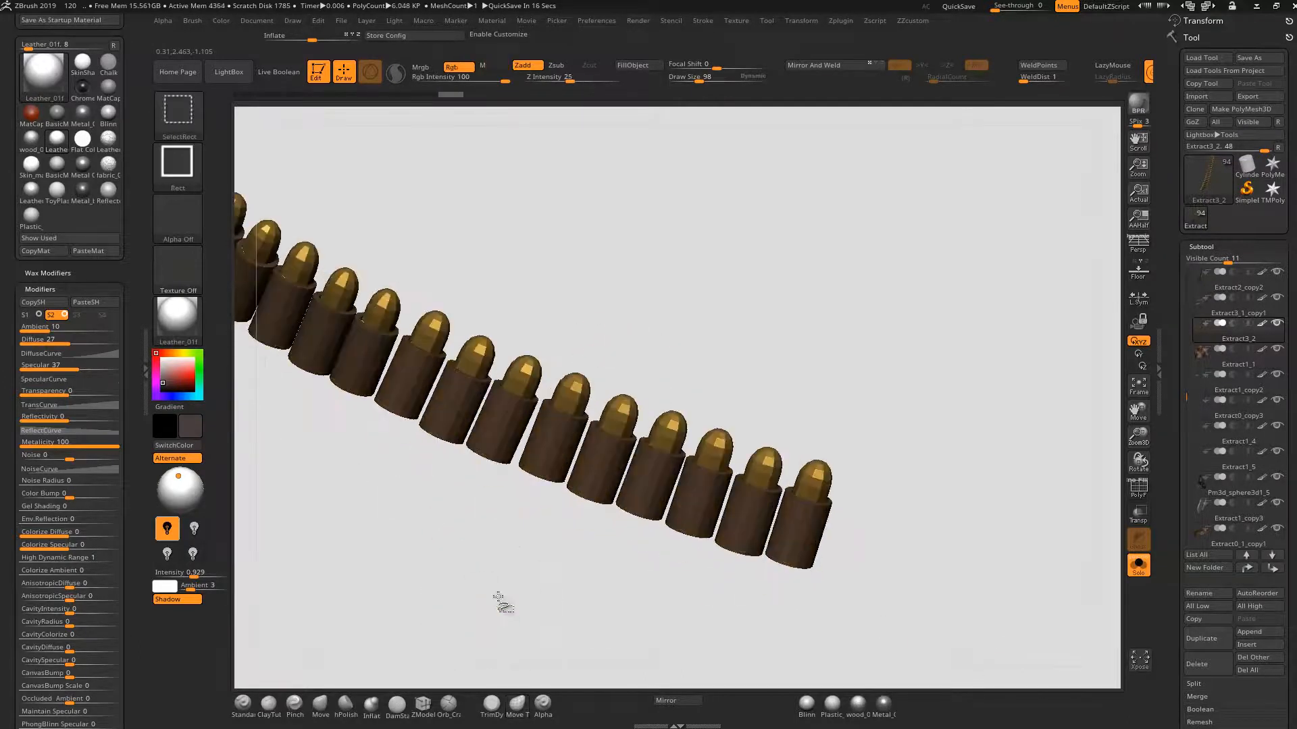
pyautogui.moveTo(507, 593); pyautogui.dragTo(502, 525)
pyautogui.moveTo(663, 326)
pyautogui.mouseDown()
pyautogui.moveTo(683, 309)
pyautogui.moveTo(619, 313)
pyautogui.moveTo(604, 333)
pyautogui.moveTo(625, 333)
pyautogui.moveTo(605, 344)
pyautogui.moveTo(699, 322)
pyautogui.moveTo(671, 324)
pyautogui.mouseUp()
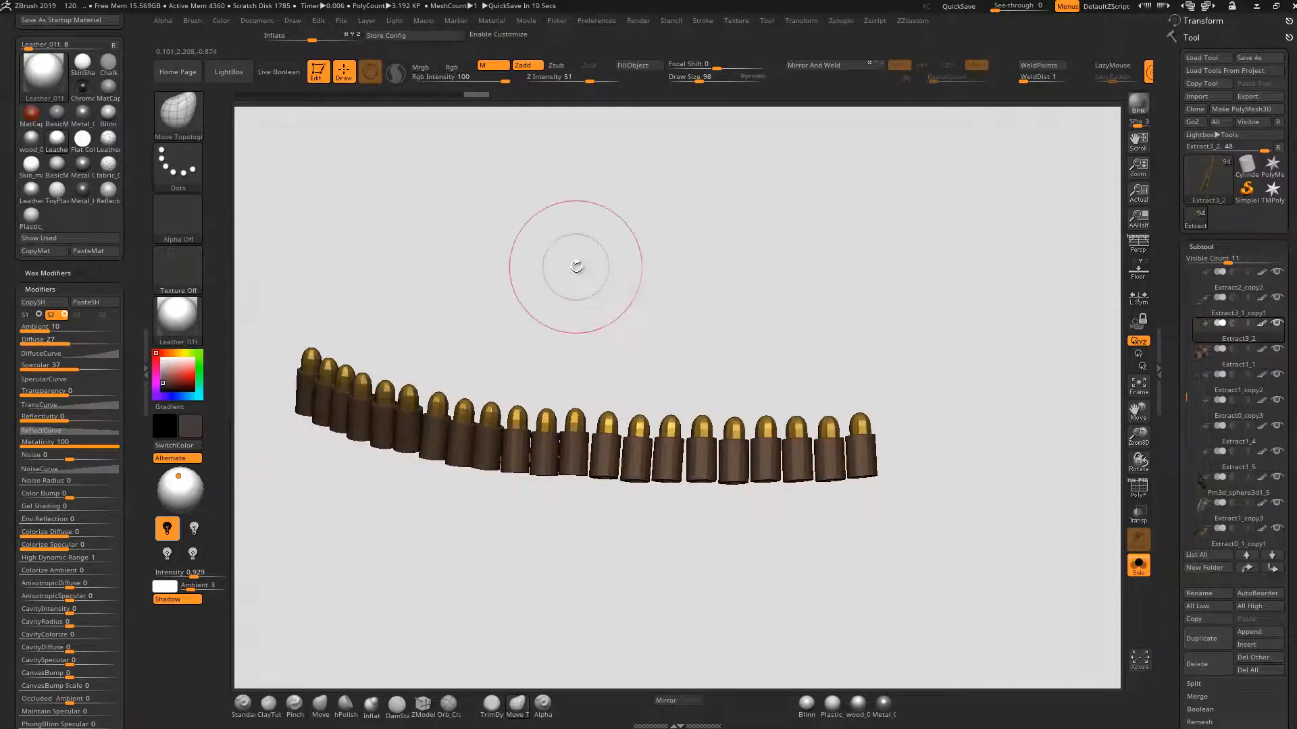
pyautogui.moveTo(757, 350)
pyautogui.mouseDown()
pyautogui.moveTo(767, 342)
pyautogui.moveTo(754, 350)
pyautogui.mouseUp()
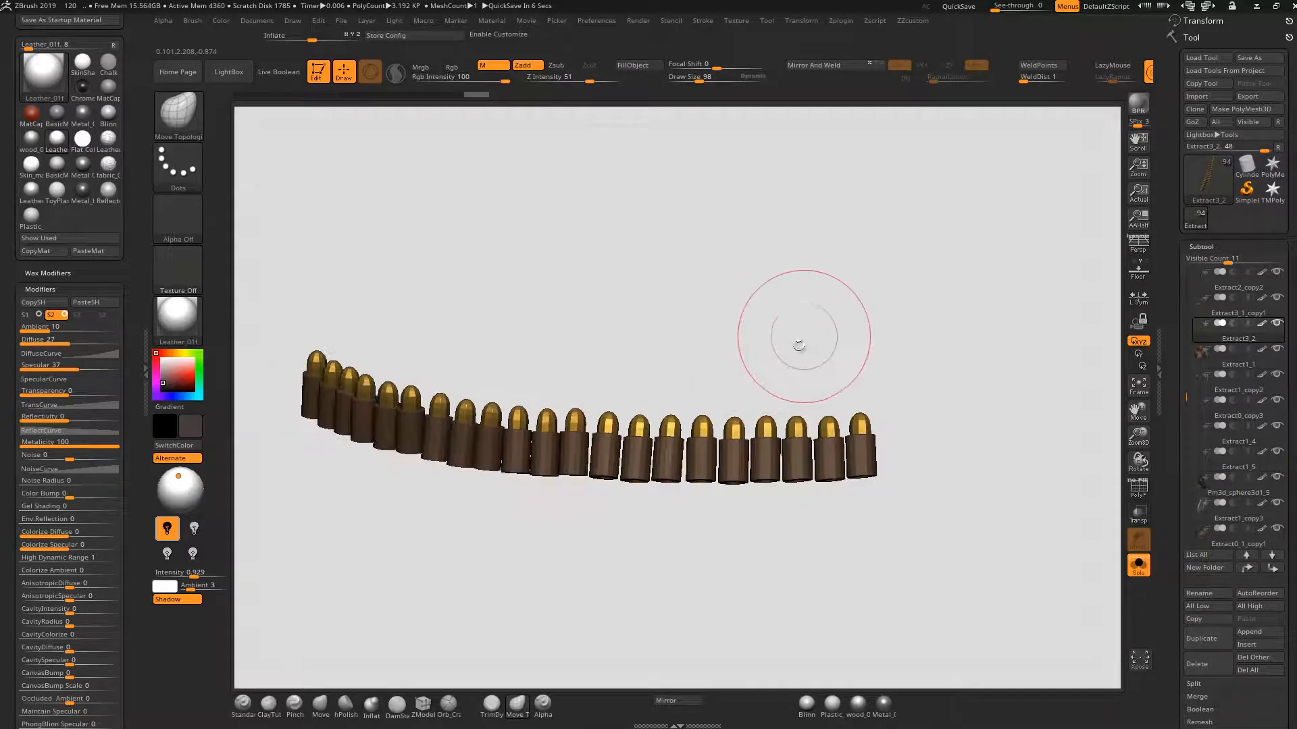
# - Isolate the belt's leather cartridge sleeves by hiding the bullet tips and the inner casing polygroups
pyautogui.keyDown('ctrl'); pyautogui.keyDown('shift'); pyautogui.click(768, 420); pyautogui.keyUp('shift'); pyautogui.keyUp('ctrl')
pyautogui.keyDown('alt'); pyautogui.moveTo(791, 379); pyautogui.dragTo(781, 425); pyautogui.keyUp('alt')
pyautogui.keyDown('ctrl'); pyautogui.keyDown('shift'); pyautogui.click(790, 529); pyautogui.keyUp('shift'); pyautogui.keyUp('ctrl')
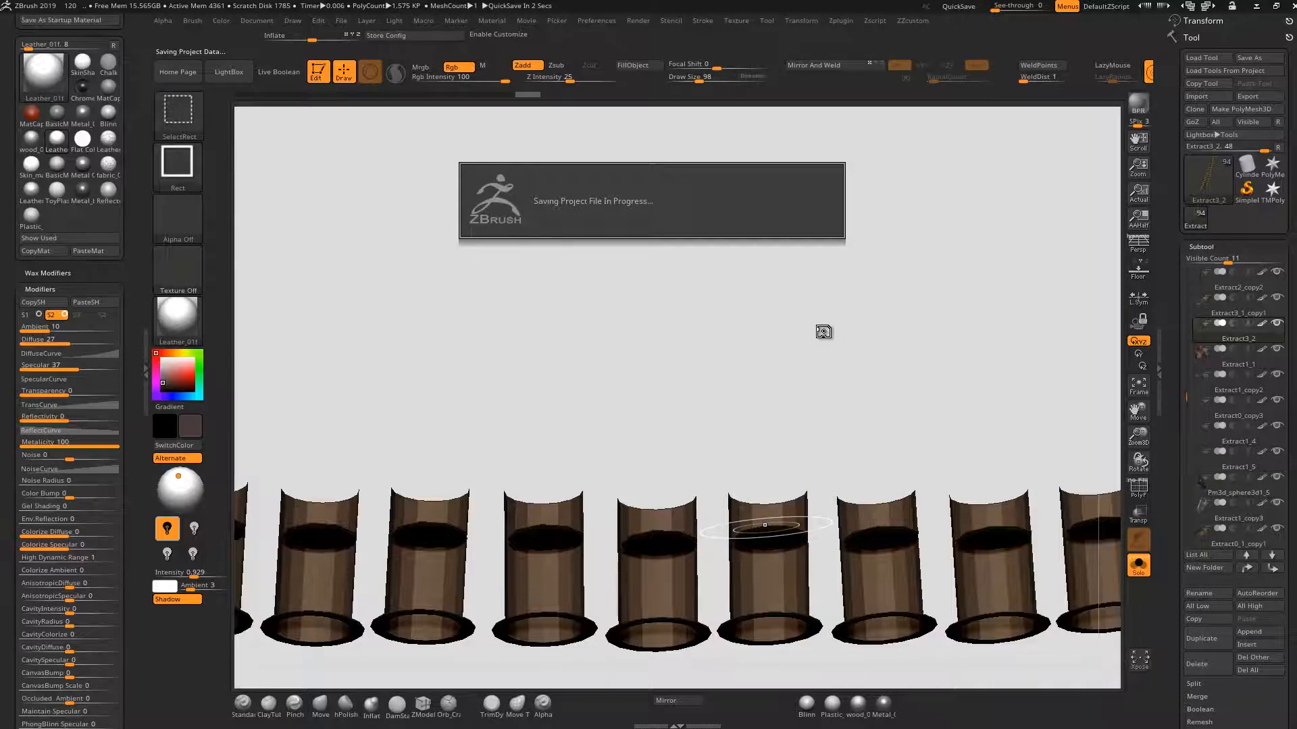
pyautogui.moveTo(799, 385)
pyautogui.mouseDown()
pyautogui.moveTo(770, 336)
pyautogui.moveTo(793, 322)
pyautogui.mouseUp()
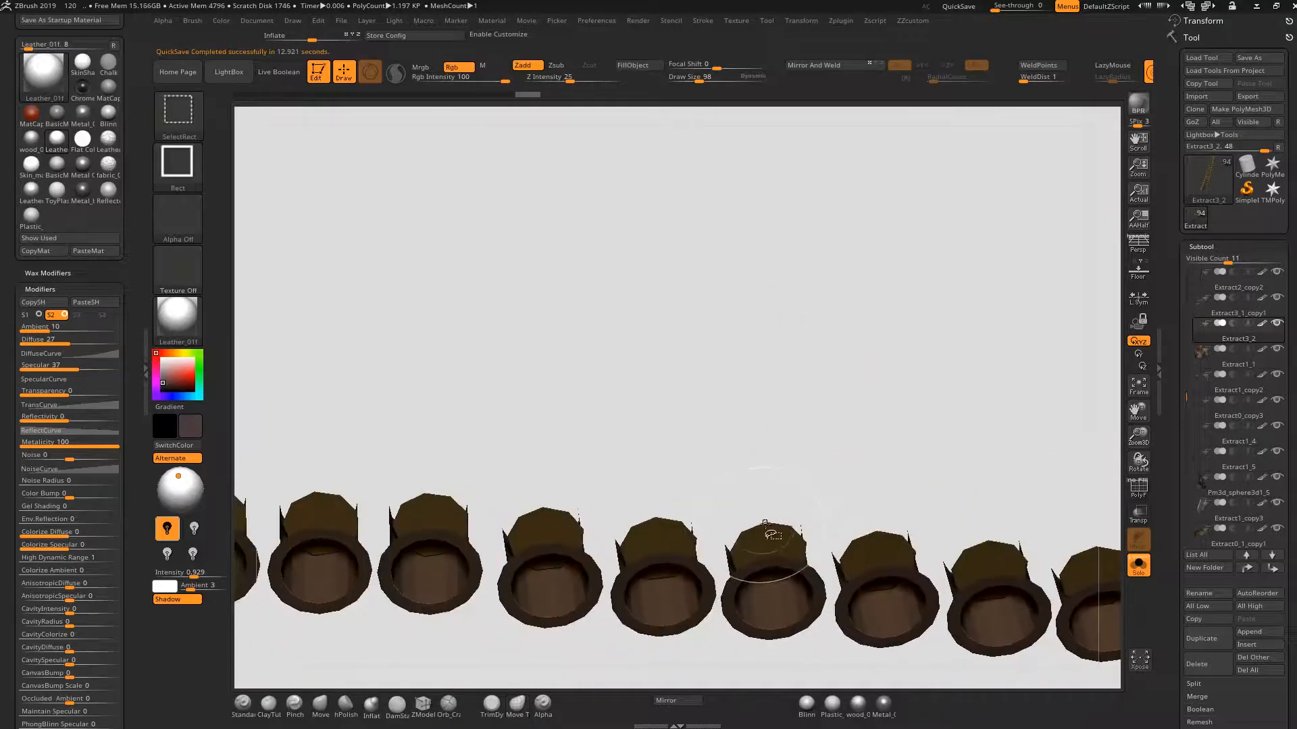
pyautogui.keyDown('ctrl'); pyautogui.keyDown('shift'); pyautogui.click(766, 524); pyautogui.keyUp('shift'); pyautogui.keyUp('ctrl')
pyautogui.moveTo(814, 463)
pyautogui.mouseDown()
pyautogui.moveTo(824, 576)
pyautogui.moveTo(803, 560)
pyautogui.mouseUp()
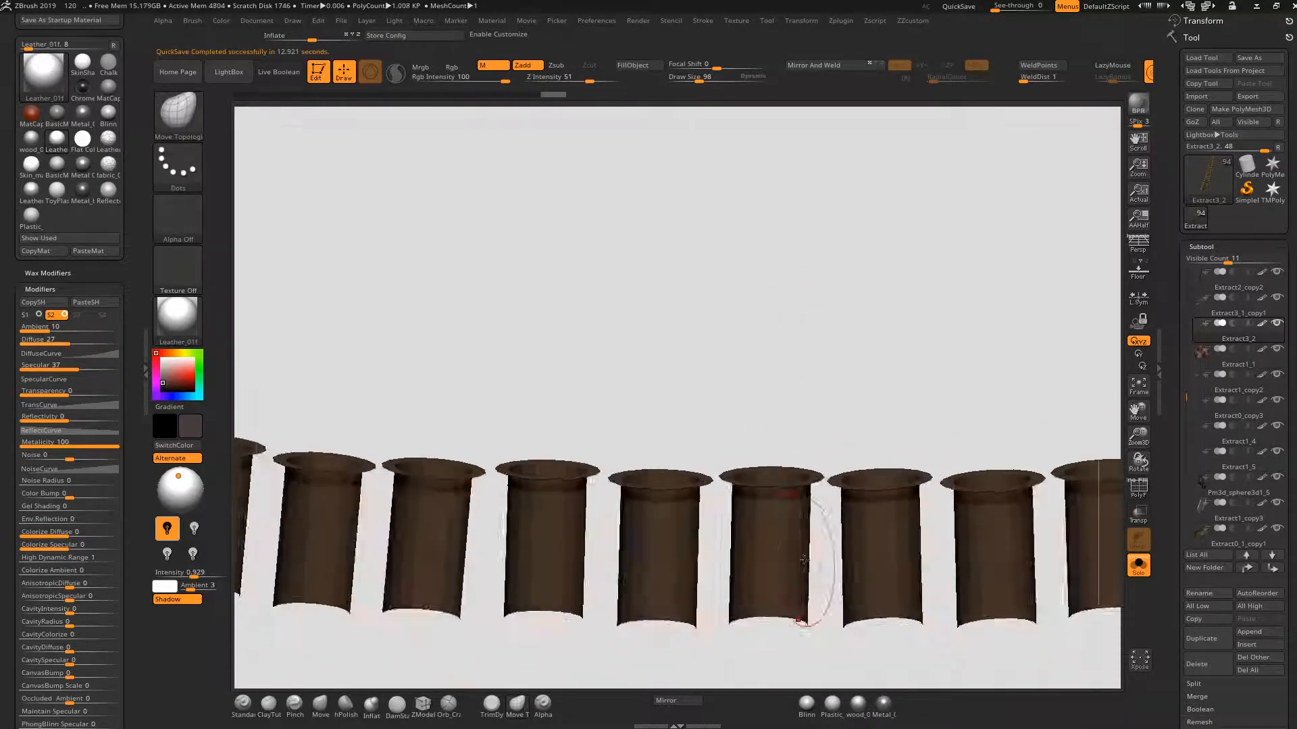
pyautogui.keyDown('ctrl'); pyautogui.keyDown('shift'); pyautogui.click(801, 554); pyautogui.keyUp('shift'); pyautogui.keyUp('ctrl')
pyautogui.moveTo(796, 405); pyautogui.dragTo(782, 482)
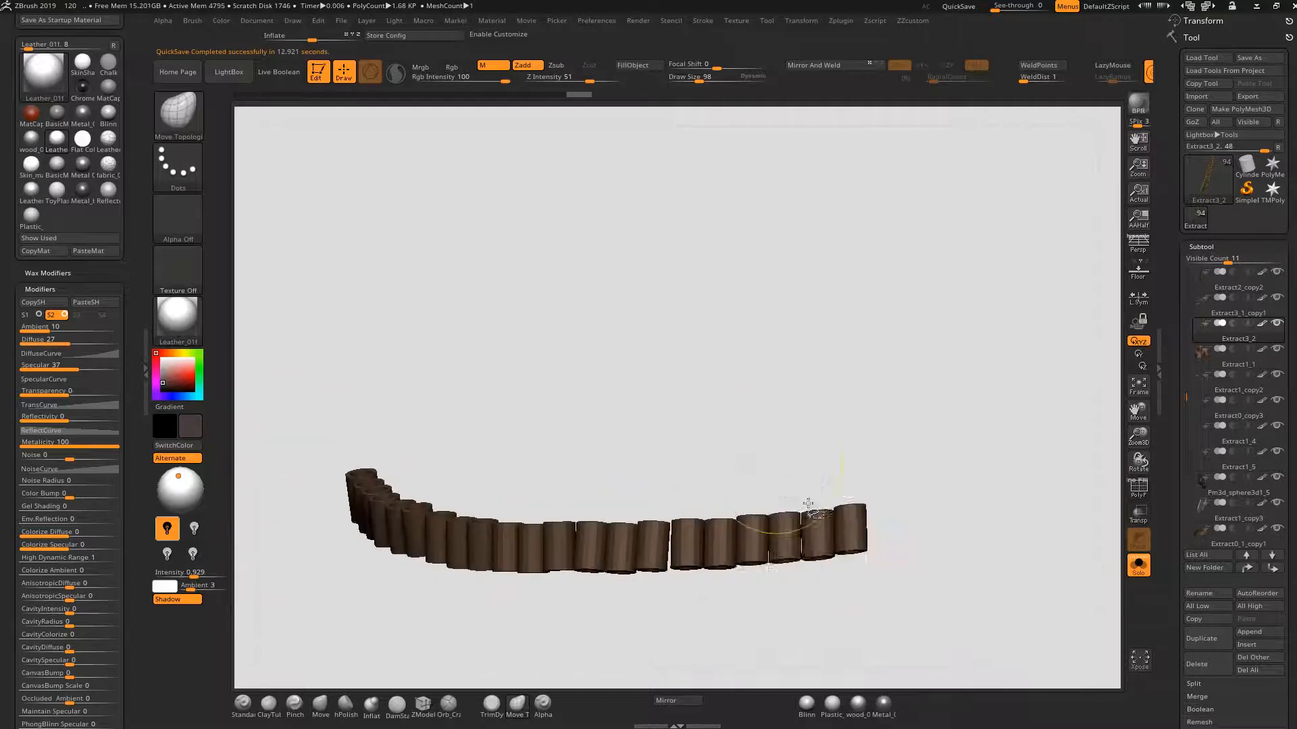
# - Check the isolated sleeves' polygroups, fill the sleeves with the Leather_01f material and raise the belt's subdivision level
pyautogui.hotkey('ctrl', 'space')
pyautogui.click(824, 687)
pyautogui.moveTo(900, 348)
pyautogui.mouseDown()
pyautogui.moveTo(830, 371)
pyautogui.moveTo(848, 373)
pyautogui.moveTo(775, 377)
pyautogui.moveTo(805, 379)
pyautogui.mouseUp()
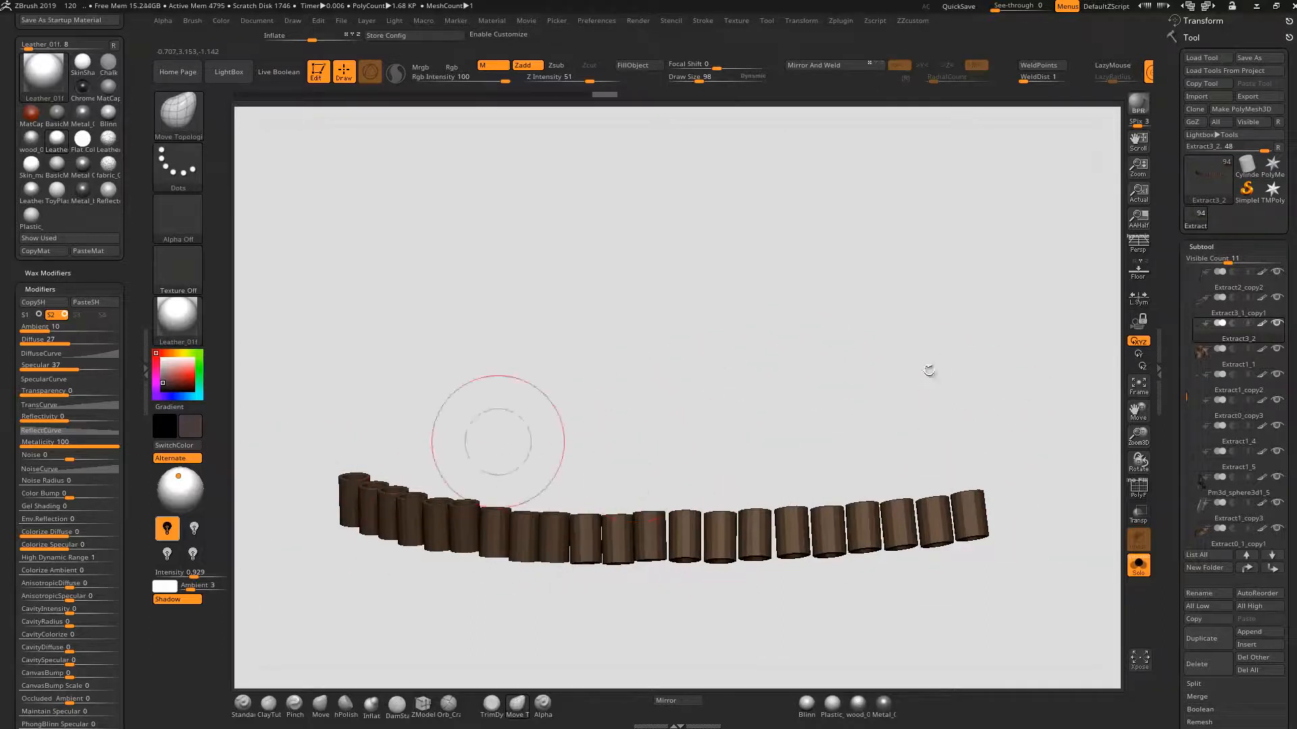
pyautogui.click(1138, 486)
pyautogui.moveTo(800, 421); pyautogui.dragTo(1086, 466)
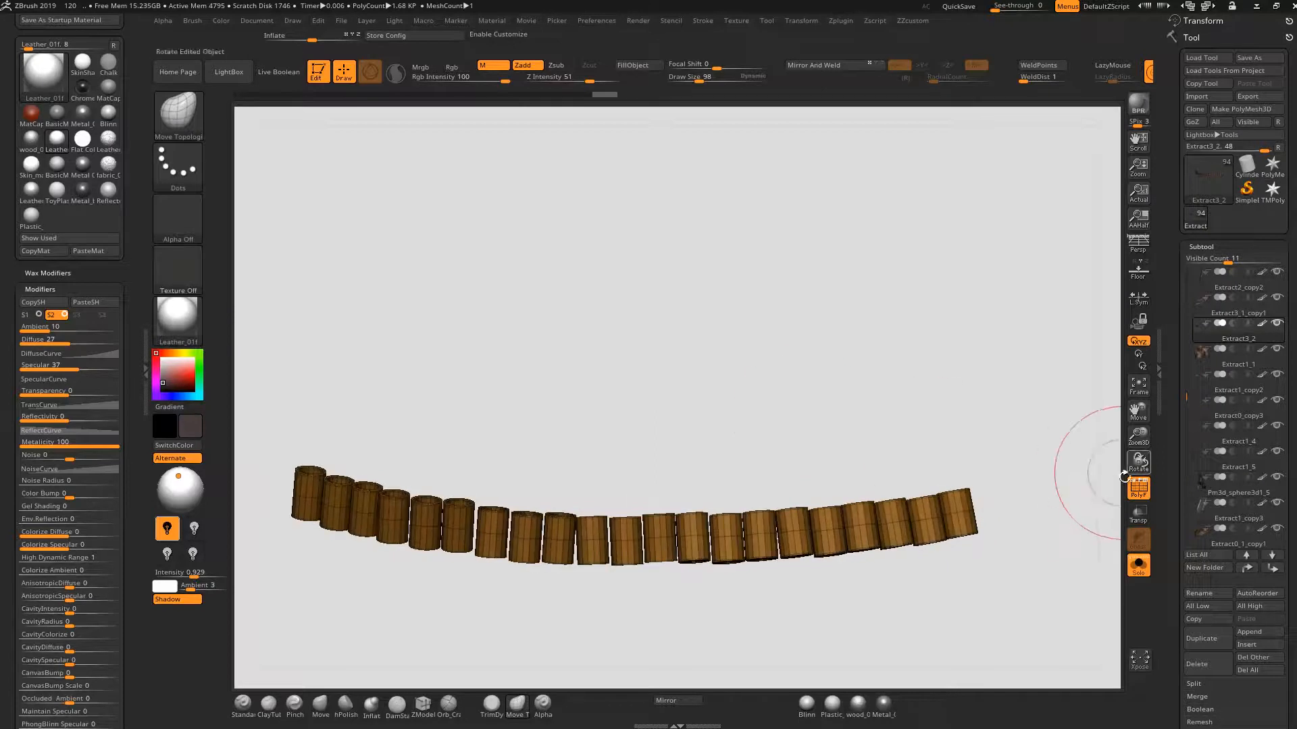
pyautogui.click(1138, 486)
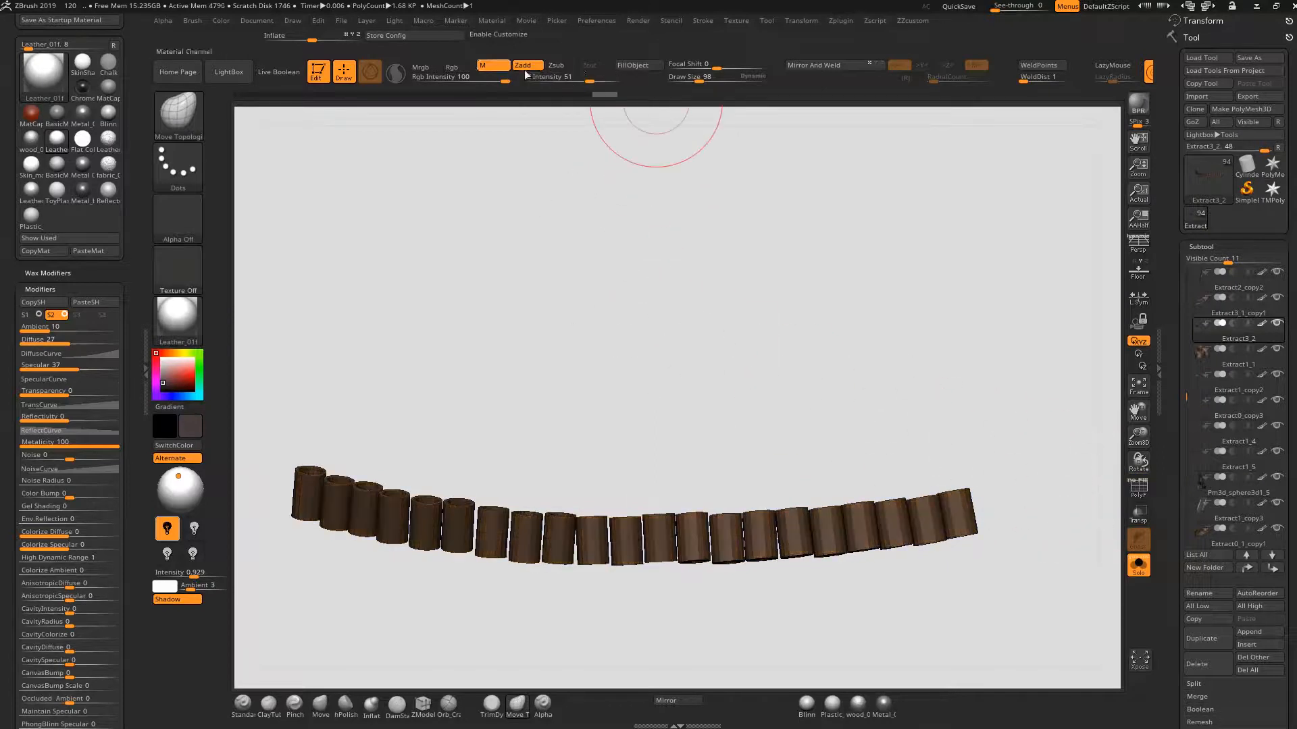
pyautogui.hotkey('ctrl', 'd')
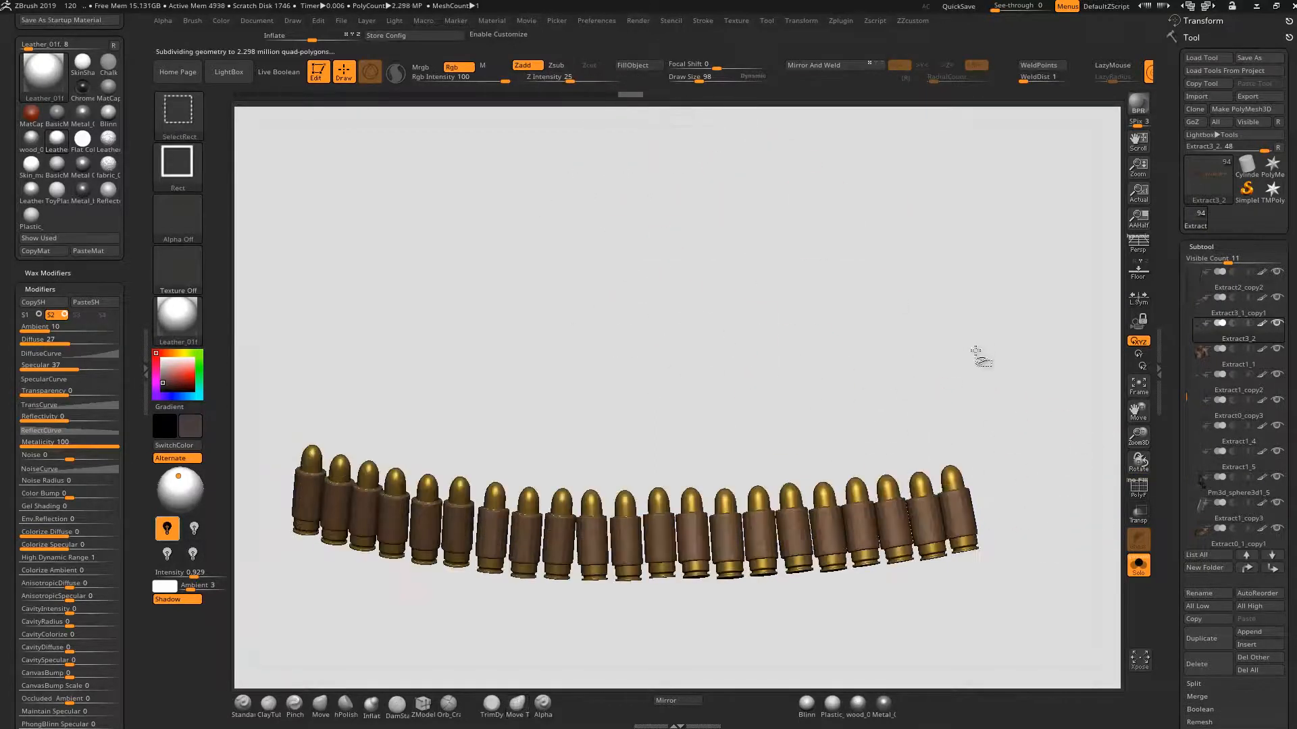
# - Isolate the bullet belt's leather sleeves within the full model and set the RGB intensity to 12
pyautogui.click(1139, 566)
pyautogui.keyDown('ctrl'); pyautogui.moveTo(817, 433); pyautogui.dragTo(503, 420, button='right'); pyautogui.keyUp('ctrl')
pyautogui.moveTo(686, 367); pyautogui.dragTo(759, 338, button='right')
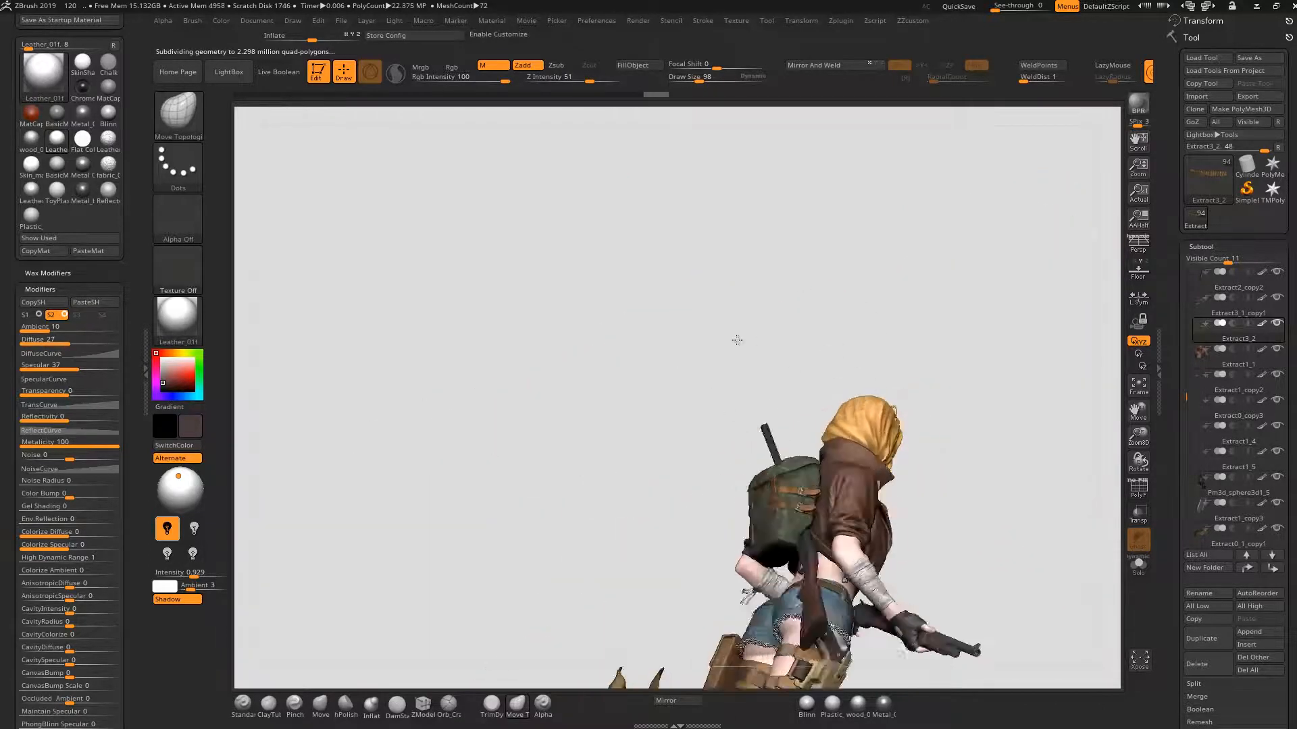
pyautogui.moveTo(903, 351); pyautogui.dragTo(737, 340, button='right')
pyautogui.keyDown('alt'); pyautogui.moveTo(904, 357); pyautogui.dragTo(828, 290, button='right'); pyautogui.keyUp('alt')
pyautogui.keyDown('ctrl'); pyautogui.moveTo(828, 290); pyautogui.dragTo(1152, 466, button='right'); pyautogui.keyUp('ctrl')
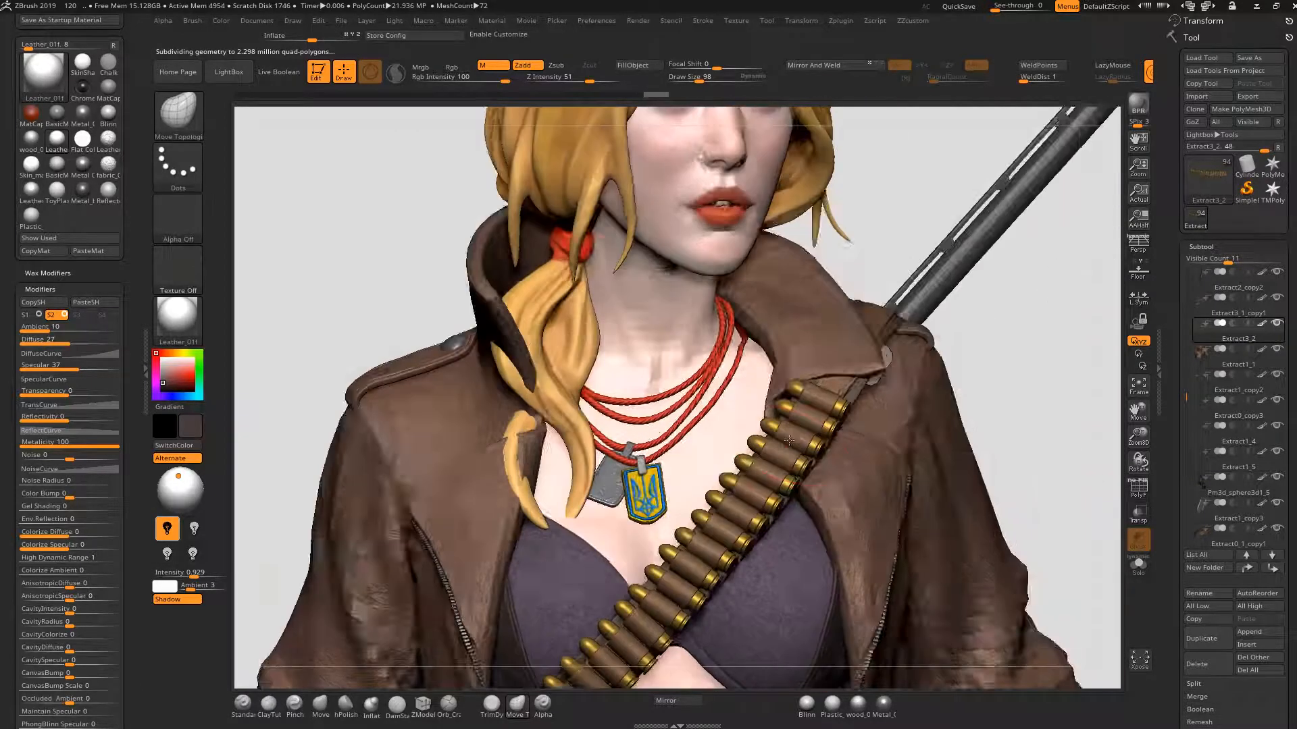
pyautogui.keyDown('ctrl'); pyautogui.keyDown('shift'); pyautogui.click(776, 460); pyautogui.keyUp('shift'); pyautogui.keyUp('ctrl')
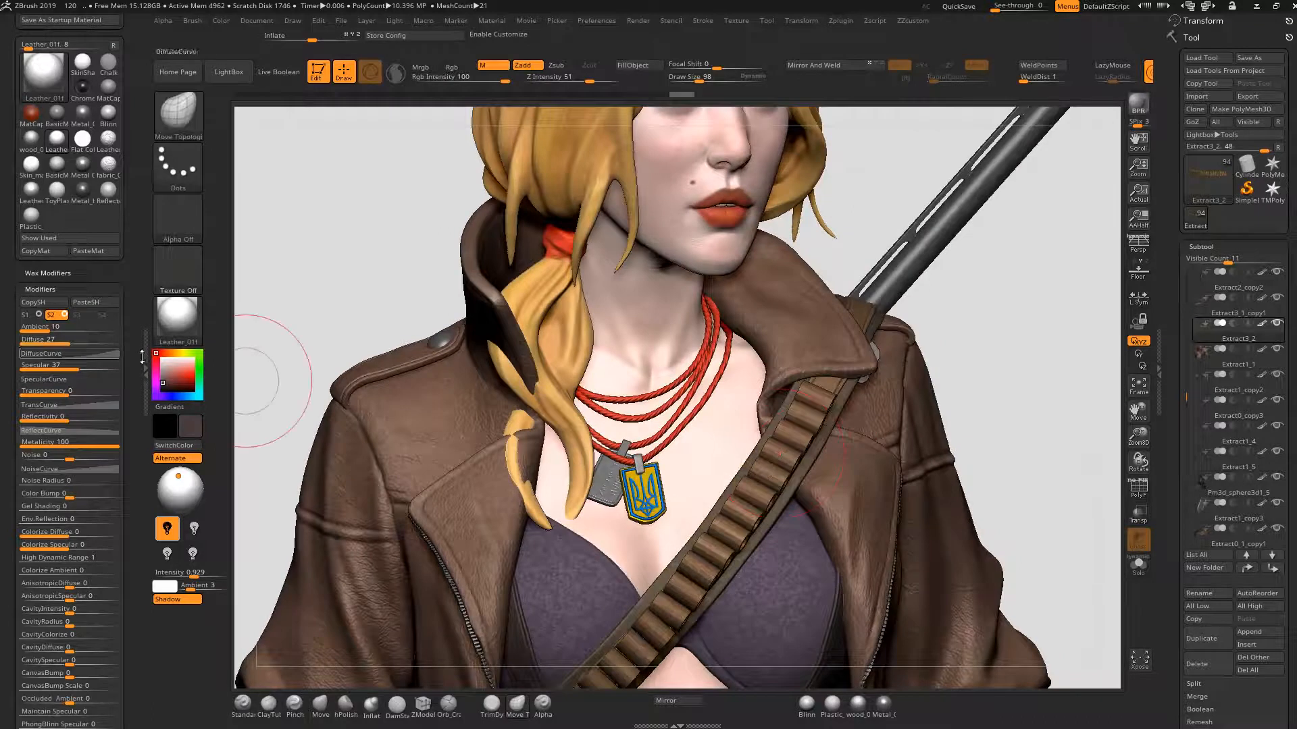
pyautogui.moveTo(451, 77); pyautogui.dragTo(446, 77)
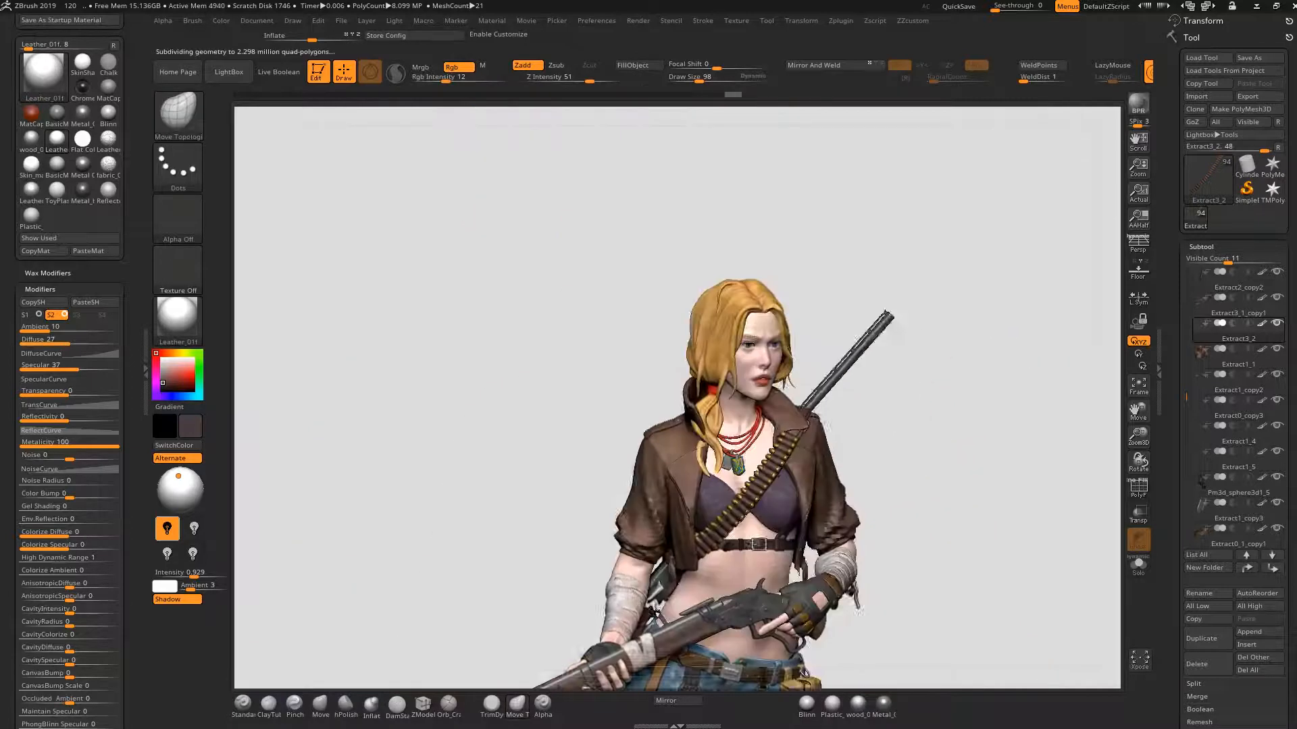
# - Inspect the bullet belt and the rest of the outfit from the front and the side
pyautogui.moveTo(929, 402); pyautogui.dragTo(827, 449)
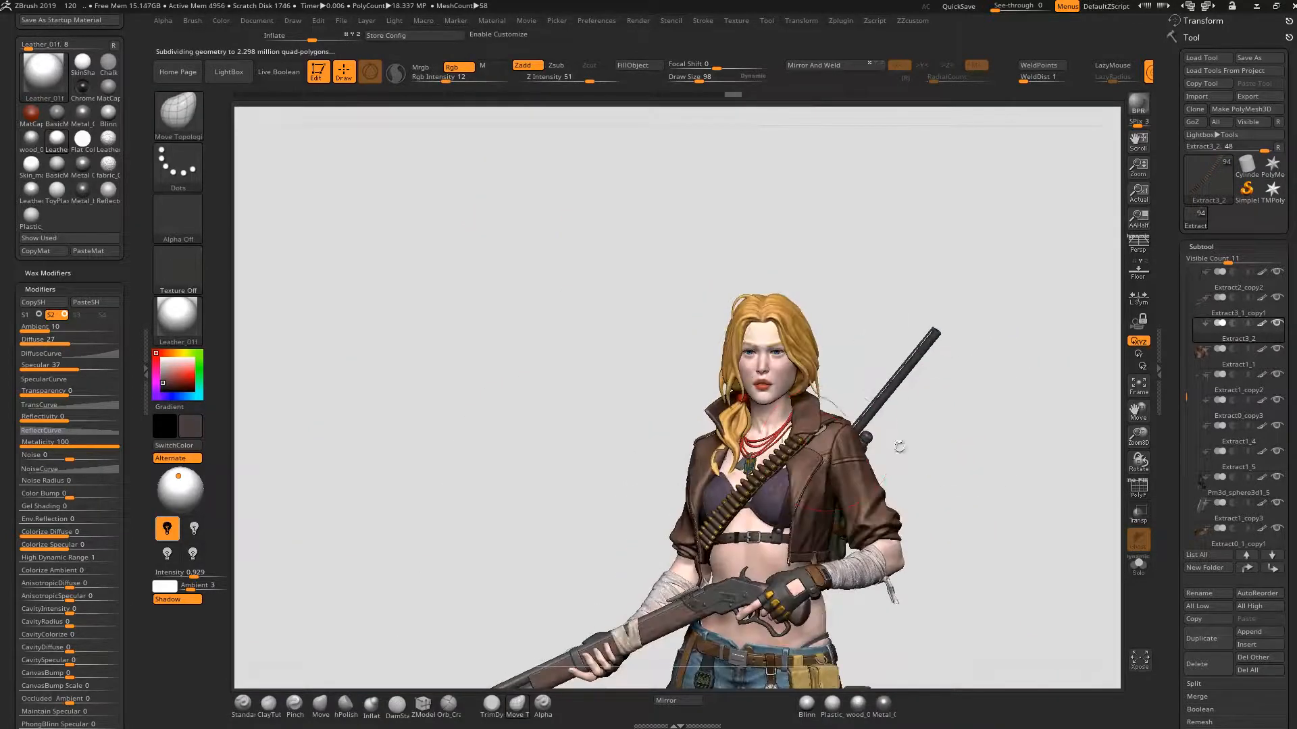
pyautogui.moveTo(998, 426); pyautogui.dragTo(912, 447)
pyautogui.moveTo(869, 385); pyautogui.dragTo(857, 387)
pyautogui.keyDown('alt'); pyautogui.moveTo(937, 309); pyautogui.dragTo(911, 227); pyautogui.keyUp('alt')
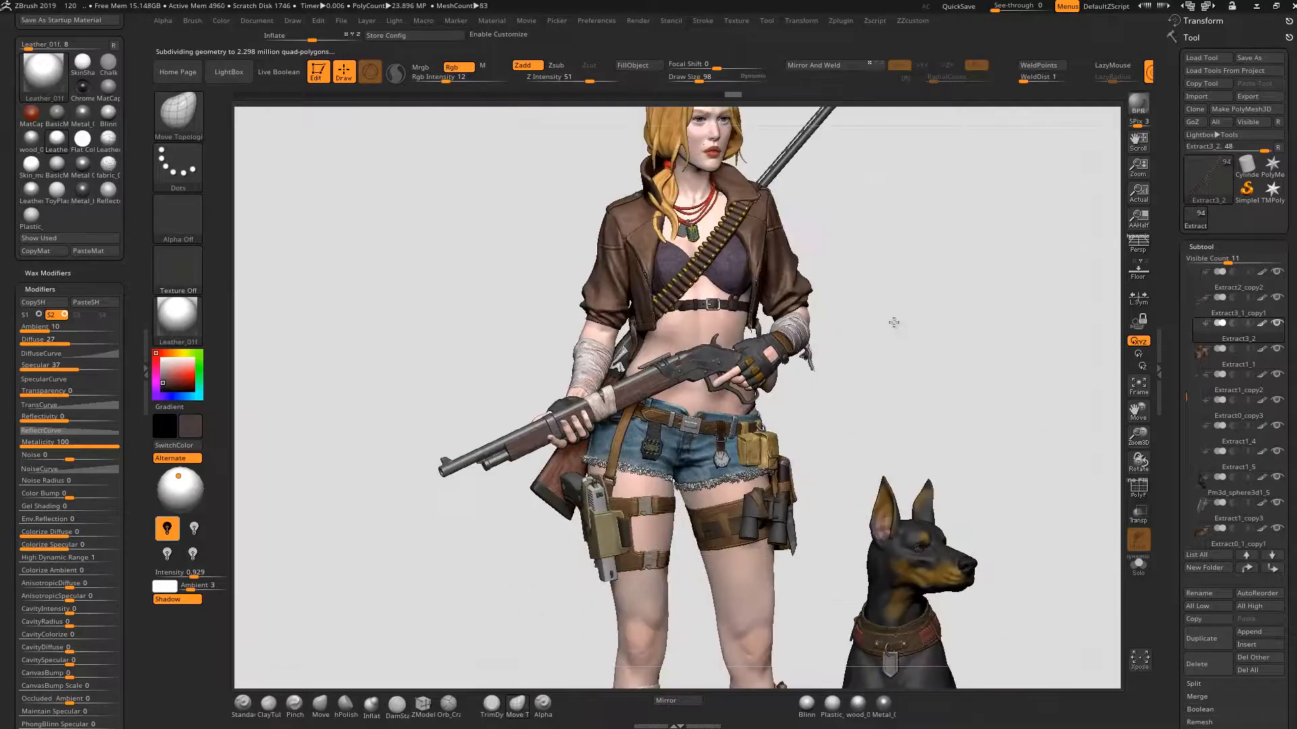
pyautogui.moveTo(898, 324); pyautogui.dragTo(881, 319)
pyautogui.keyDown('alt'); pyautogui.moveTo(961, 371); pyautogui.dragTo(1037, 466); pyautogui.keyUp('alt')
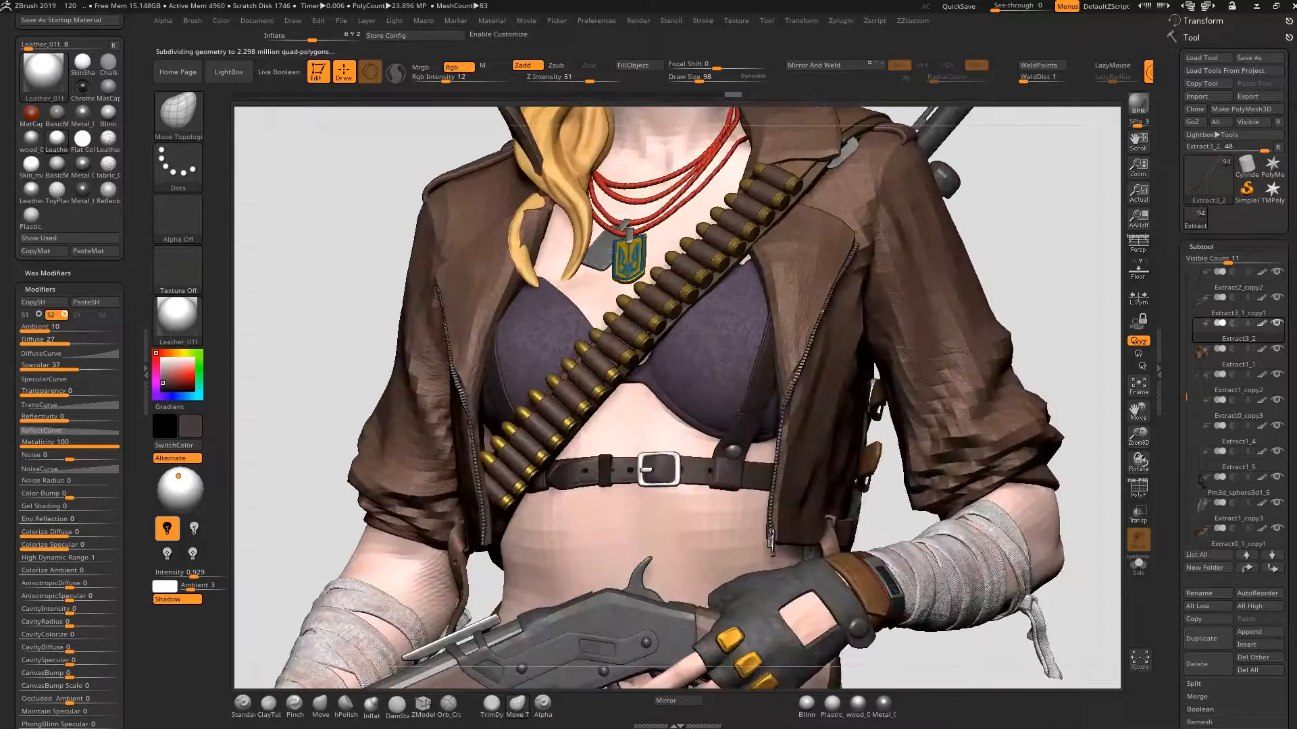
# - Fill the chest harness straps and the jacket's small strap pieces with the Leather_01f material
pyautogui.keyDown('alt'); pyautogui.moveTo(743, 417); pyautogui.dragTo(751, 443); pyautogui.keyUp('alt')
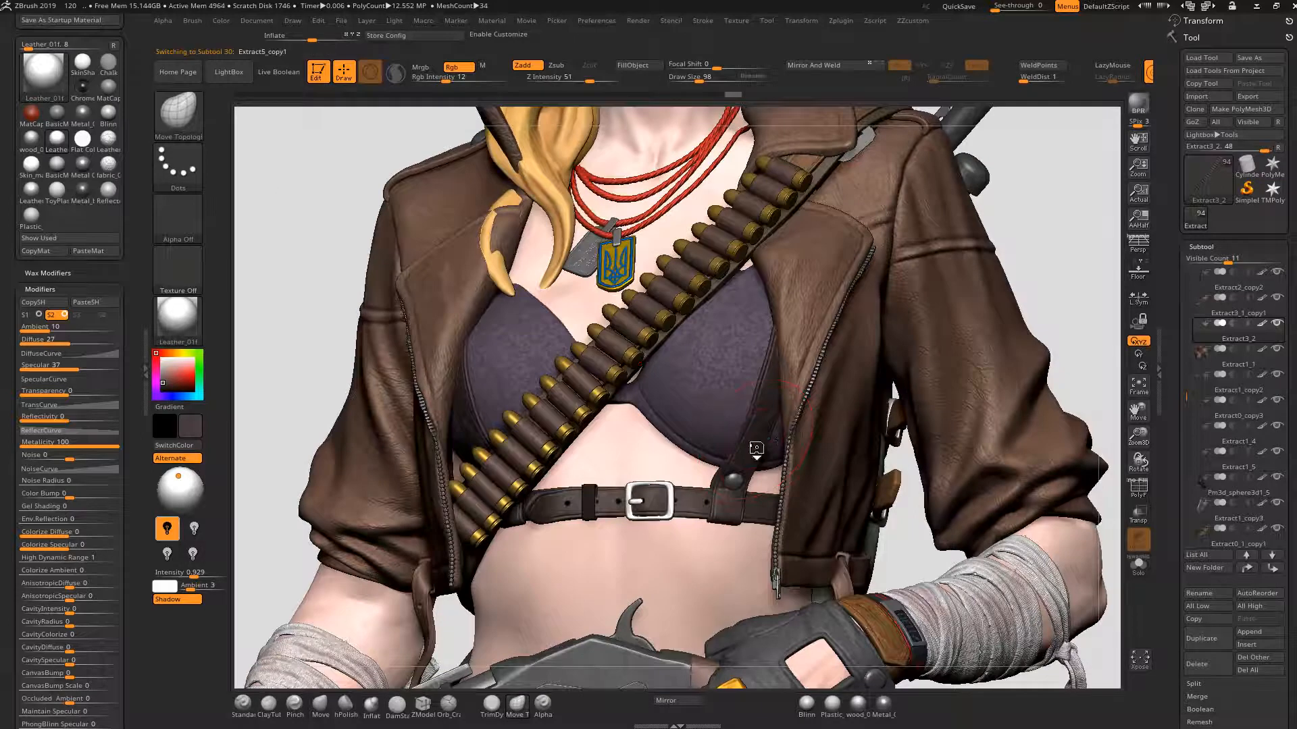
pyautogui.click(1143, 575)
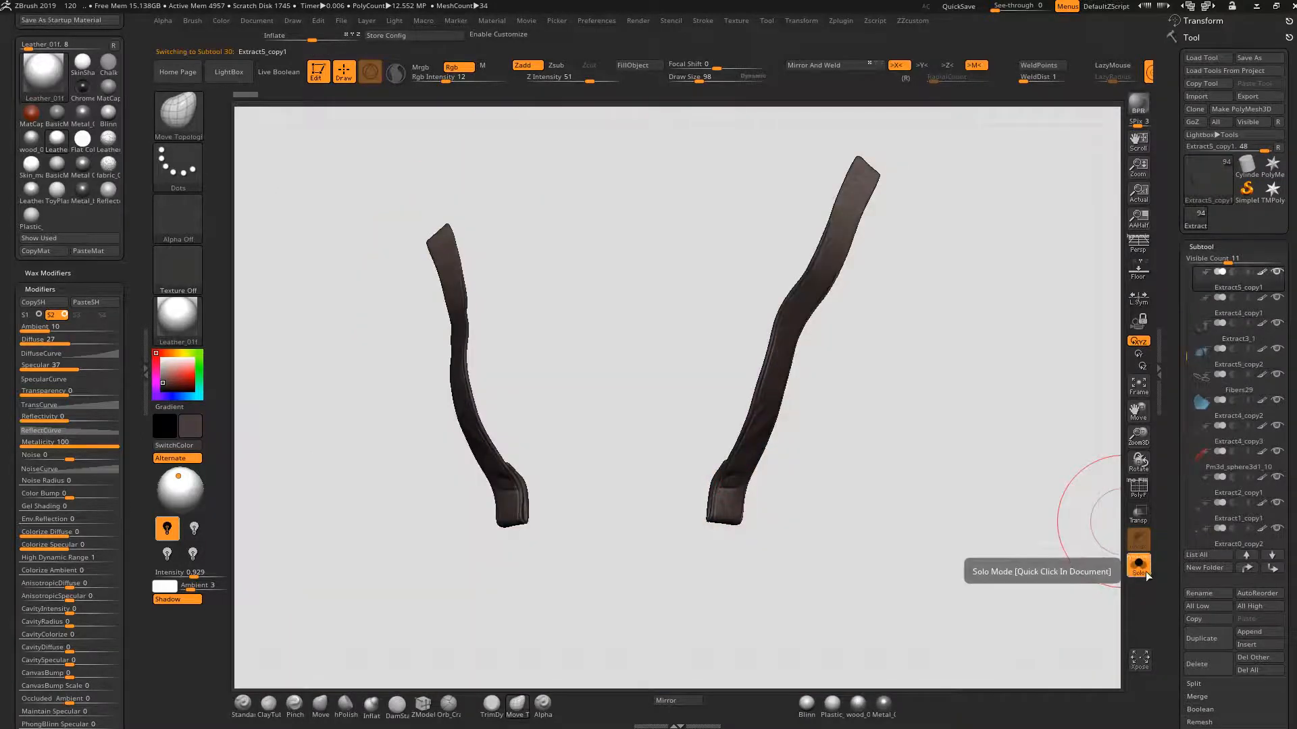
pyautogui.click(1145, 574)
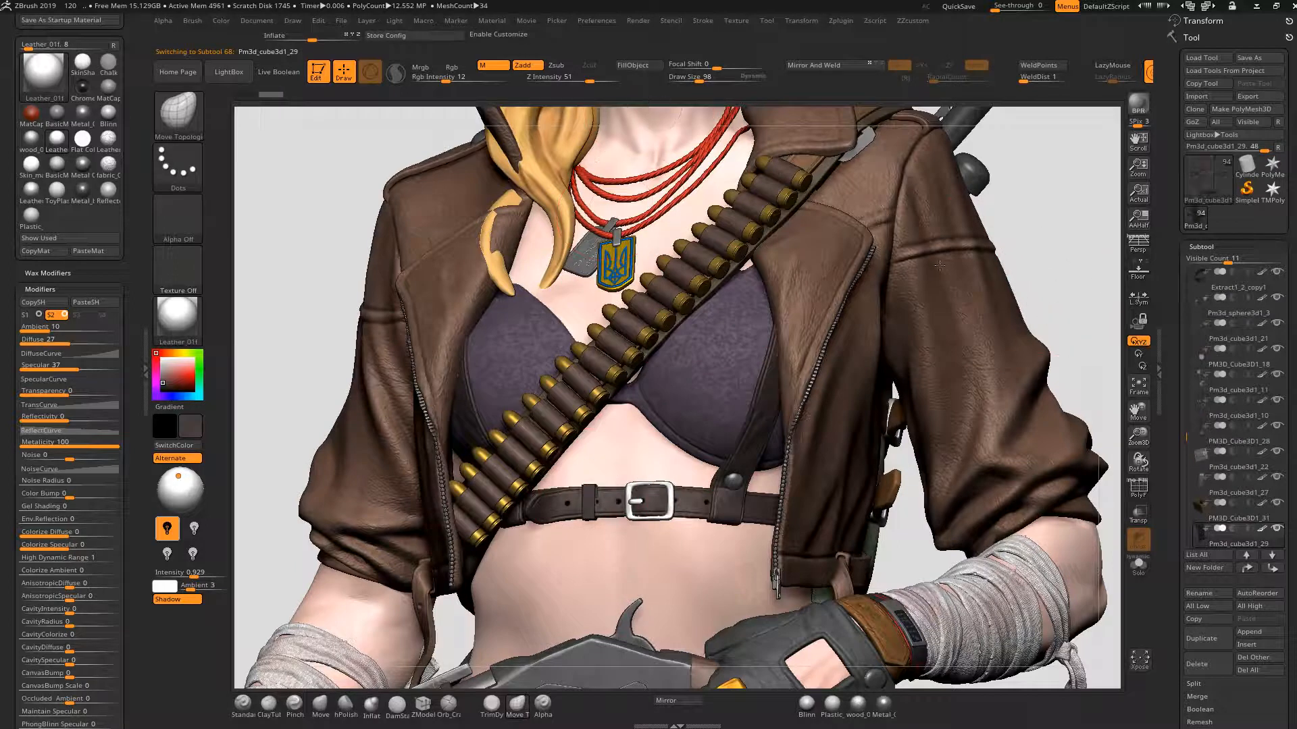
pyautogui.keyDown('ctrl'); pyautogui.moveTo(937, 282); pyautogui.dragTo(924, 408, button='right'); pyautogui.keyUp('ctrl')
pyautogui.keyDown('ctrl'); pyautogui.moveTo(952, 507); pyautogui.dragTo(827, 544, button='right'); pyautogui.keyUp('ctrl')
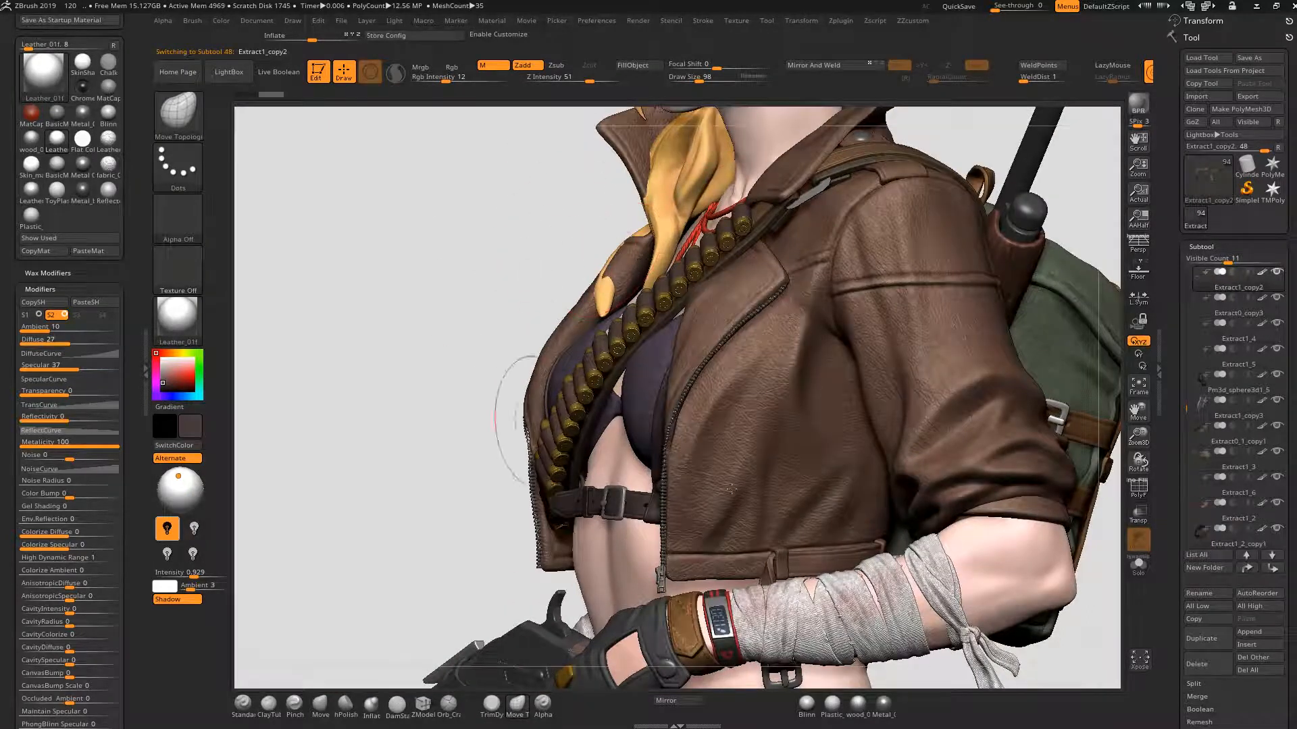
pyautogui.keyDown('alt'); pyautogui.click(747, 326); pyautogui.keyUp('alt')
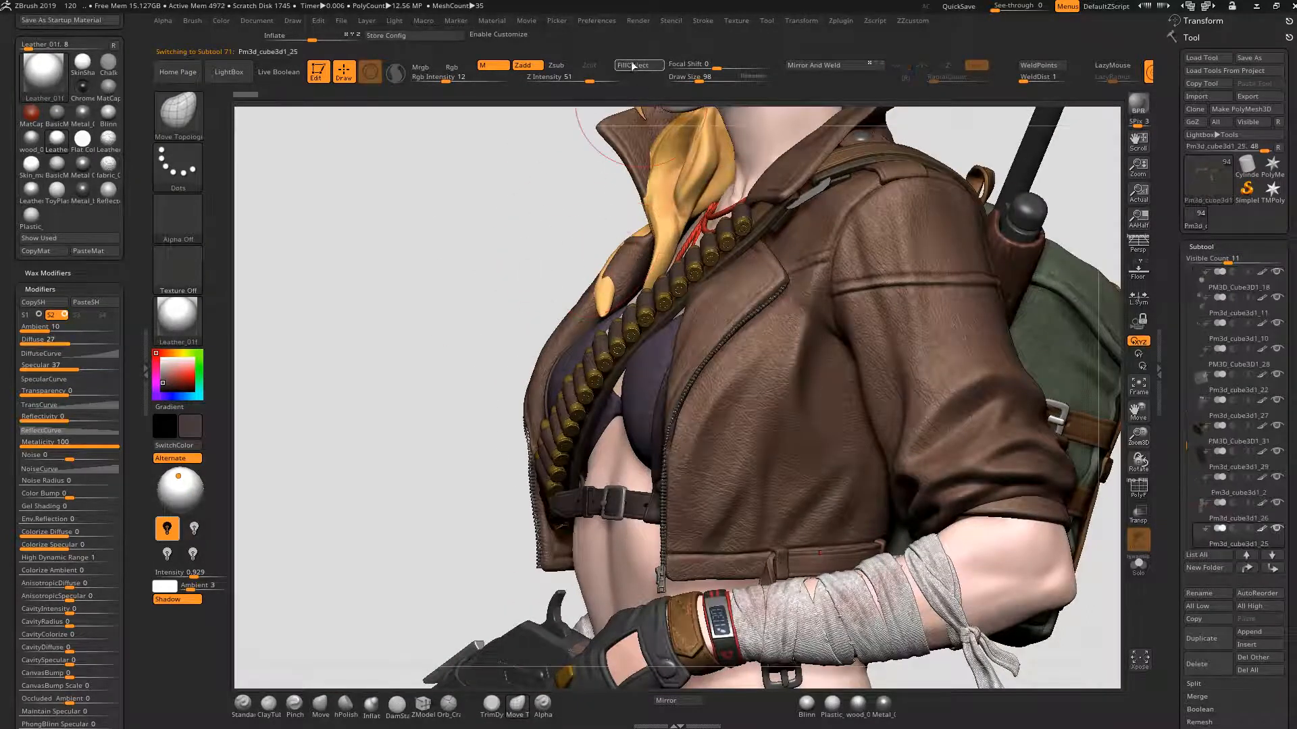
# - Examine the textured character and dog from all around, including the back and the backpack
pyautogui.moveTo(324, 368); pyautogui.dragTo(418, 444)
pyautogui.moveTo(998, 512)
pyautogui.mouseDown()
pyautogui.moveTo(958, 504)
pyautogui.moveTo(903, 428)
pyautogui.moveTo(957, 393)
pyautogui.mouseUp()
pyautogui.keyDown('shift'); pyautogui.moveTo(962, 349); pyautogui.dragTo(938, 359); pyautogui.keyUp('shift')
pyautogui.moveTo(987, 420); pyautogui.dragTo(939, 259)
pyautogui.keyDown('alt'); pyautogui.moveTo(1037, 440); pyautogui.dragTo(1000, 246); pyautogui.keyUp('alt')
pyautogui.keyDown('alt'); pyautogui.moveTo(964, 303); pyautogui.dragTo(979, 272); pyautogui.keyUp('alt')
pyautogui.keyDown('alt'); pyautogui.moveTo(915, 331); pyautogui.dragTo(803, 543); pyautogui.keyUp('alt')
pyautogui.moveTo(860, 428)
pyautogui.mouseDown()
pyautogui.moveTo(848, 423)
pyautogui.moveTo(877, 409)
pyautogui.mouseUp()
pyautogui.moveTo(1004, 411); pyautogui.dragTo(949, 381)
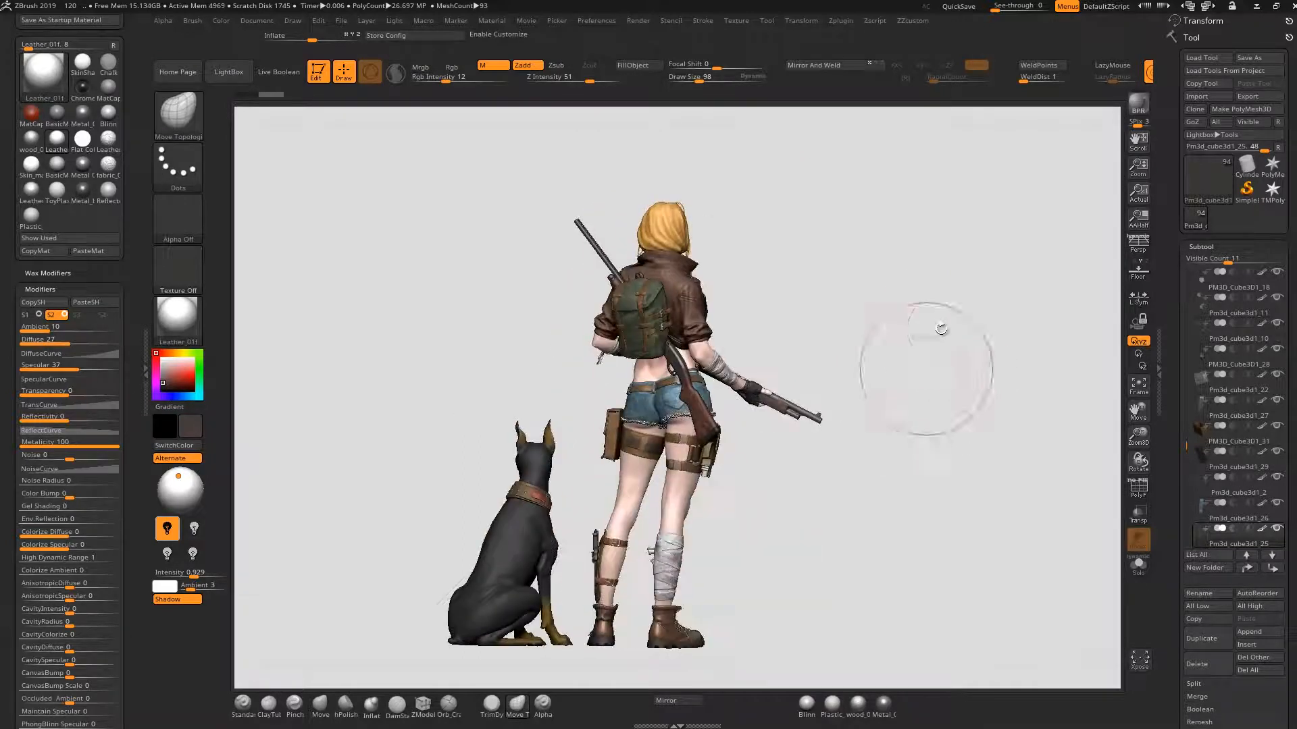